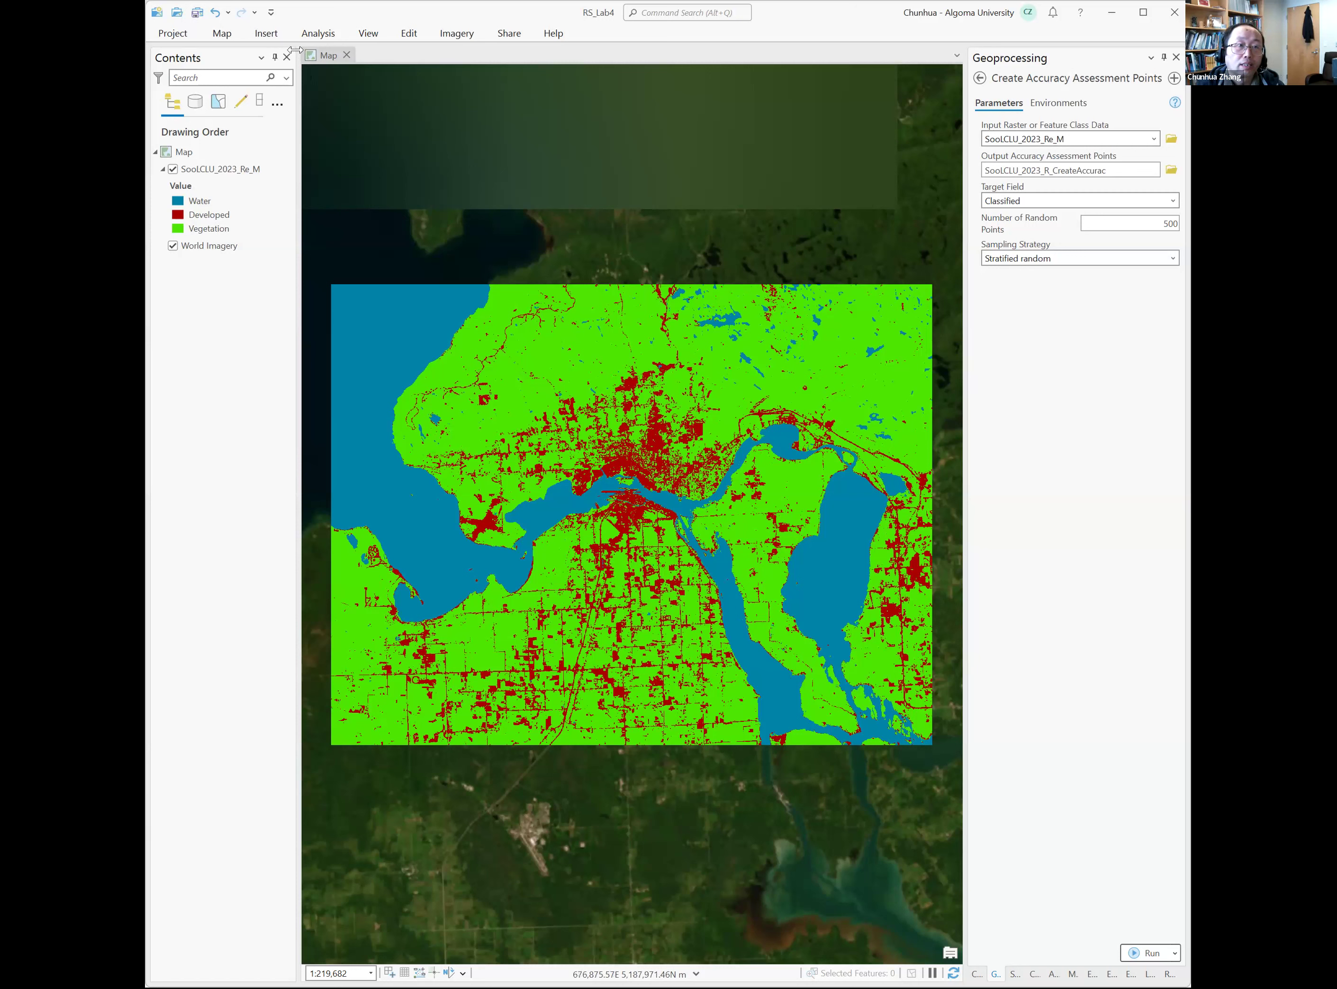
Search the geoprocessing tools for "create accuracy assess" and open the Create Accuracy Assessment Points tool
{"action": "left_click", "coordinate": [221, 38]}
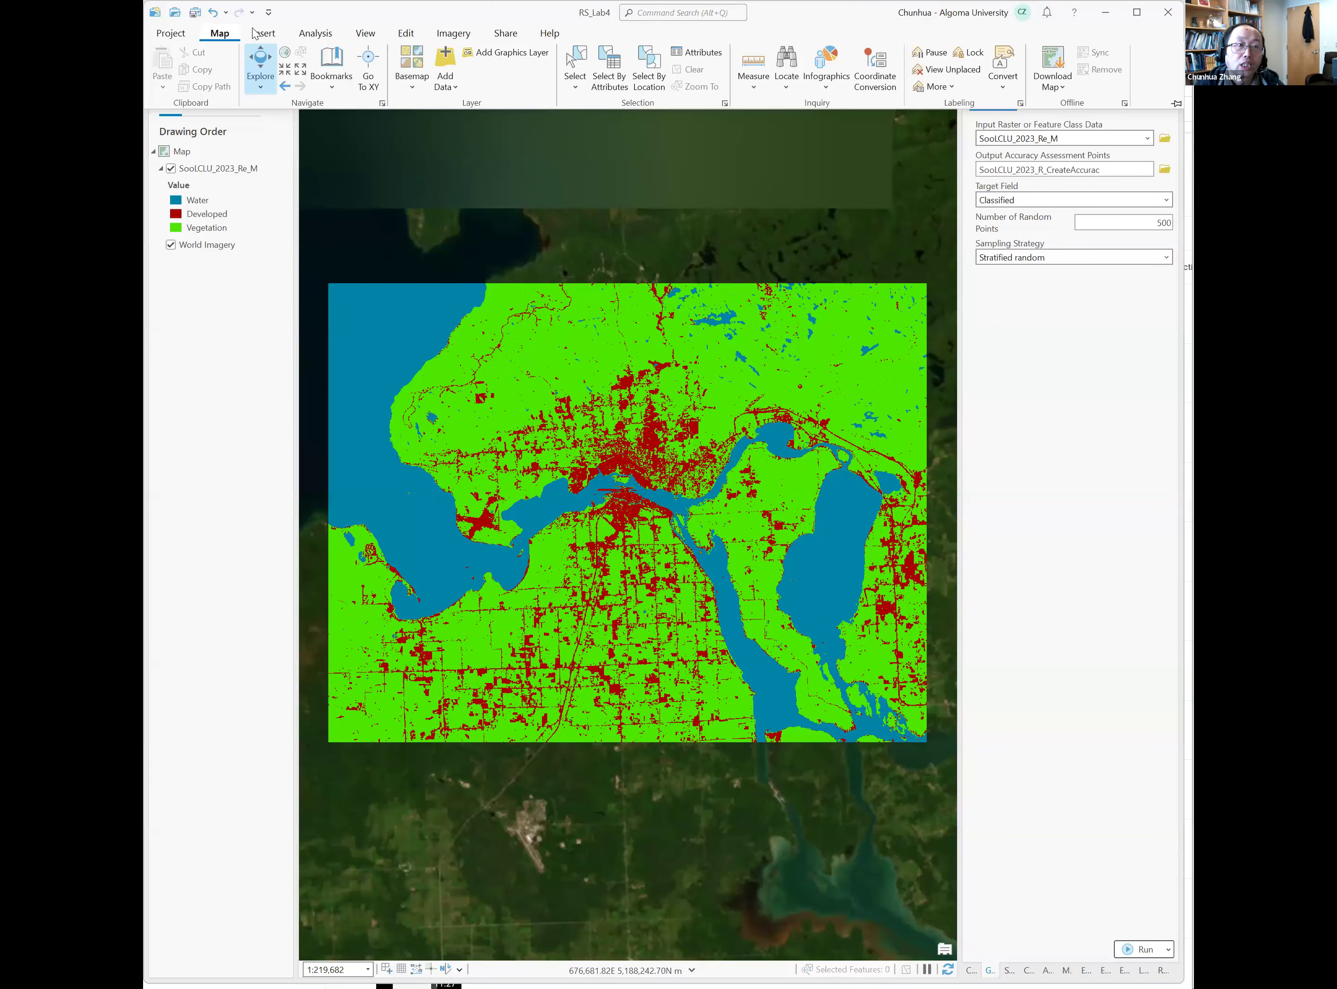
{"action": "left_click", "coordinate": [324, 37]}
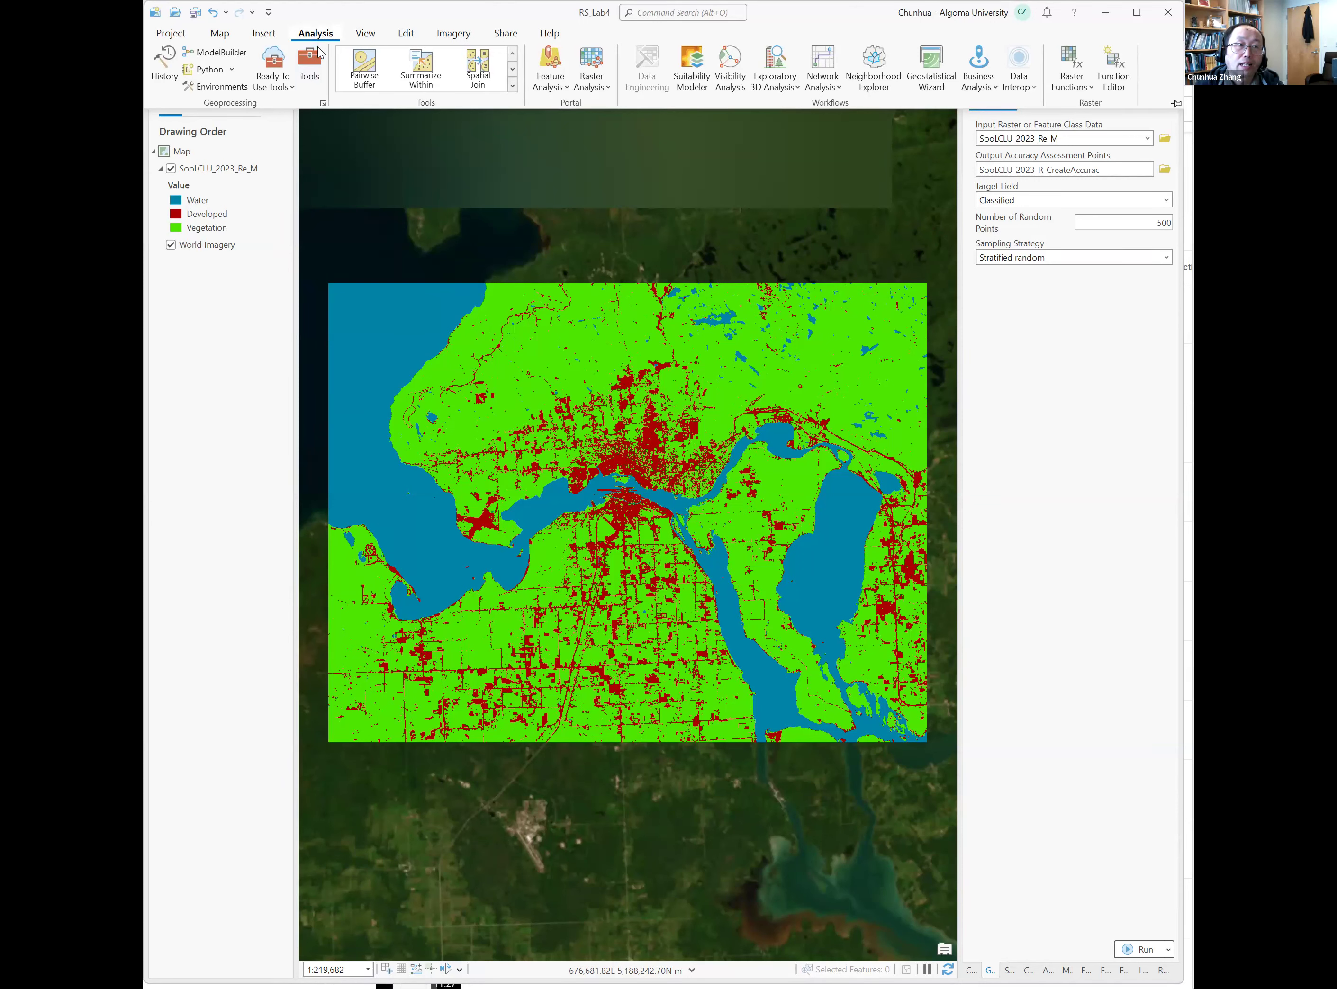
{"action": "left_click", "coordinate": [314, 75]}
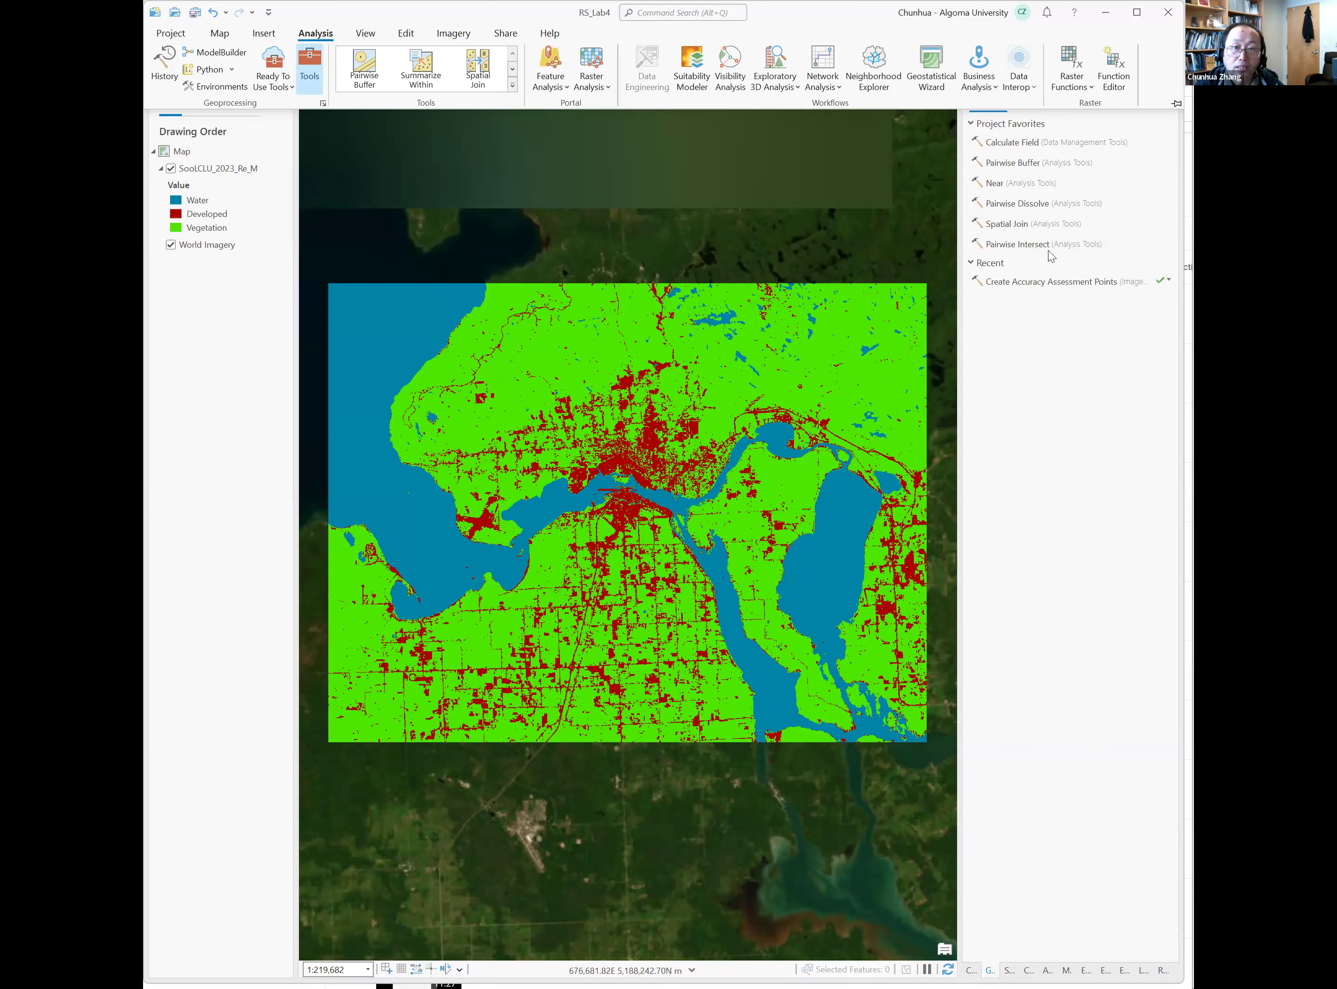
{"action": "left_click", "coordinate": [1082, 162]}
{"action": "left_click", "coordinate": [1034, 104]}
{"action": "left_click", "coordinate": [1086, 77]}
{"action": "key", "text": "ctrl+a"}
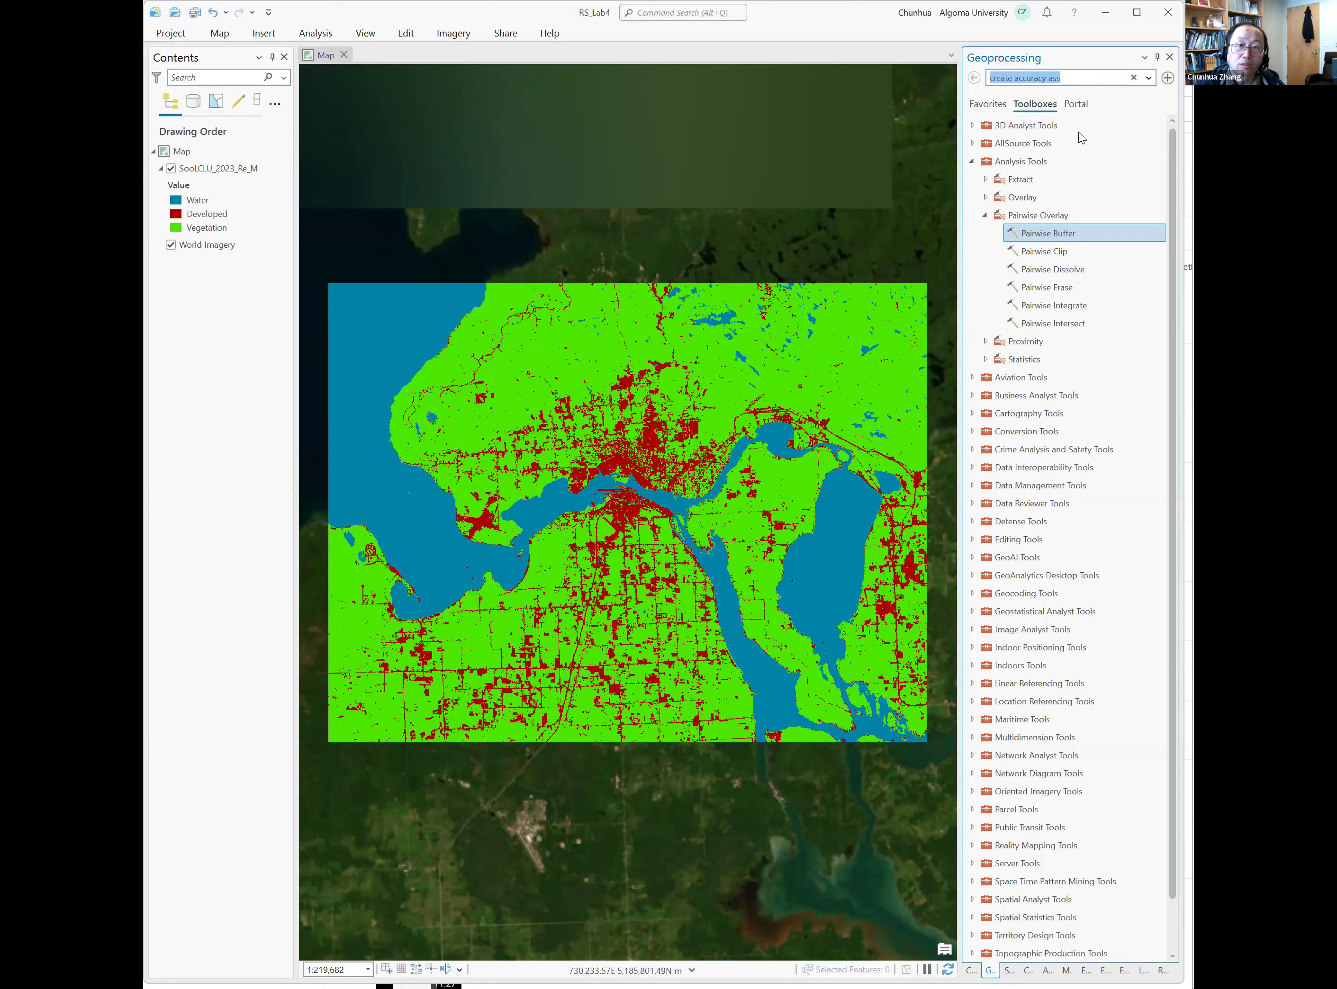
{"action": "left_click", "coordinate": [1083, 77]}
{"action": "type", "text": "ess"}
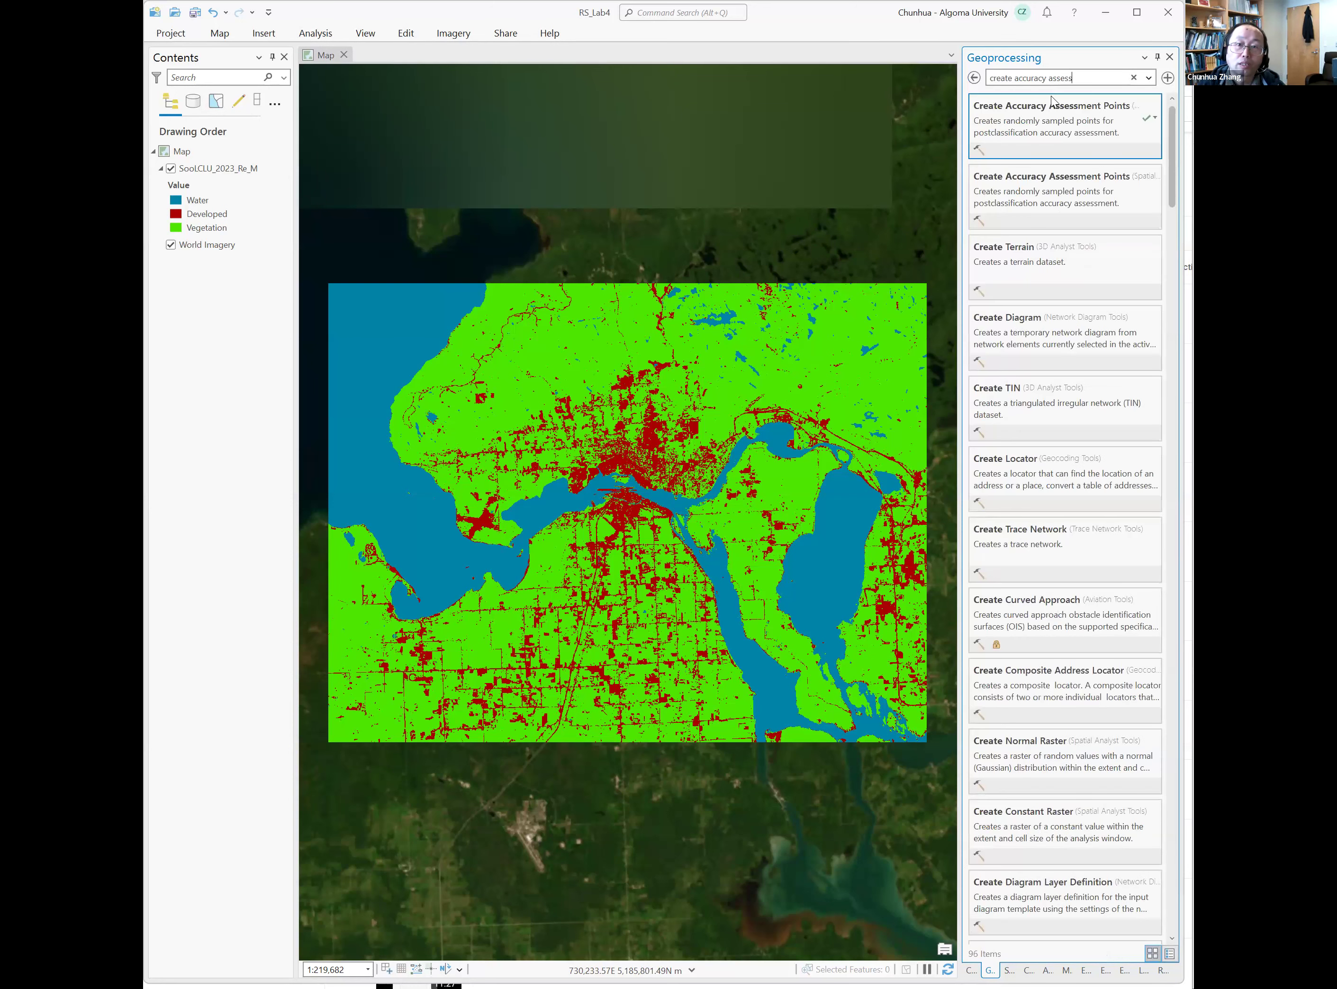
{"action": "left_click", "coordinate": [1065, 119]}
Set the input raster to SooLCLU_2023_Re_M, the output points name to SooLCLU_2023_Re_M and the number of random points to 50
{"action": "left_click", "coordinate": [1146, 138]}
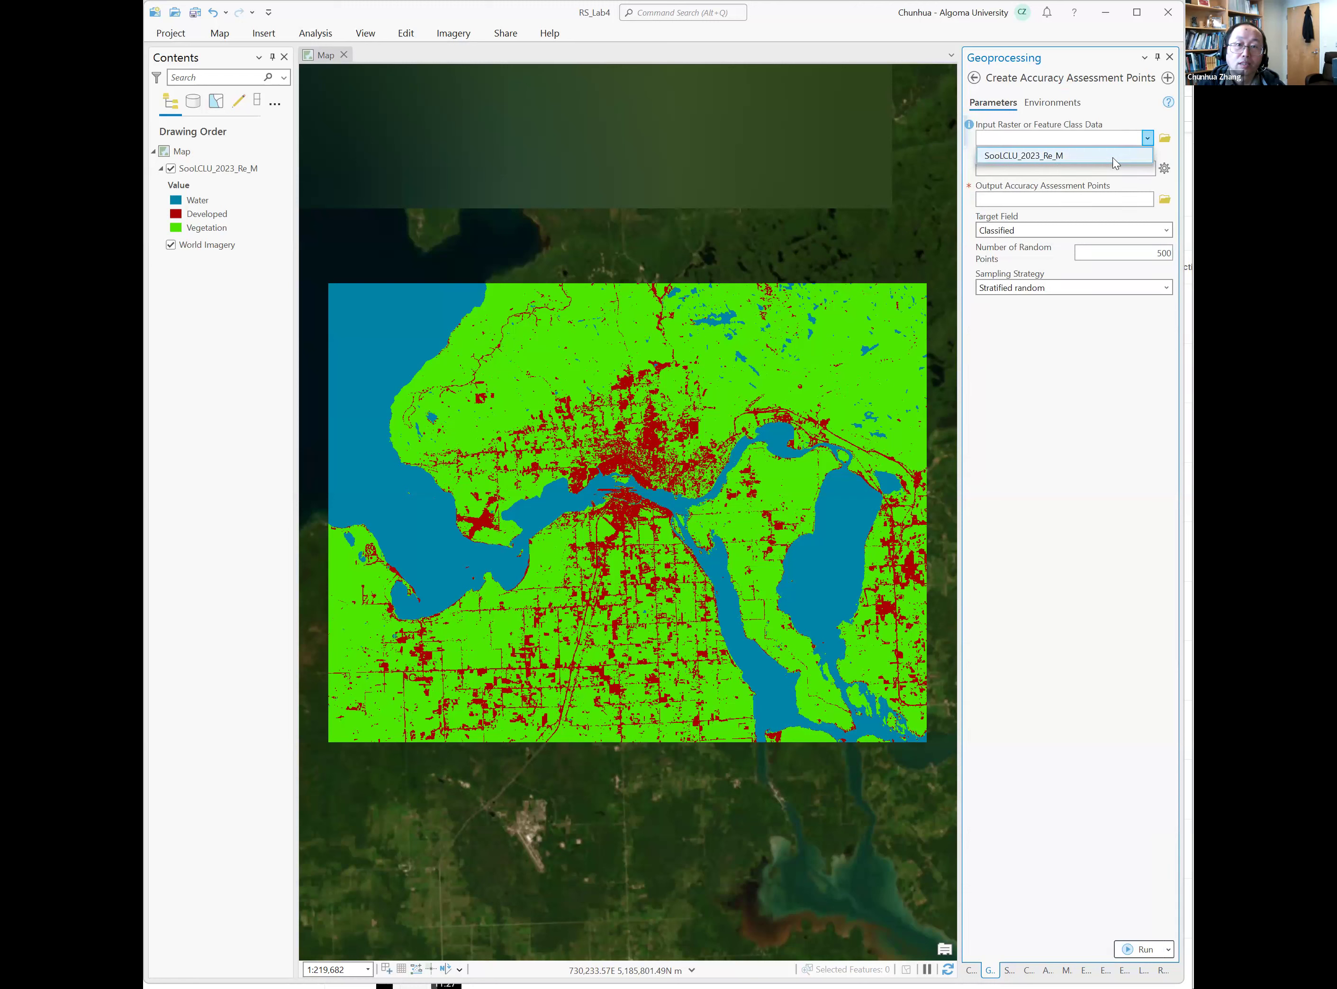
{"action": "left_click", "coordinate": [1111, 157]}
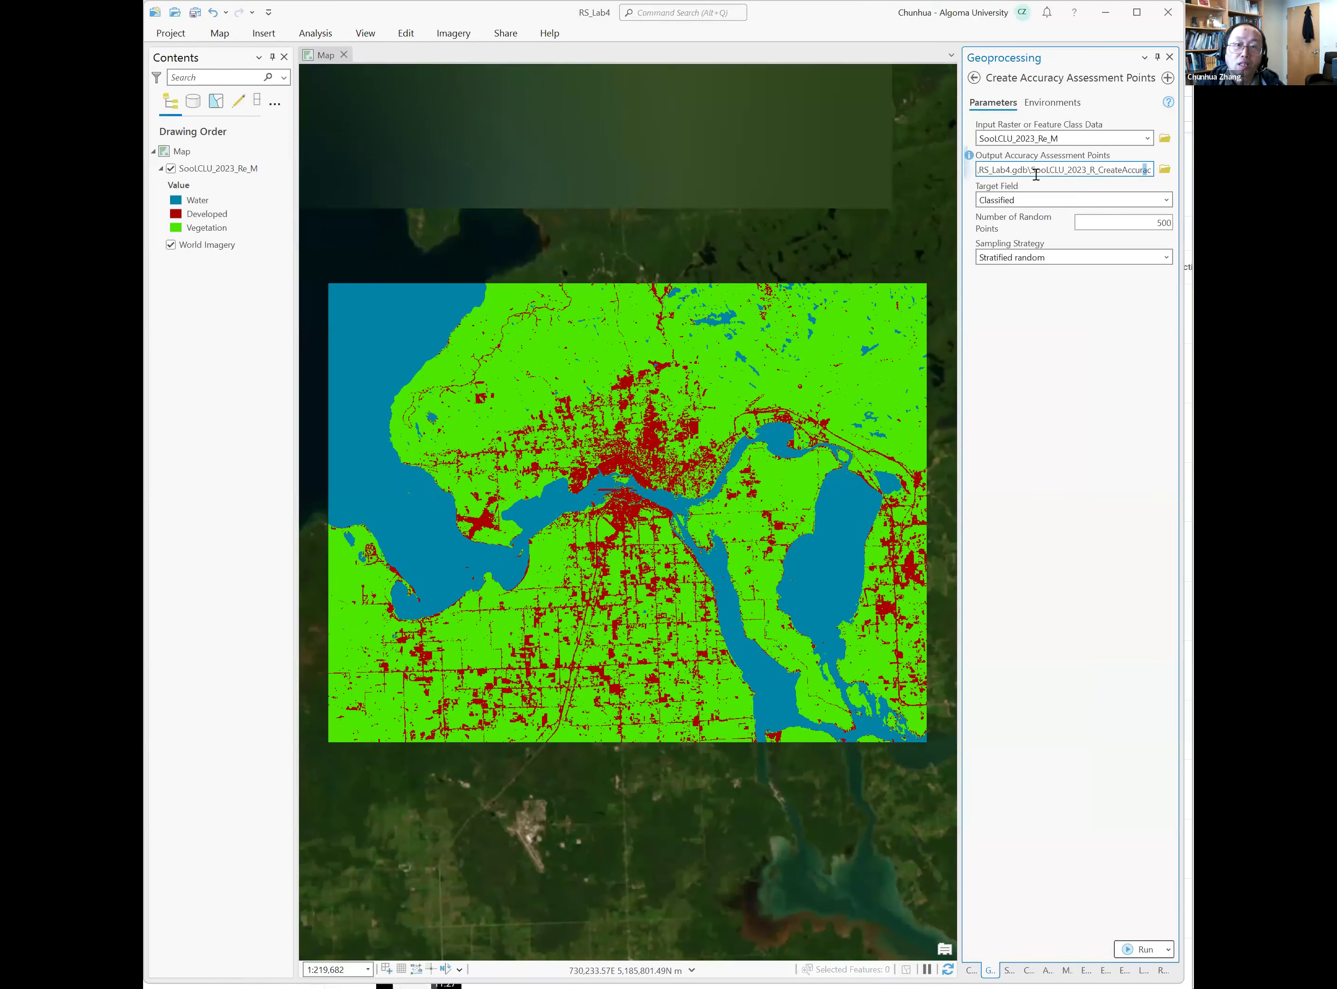
{"action": "double_click", "coordinate": [949, 173]}
{"action": "type", "text": "SooLCLU_2023_Re_M"}
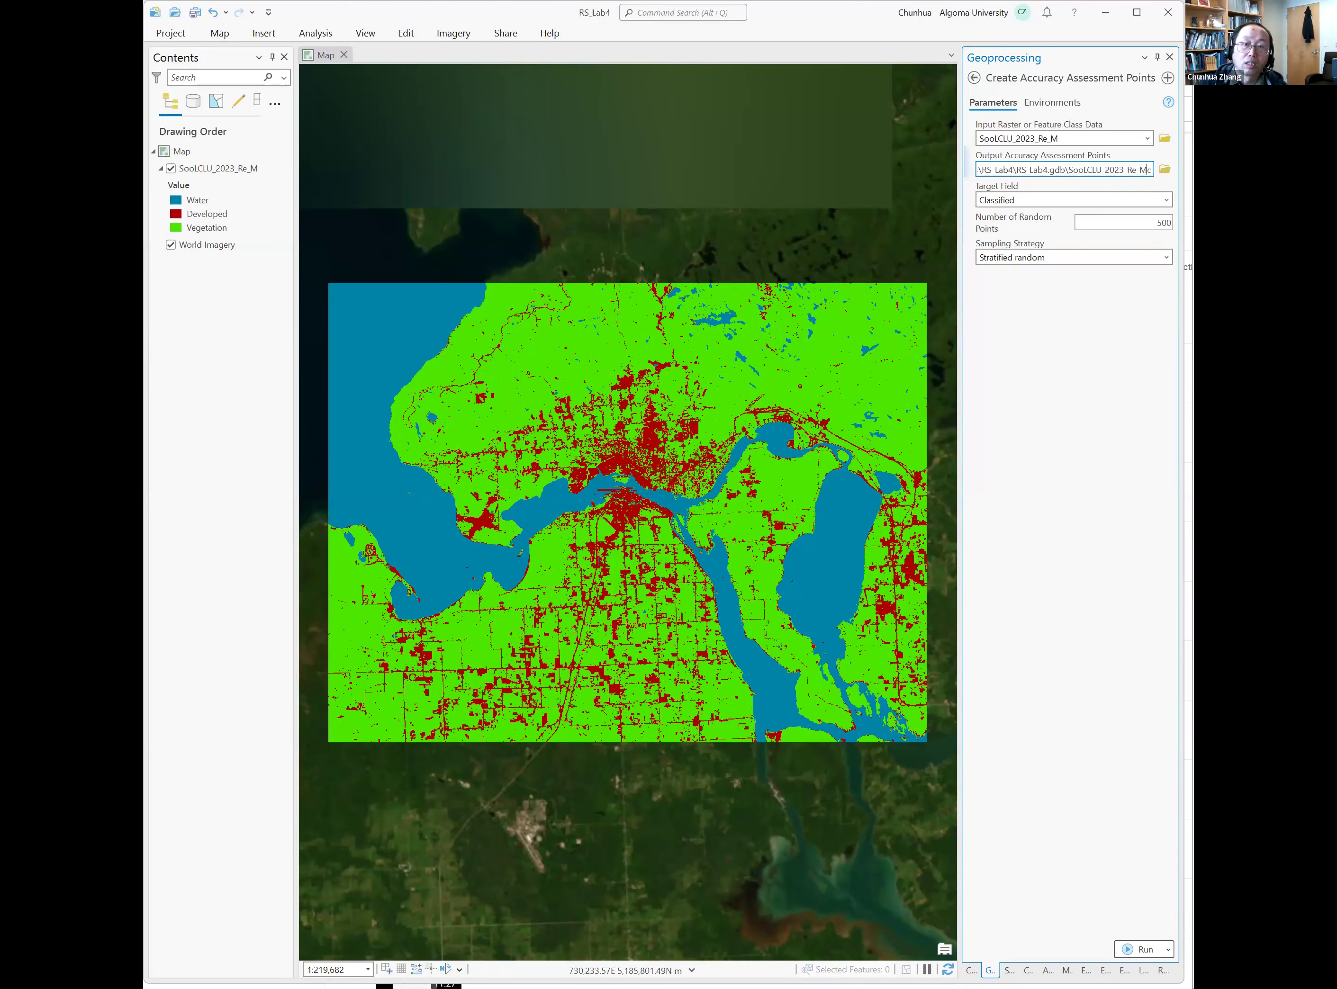
{"action": "key", "text": "Delete"}
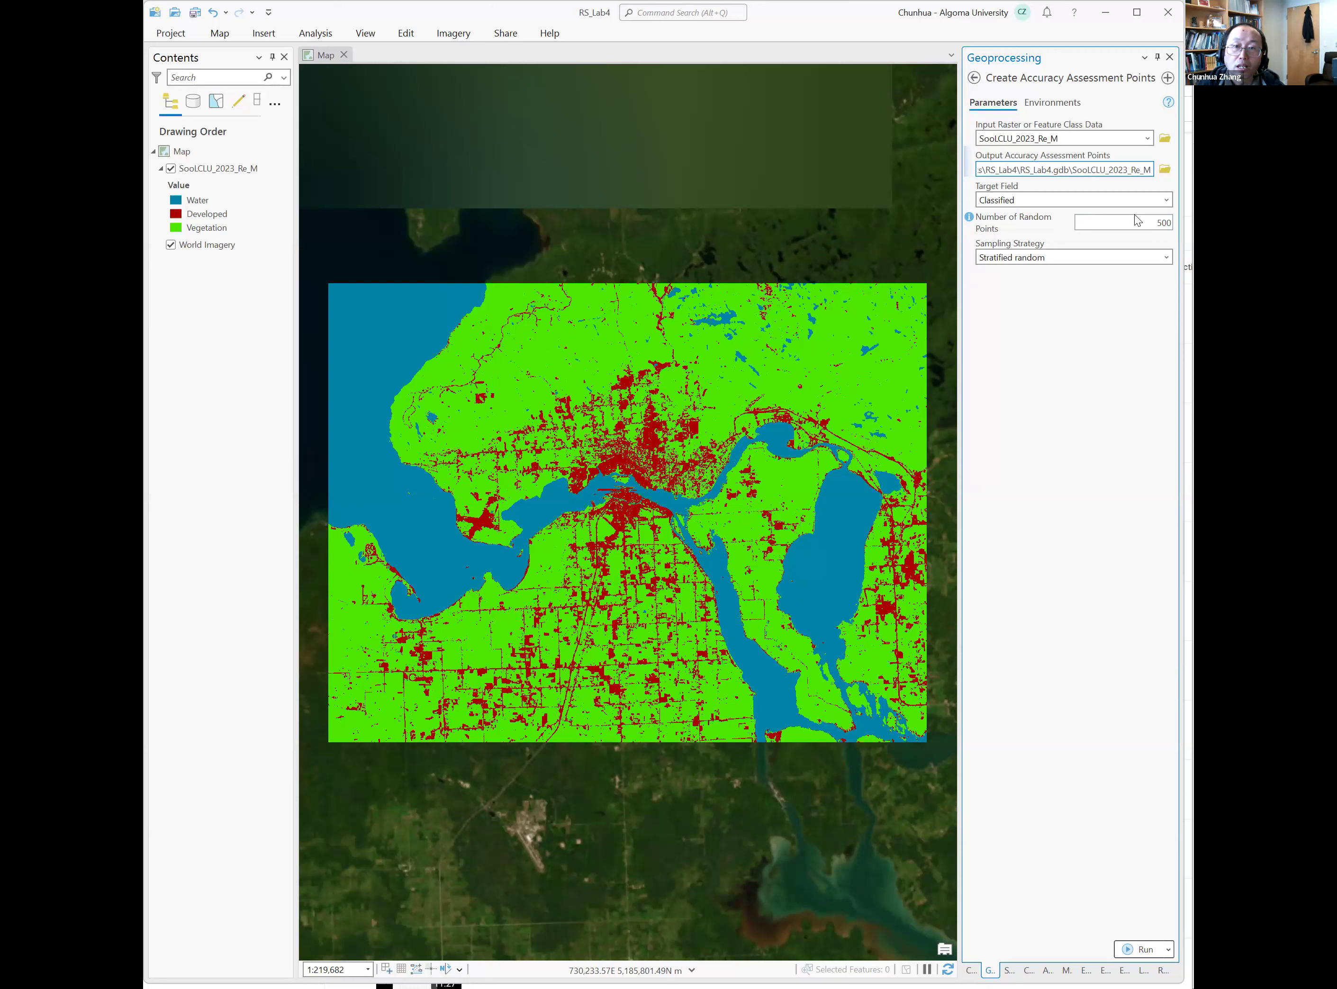
{"action": "left_click", "coordinate": [1170, 223]}
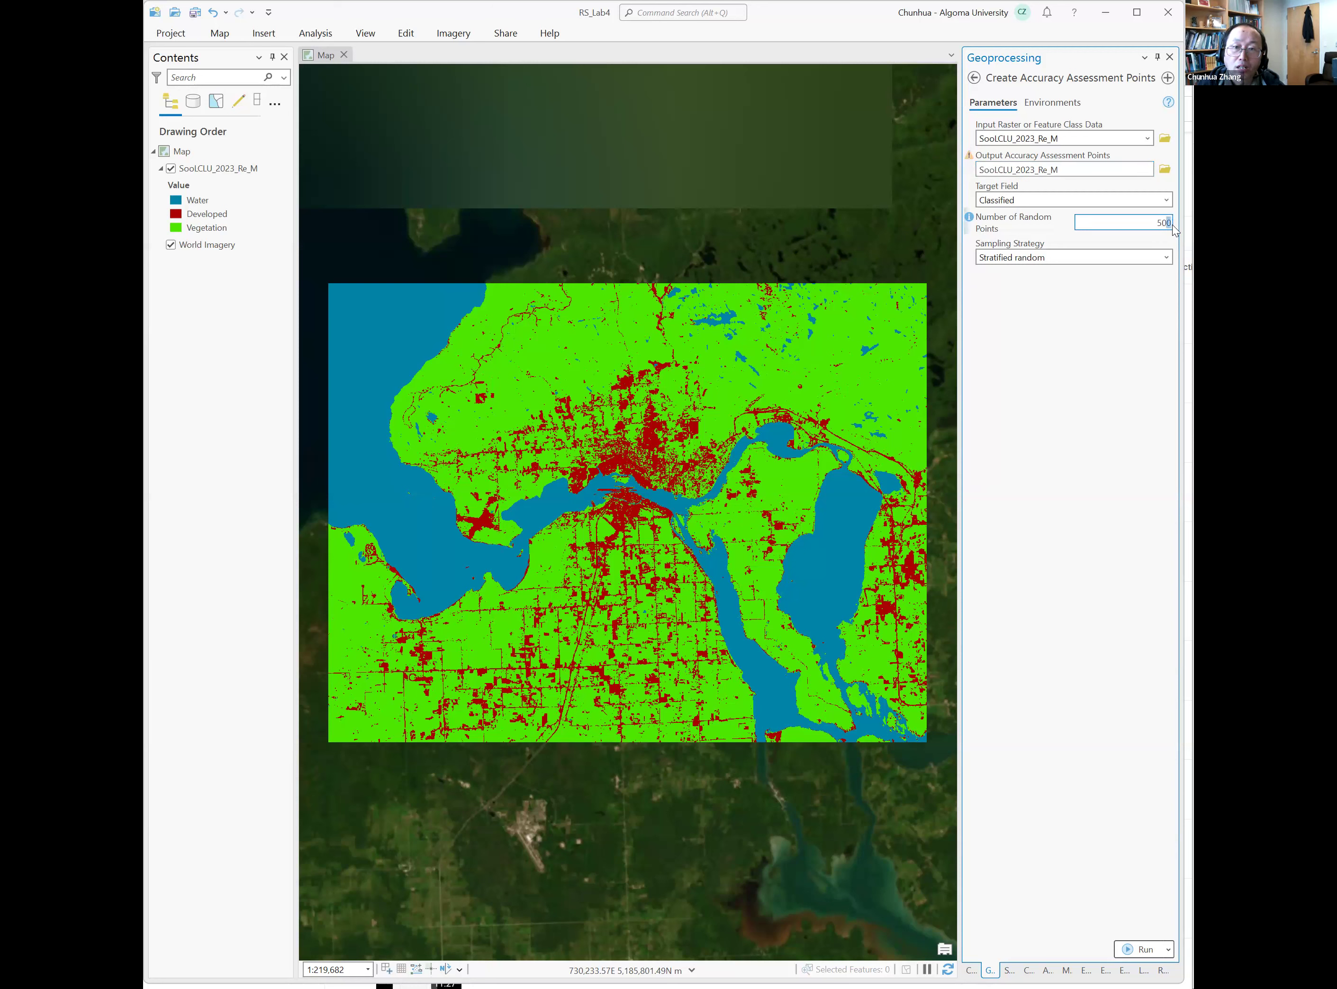
{"action": "key", "text": "BackSpace"}
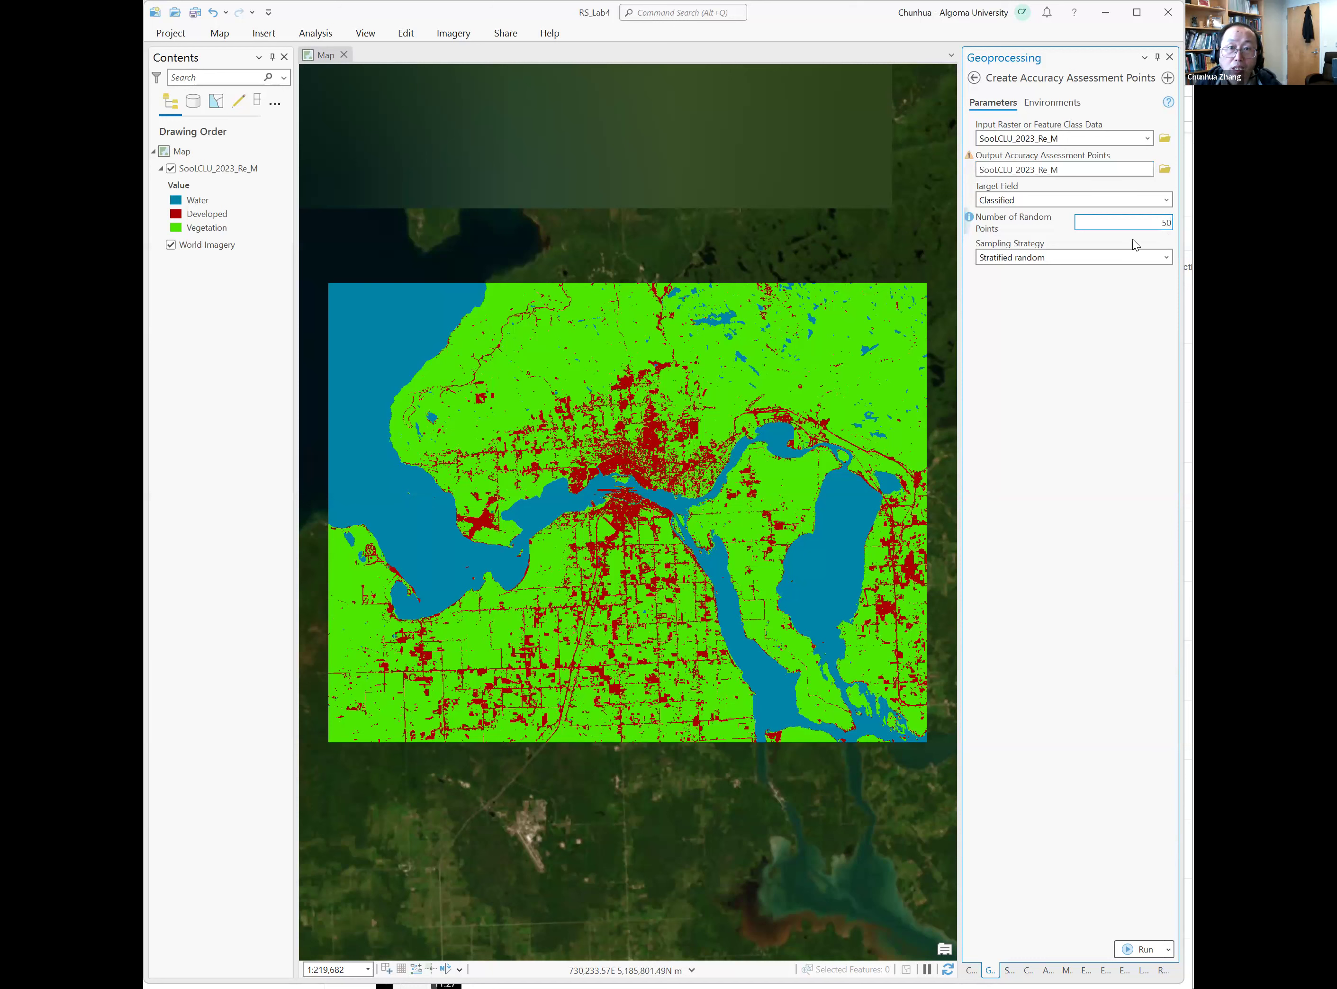
Rename the output accuracy assessment points SooLCLU_2023_Re_M1 and run the tool
{"action": "left_click", "coordinate": [1089, 170]}
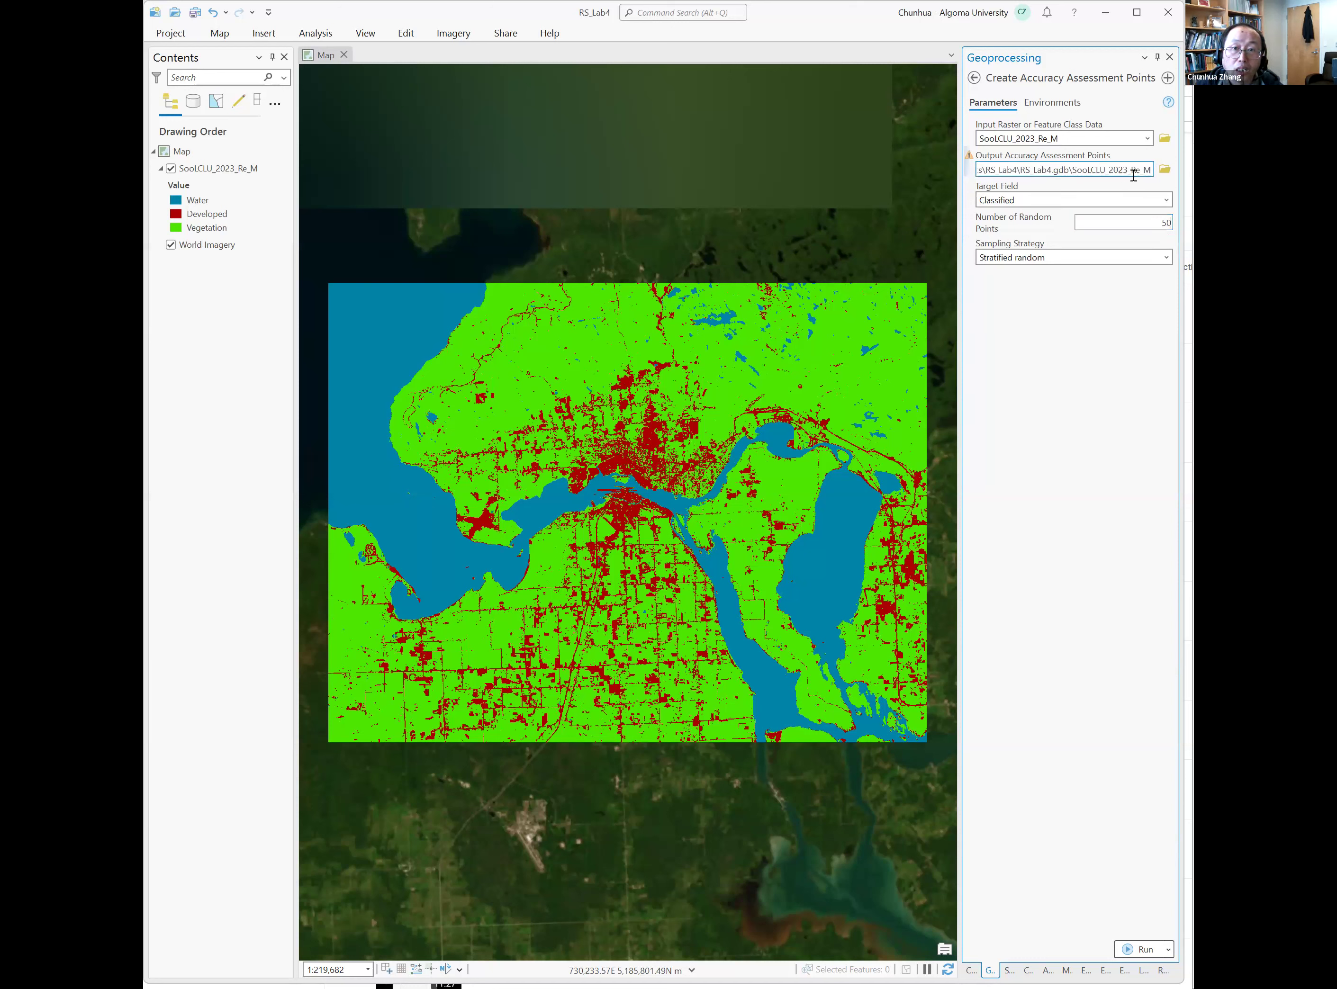
{"action": "type", "text": "1"}
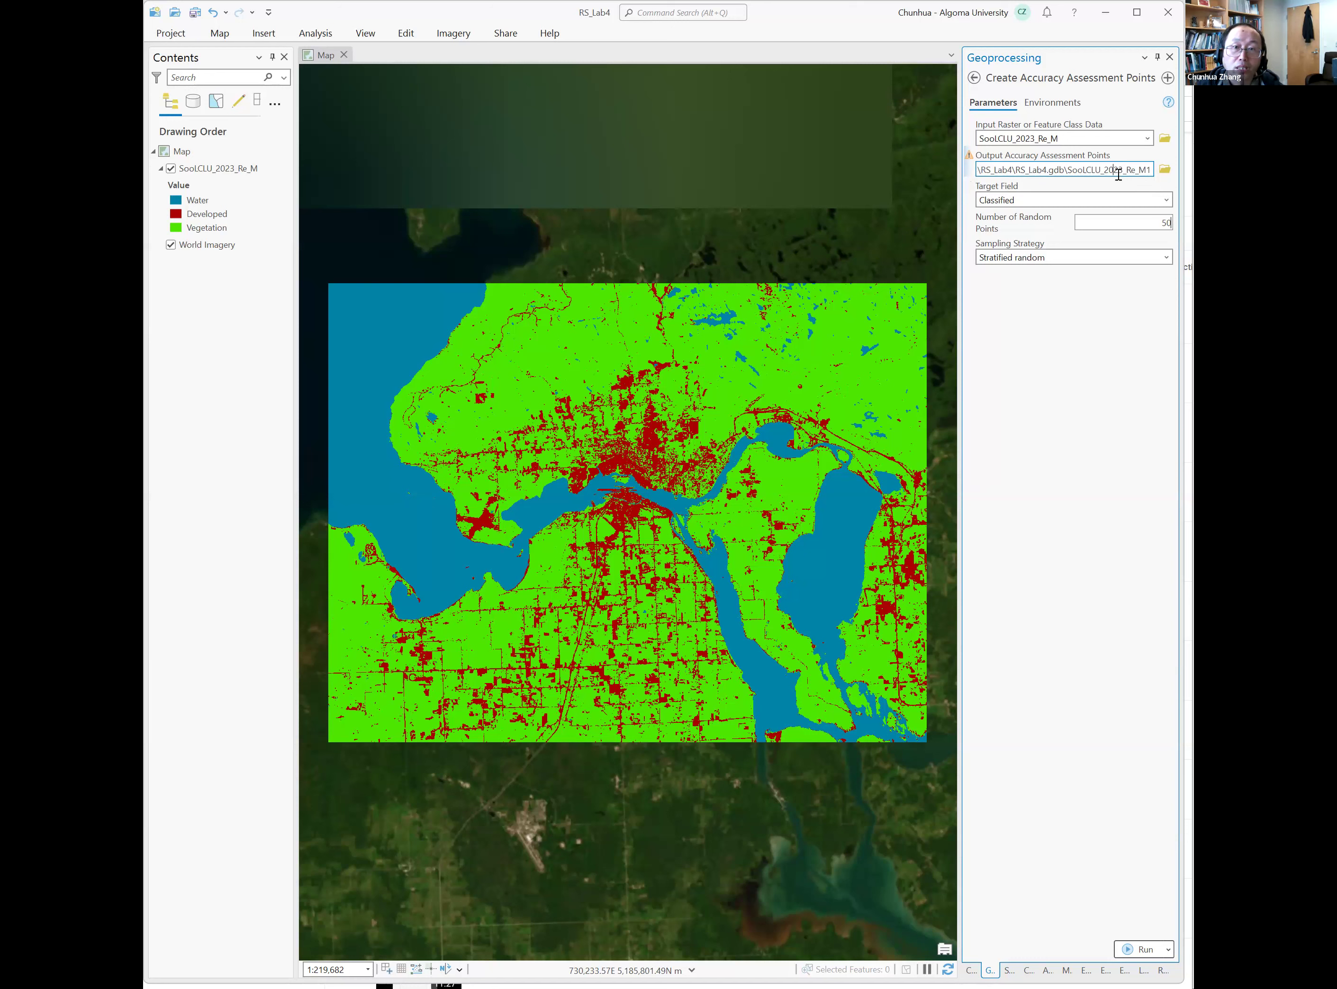
{"action": "left_click", "coordinate": [971, 161]}
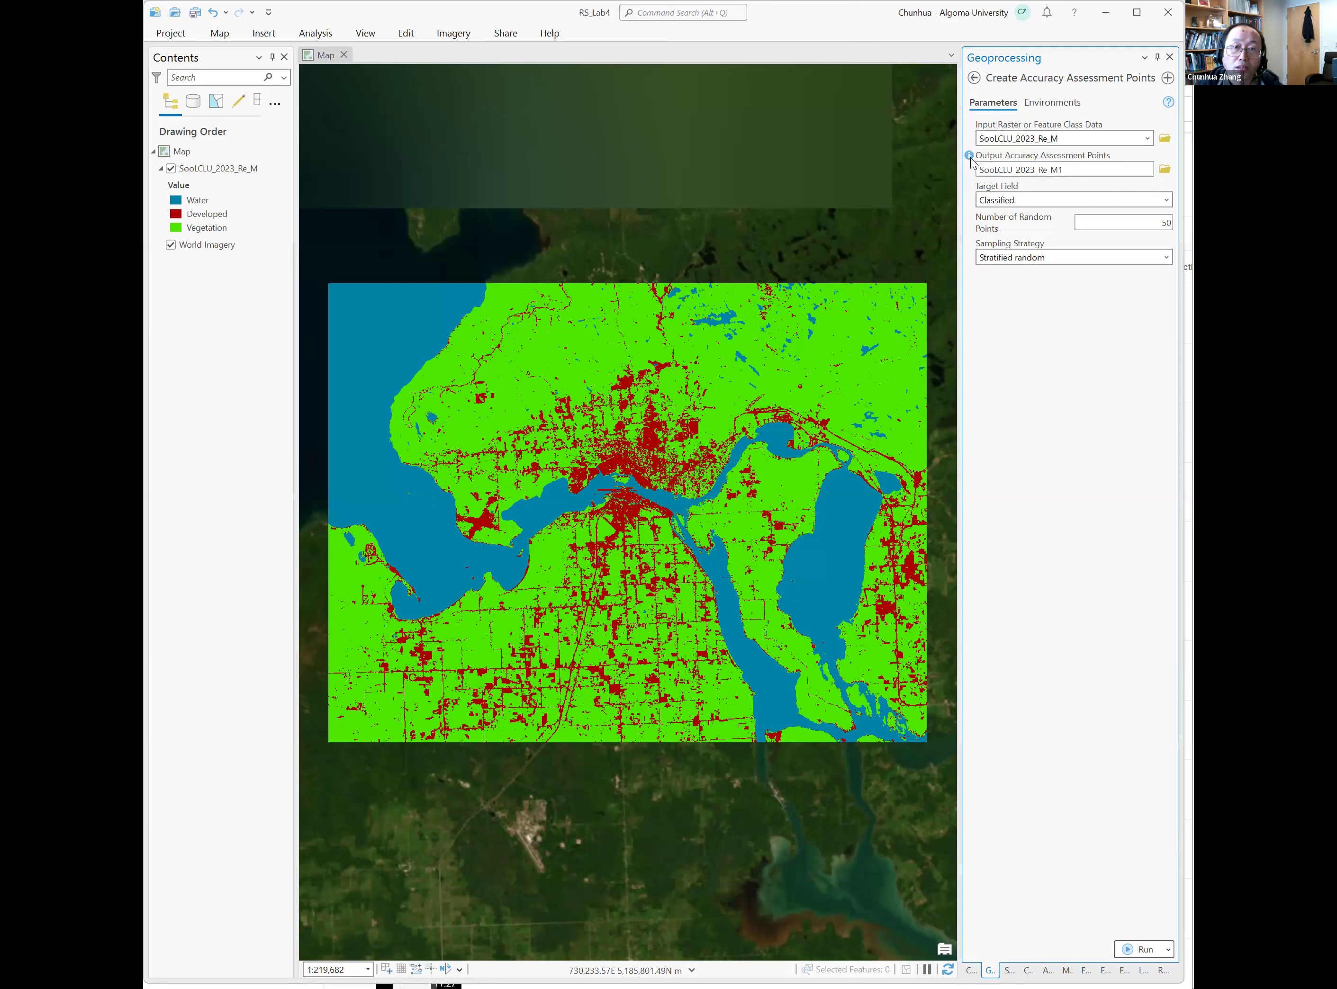
{"action": "left_click", "coordinate": [1080, 170]}
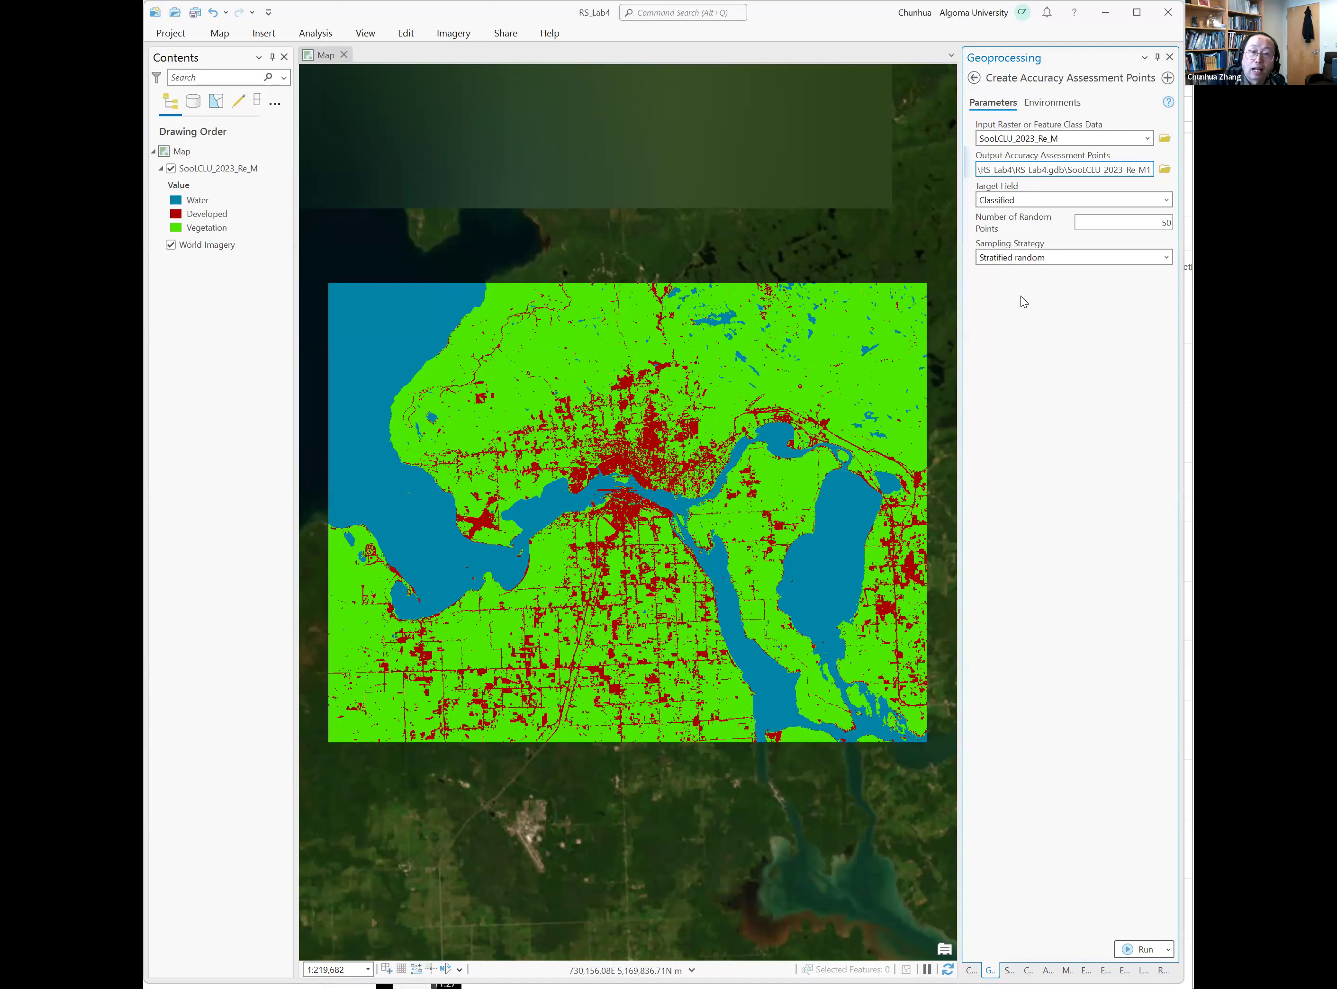
{"action": "left_click", "coordinate": [1142, 949]}
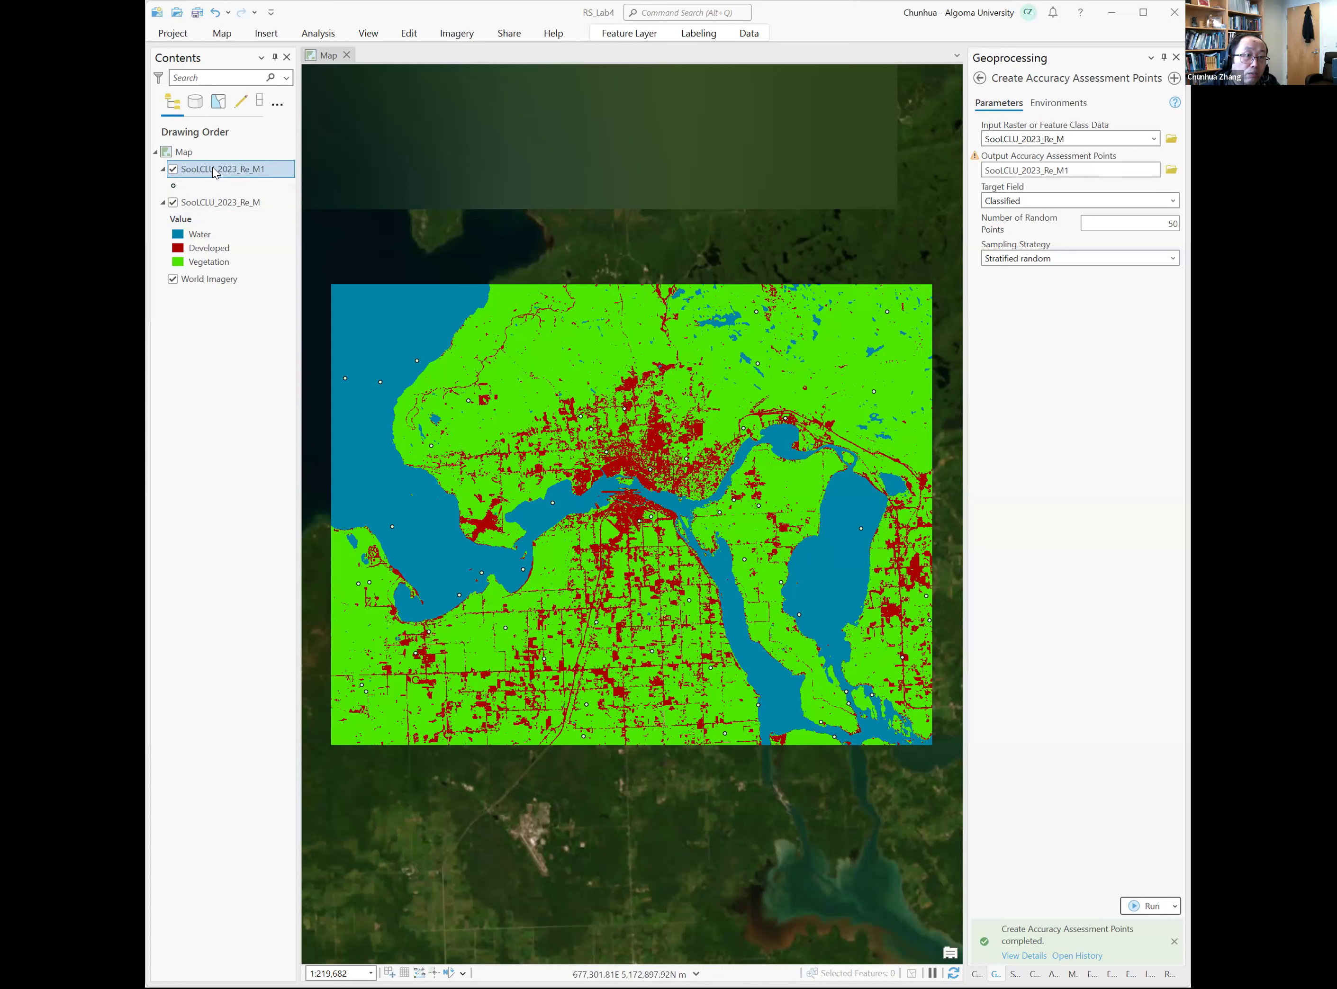
Open the attribute table of the SooLCLU_2023_Re_M1 points layer and shrink it to give the map more height
{"action": "right_click", "coordinate": [237, 186]}
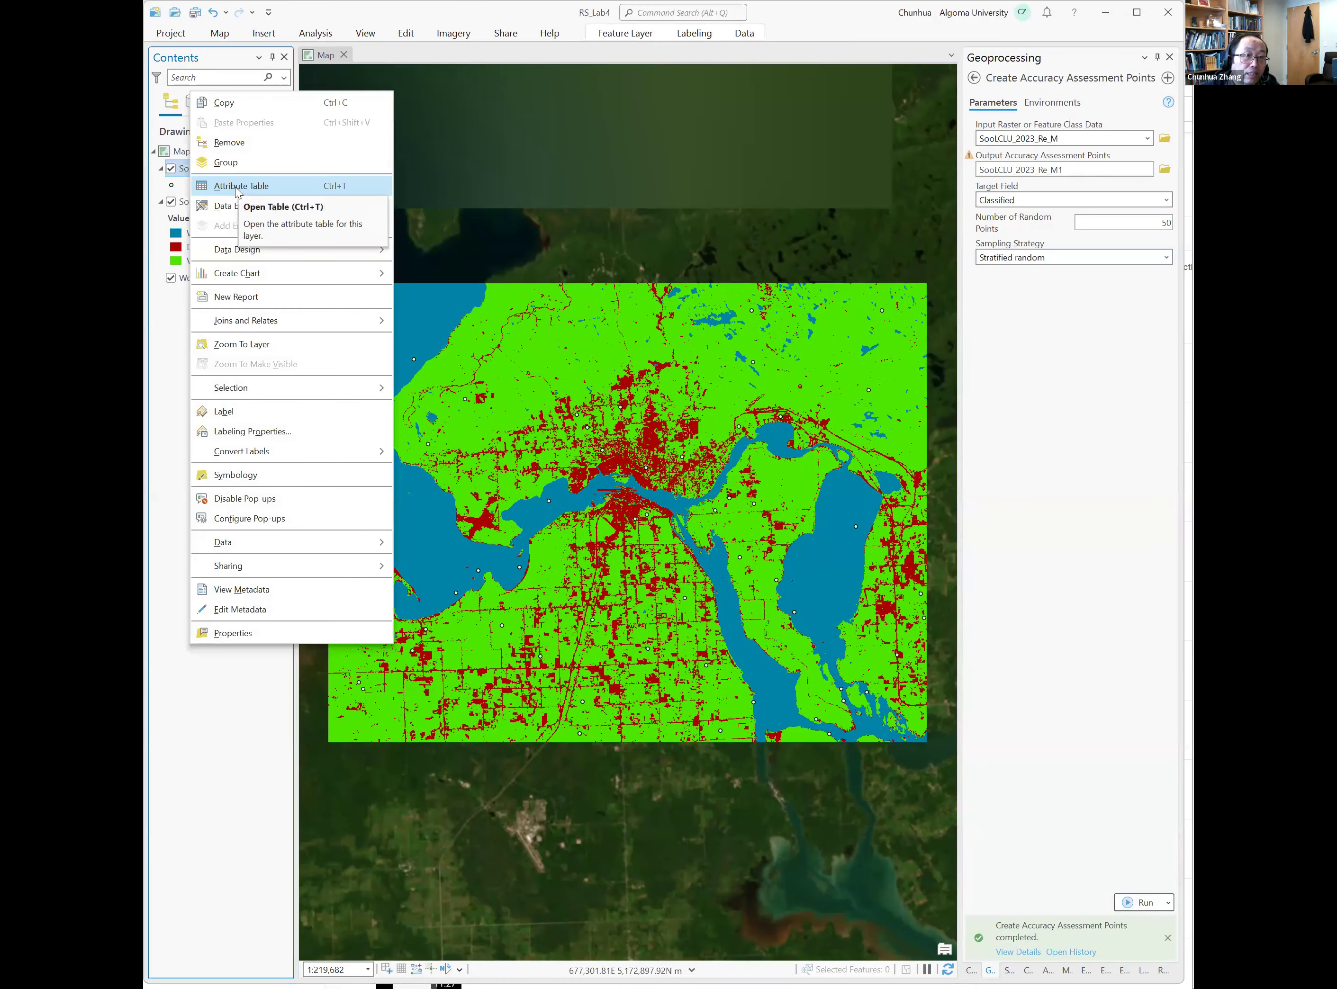
{"action": "left_click", "coordinate": [236, 186]}
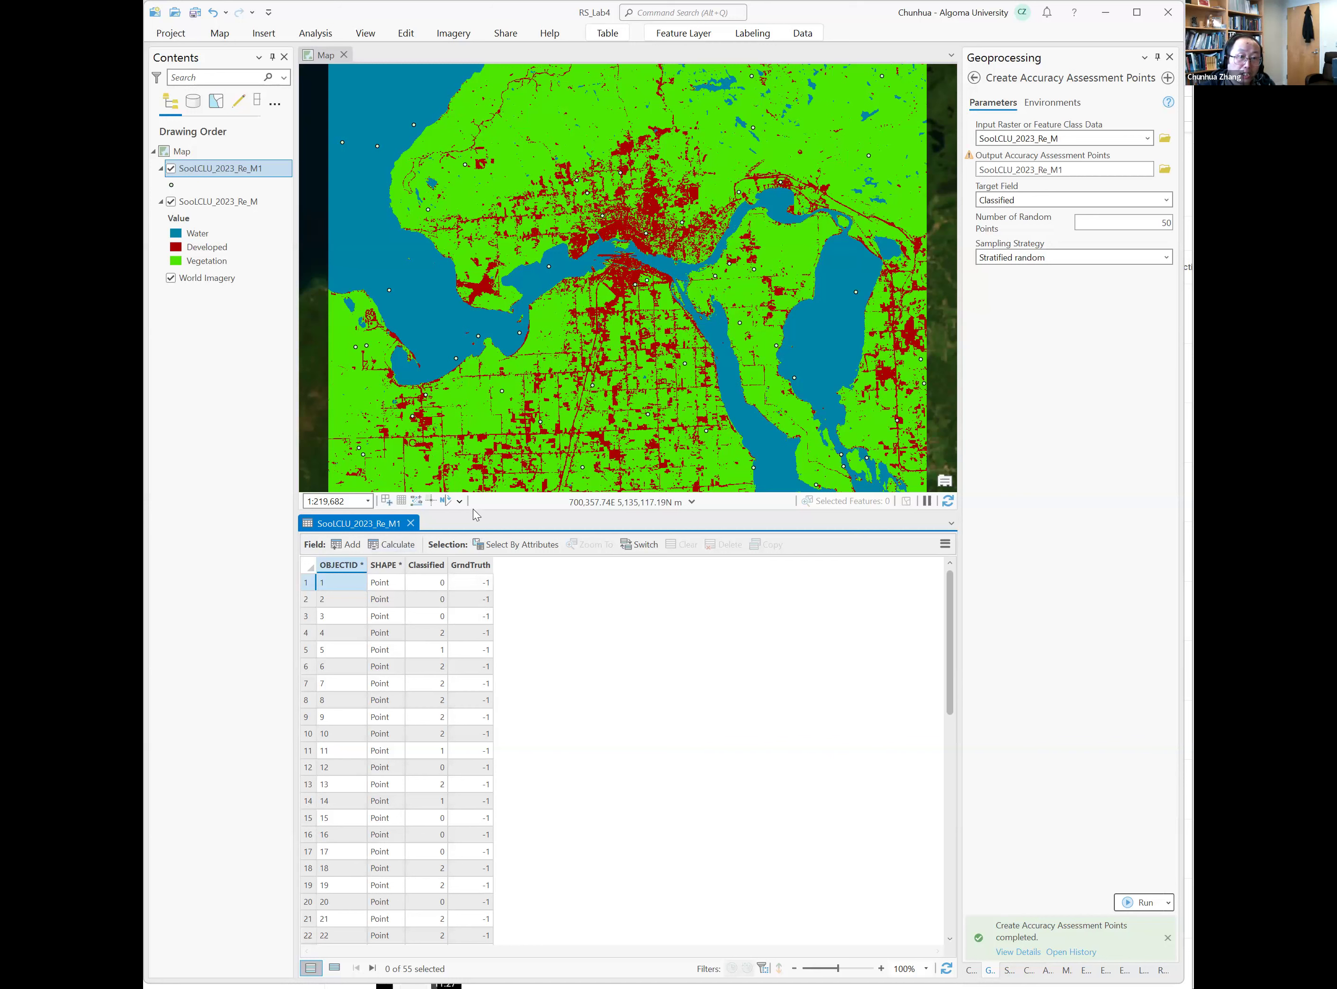
{"action": "left_click_drag", "start_coordinate": [473, 510], "coordinate": [473, 630]}
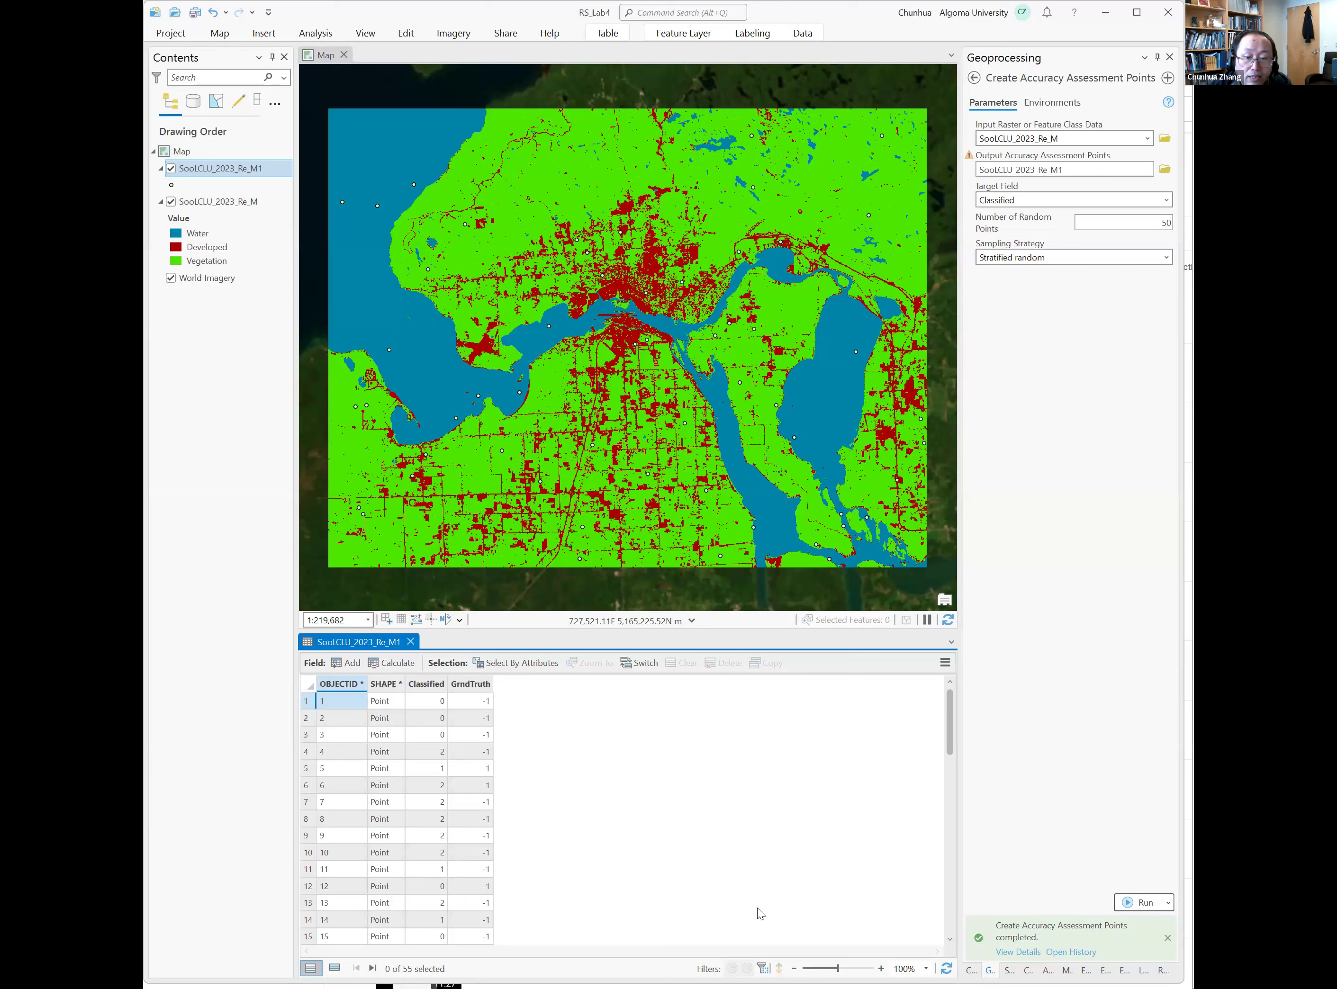
Add the Soo_07072023.tif raster from the RS_Lab4 project folder to the map
{"action": "left_click", "coordinate": [970, 970]}
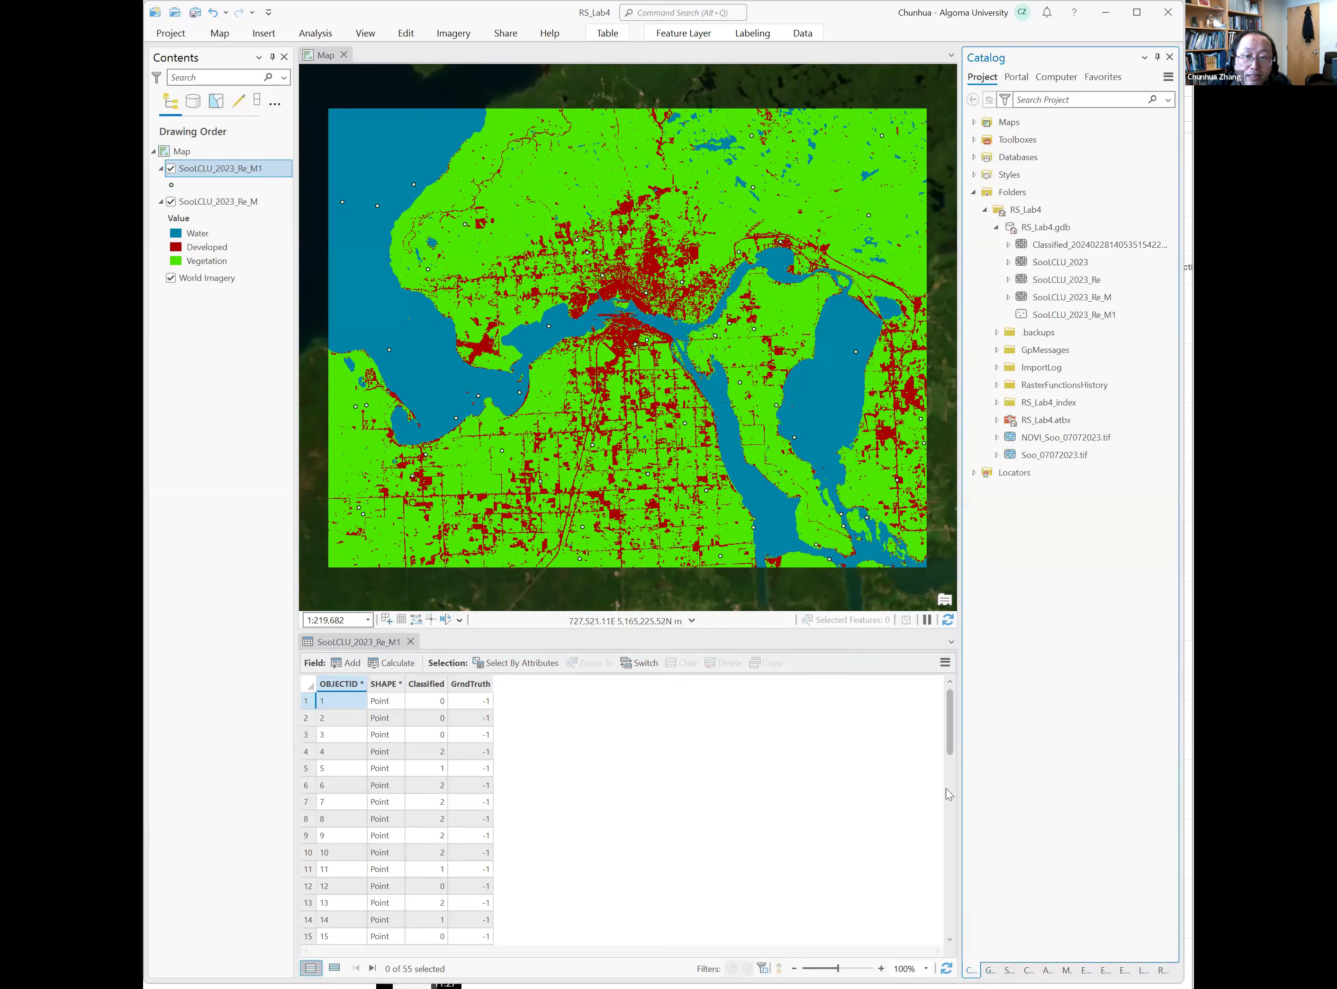
{"action": "left_click", "coordinate": [1055, 455]}
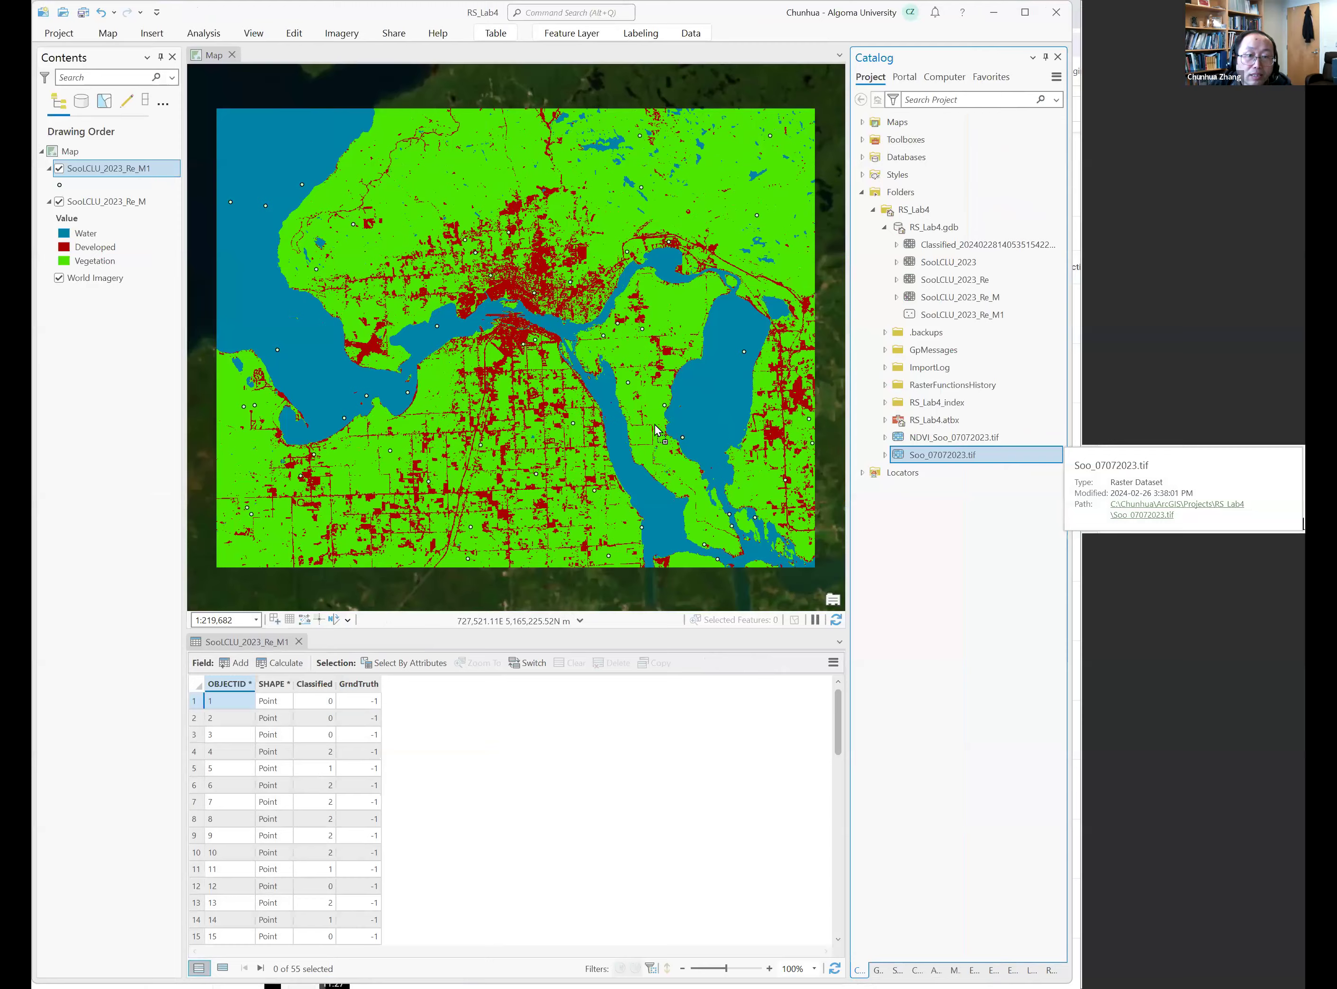
{"action": "left_click_drag", "start_coordinate": [1061, 458], "coordinate": [767, 429]}
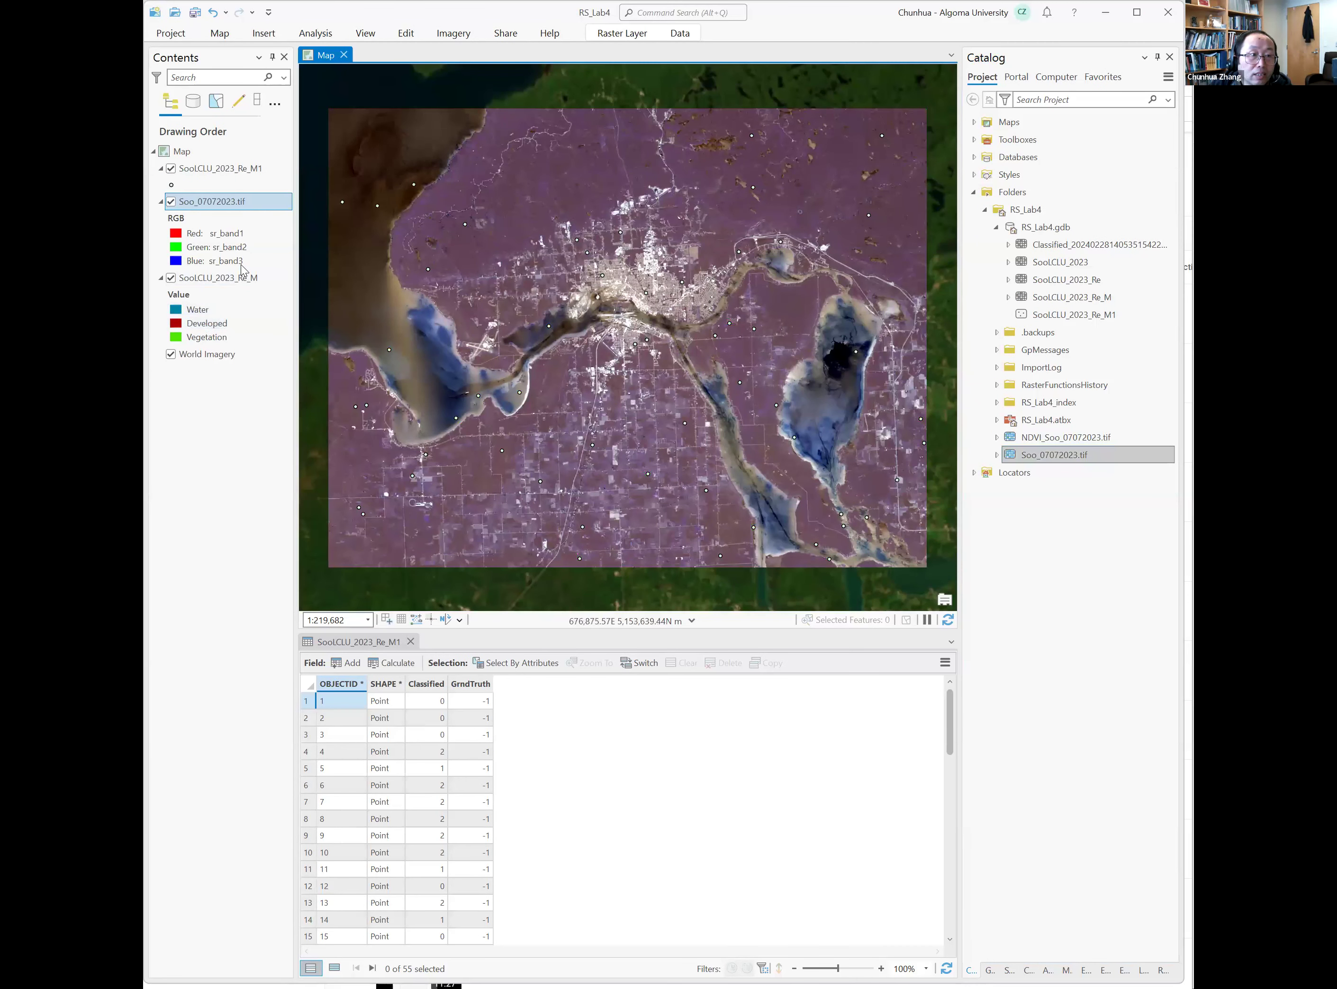
Display Soo_07072023.tif with sr_band5 as red and sr_band4 as green, and hide the SooLCLU_2023_Re_M layer
{"action": "left_click", "coordinate": [236, 235]}
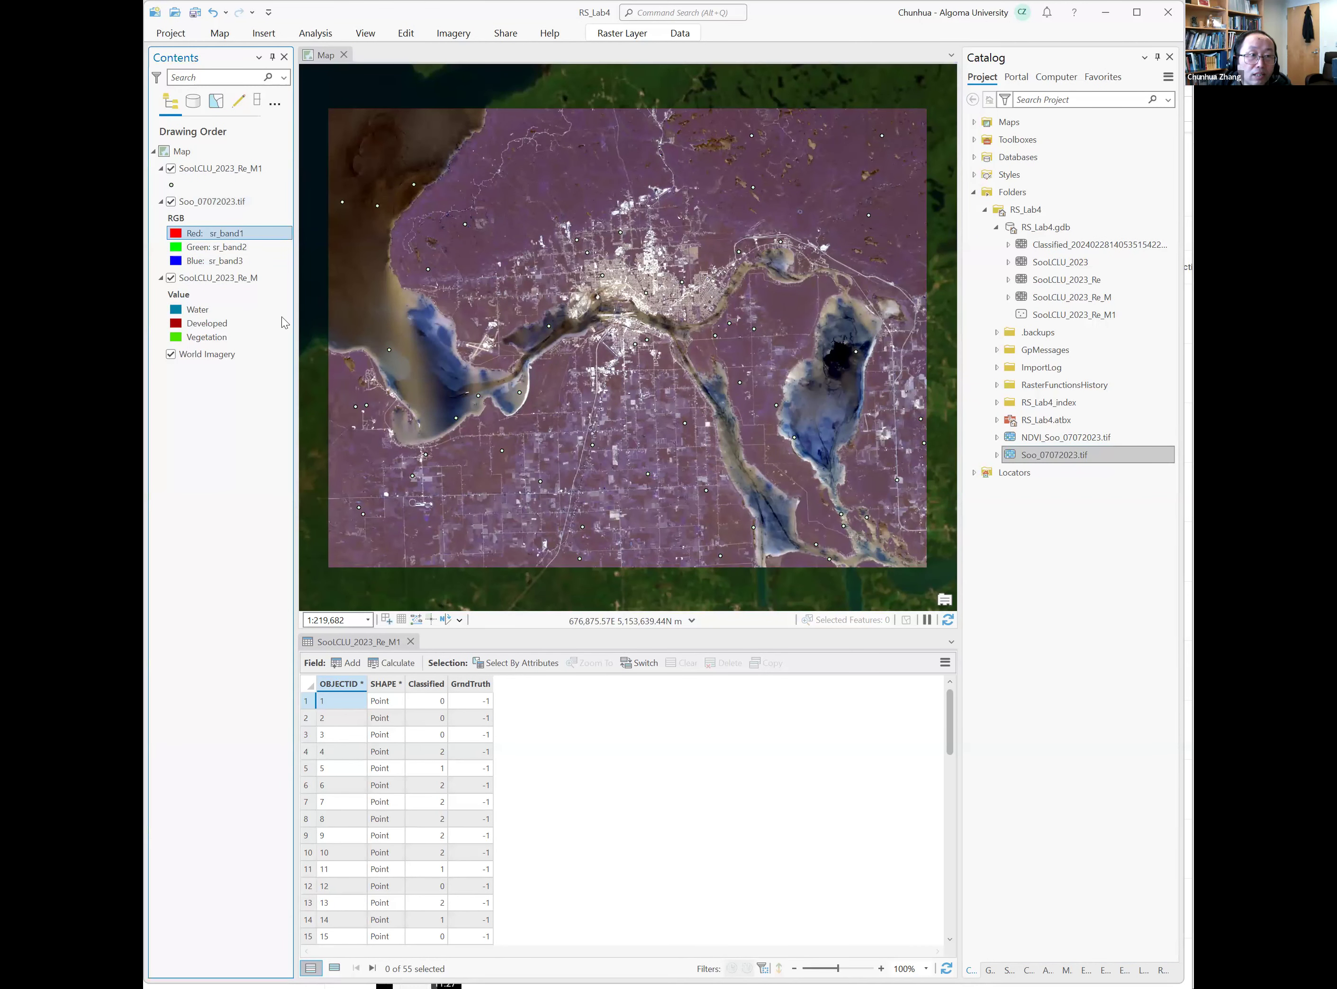
{"action": "left_click", "coordinate": [285, 348]}
{"action": "left_click", "coordinate": [240, 249]}
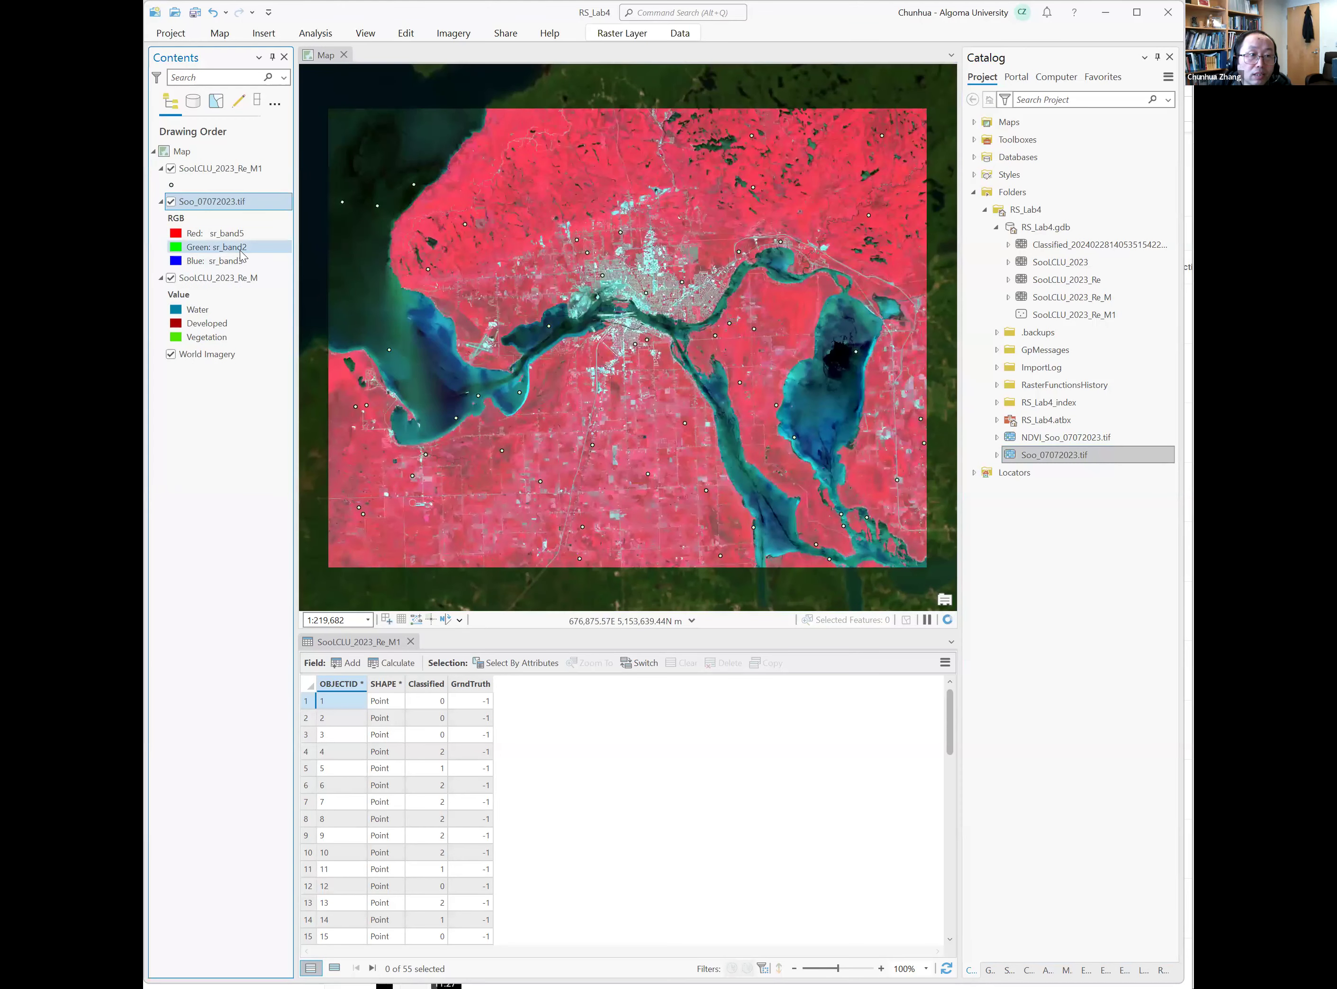
{"action": "left_click", "coordinate": [290, 342]}
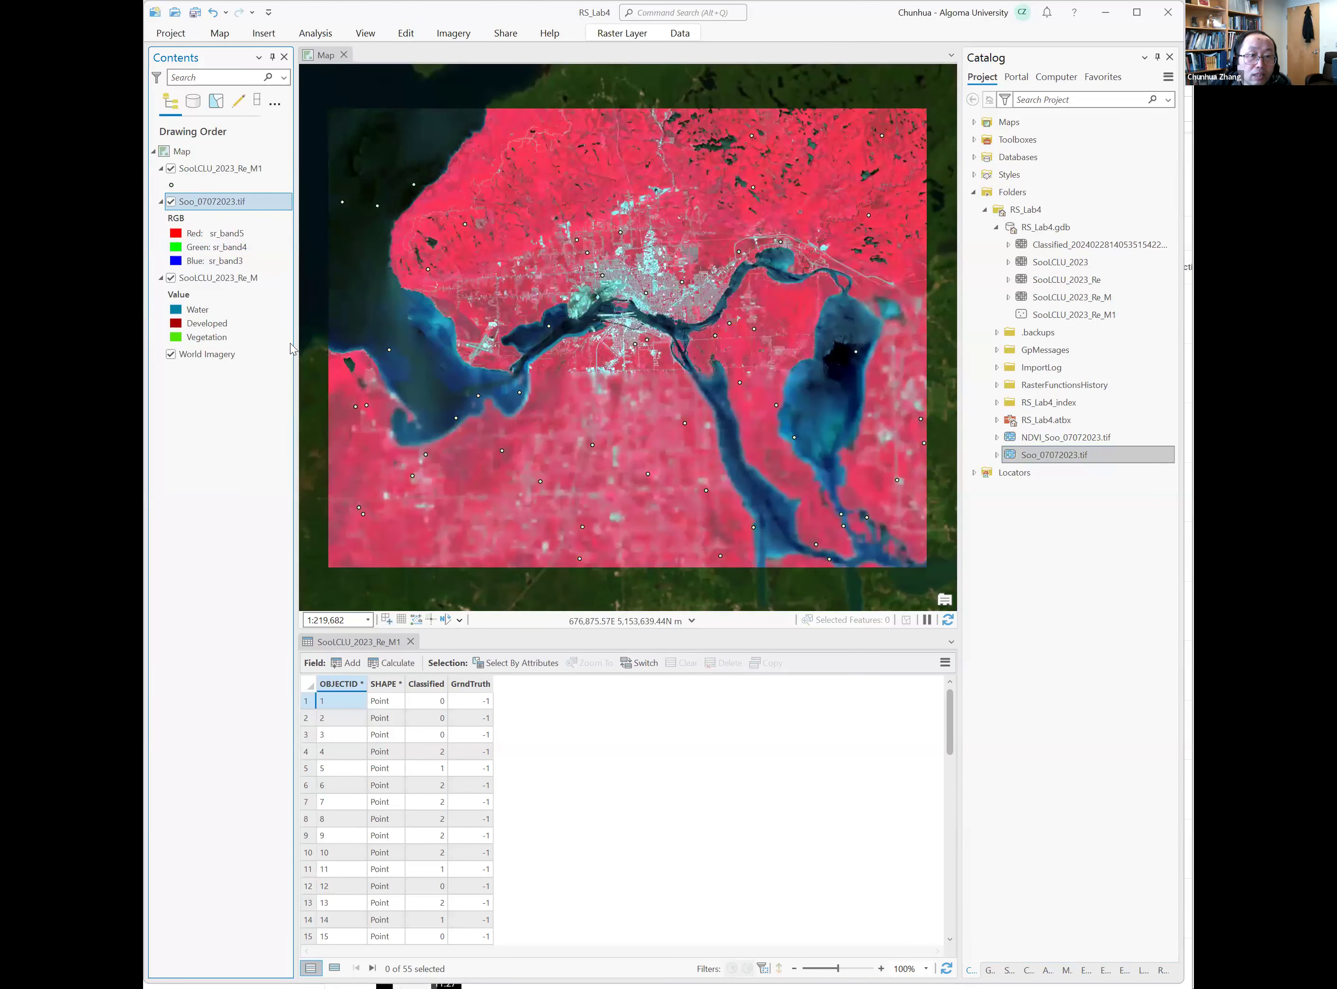
{"action": "left_click", "coordinate": [241, 205]}
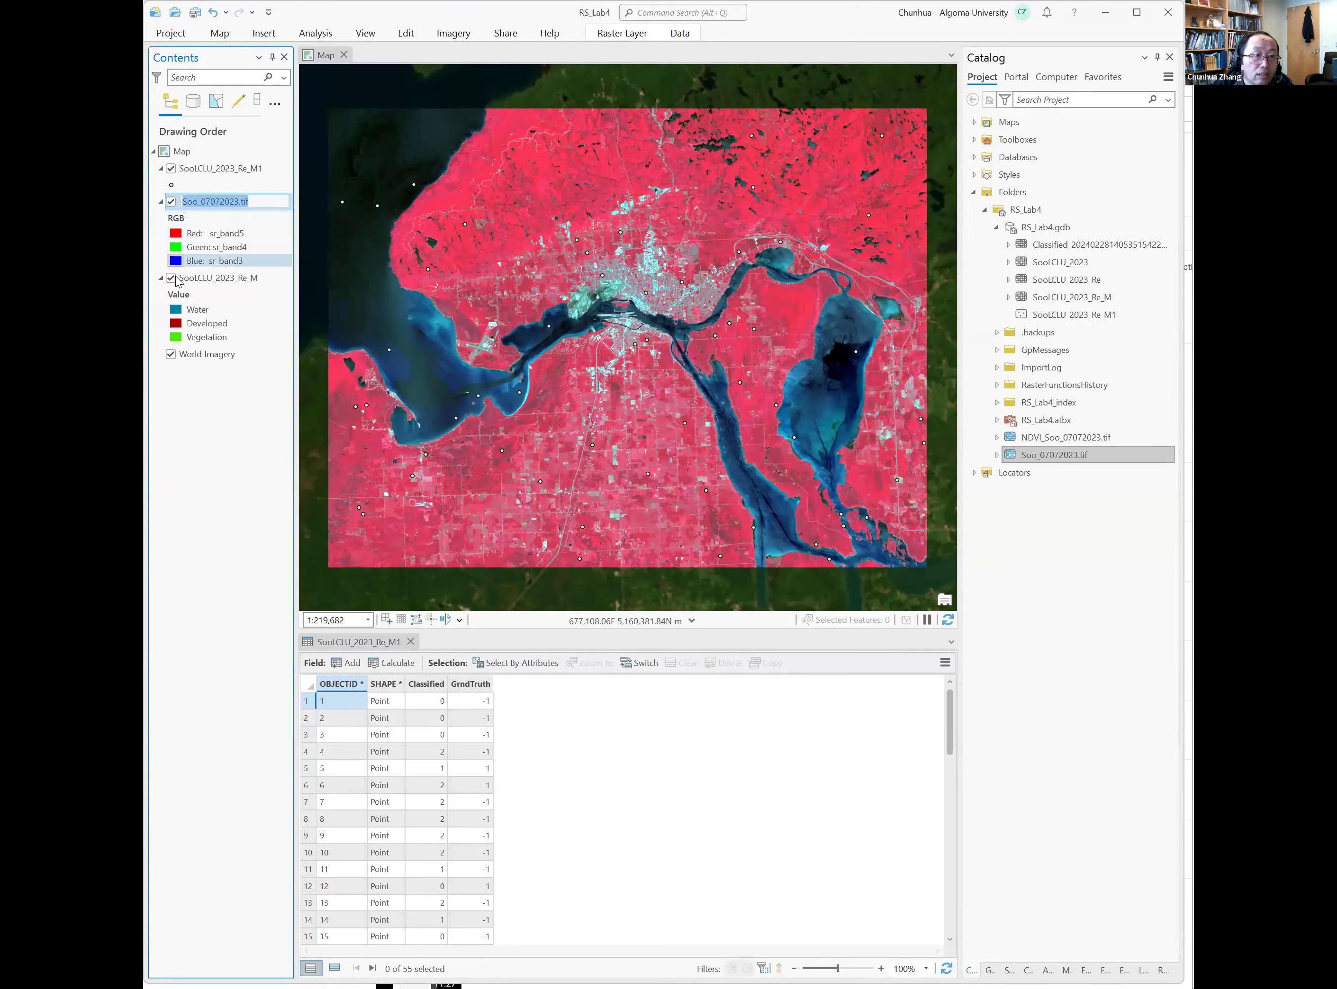
{"action": "left_click", "coordinate": [171, 278]}
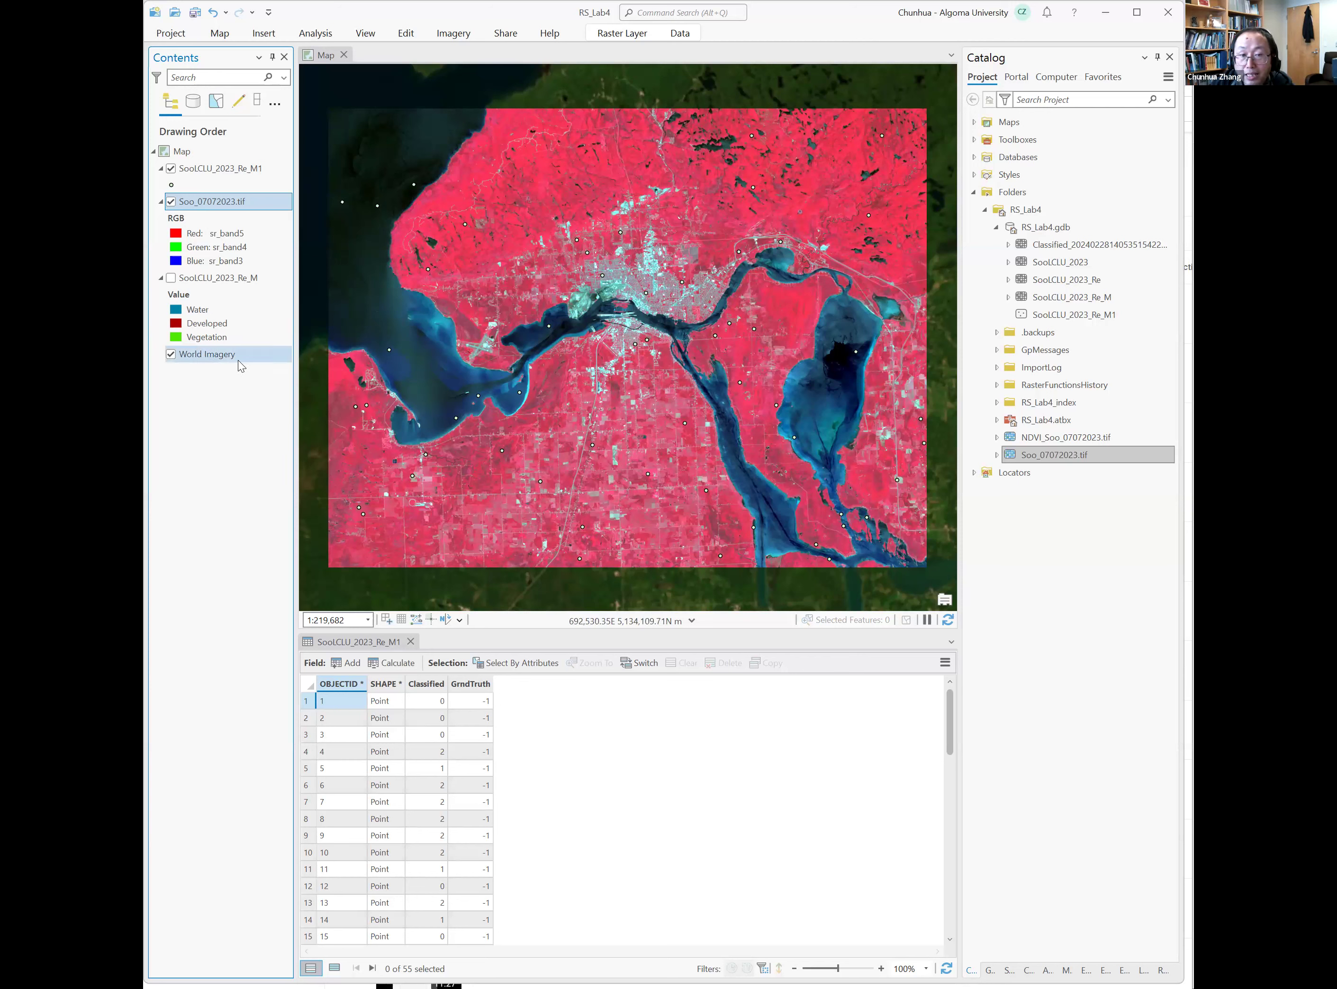
Zoom to assessment point 1 and set its GrndTruth value to 0
{"action": "double_click", "coordinate": [306, 701]}
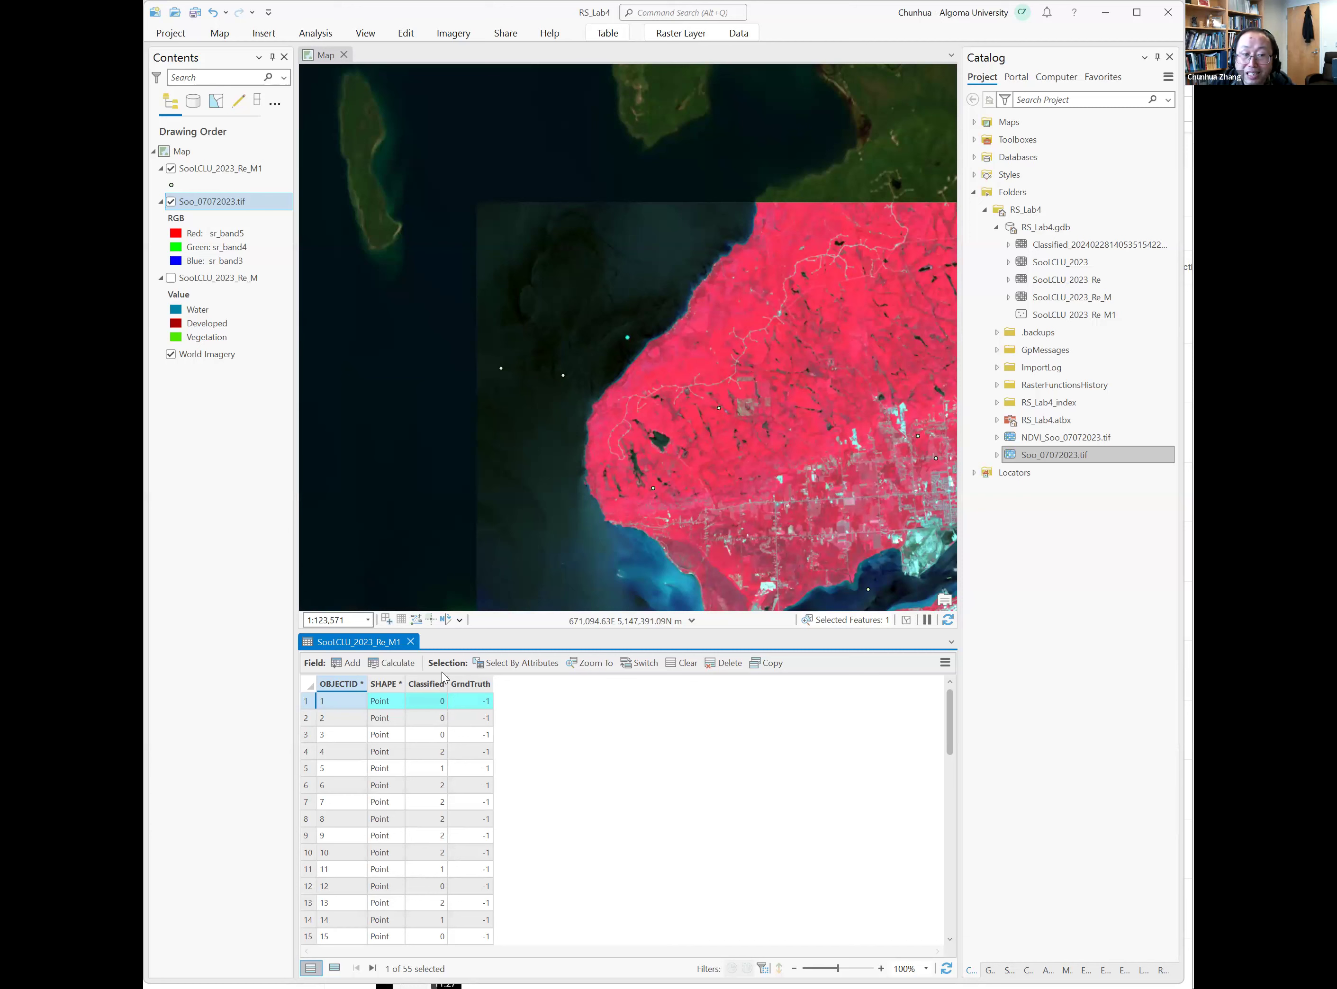
{"action": "left_click", "coordinate": [488, 707]}
{"action": "left_click", "coordinate": [491, 711]}
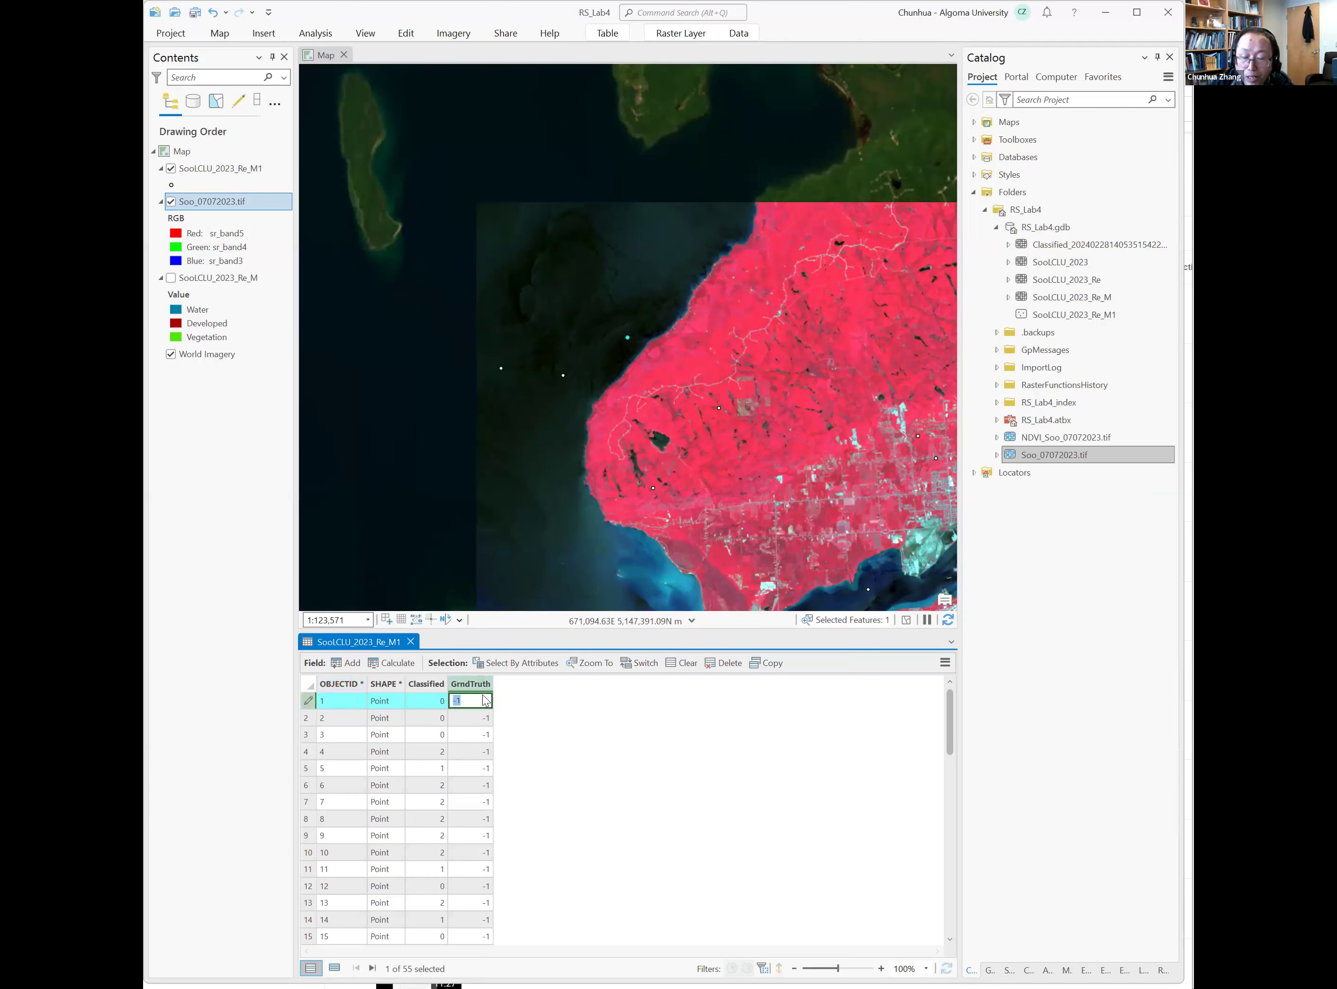
{"action": "type", "text": "0"}
{"action": "key", "text": "Return"}
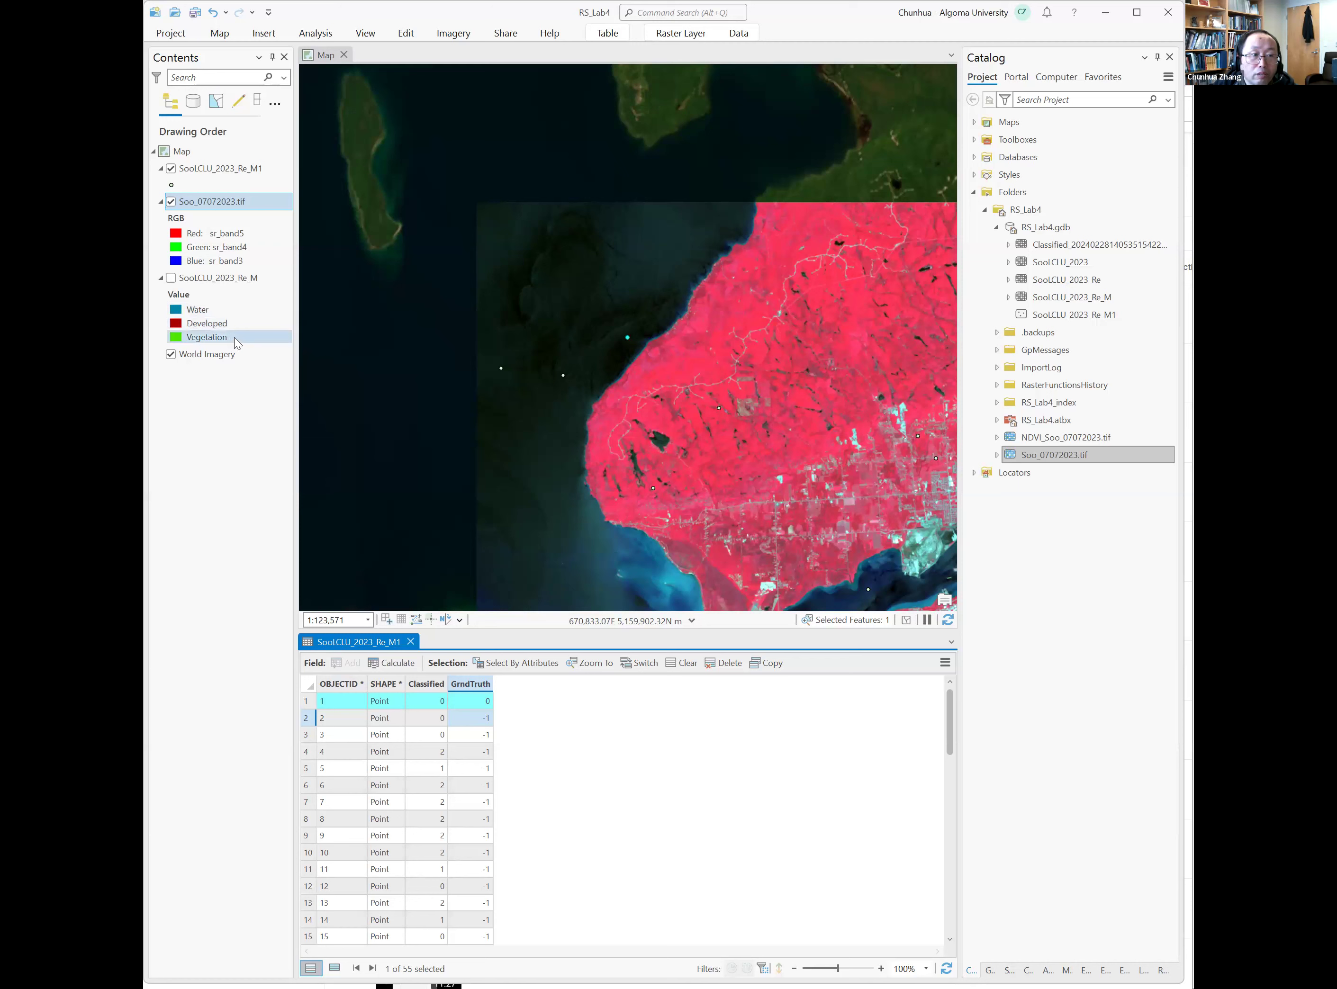
Zoom to assessment point 2 and set its GrndTruth value to 0
{"action": "double_click", "coordinate": [307, 720]}
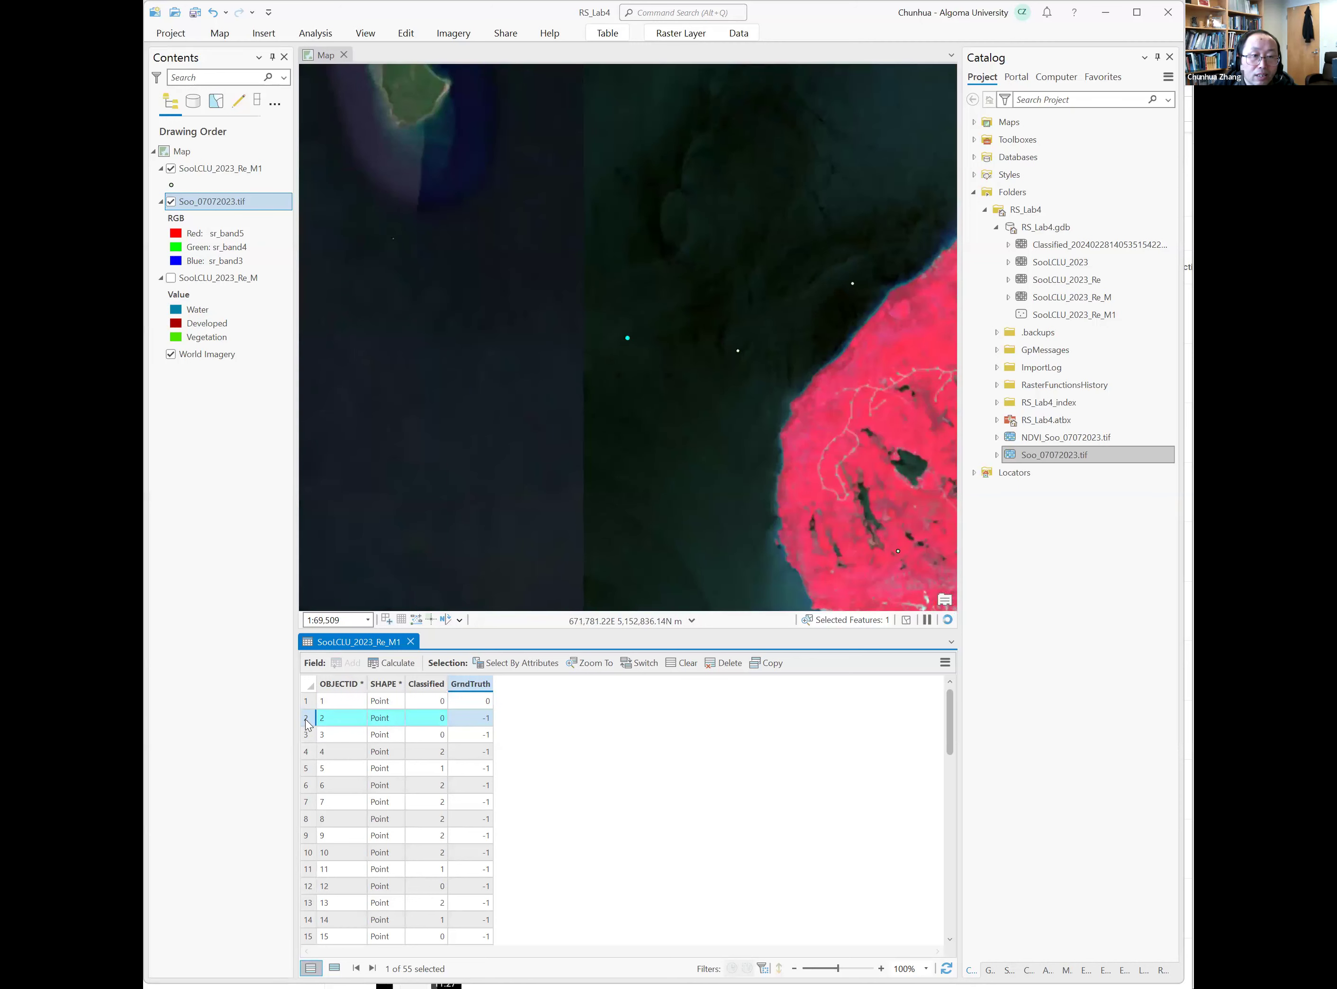
{"action": "double_click", "coordinate": [482, 719]}
{"action": "type", "text": "0"}
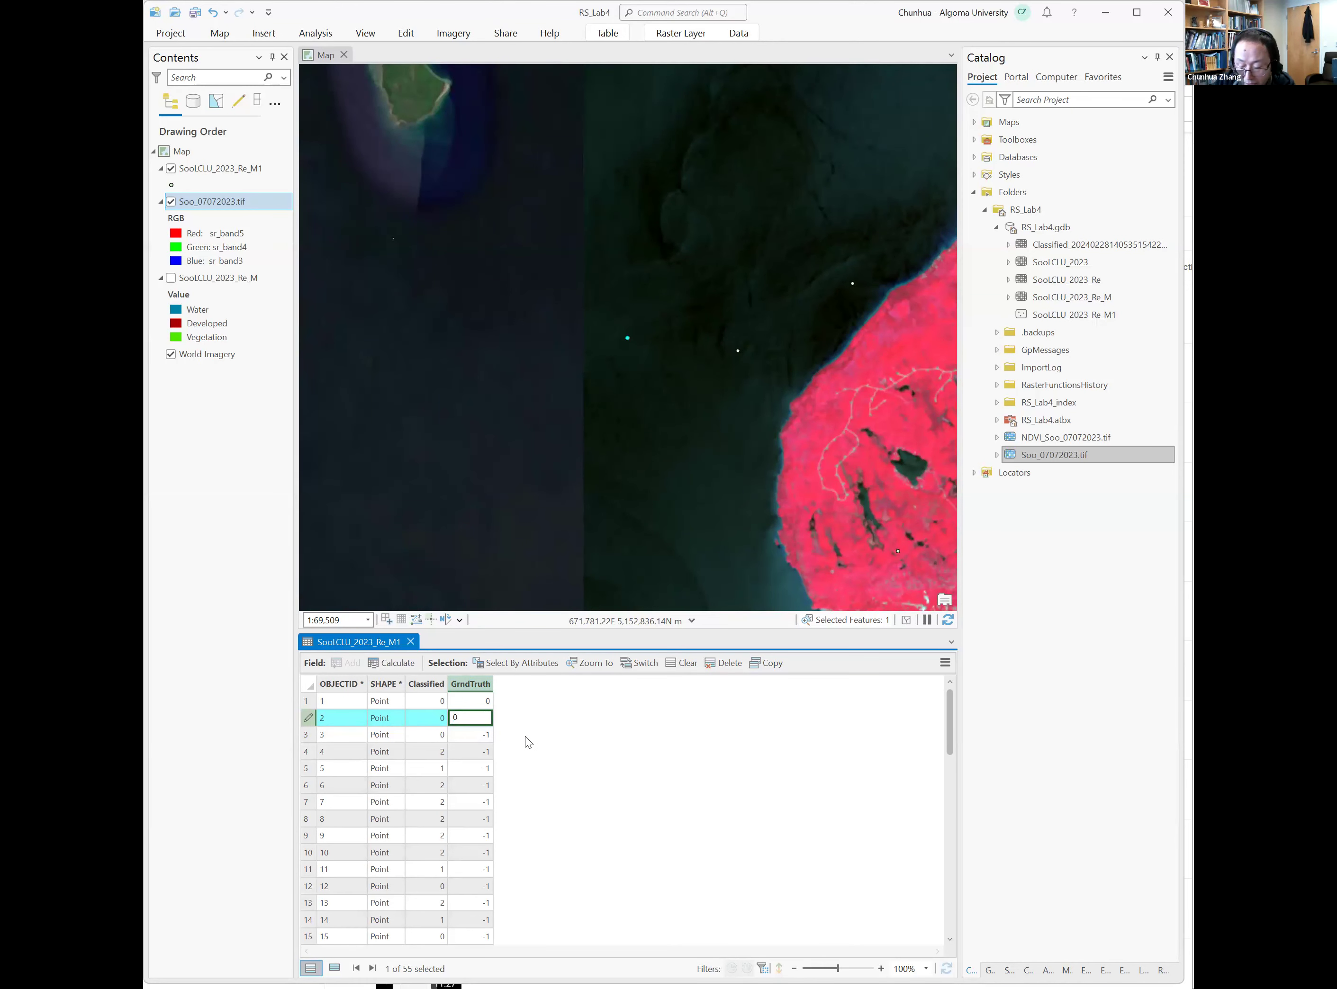
{"action": "key", "text": "Return"}
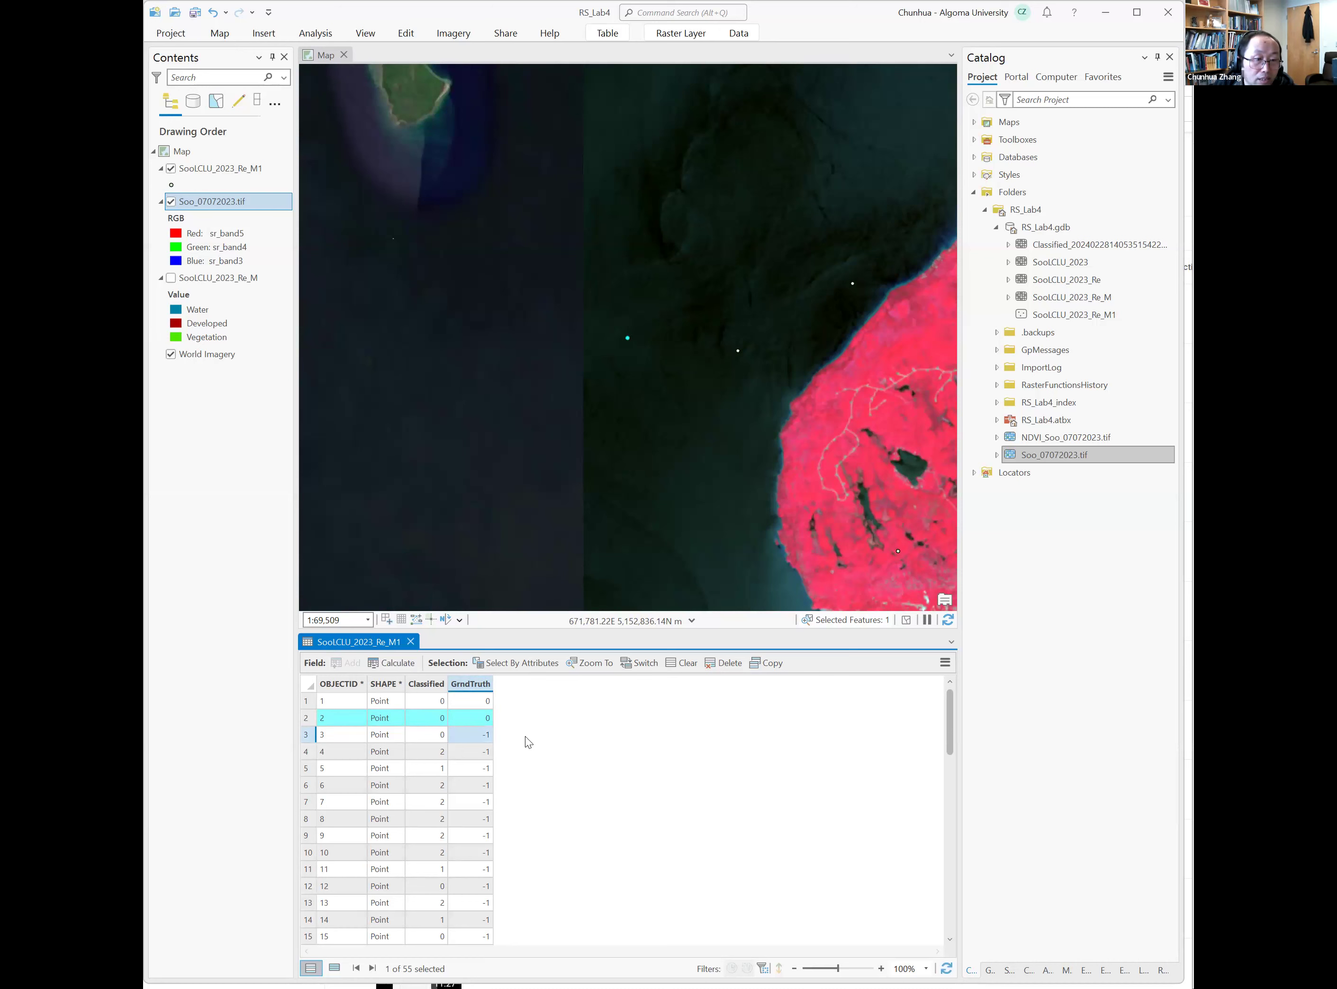
Zoom to assessment point 3 and set its GrndTruth value to 0
{"action": "double_click", "coordinate": [306, 735]}
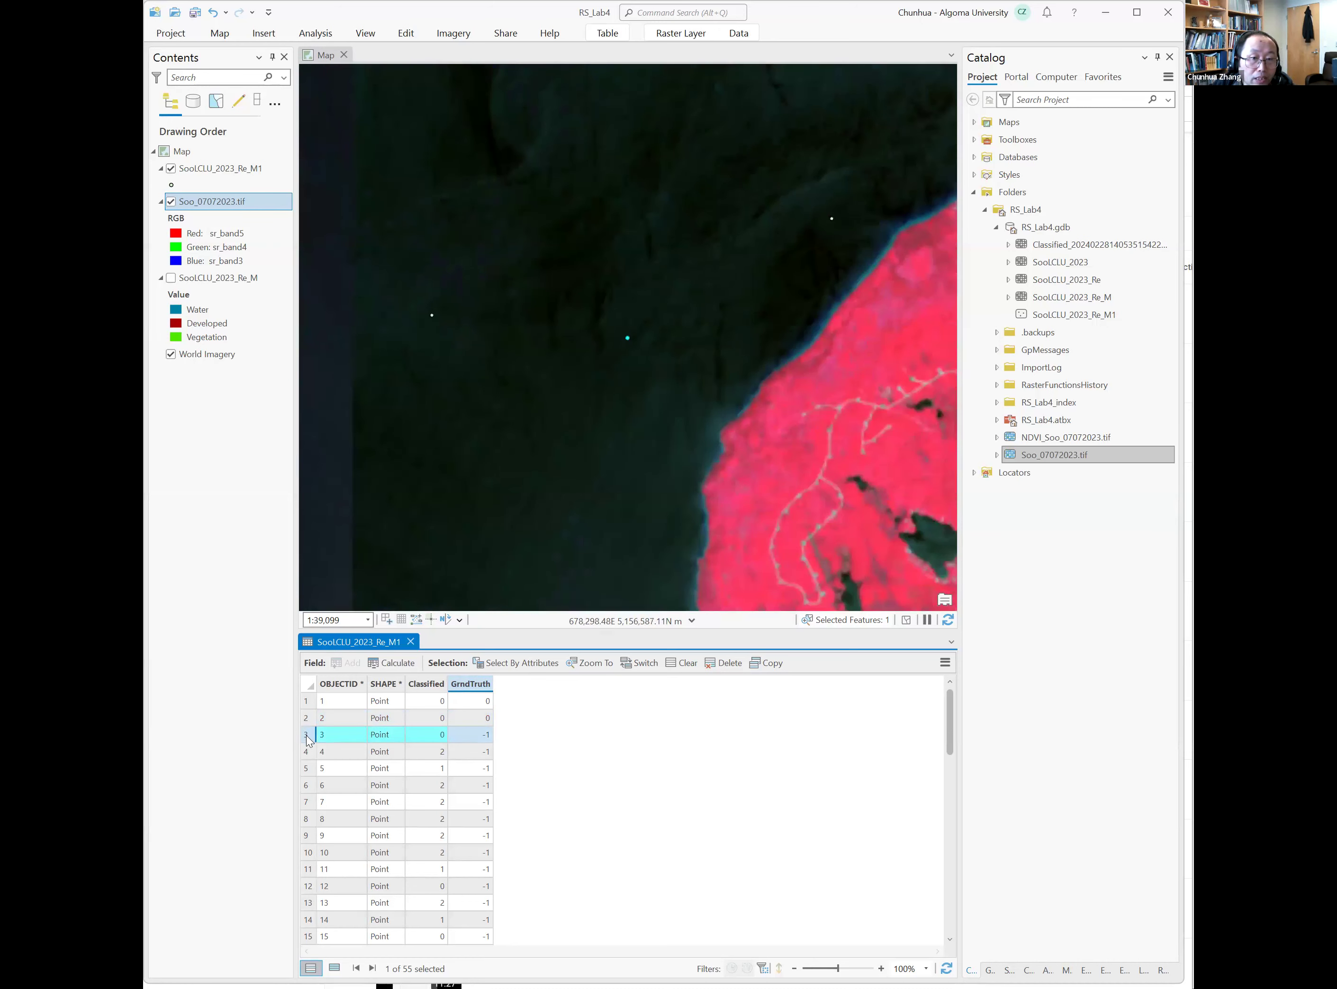
{"action": "double_click", "coordinate": [489, 737]}
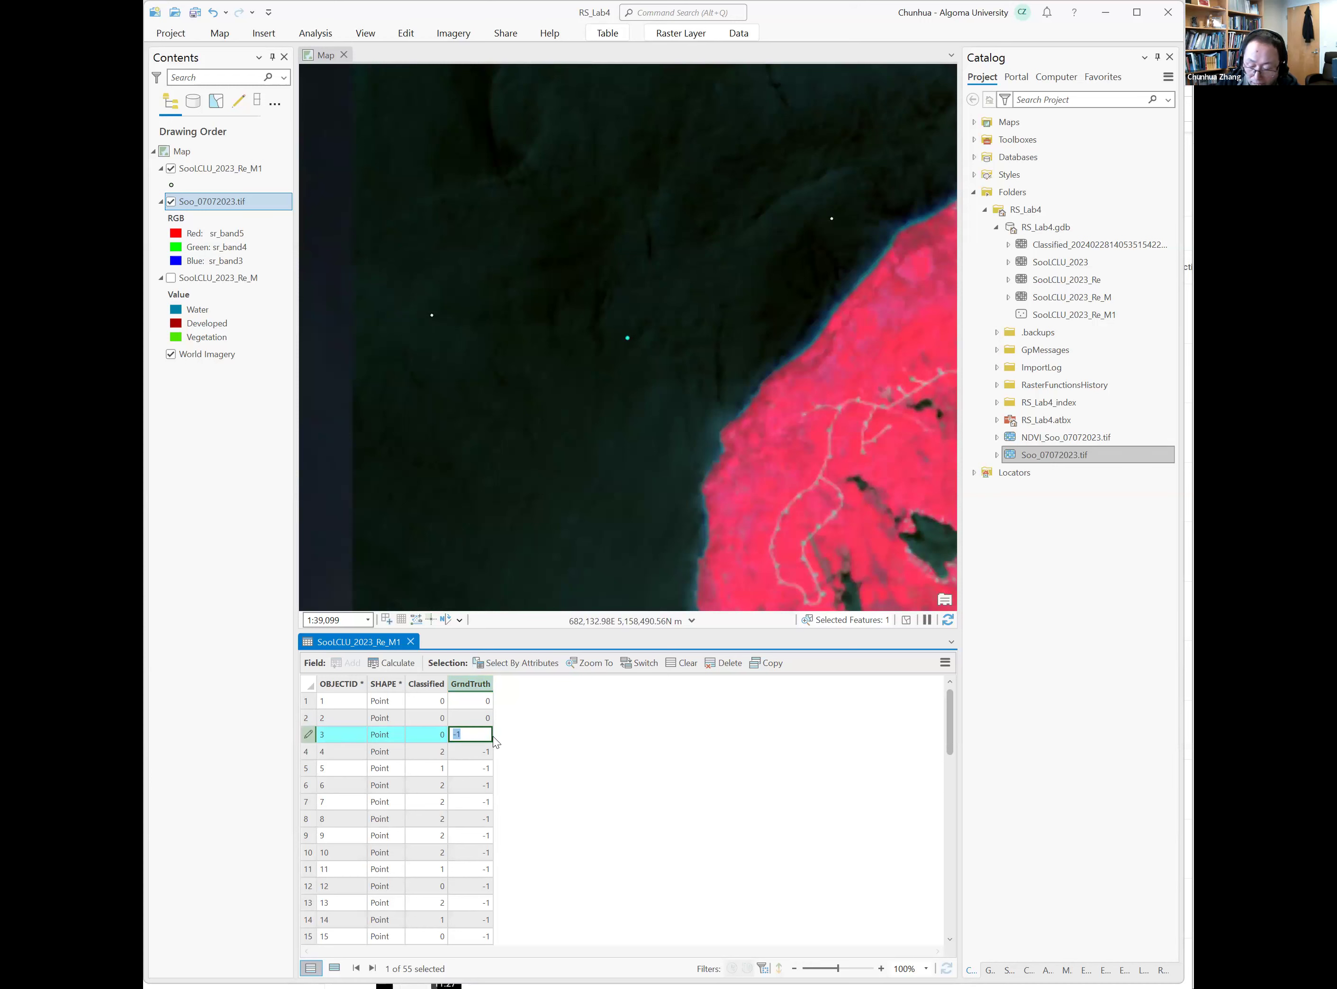
{"action": "type", "text": "0"}
{"action": "key", "text": "Return"}
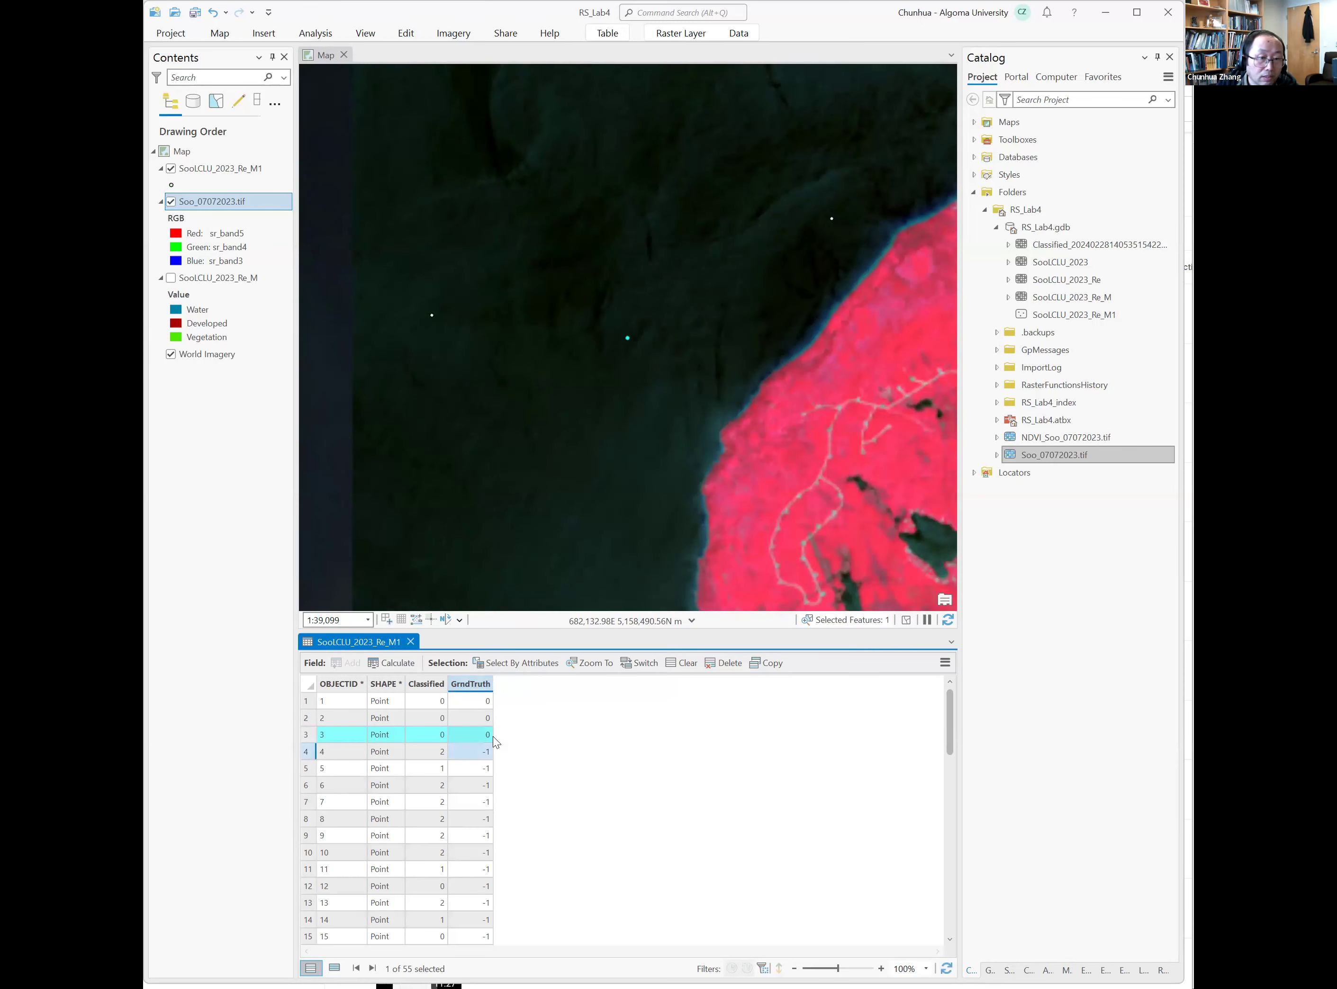
Zoom to assessment point 4 and set its GrndTruth value to 2
{"action": "double_click", "coordinate": [306, 751]}
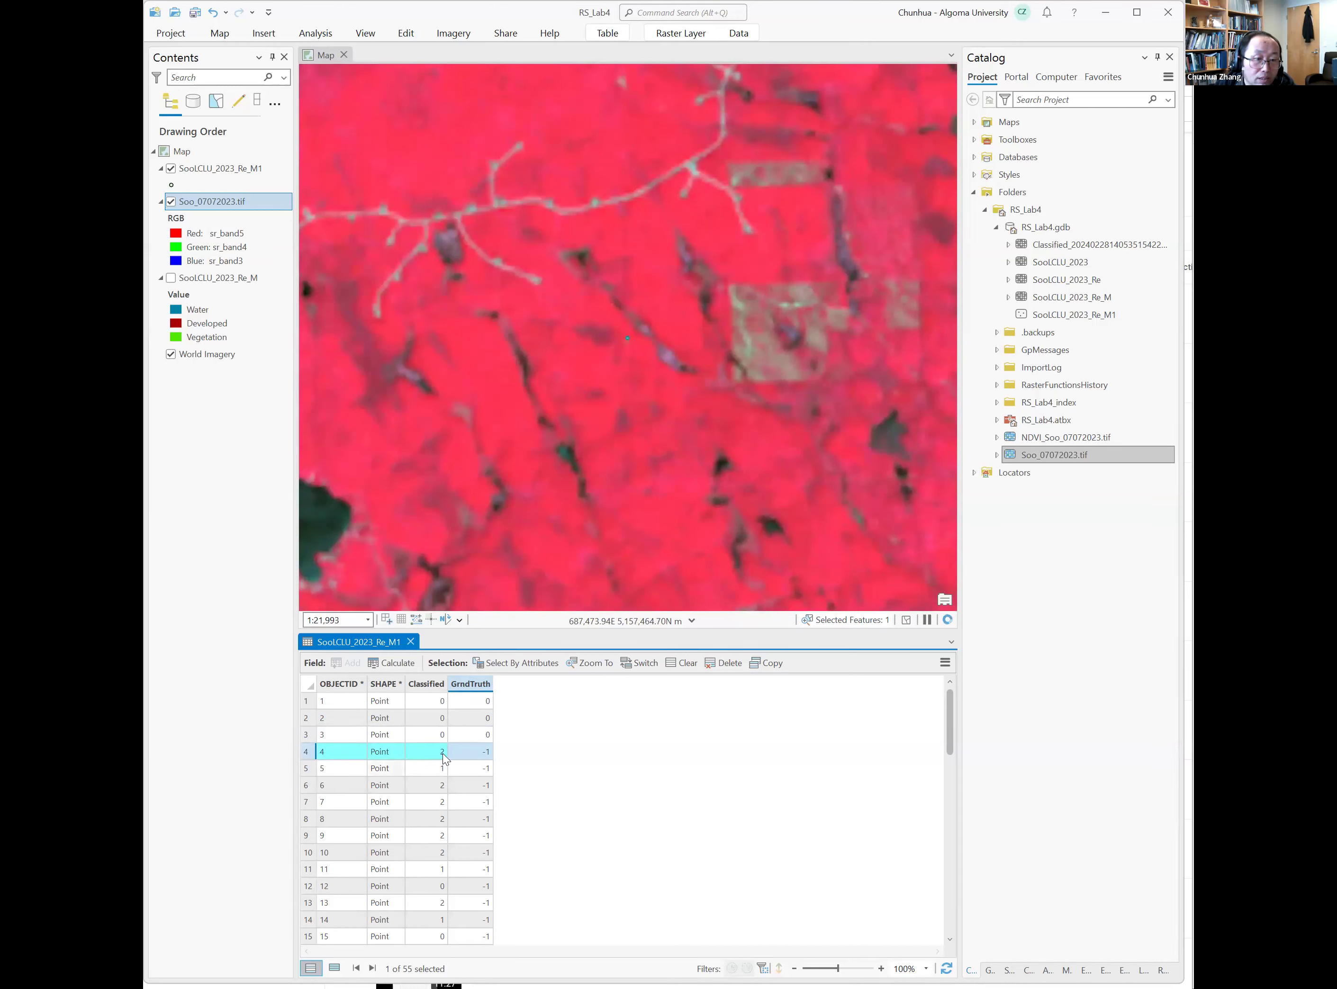
{"action": "type", "text": "2"}
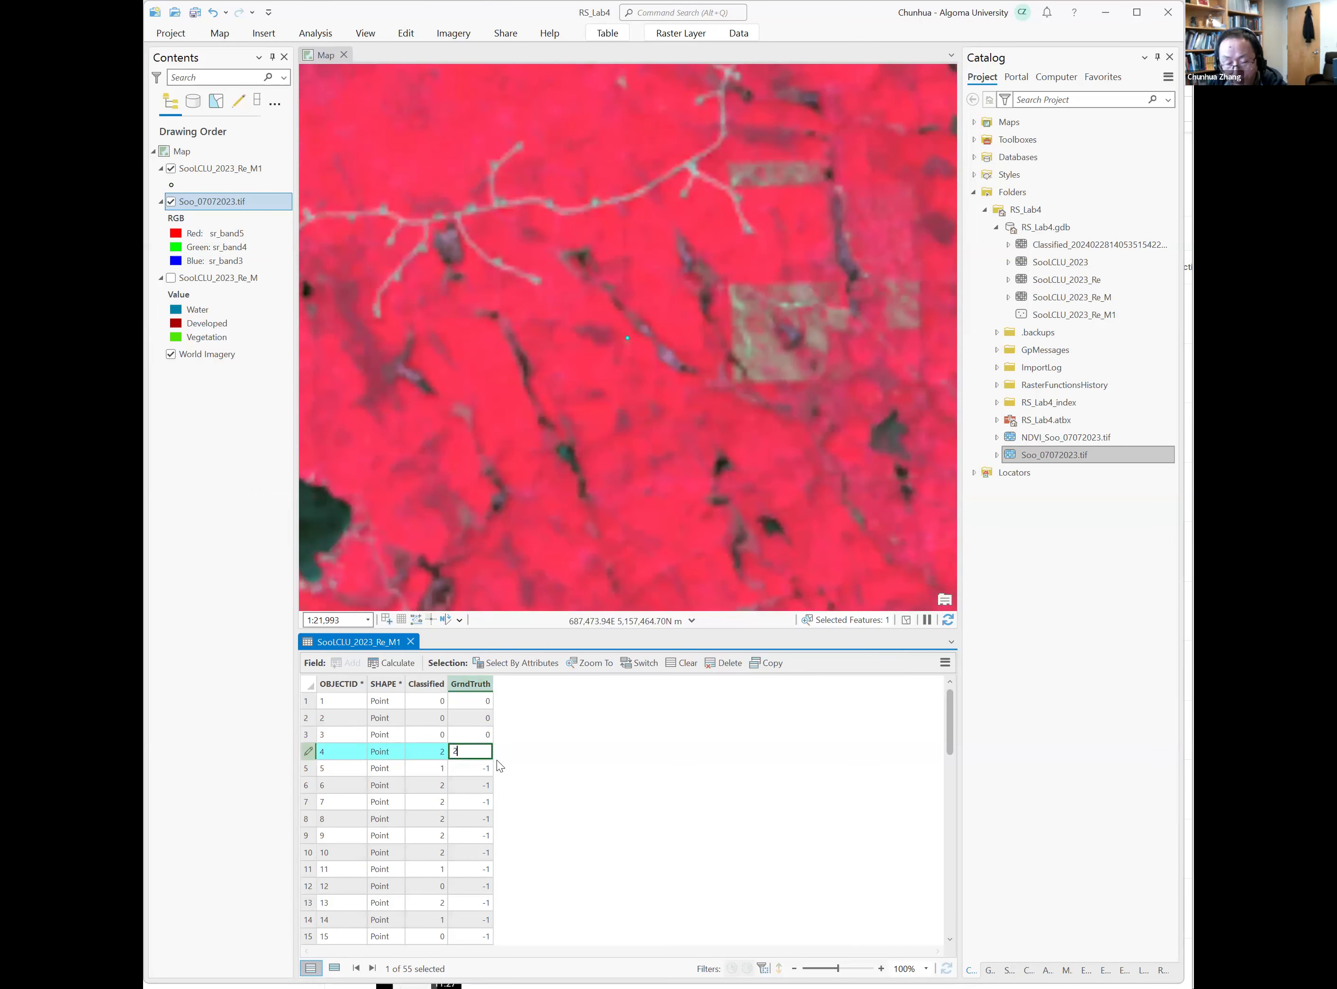
{"action": "key", "text": "Return"}
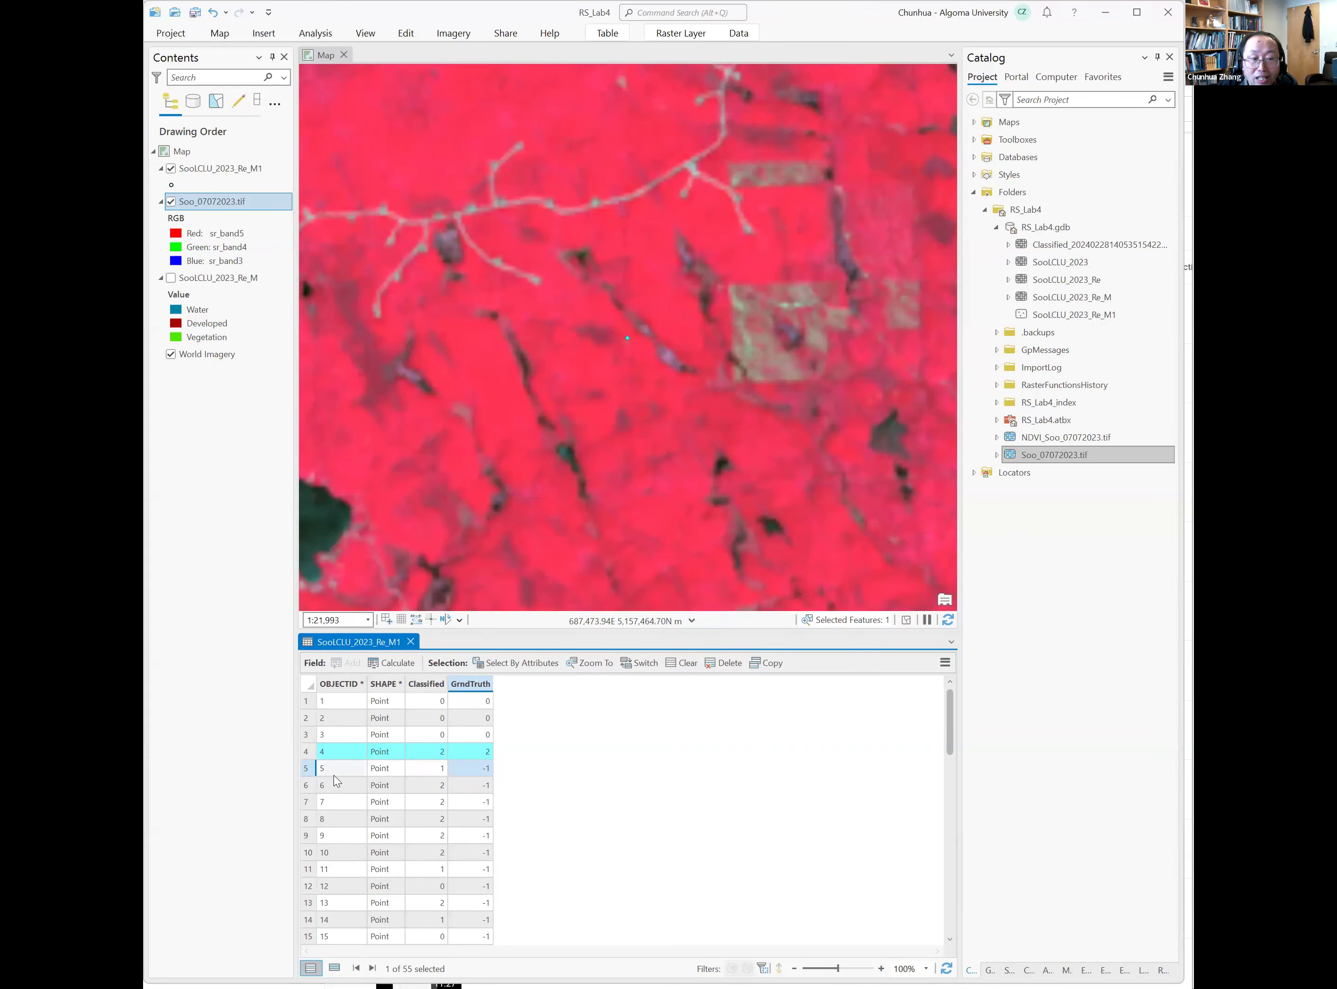
Zoom to assessment point 5 and set its GrndTruth value to 1
{"action": "double_click", "coordinate": [310, 770]}
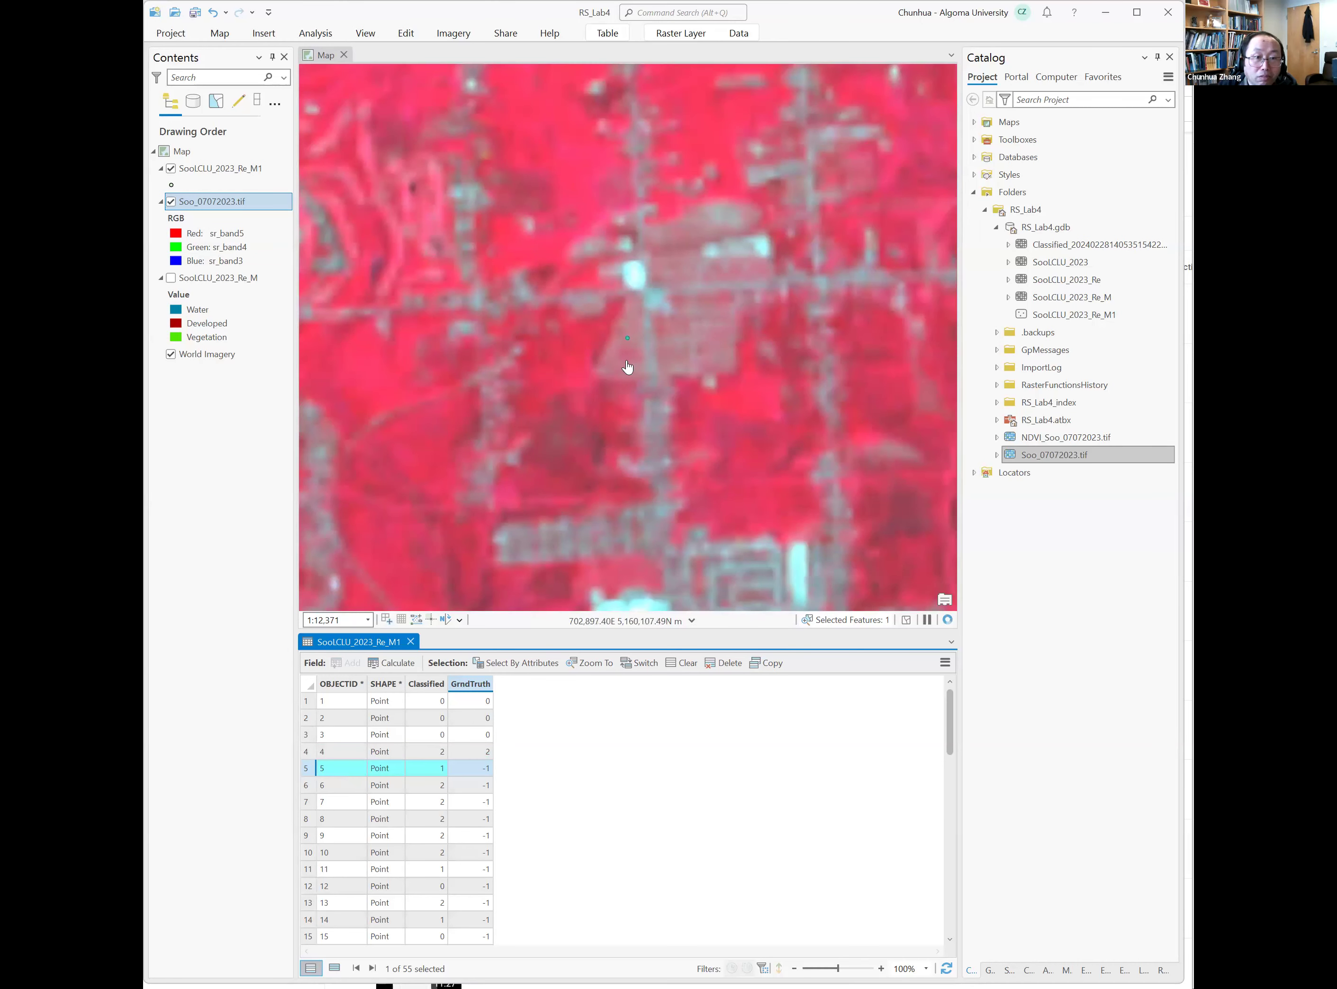
{"action": "double_click", "coordinate": [485, 768]}
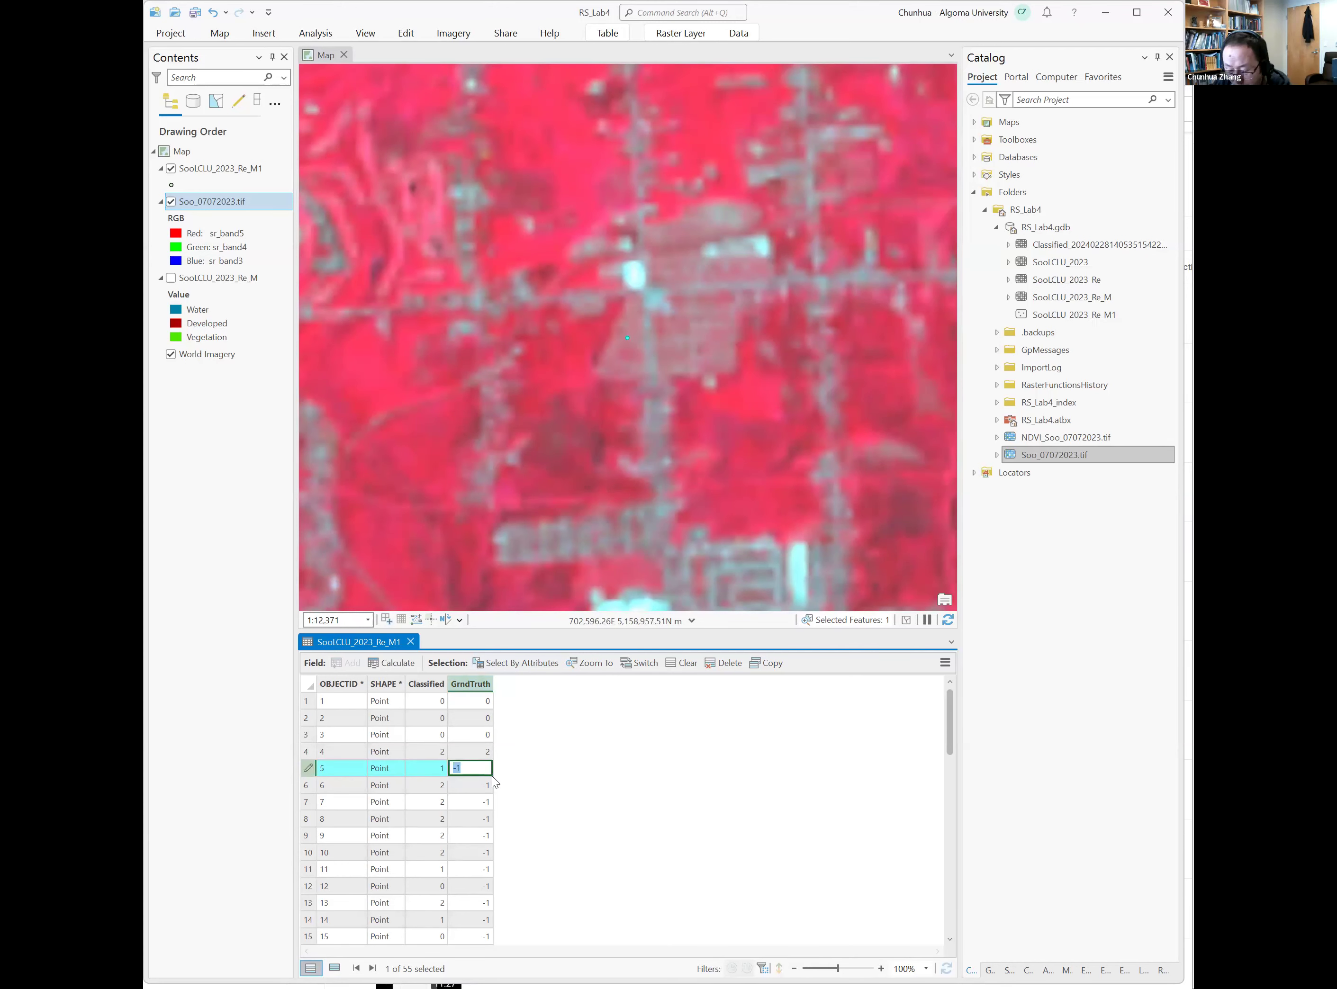
{"action": "type", "text": "1"}
{"action": "key", "text": "Return"}
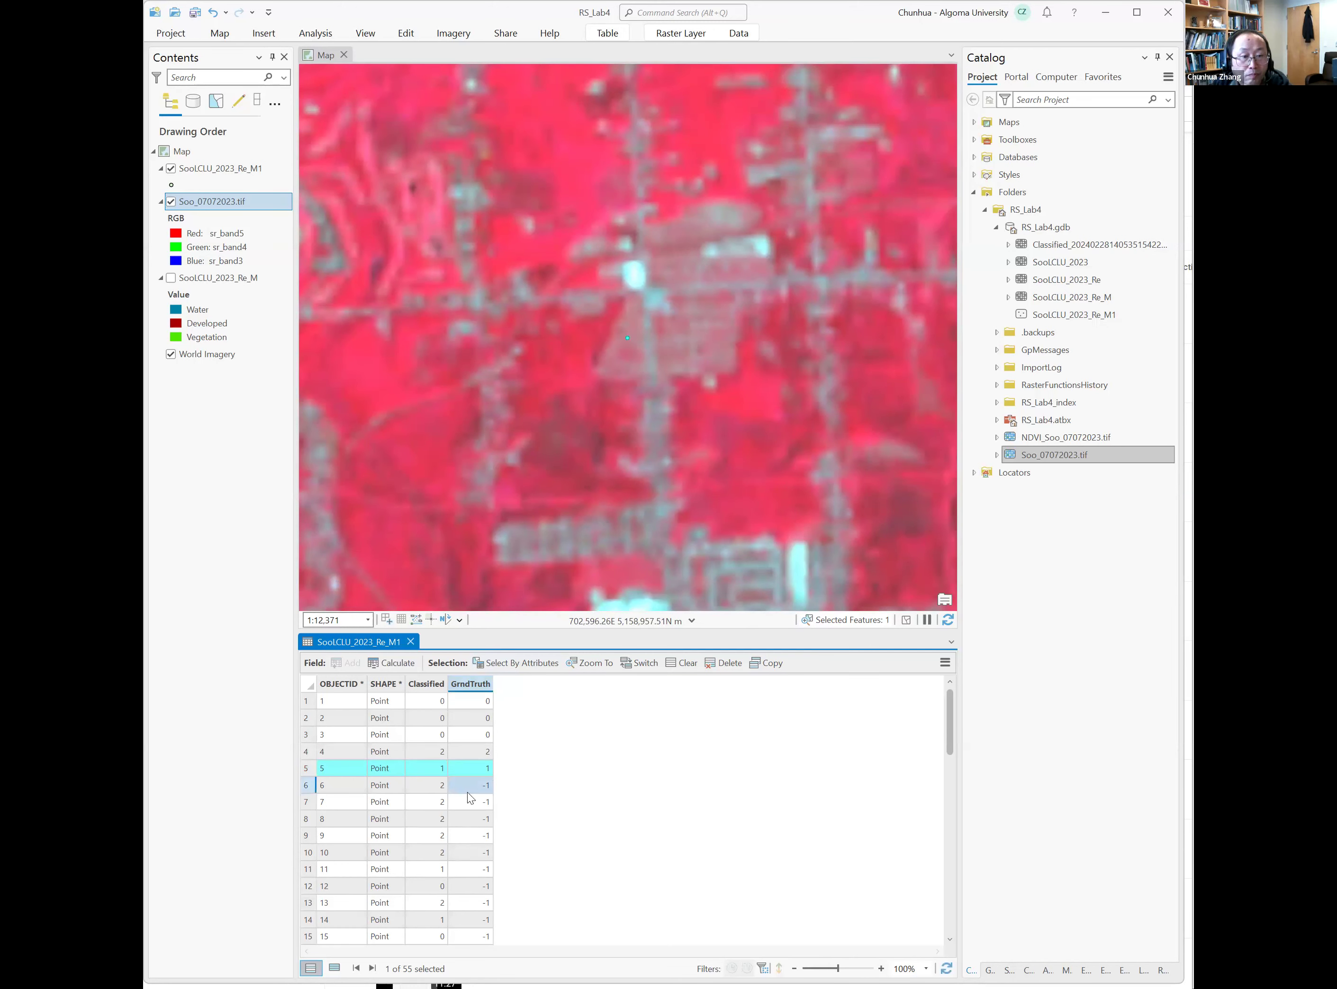
Zoom to assessment points 6 and 7 in turn and set both GrndTruth values to 1
{"action": "double_click", "coordinate": [307, 786]}
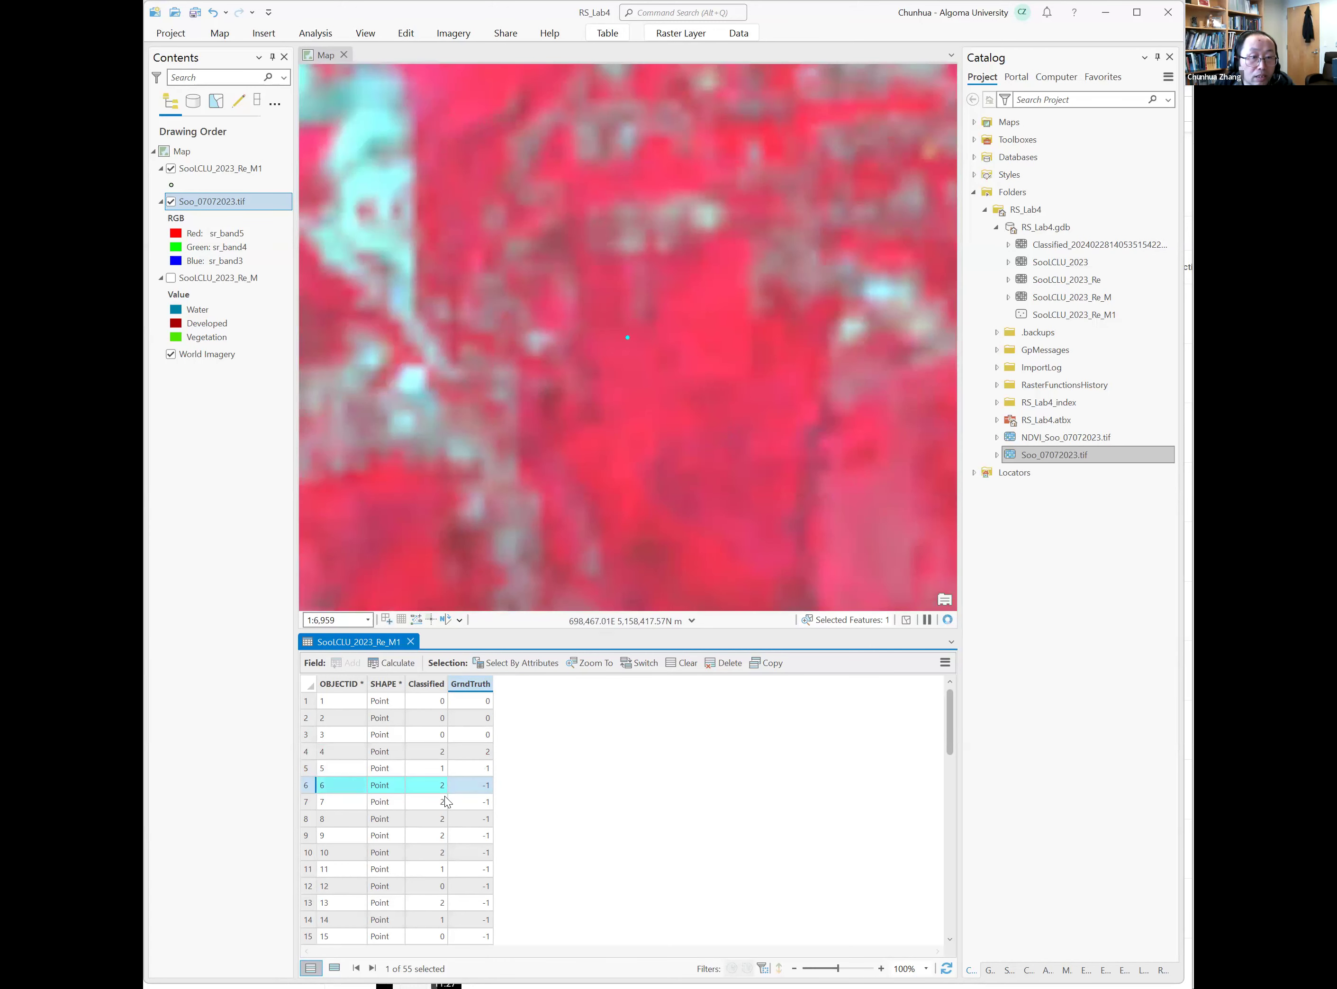
{"action": "double_click", "coordinate": [485, 785]}
{"action": "type", "text": "1"}
{"action": "key", "text": "Return"}
{"action": "double_click", "coordinate": [307, 803]}
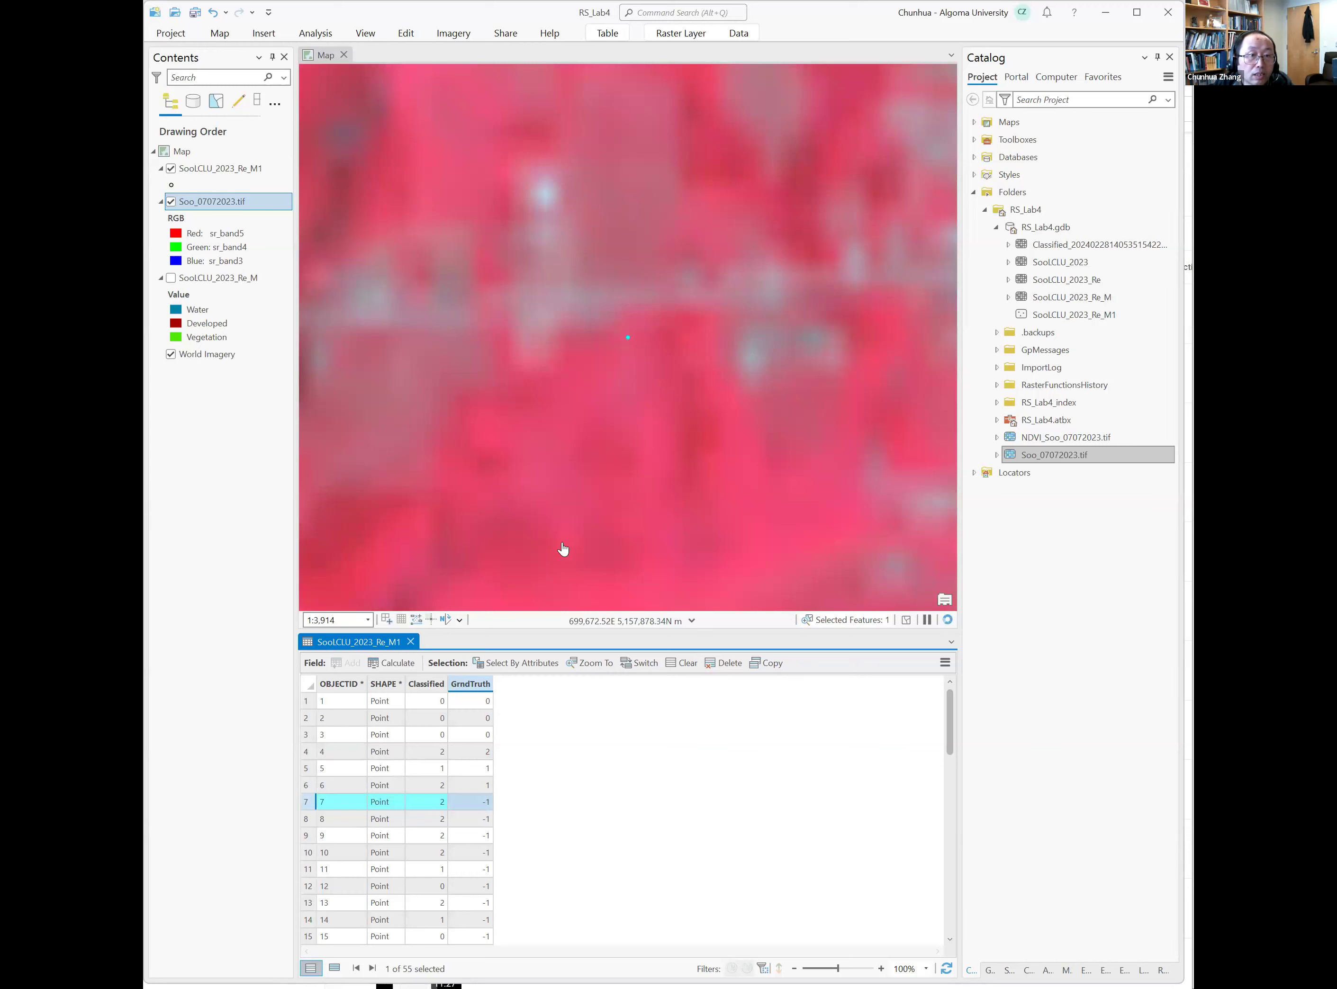
{"action": "scroll", "coordinate": [633, 458], "scroll_direction": "down", "scroll_amount": 2}
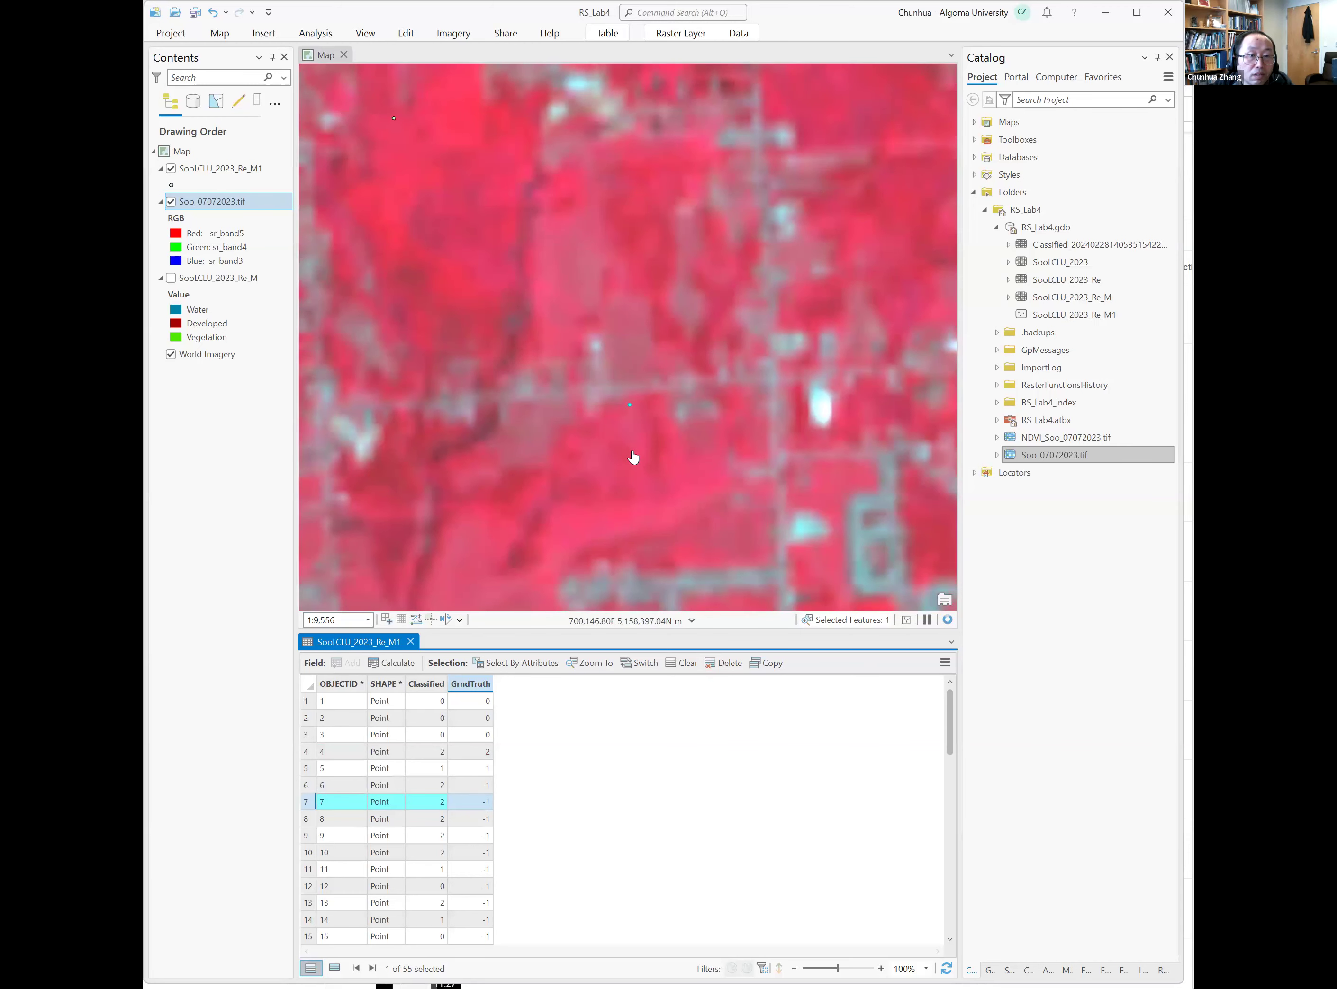
{"action": "double_click", "coordinate": [484, 804]}
{"action": "type", "text": "1"}
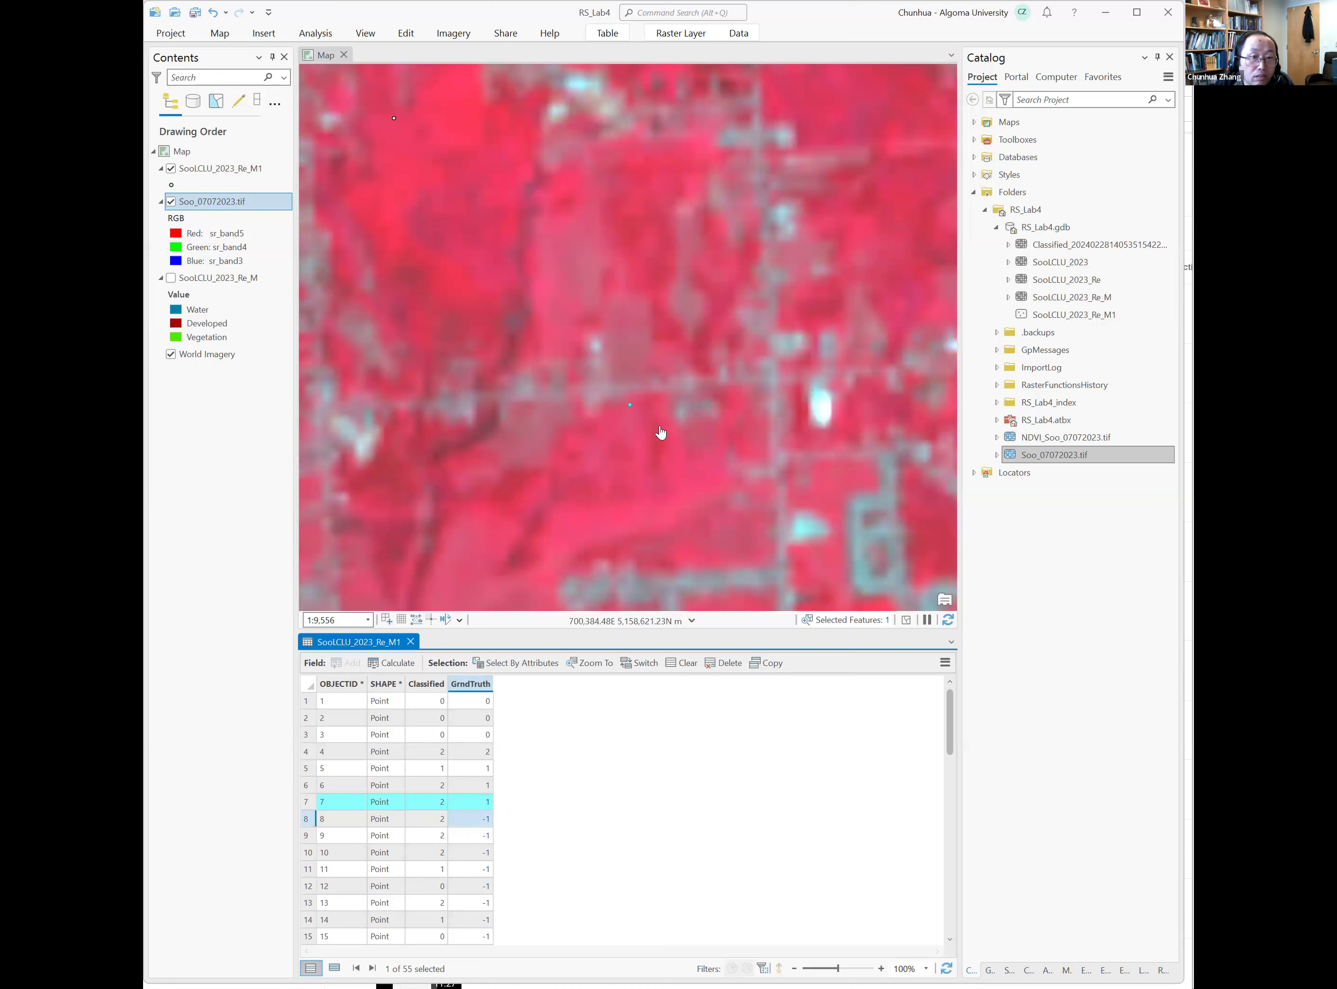
Check point 7 against World Imagery by temporarily hiding Soo_07072023.tif, and change the GrndTruth values of points 6 and 7 to 2
{"action": "scroll", "coordinate": [615, 427], "scroll_direction": "up", "scroll_amount": 2}
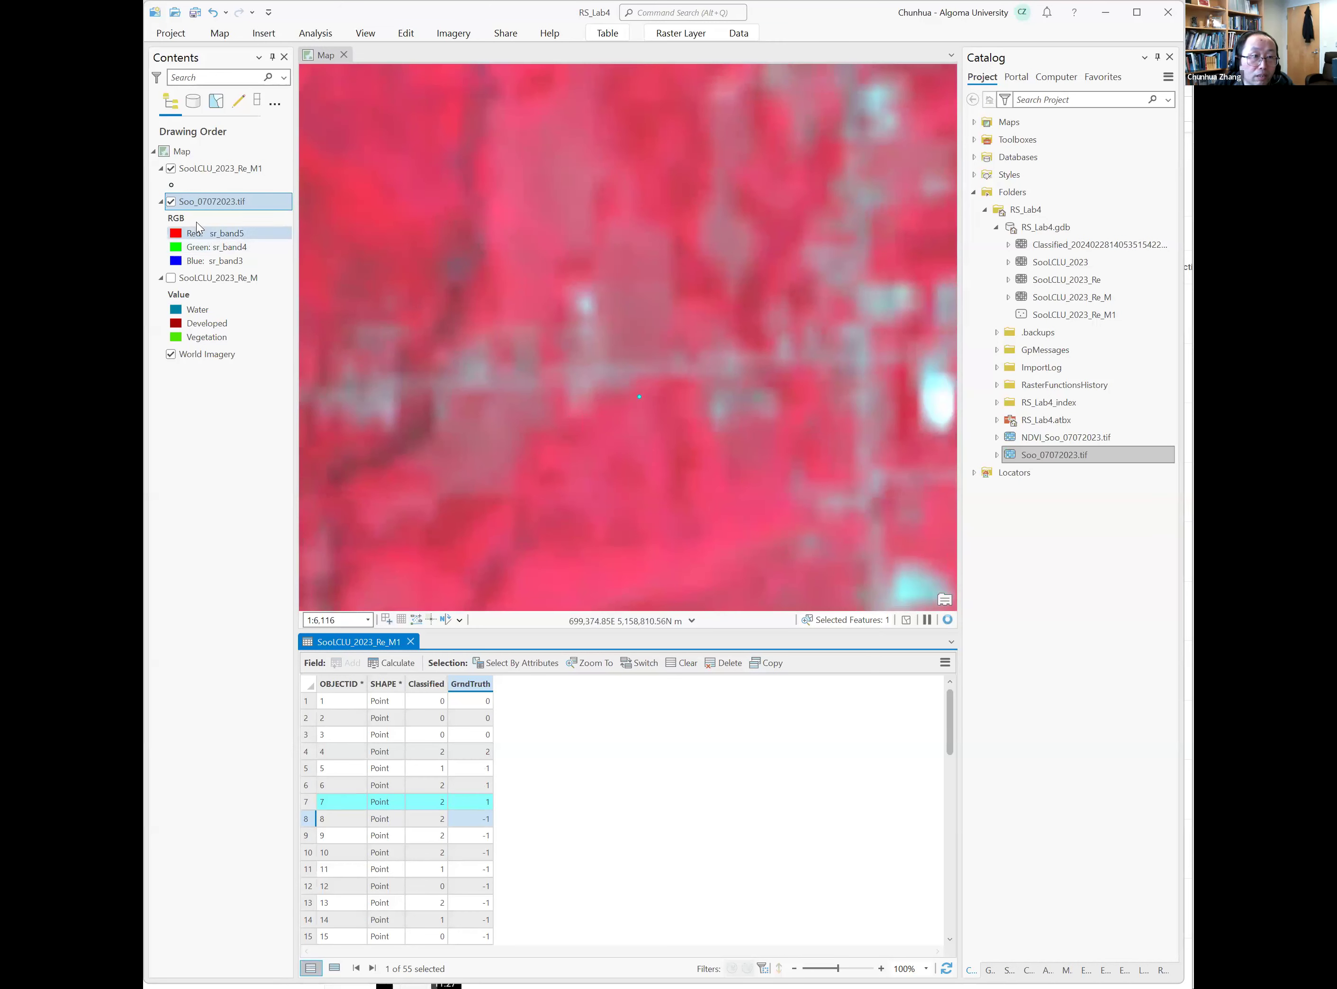
{"action": "left_click", "coordinate": [171, 202]}
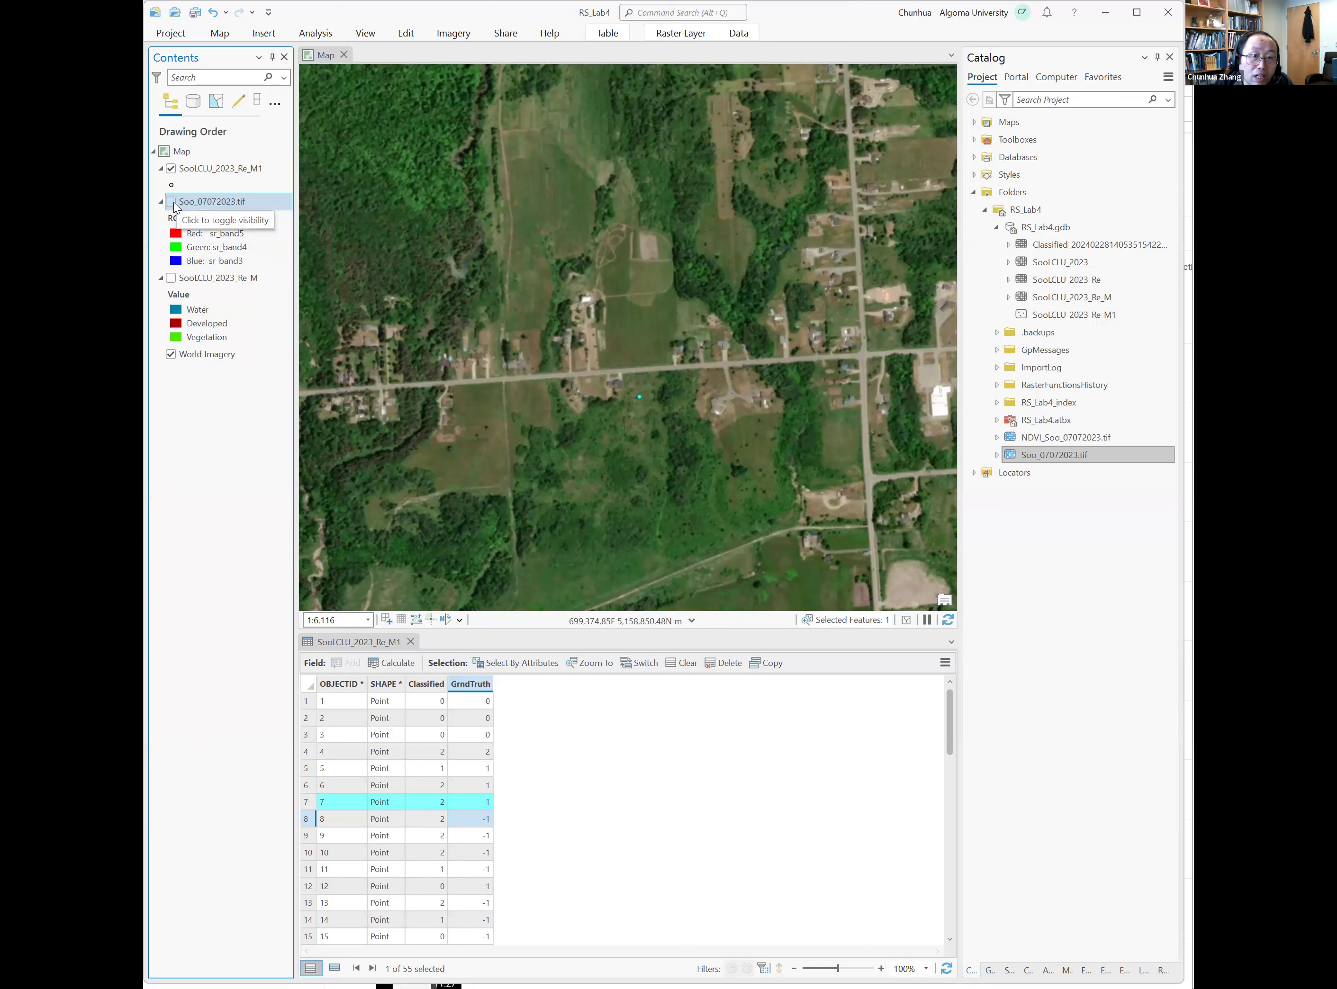
{"action": "left_click", "coordinate": [171, 202]}
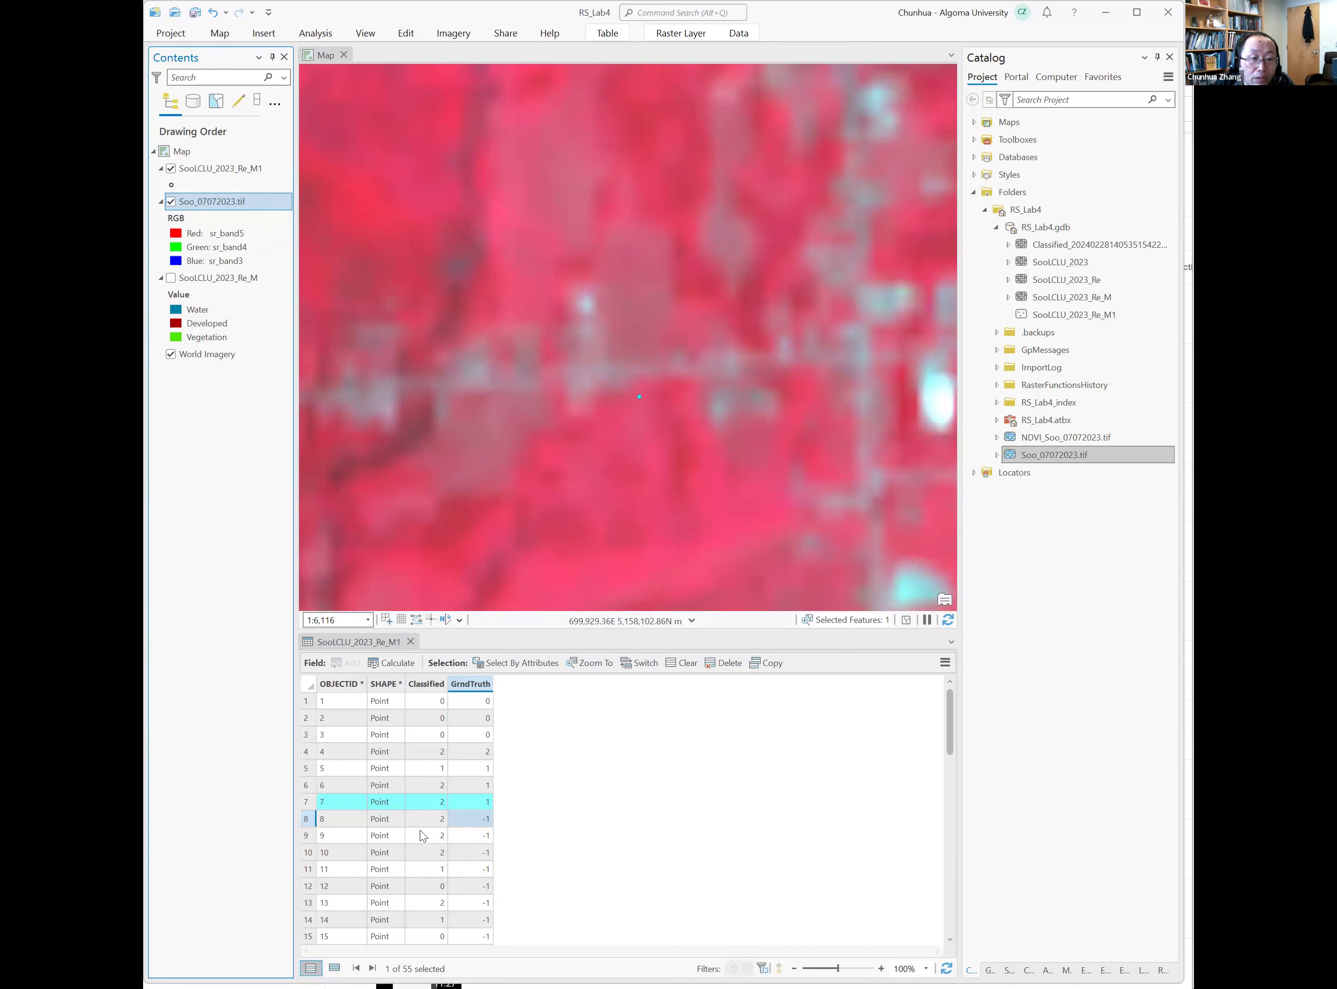
{"action": "left_click", "coordinate": [314, 820]}
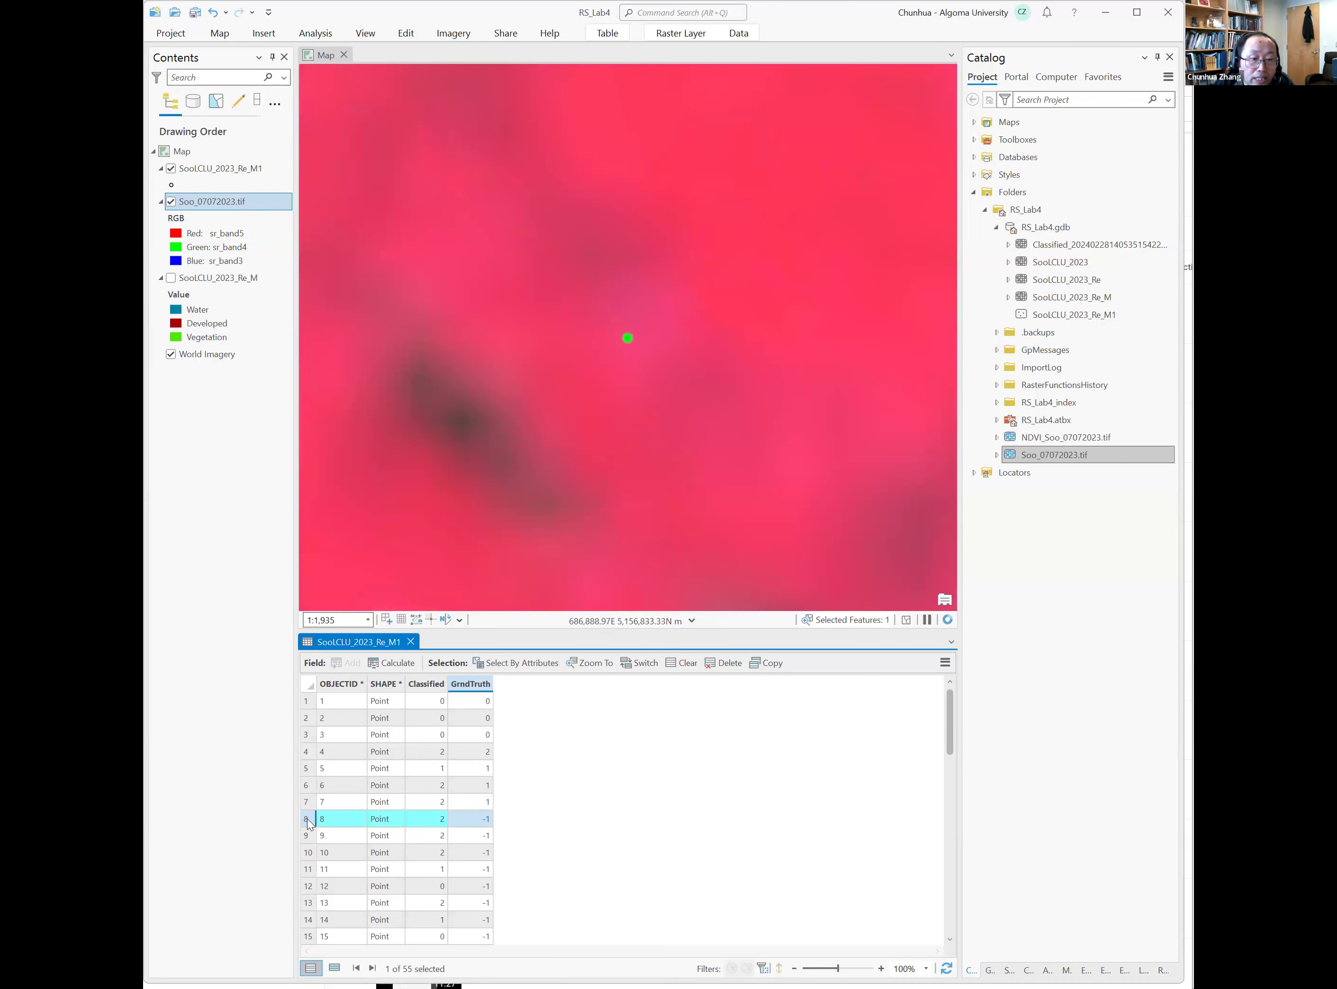
{"action": "double_click", "coordinate": [307, 802]}
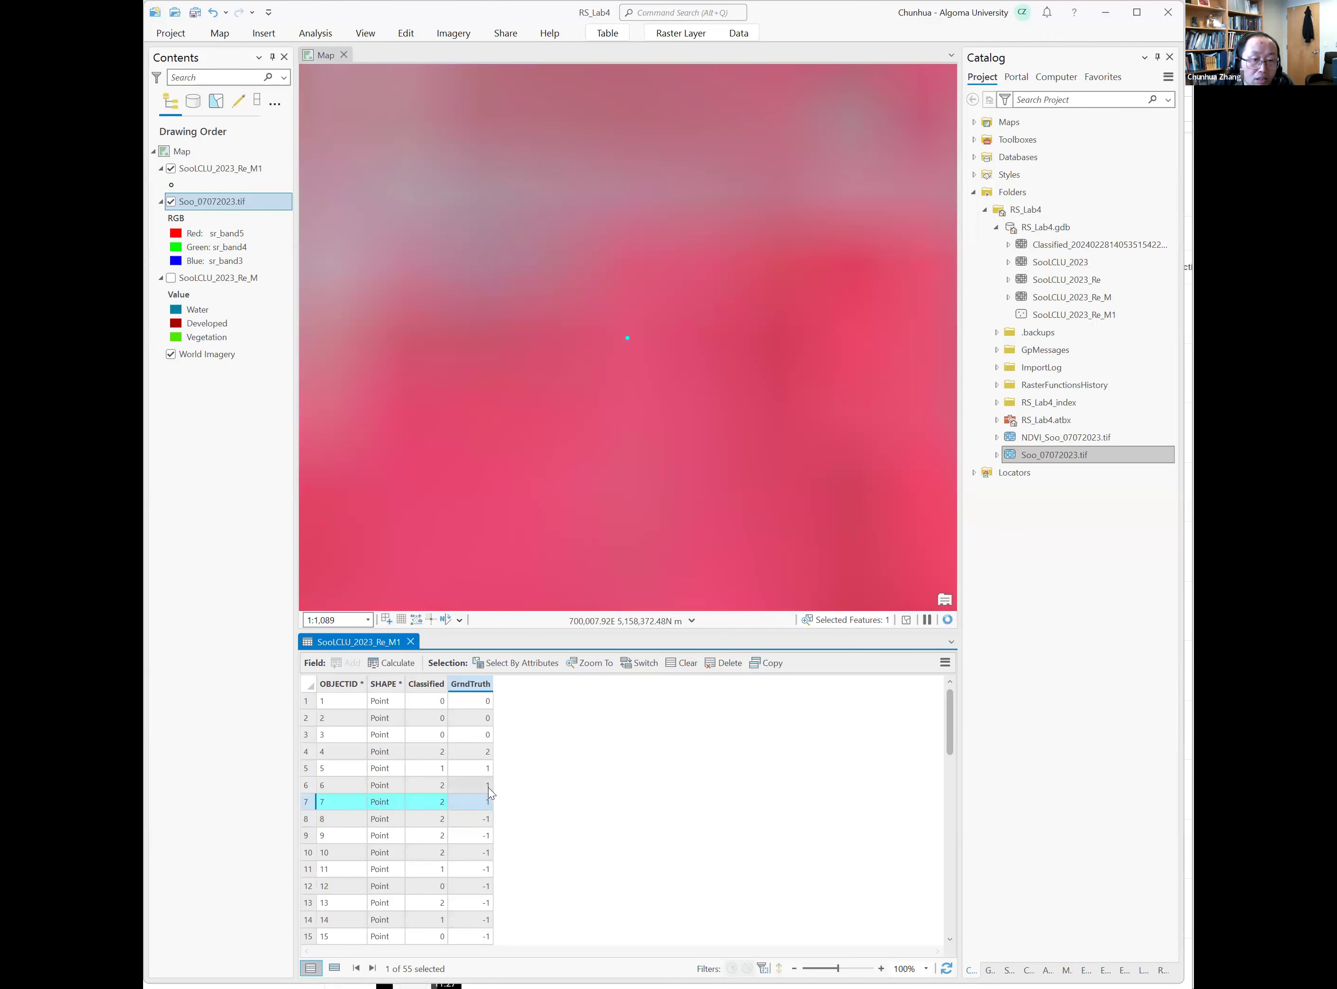
{"action": "double_click", "coordinate": [488, 785]}
{"action": "type", "text": "2"}
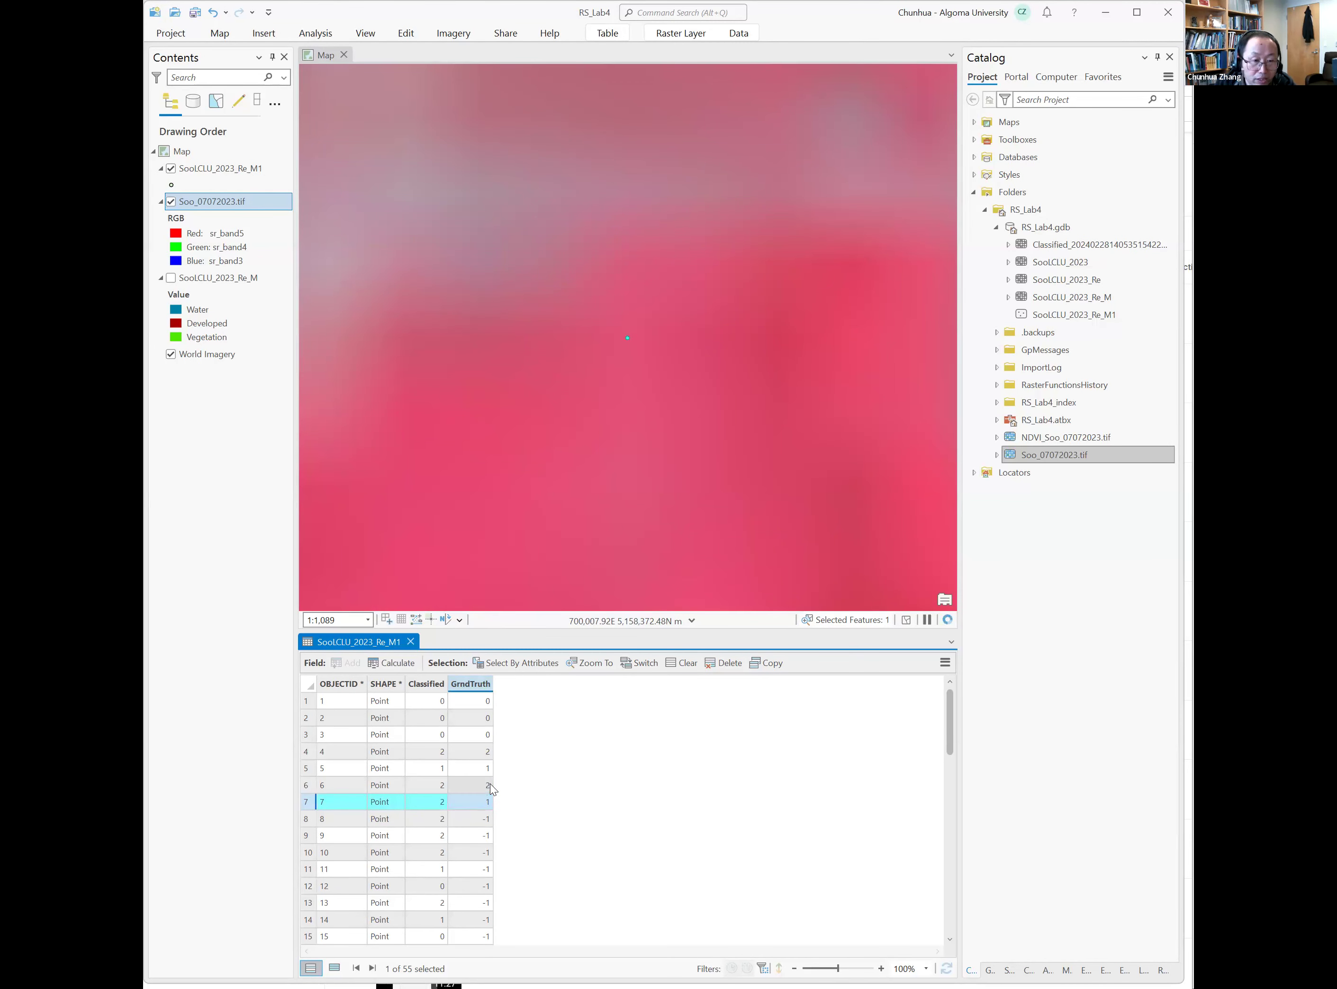
{"action": "double_click", "coordinate": [489, 804]}
{"action": "type", "text": "2"}
{"action": "key", "text": "Return"}
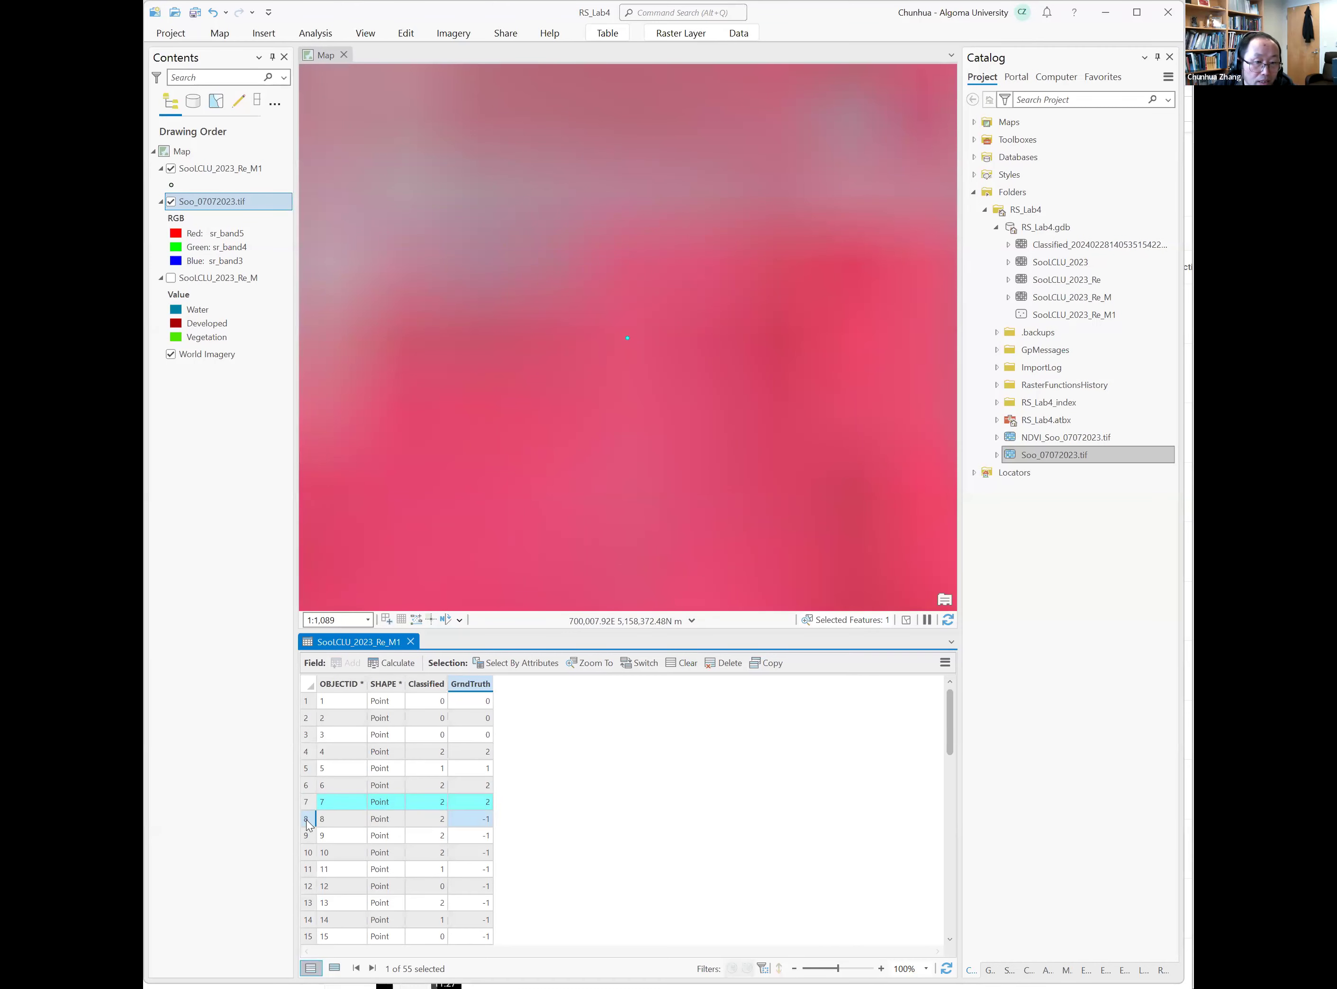
Zoom to assessment point 8, inspect its surroundings and set its GrndTruth value to 2
{"action": "double_click", "coordinate": [307, 820]}
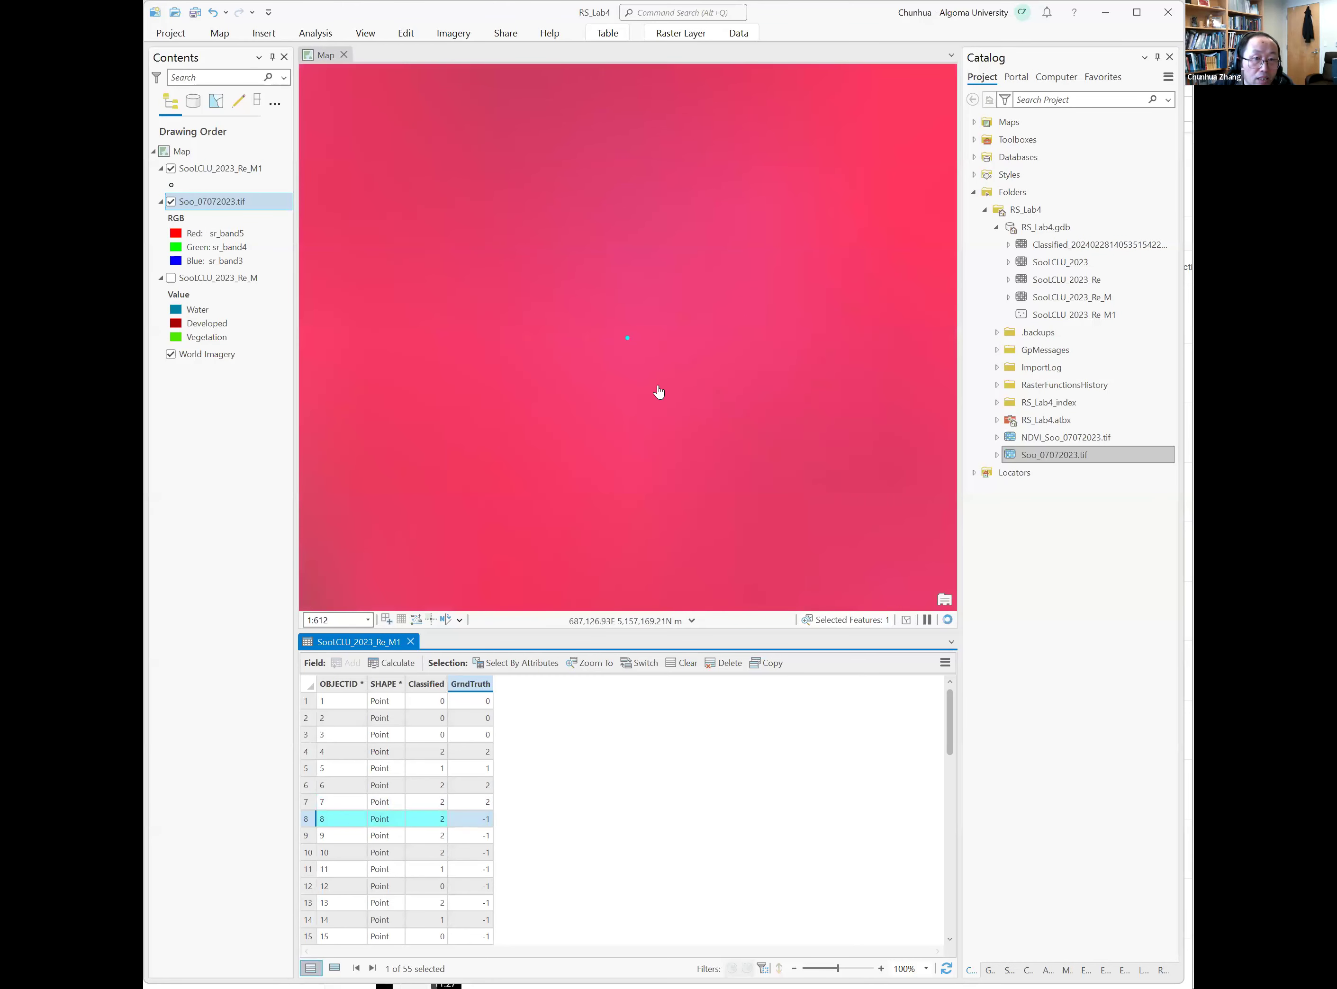
{"action": "scroll", "coordinate": [658, 391], "scroll_direction": "down", "scroll_amount": 5}
{"action": "type", "text": "2"}
{"action": "key", "text": "Return"}
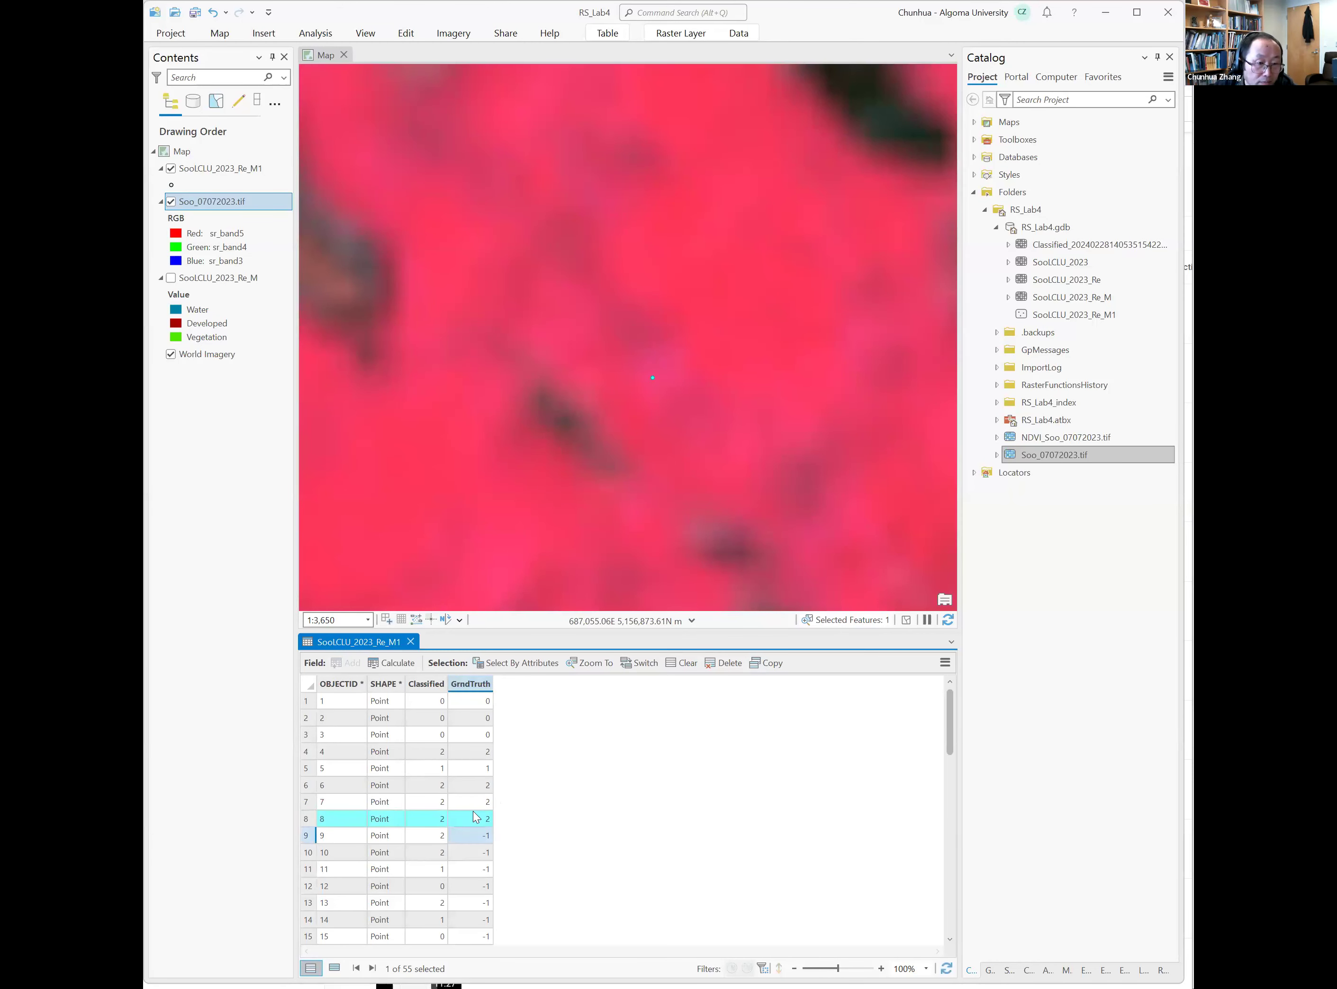
Zoom to assessment point 9, inspect its surroundings and set its GrndTruth value to 1
{"action": "double_click", "coordinate": [307, 839]}
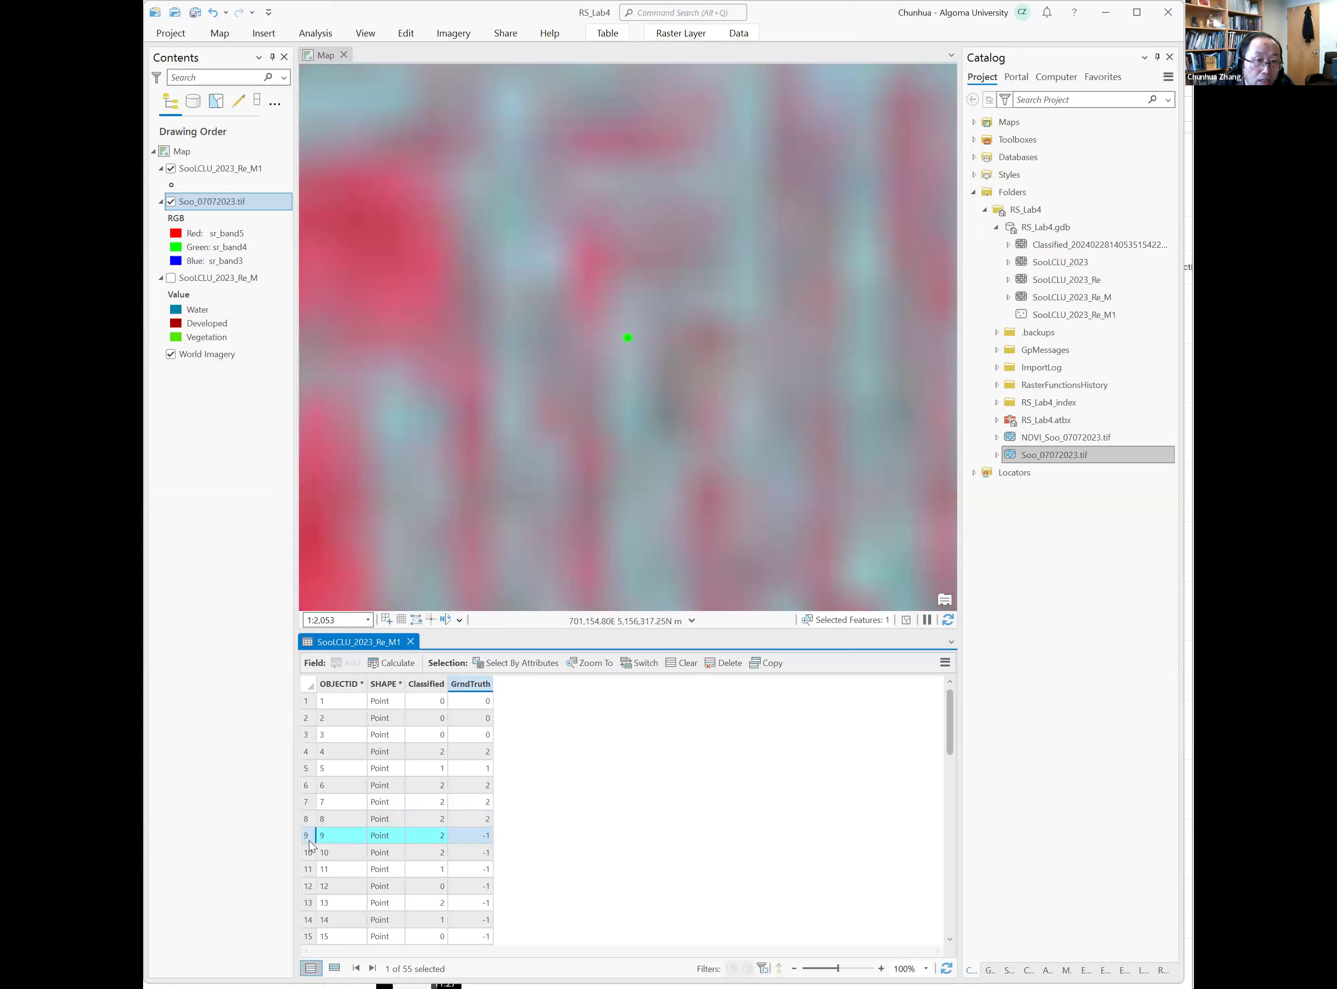
{"action": "scroll", "coordinate": [598, 390], "scroll_direction": "down", "scroll_amount": 3}
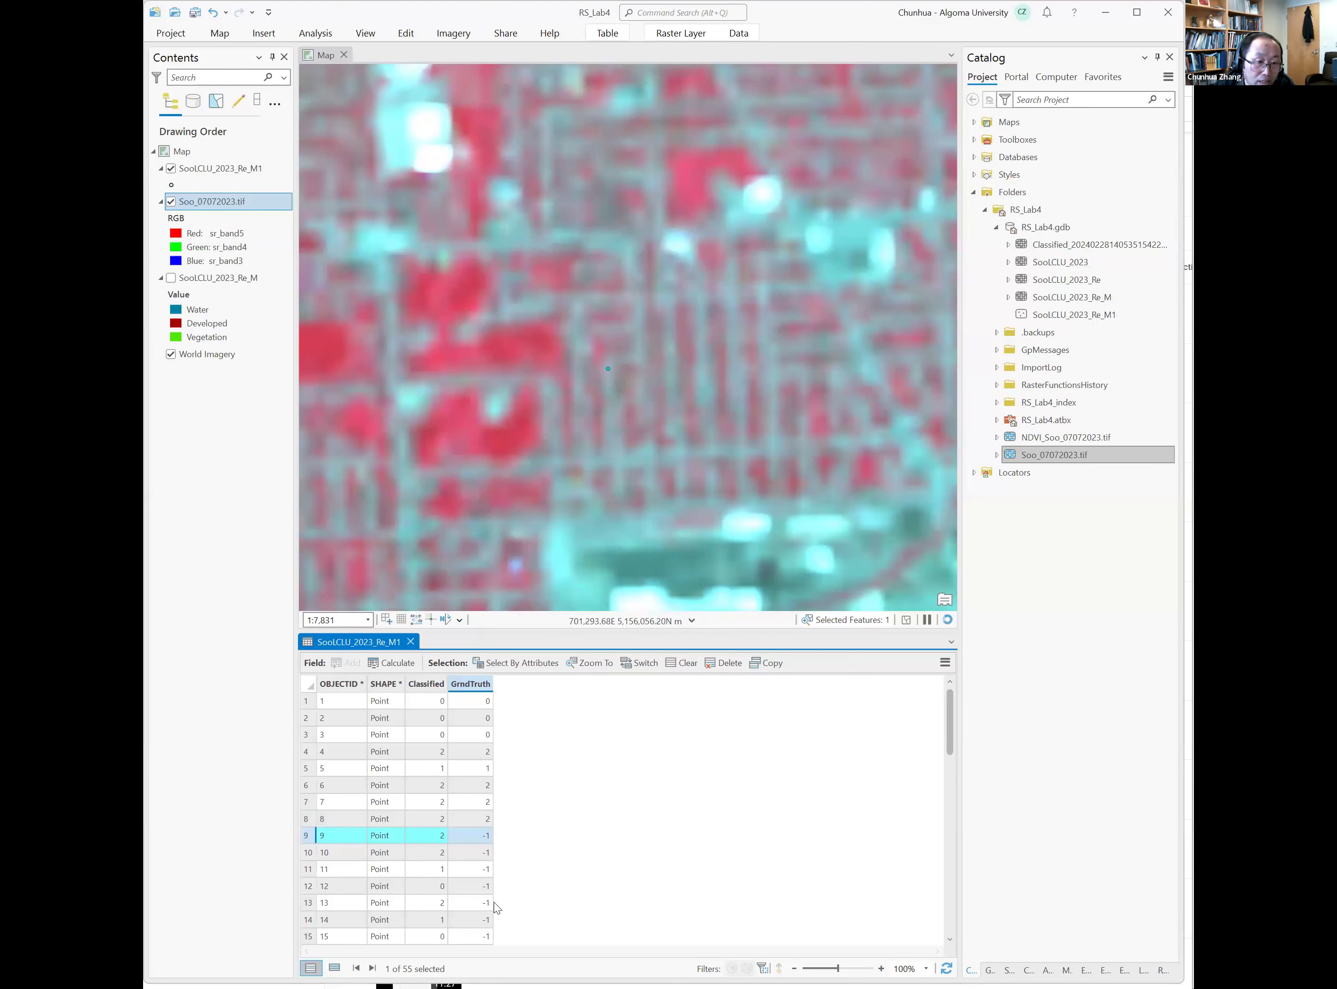
{"action": "type", "text": "1"}
{"action": "key", "text": "Return"}
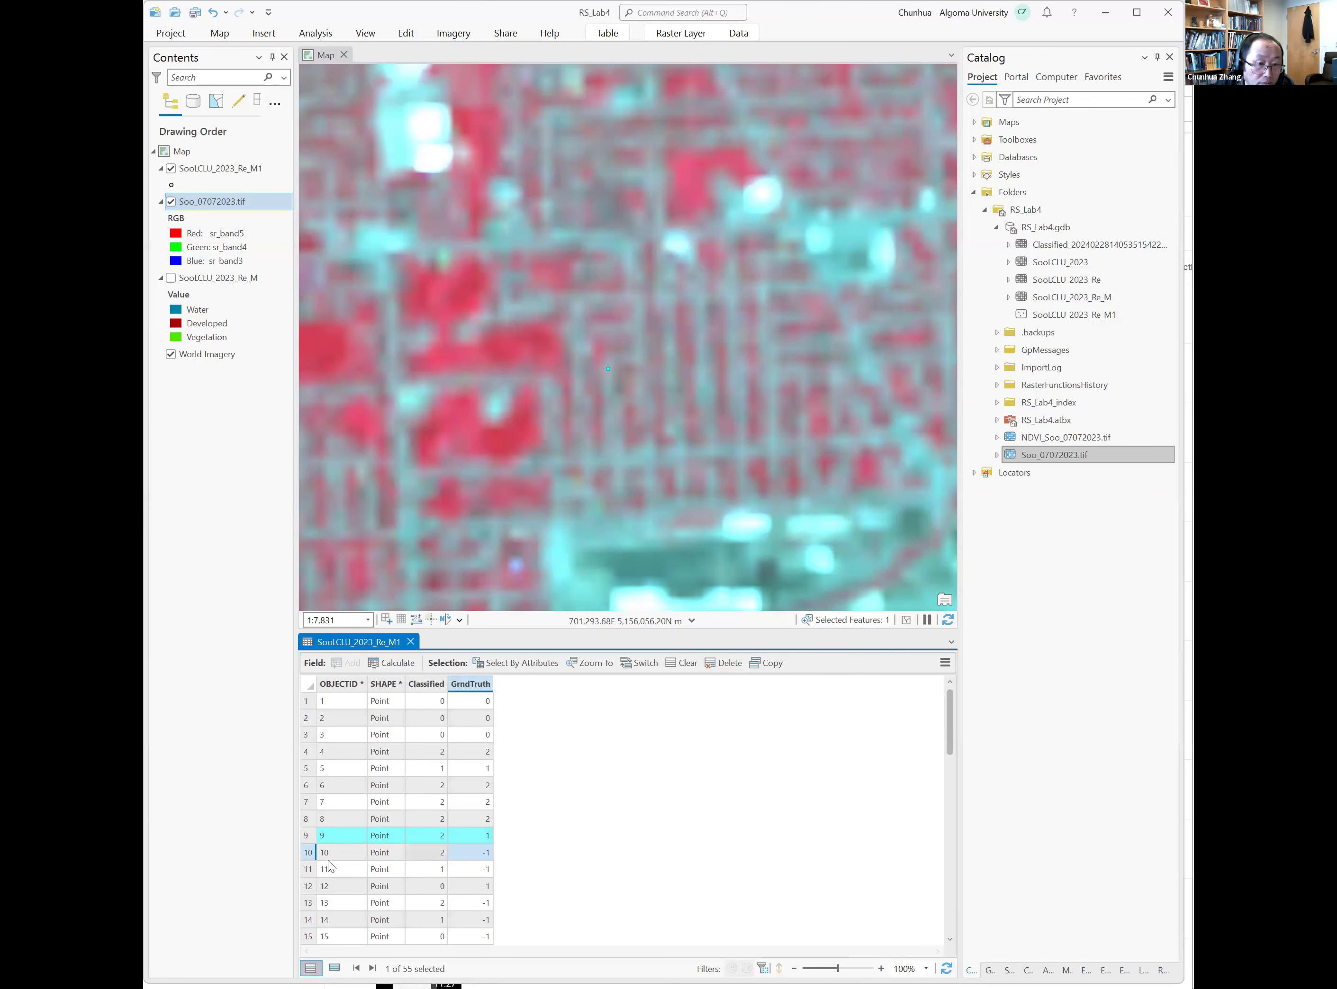
Zoom to assessment point 10 and set its GrndTruth value to 2
{"action": "double_click", "coordinate": [307, 854]}
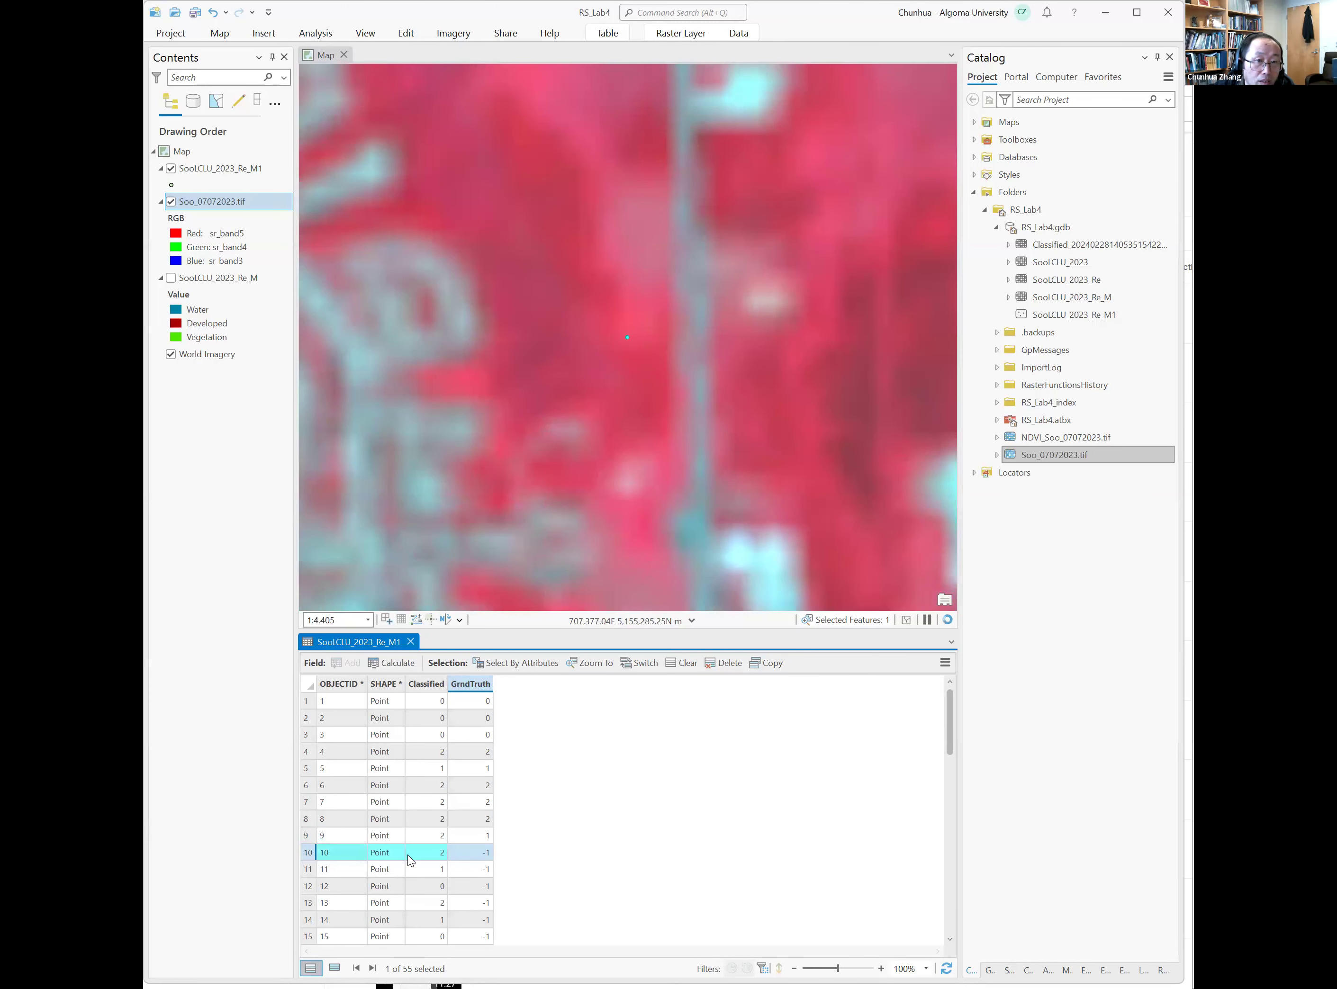
{"action": "double_click", "coordinate": [489, 853]}
{"action": "type", "text": "2"}
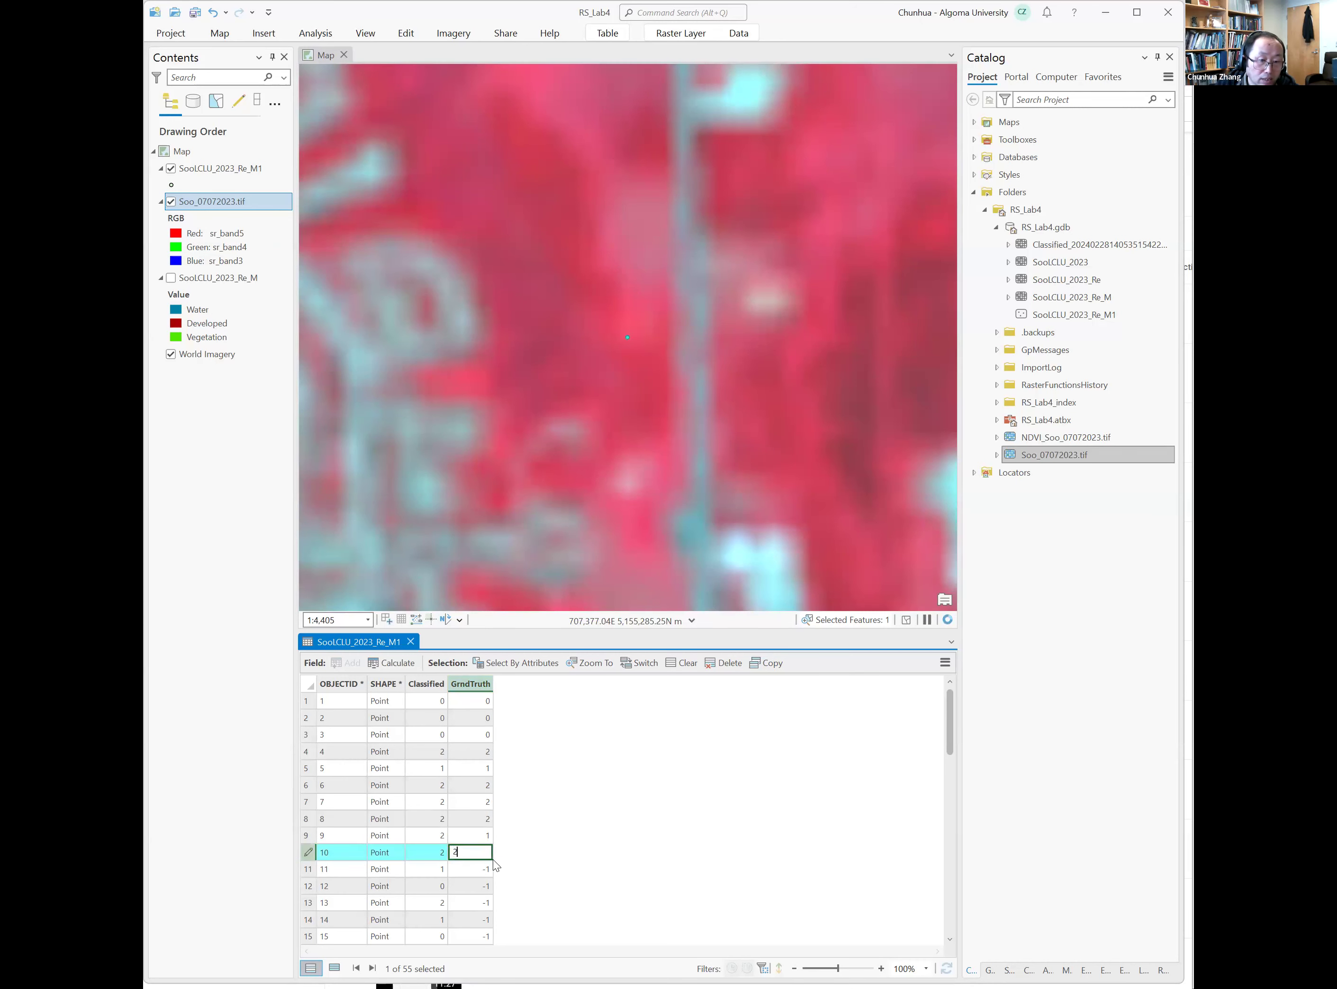
{"action": "key", "text": "Return"}
Check assessment point 11 against World Imagery by temporarily hiding Soo_07072023.tif, and set its GrndTruth value to 1
{"action": "double_click", "coordinate": [307, 869]}
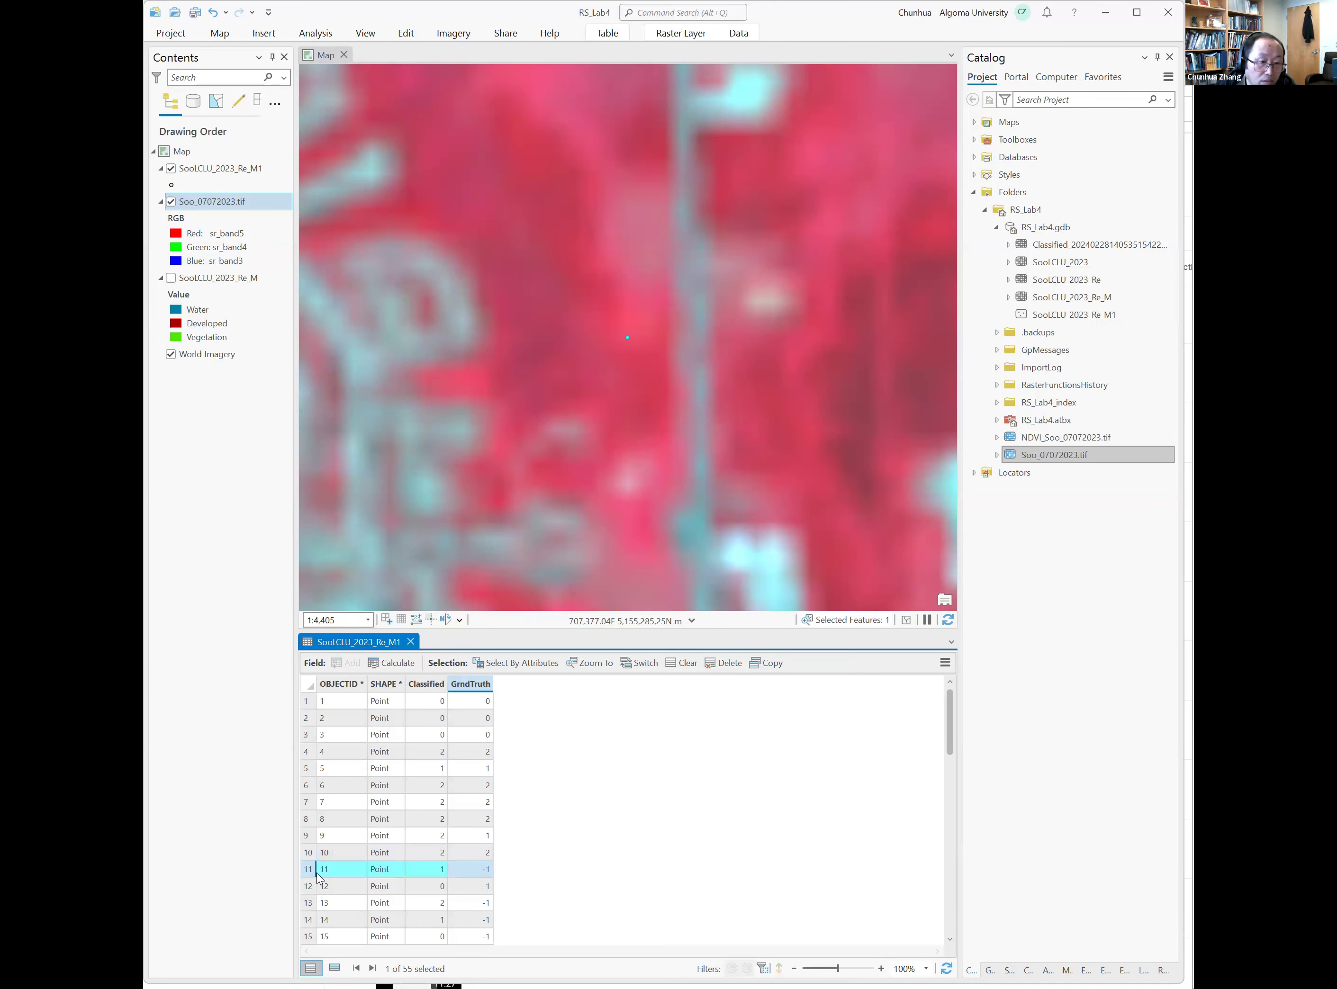
{"action": "double_click", "coordinate": [489, 869]}
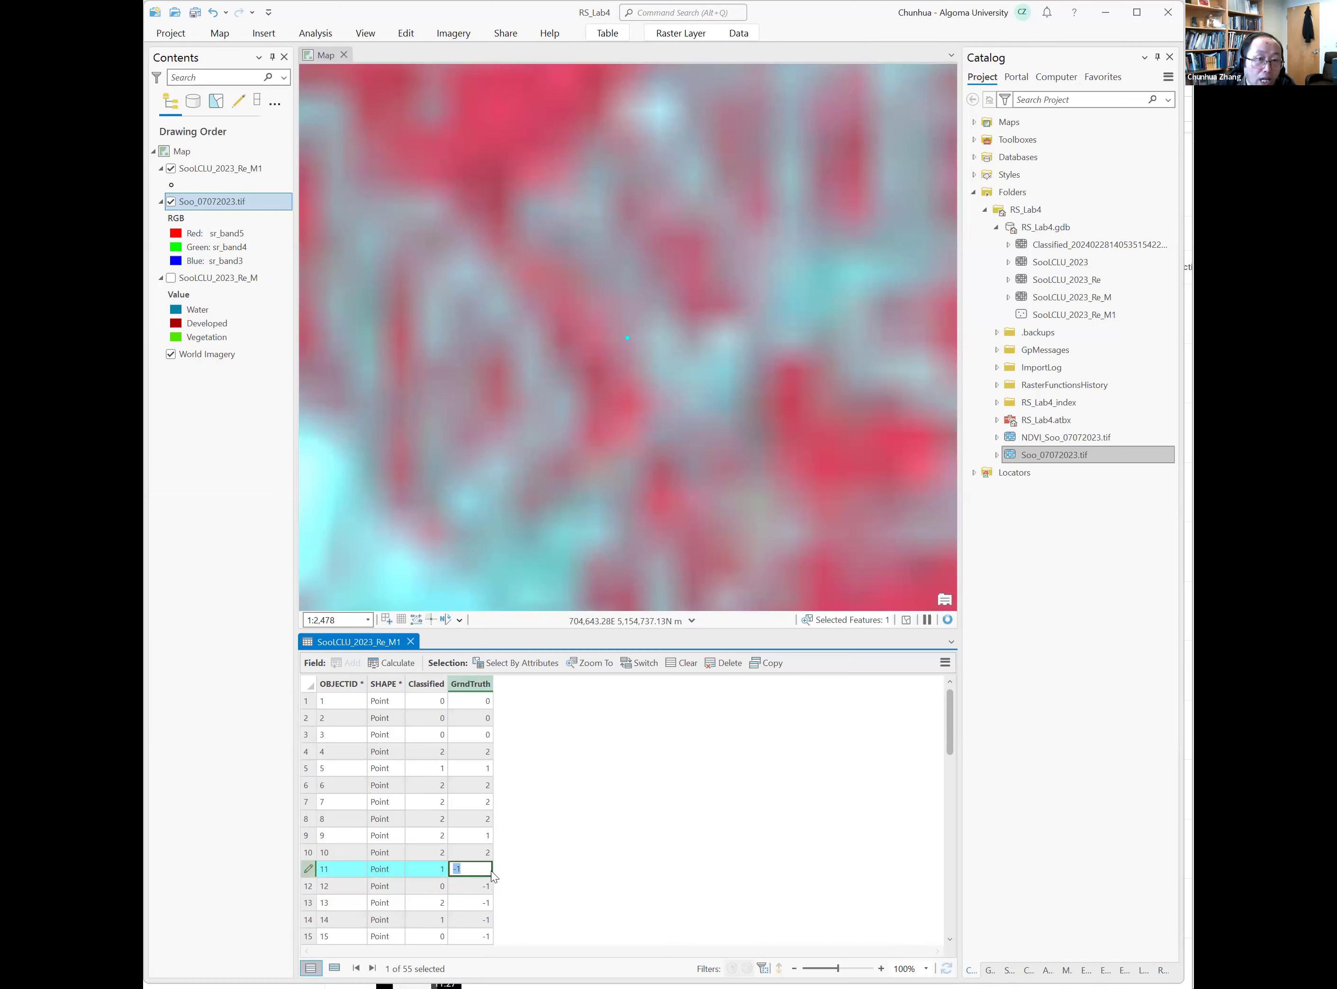
{"action": "scroll", "coordinate": [548, 715], "scroll_direction": "down", "scroll_amount": 4}
{"action": "scroll", "coordinate": [543, 699], "scroll_direction": "up", "scroll_amount": 4}
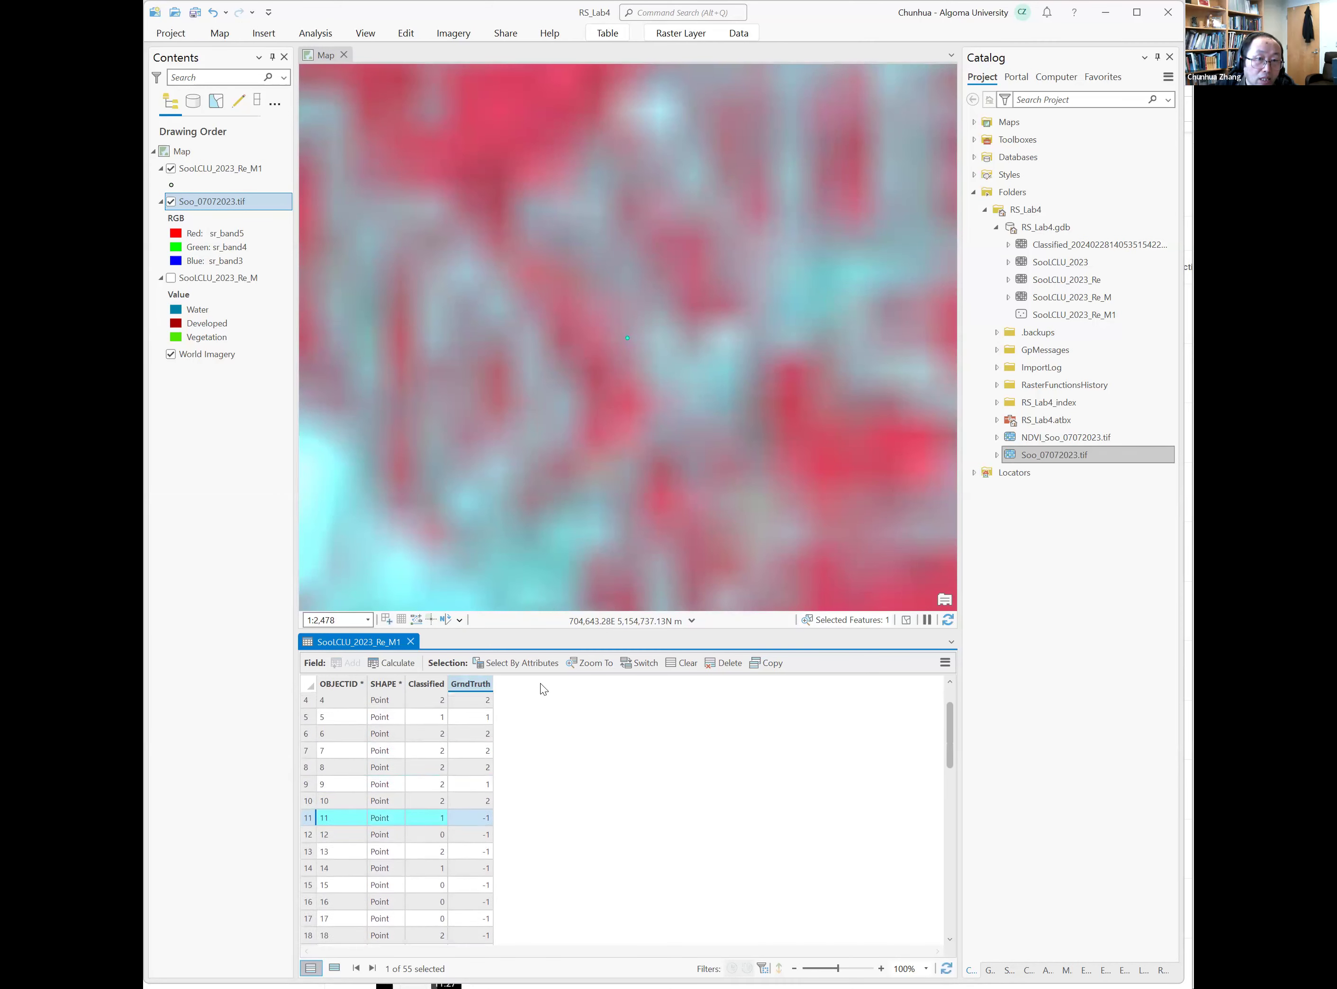
{"action": "scroll", "coordinate": [591, 403], "scroll_direction": "up", "scroll_amount": 3}
{"action": "scroll", "coordinate": [591, 405], "scroll_direction": "down", "scroll_amount": 2}
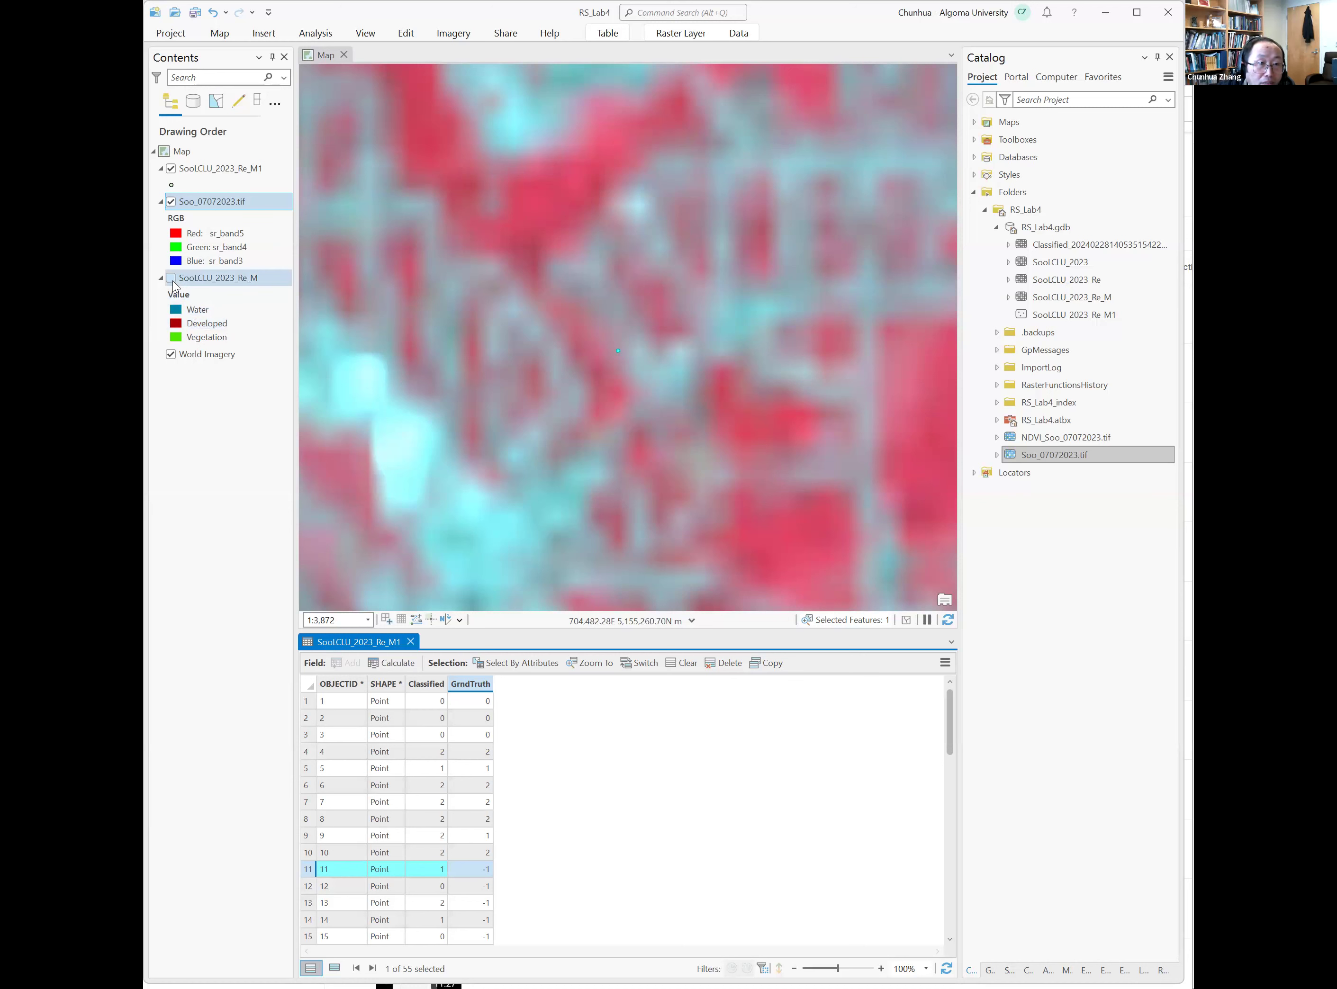
{"action": "left_click", "coordinate": [169, 203]}
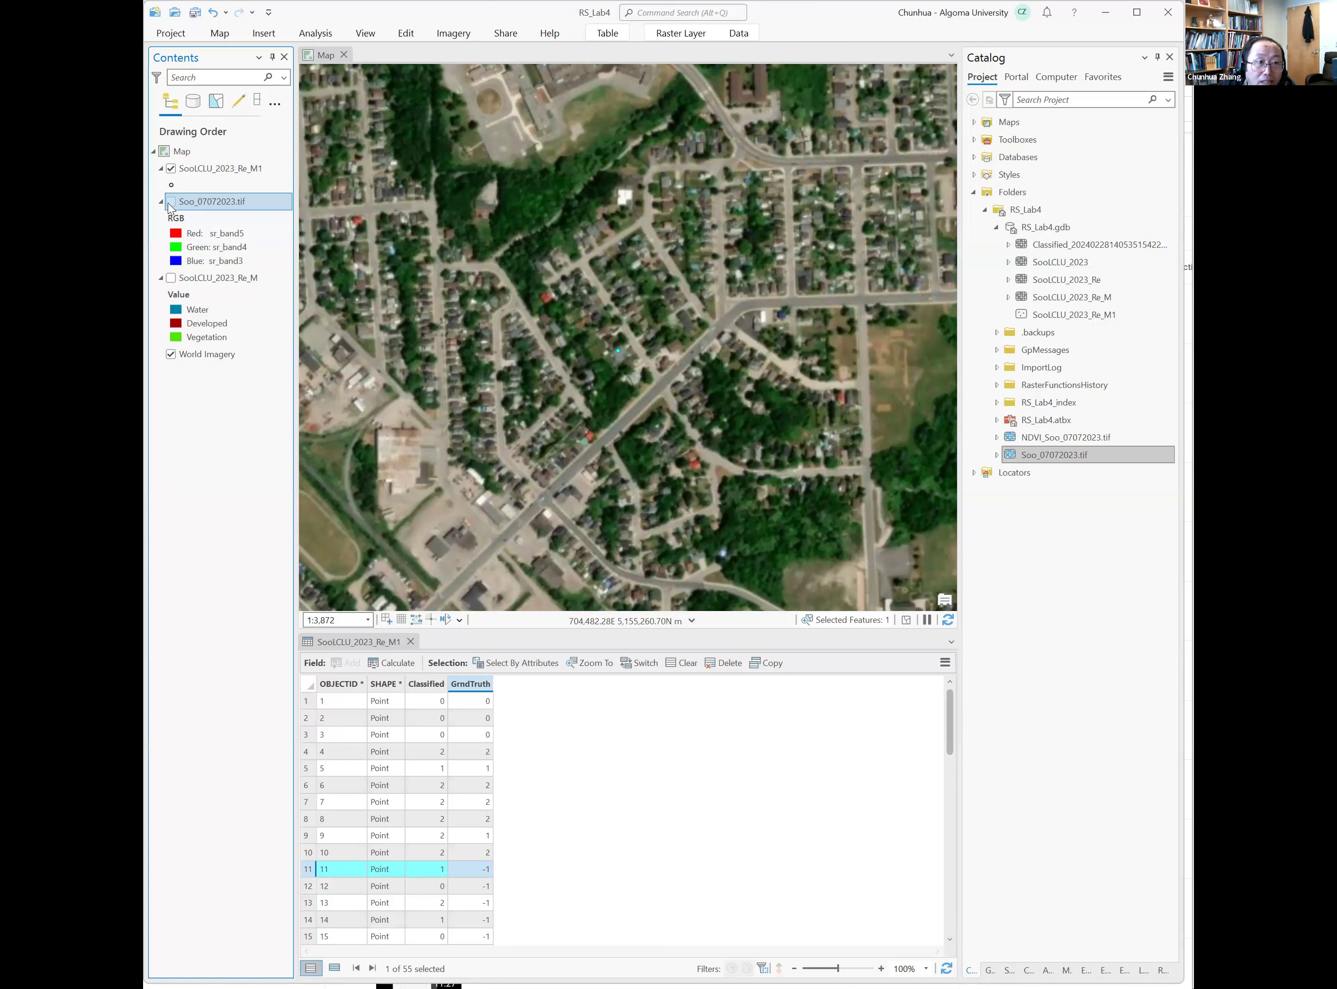
{"action": "left_click", "coordinate": [171, 202]}
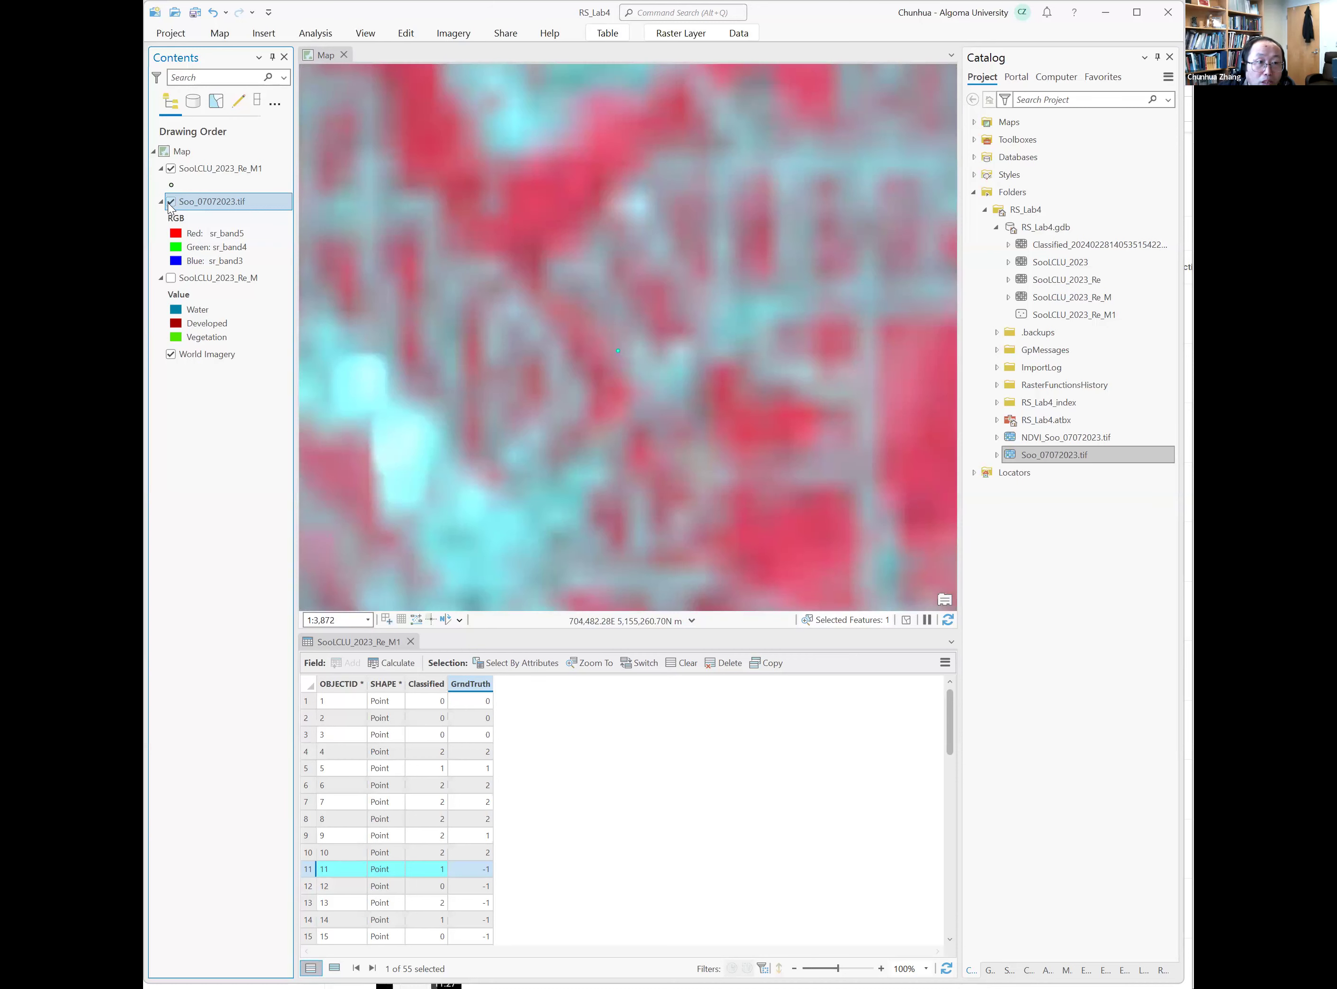
{"action": "left_click", "coordinate": [487, 875]}
{"action": "type", "text": "1"}
{"action": "key", "text": "Return"}
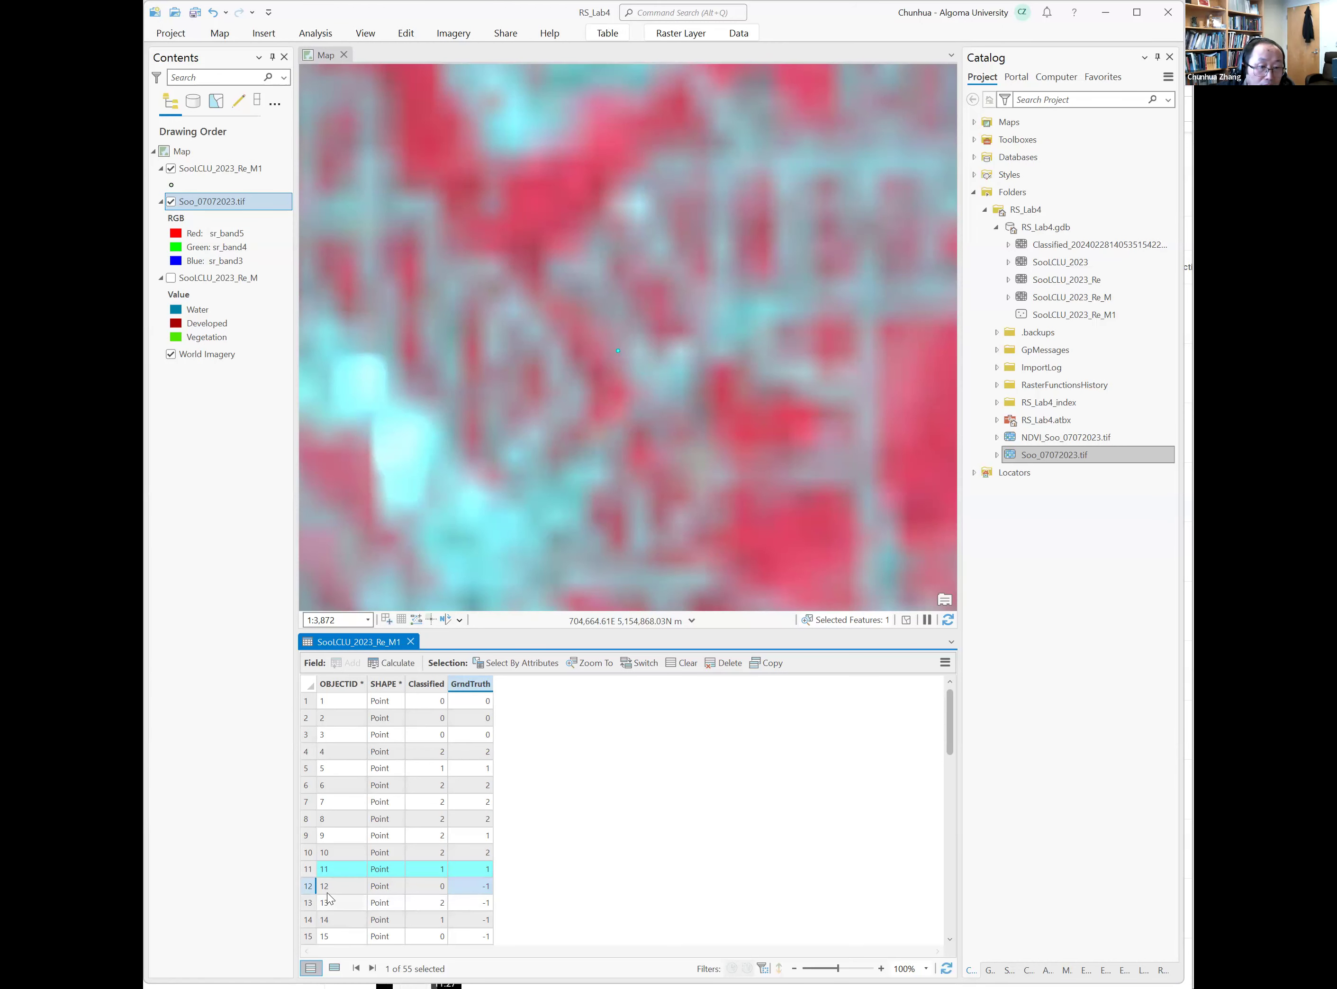
Zoom to assessment points 12 and 13 in turn and set their GrndTruth values to 0 and 2 respectively
{"action": "left_click", "coordinate": [304, 888]}
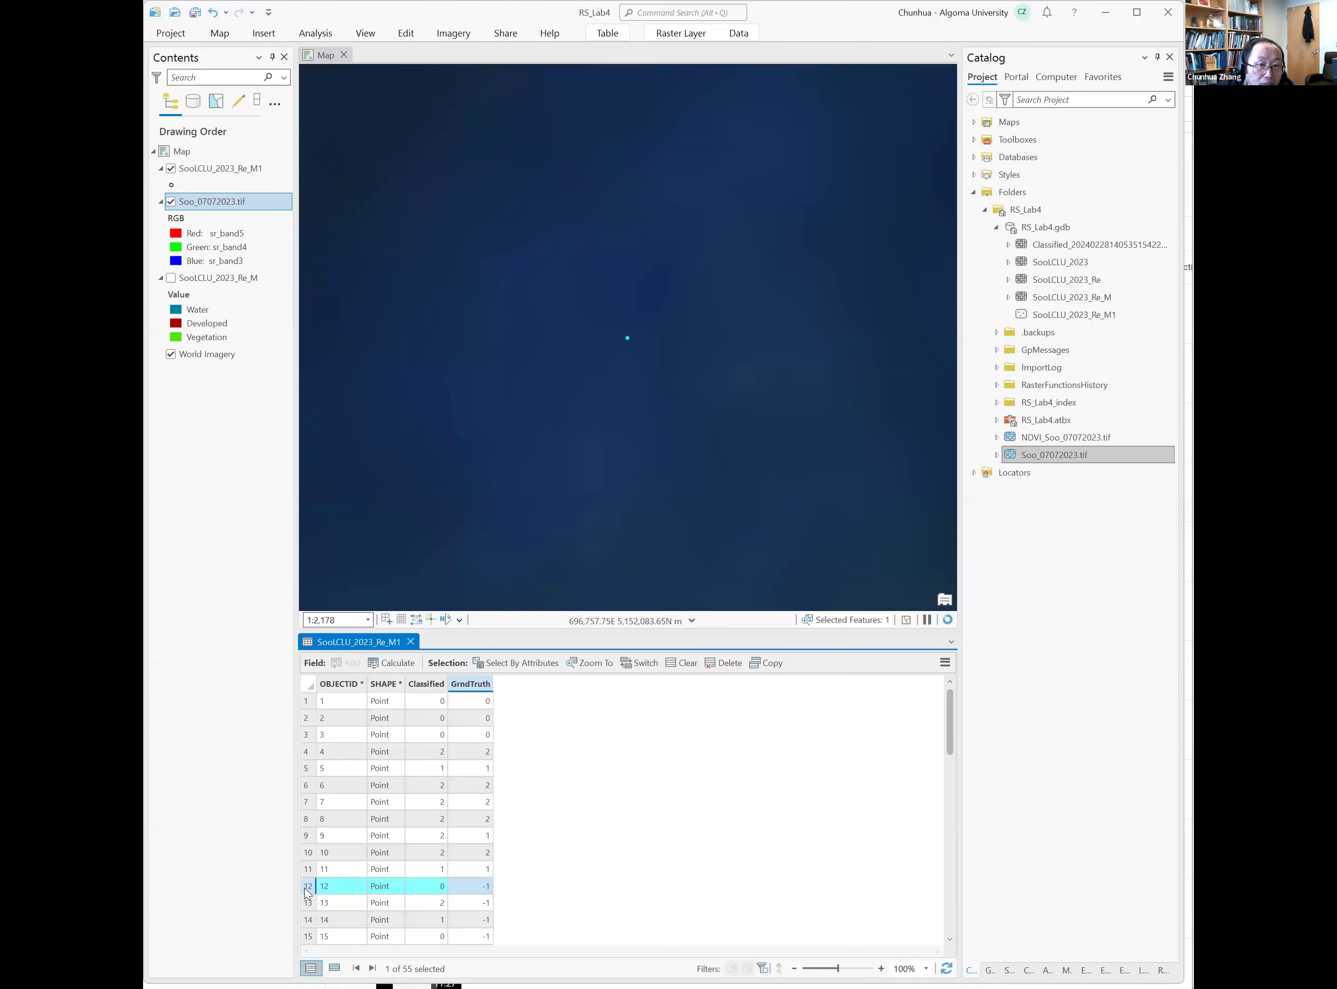
{"action": "type", "text": "0"}
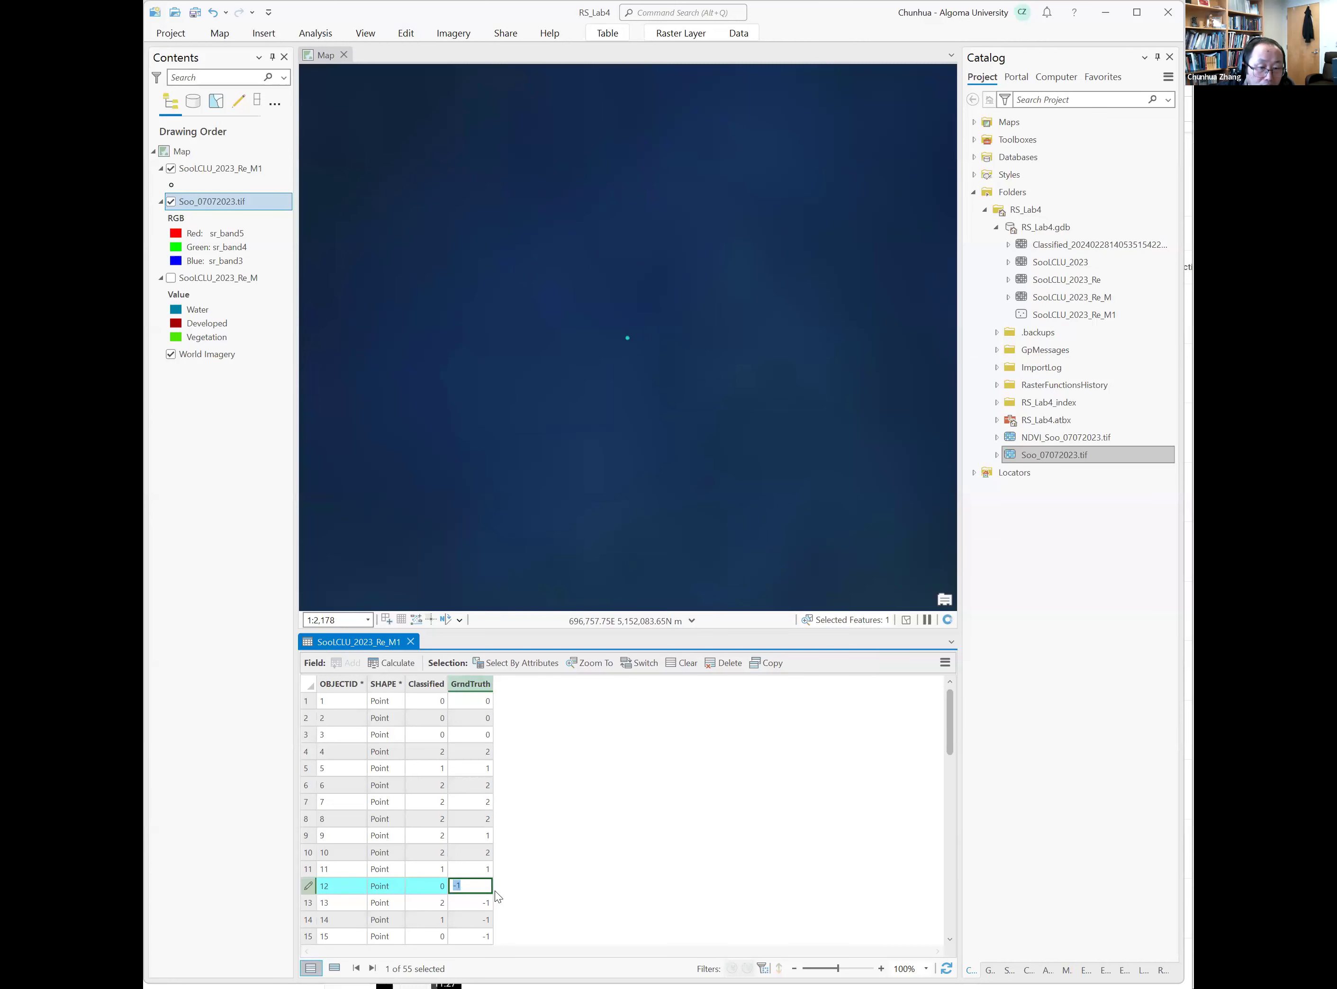
{"action": "key", "text": "Return"}
{"action": "scroll", "coordinate": [485, 823], "scroll_direction": "down", "scroll_amount": 3}
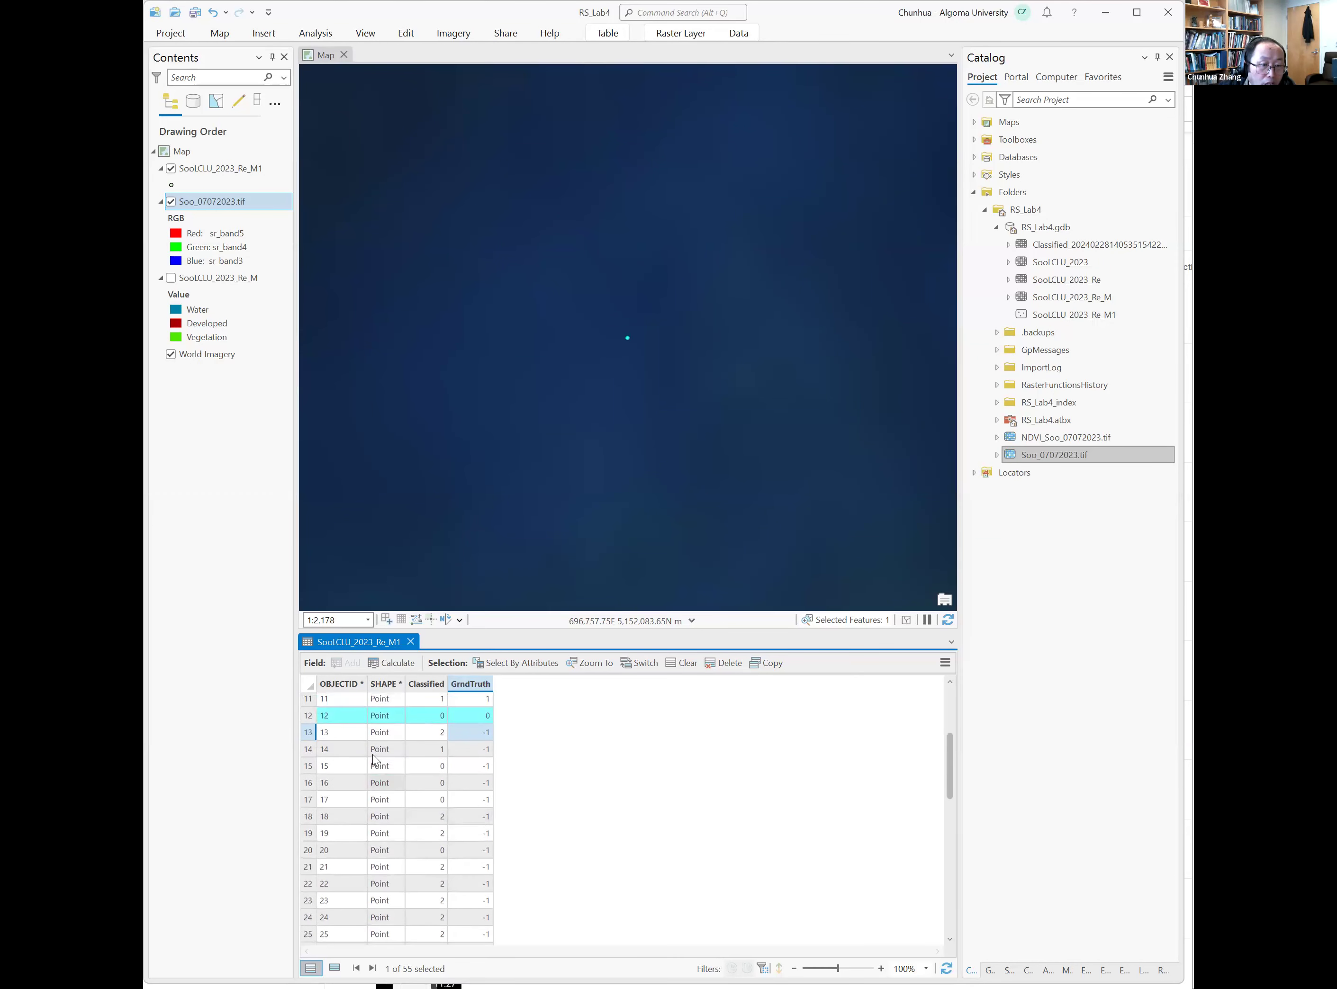
{"action": "double_click", "coordinate": [307, 733]}
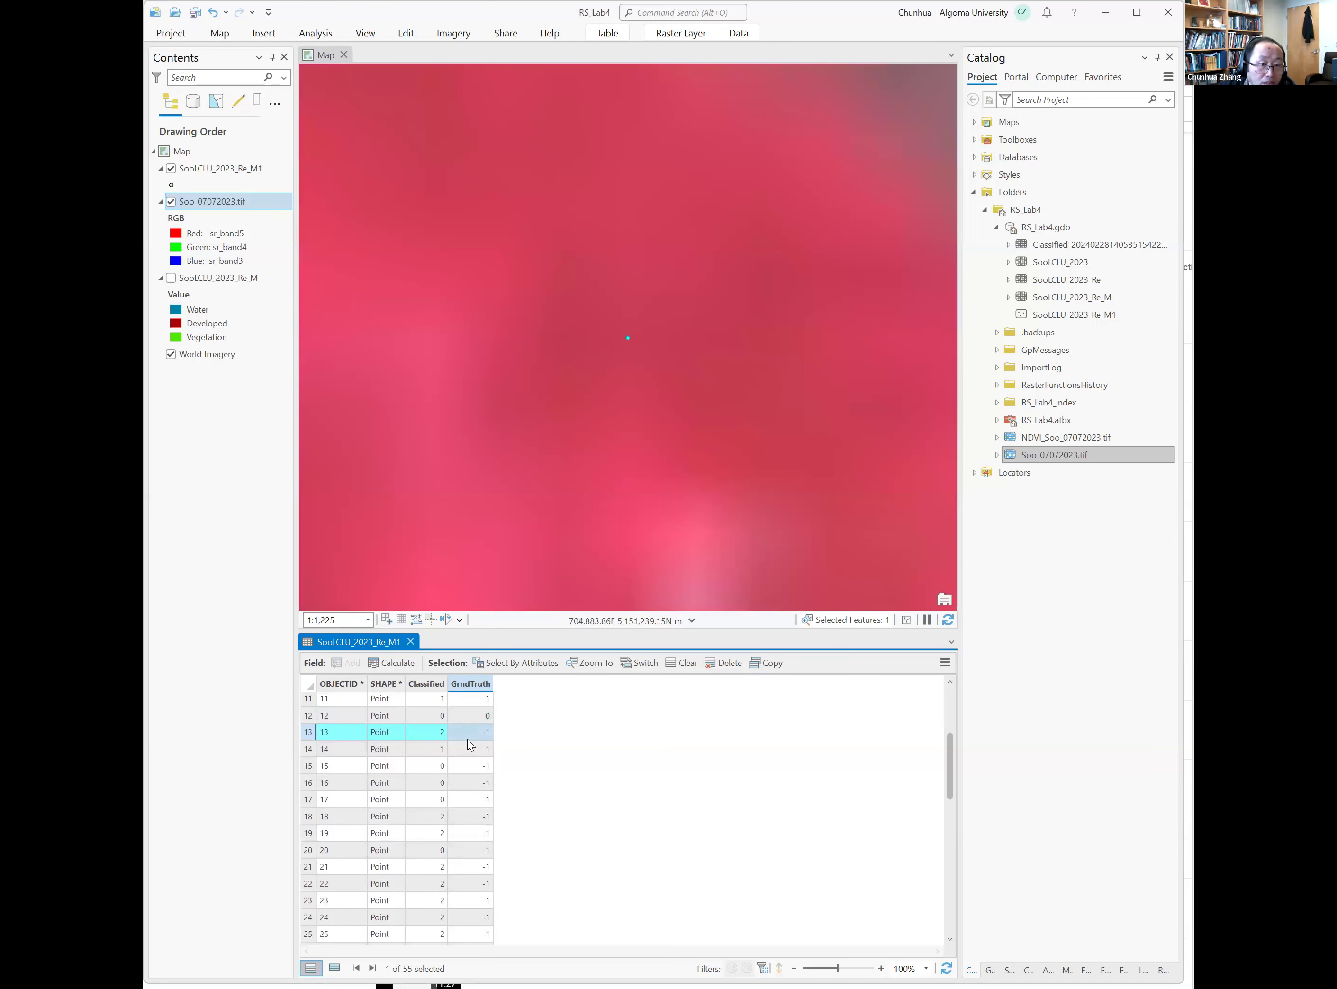
{"action": "left_click", "coordinate": [489, 732]}
{"action": "key", "text": "Return"}
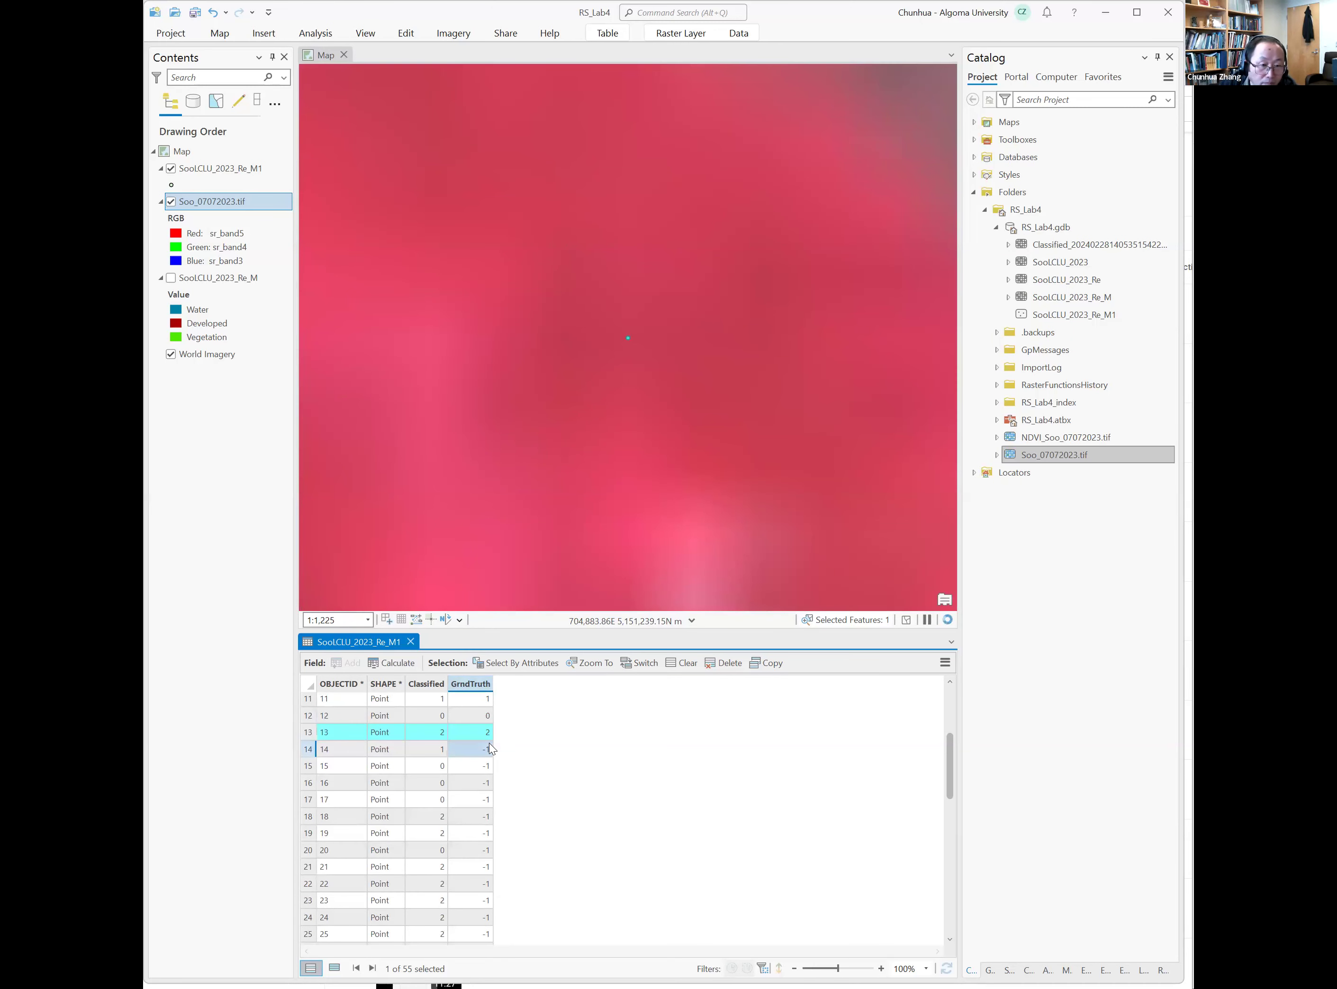
Zoom to assessment point 14, set its GrndTruth value to 2 and check it against World Imagery by temporarily hiding Soo_07072023.tif
{"action": "left_click", "coordinate": [308, 749]}
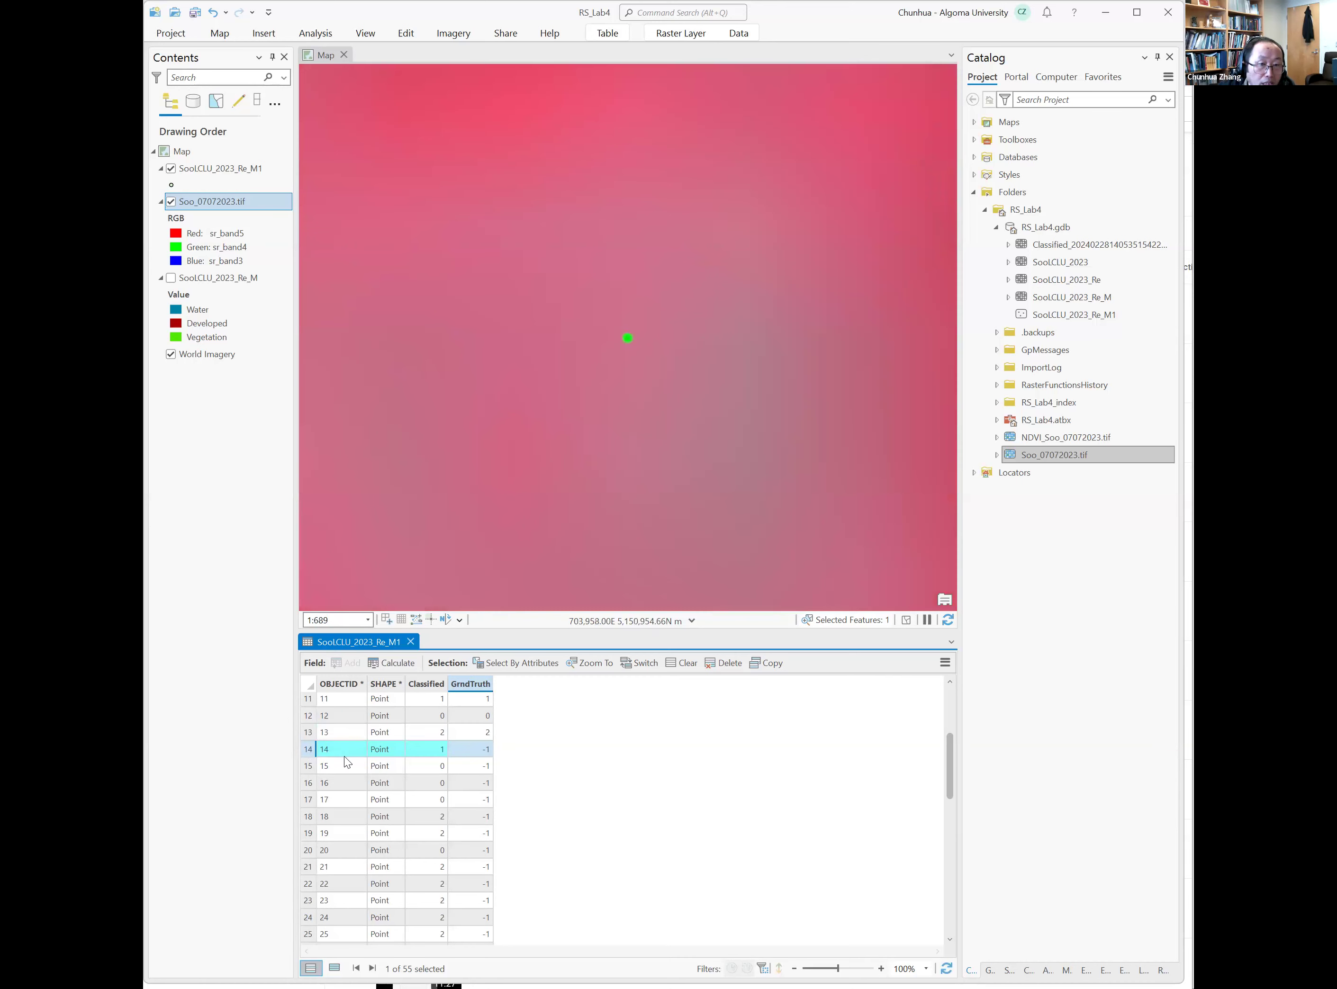
{"action": "left_click", "coordinate": [480, 750]}
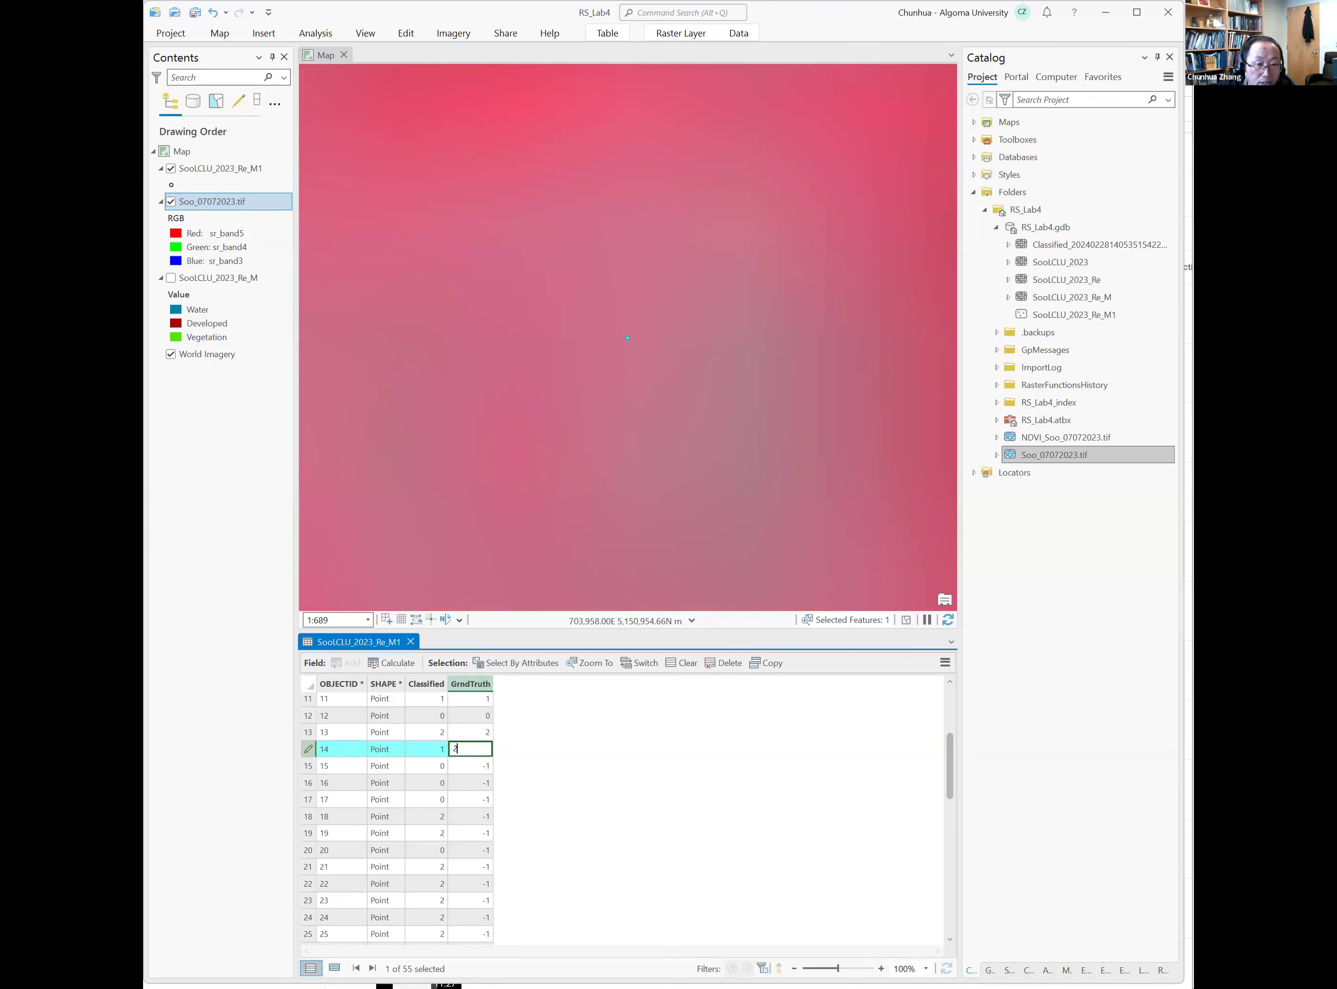
{"action": "key", "text": "Return"}
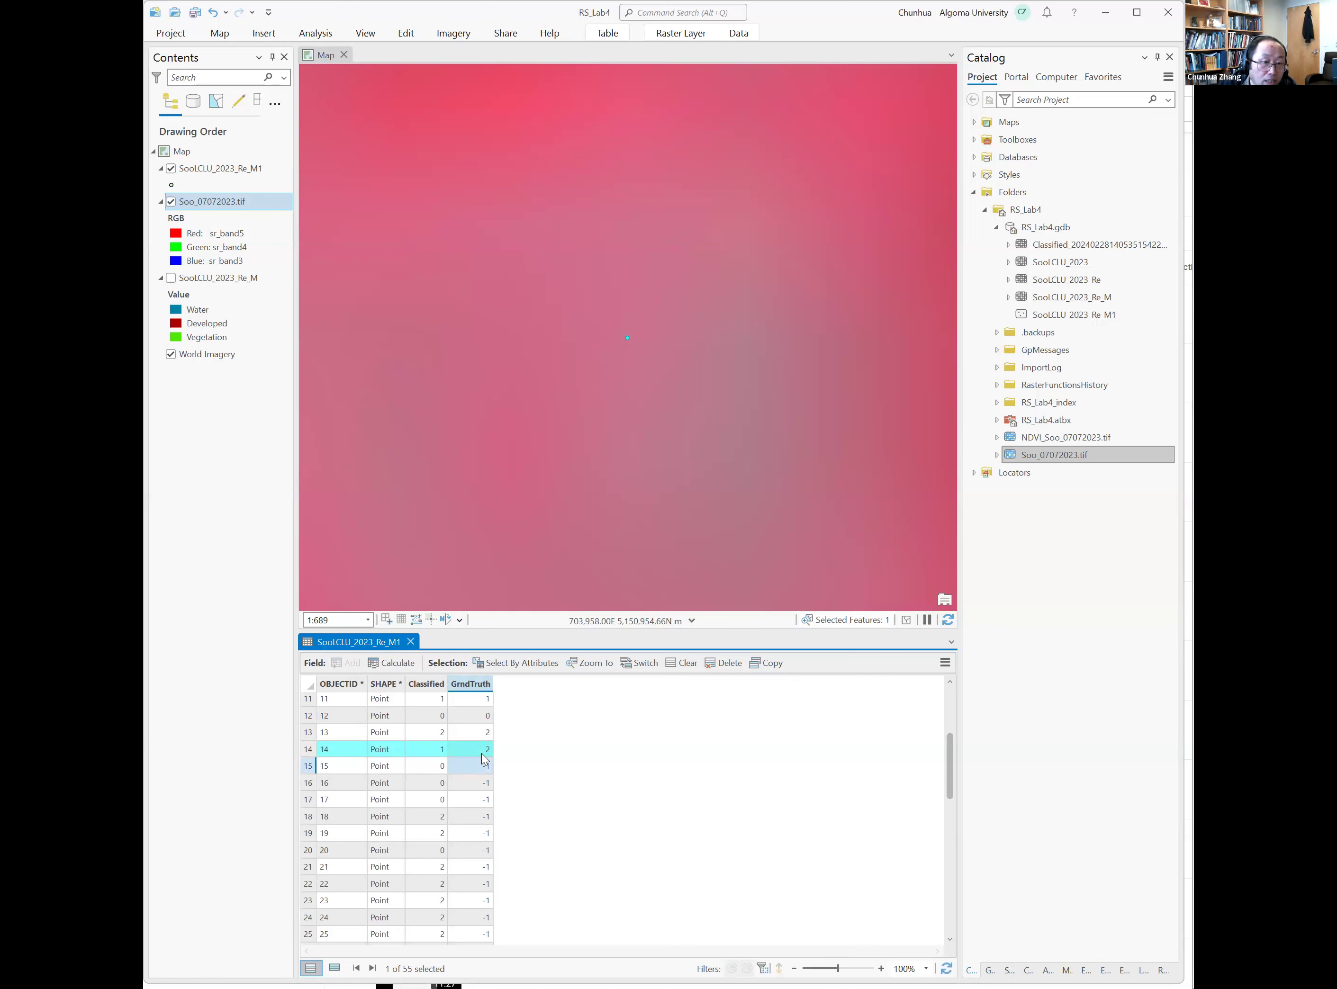
{"action": "scroll", "coordinate": [565, 430], "scroll_direction": "down", "scroll_amount": 5}
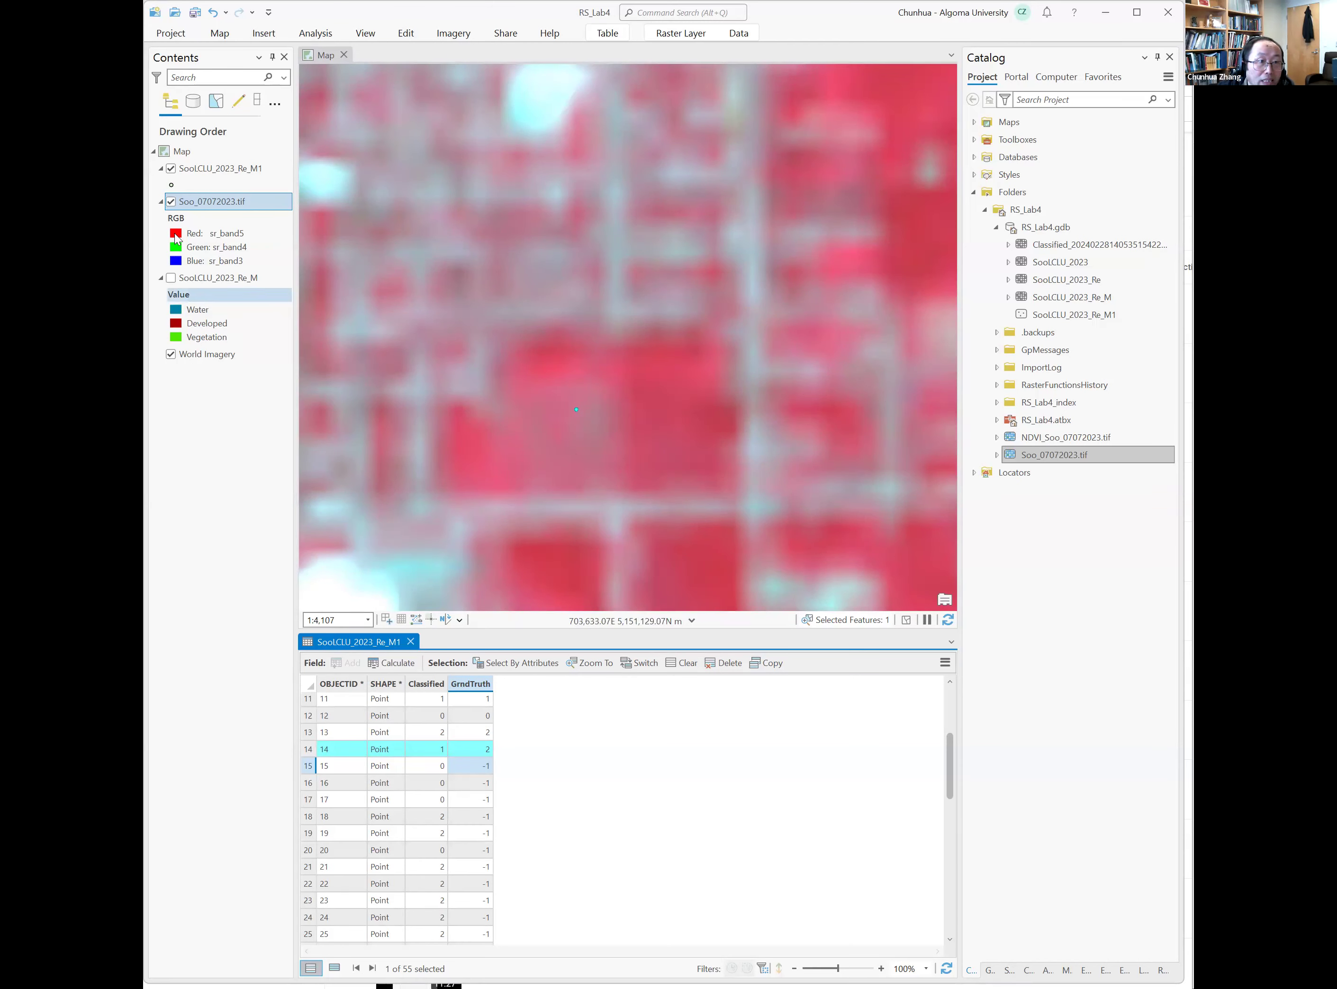
{"action": "left_click", "coordinate": [170, 203]}
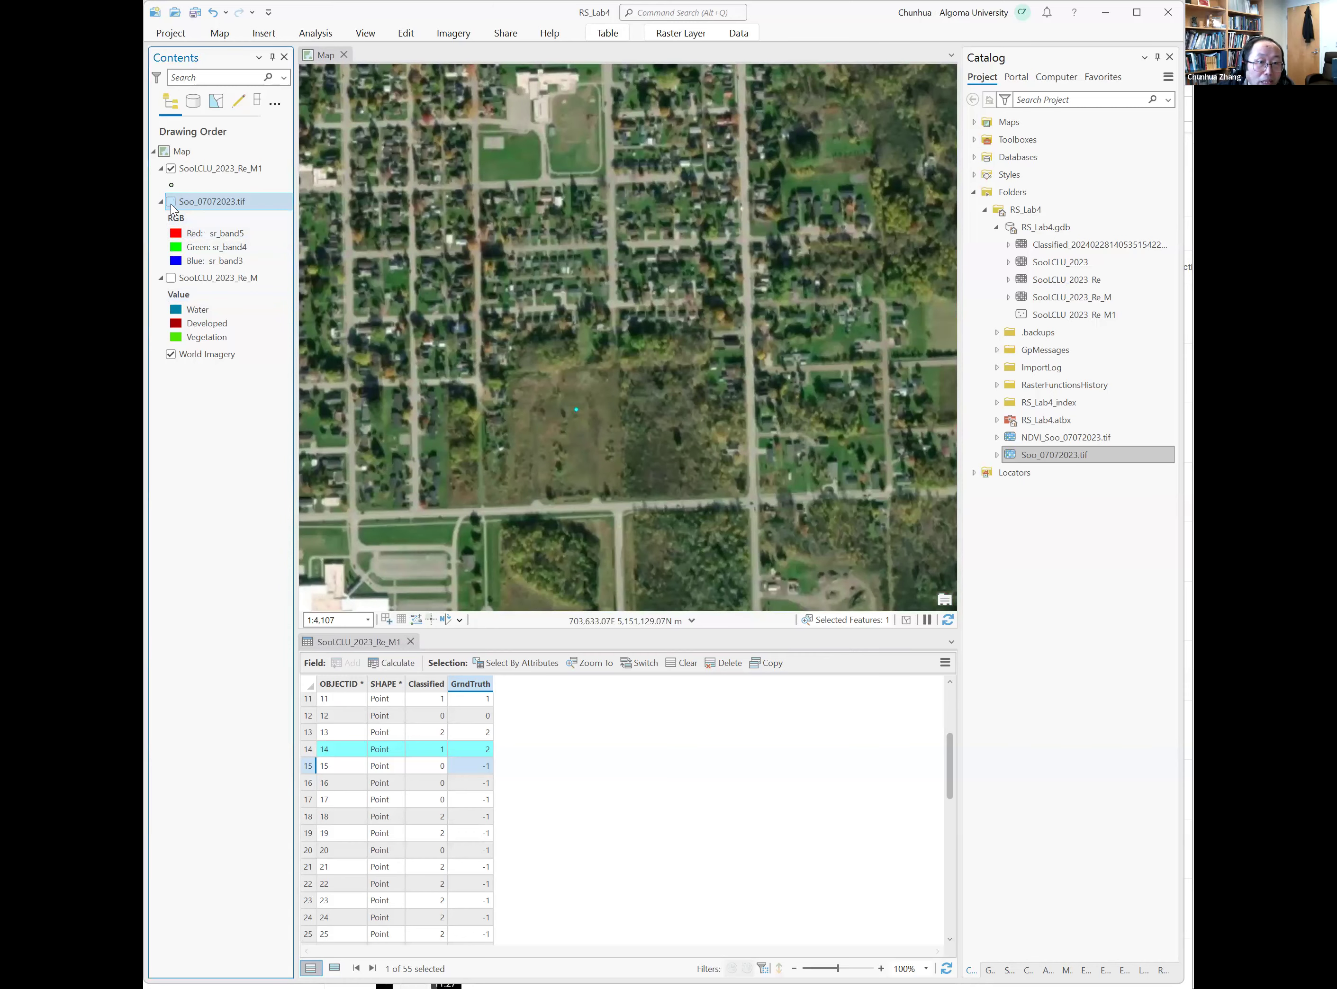
{"action": "left_click", "coordinate": [171, 203]}
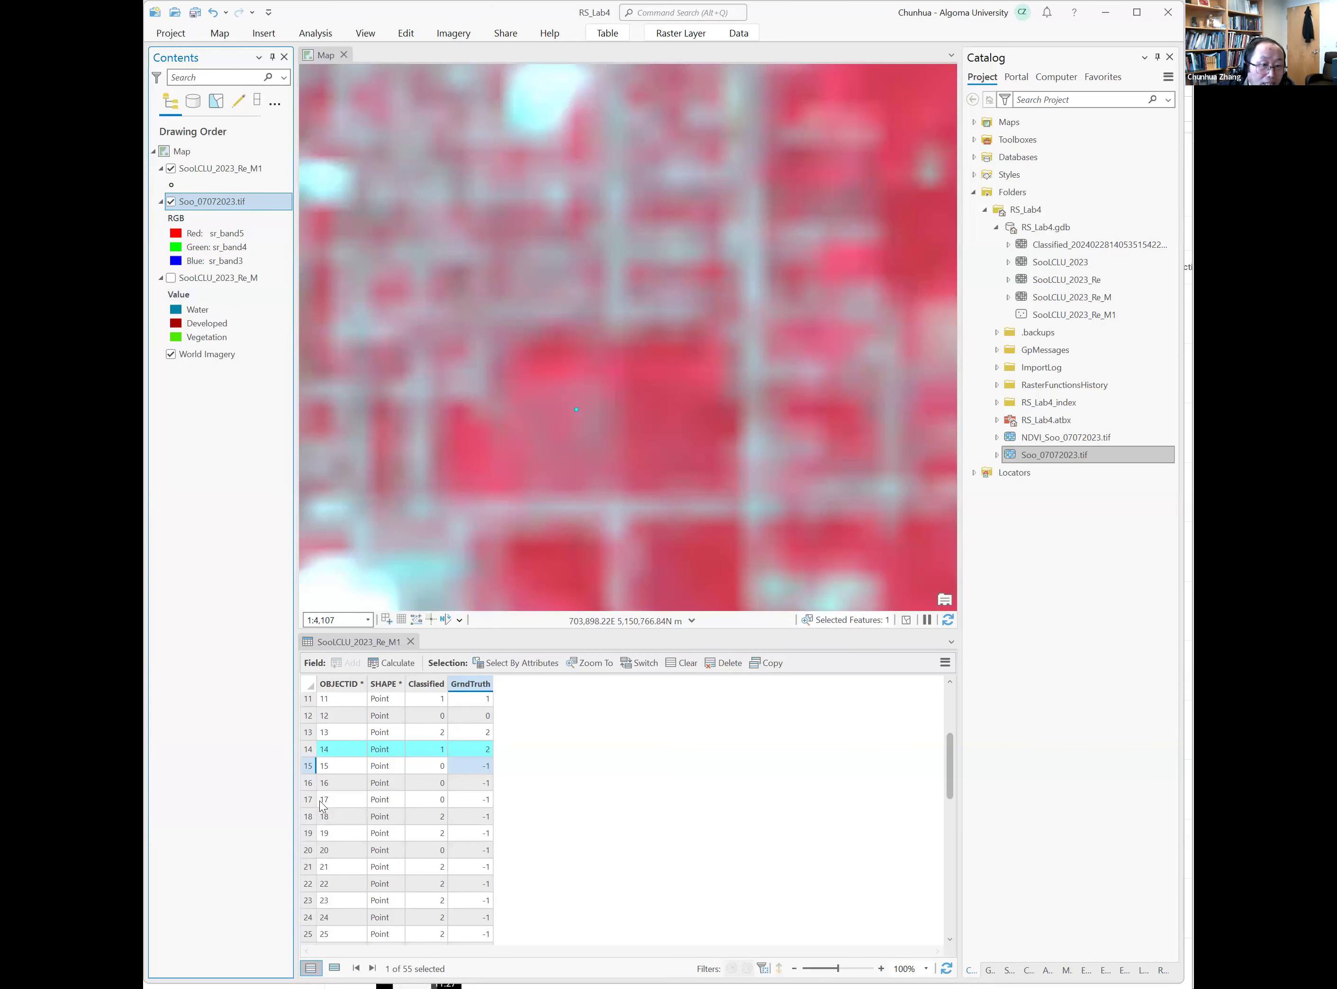
Zoom to assessment points 15 and 16 in turn and set the GrndTruth value of each to 0
{"action": "double_click", "coordinate": [305, 765]}
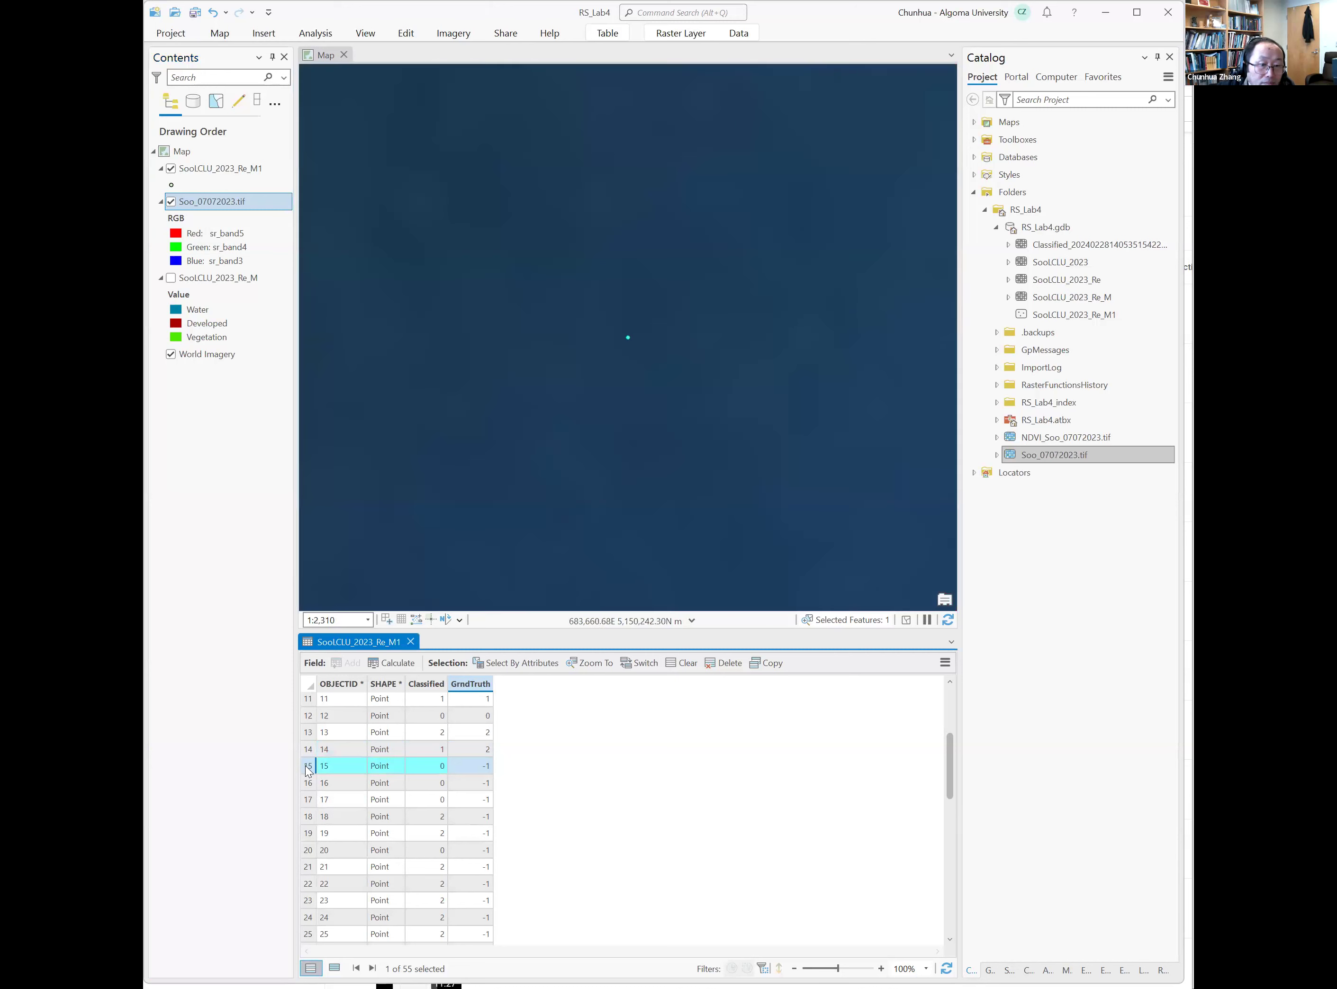
{"action": "double_click", "coordinate": [480, 765]}
{"action": "type", "text": "0"}
{"action": "key", "text": "Return"}
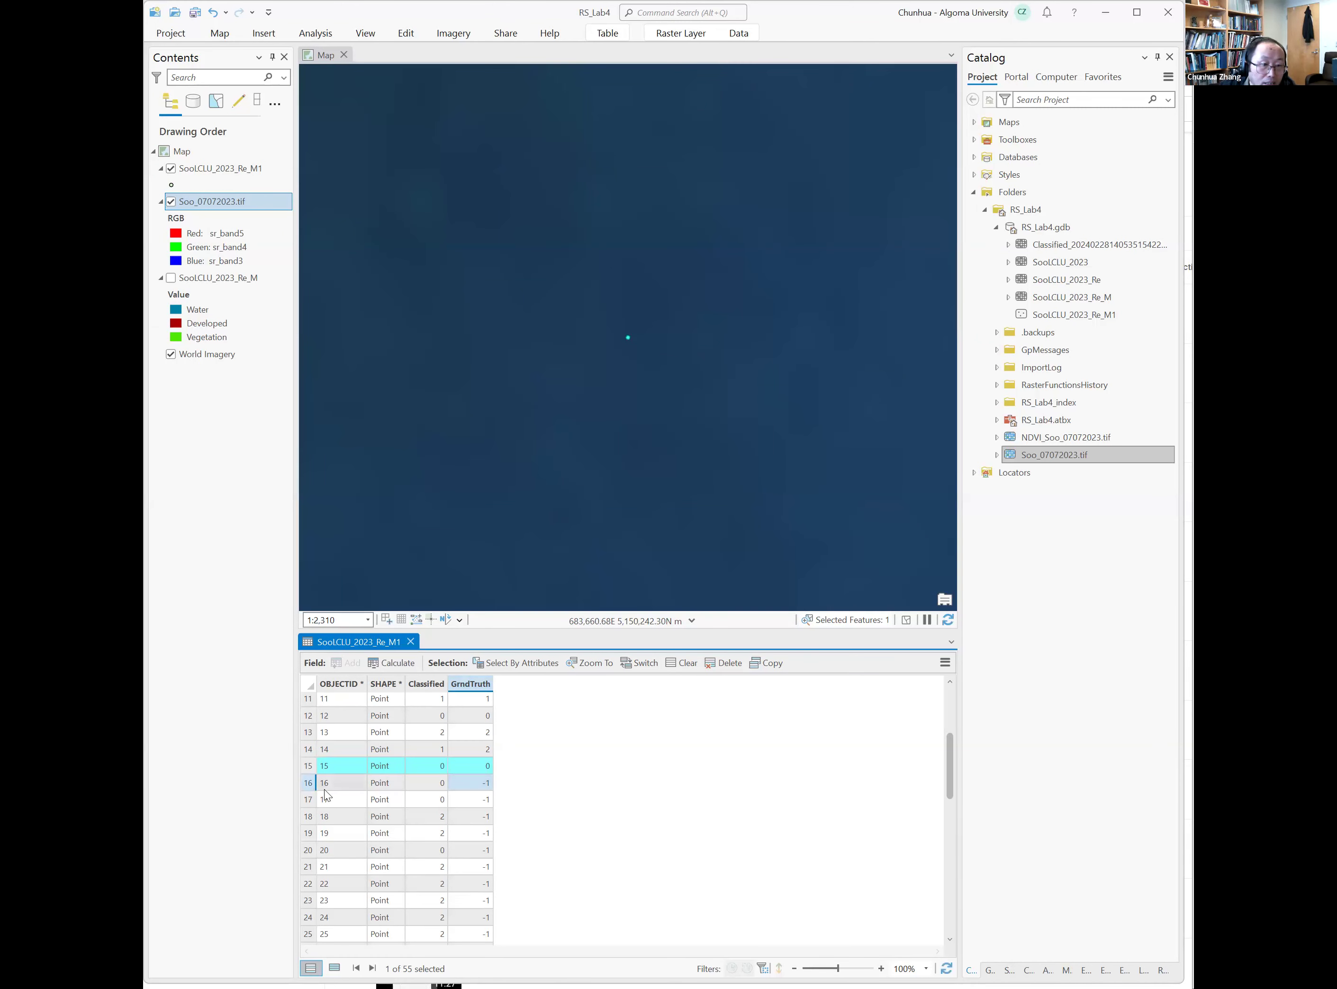
{"action": "double_click", "coordinate": [307, 783]}
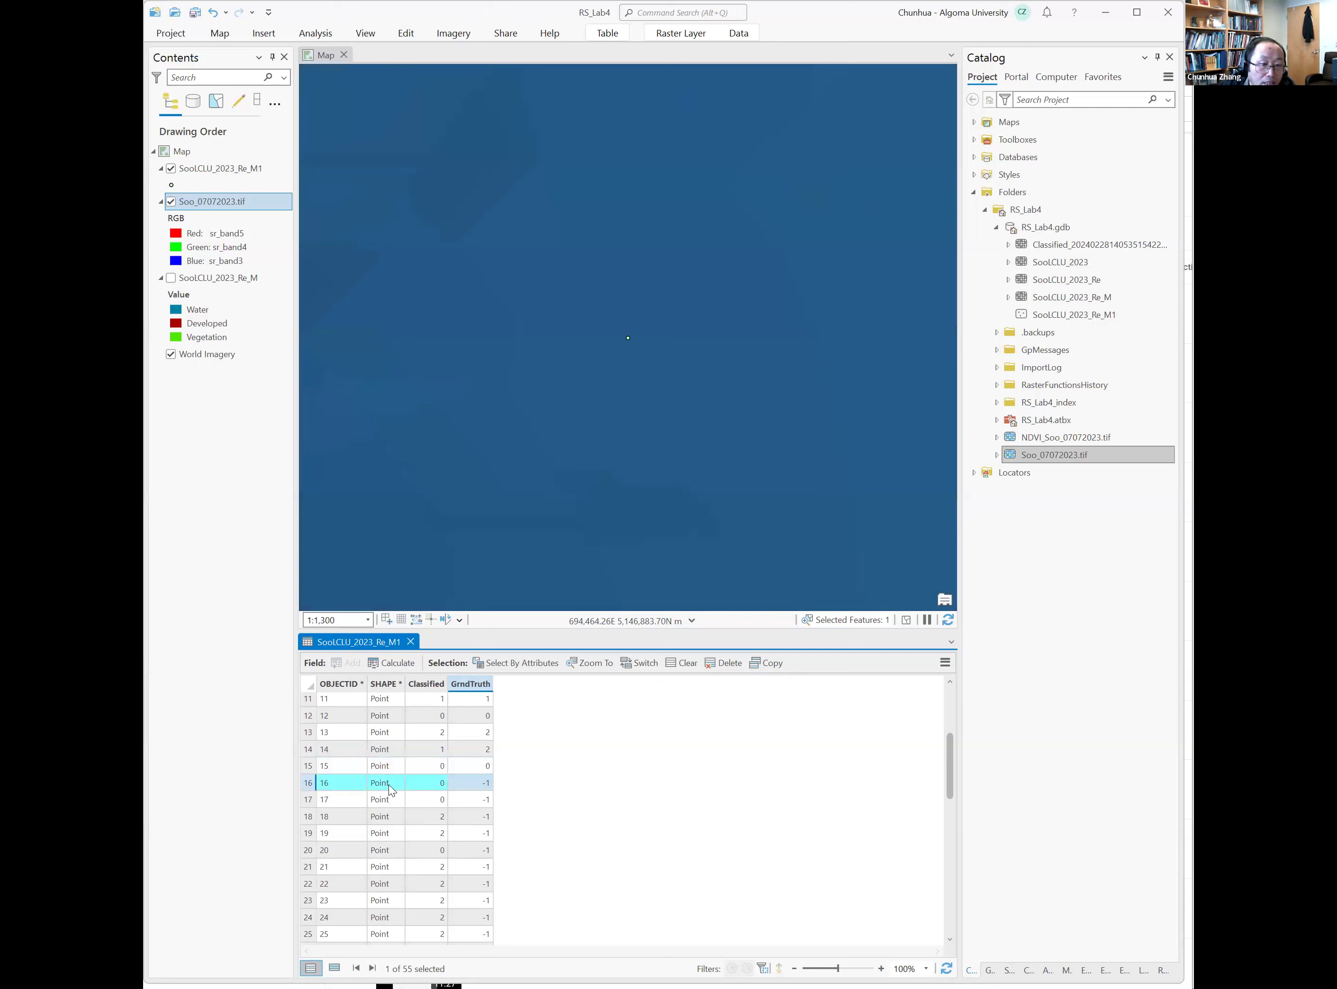
{"action": "double_click", "coordinate": [487, 784]}
{"action": "type", "text": "0"}
{"action": "key", "text": "Return"}
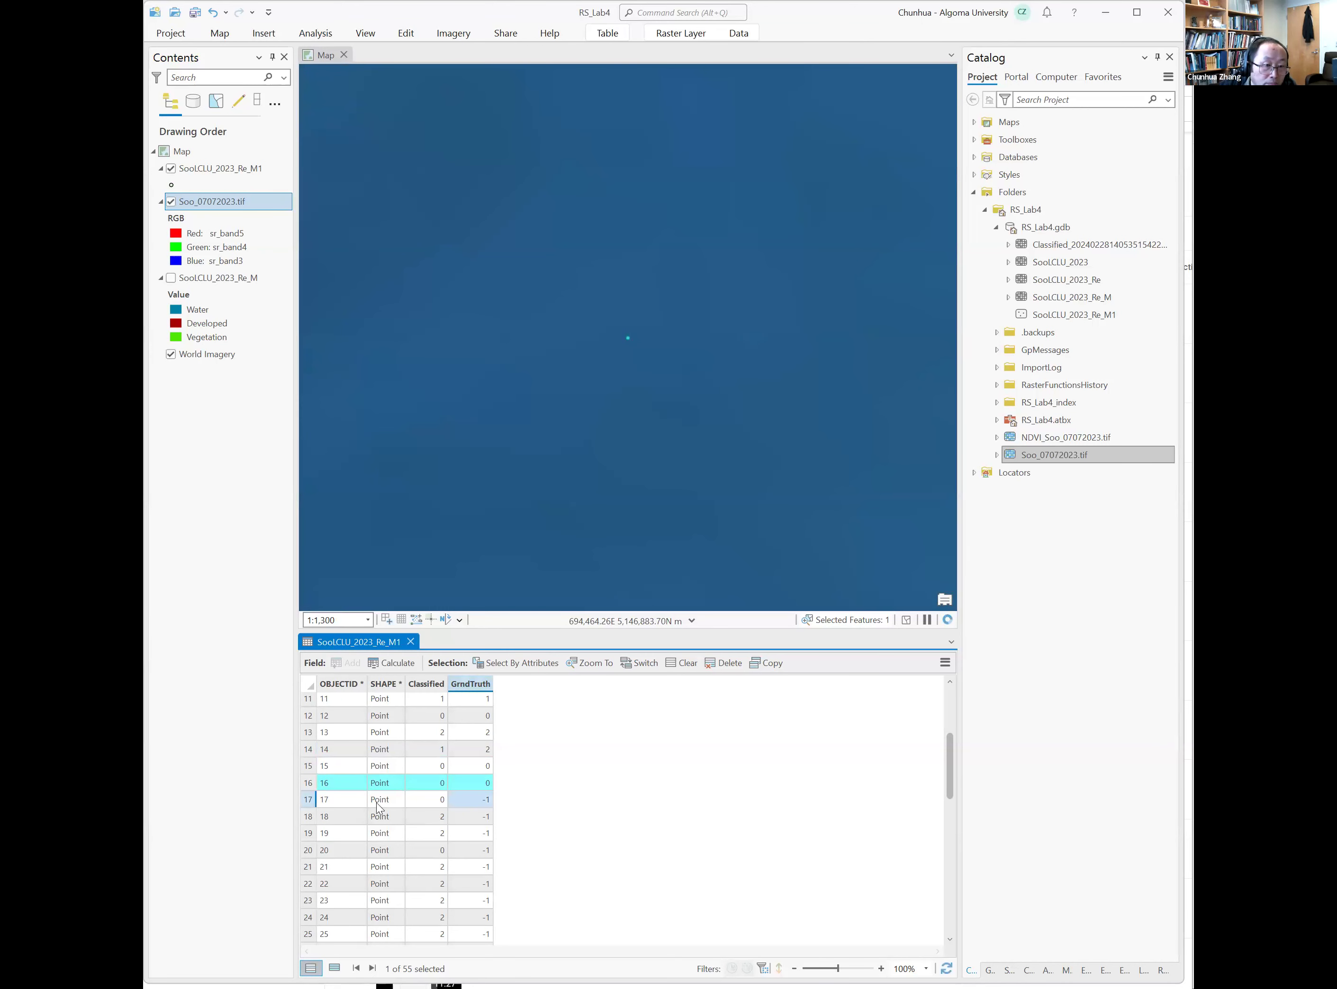
Zoom to assessment point 17 and set its GrndTruth value to 0
{"action": "left_click", "coordinate": [307, 799]}
{"action": "double_click", "coordinate": [308, 799]}
{"action": "double_click", "coordinate": [486, 798]}
{"action": "type", "text": "0"}
{"action": "key", "text": "Return"}
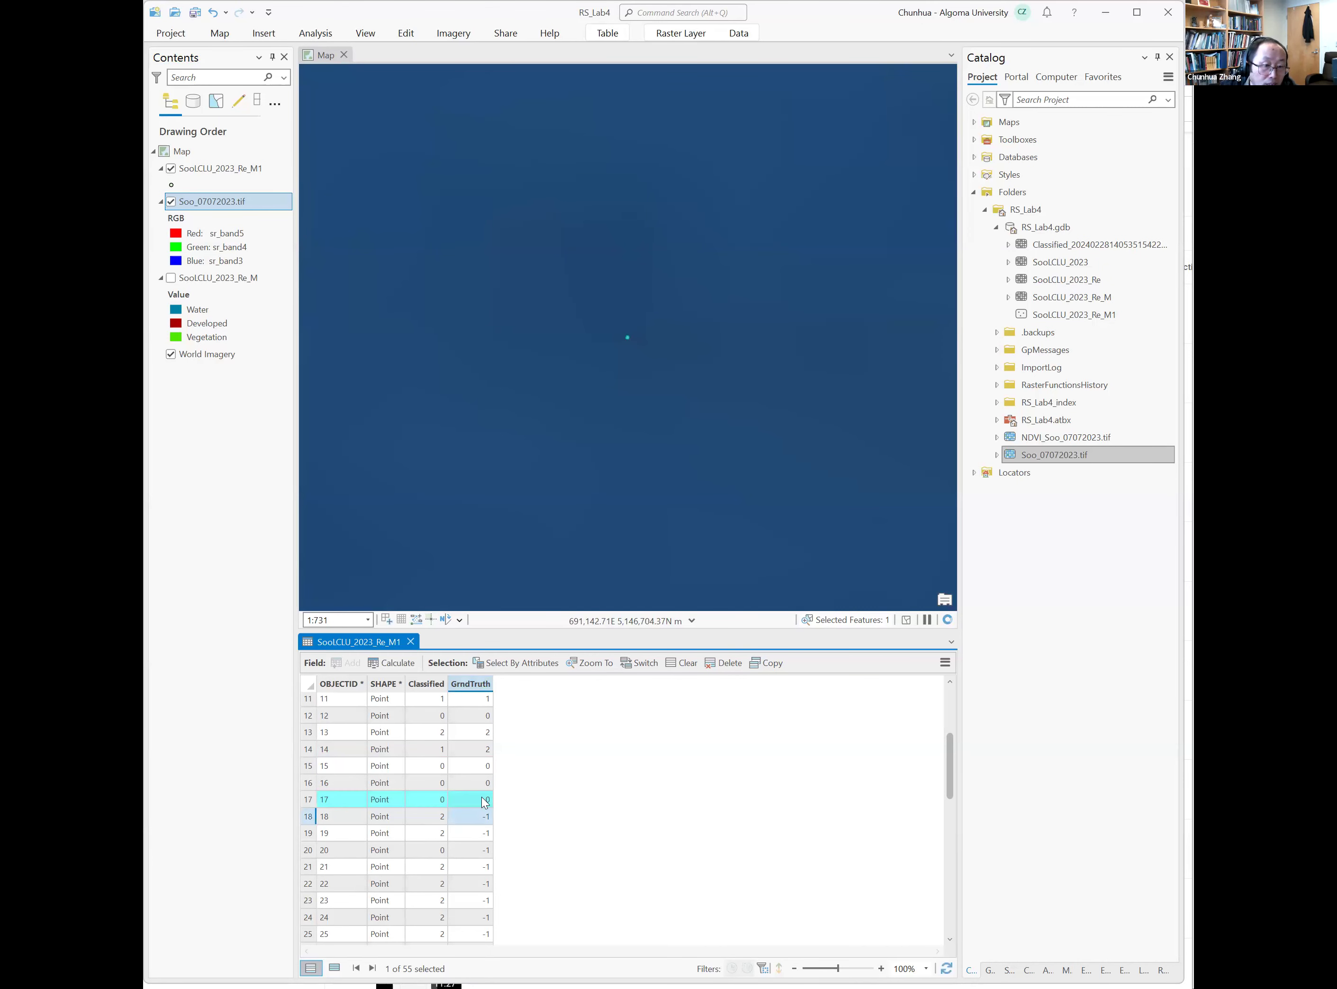
Zoom to assessment points 18 and 19 in turn and set the GrndTruth value of each to 2
{"action": "double_click", "coordinate": [307, 818]}
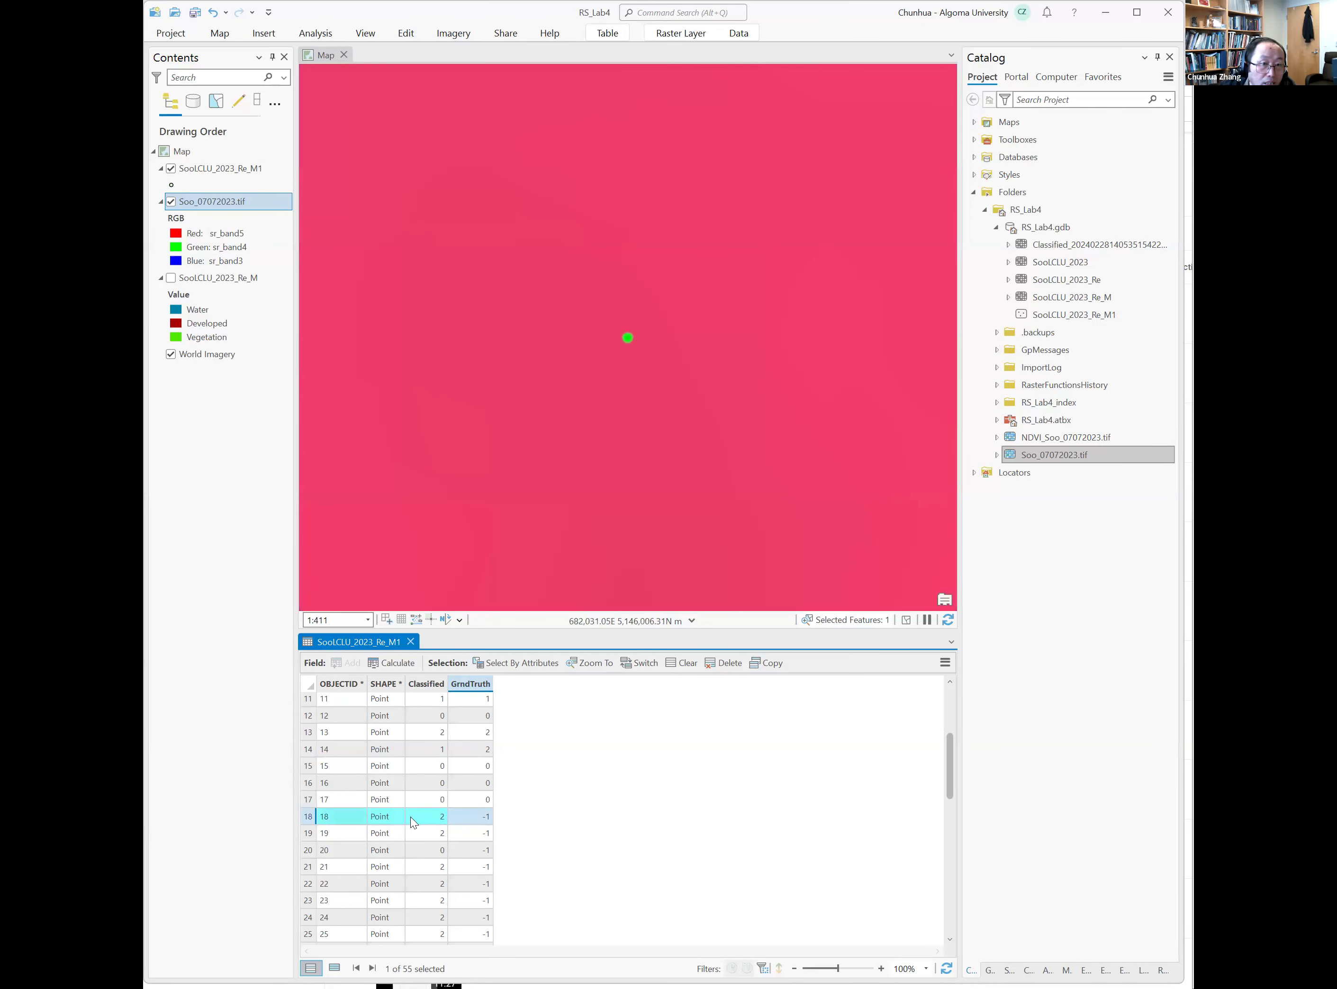
{"action": "double_click", "coordinate": [486, 821]}
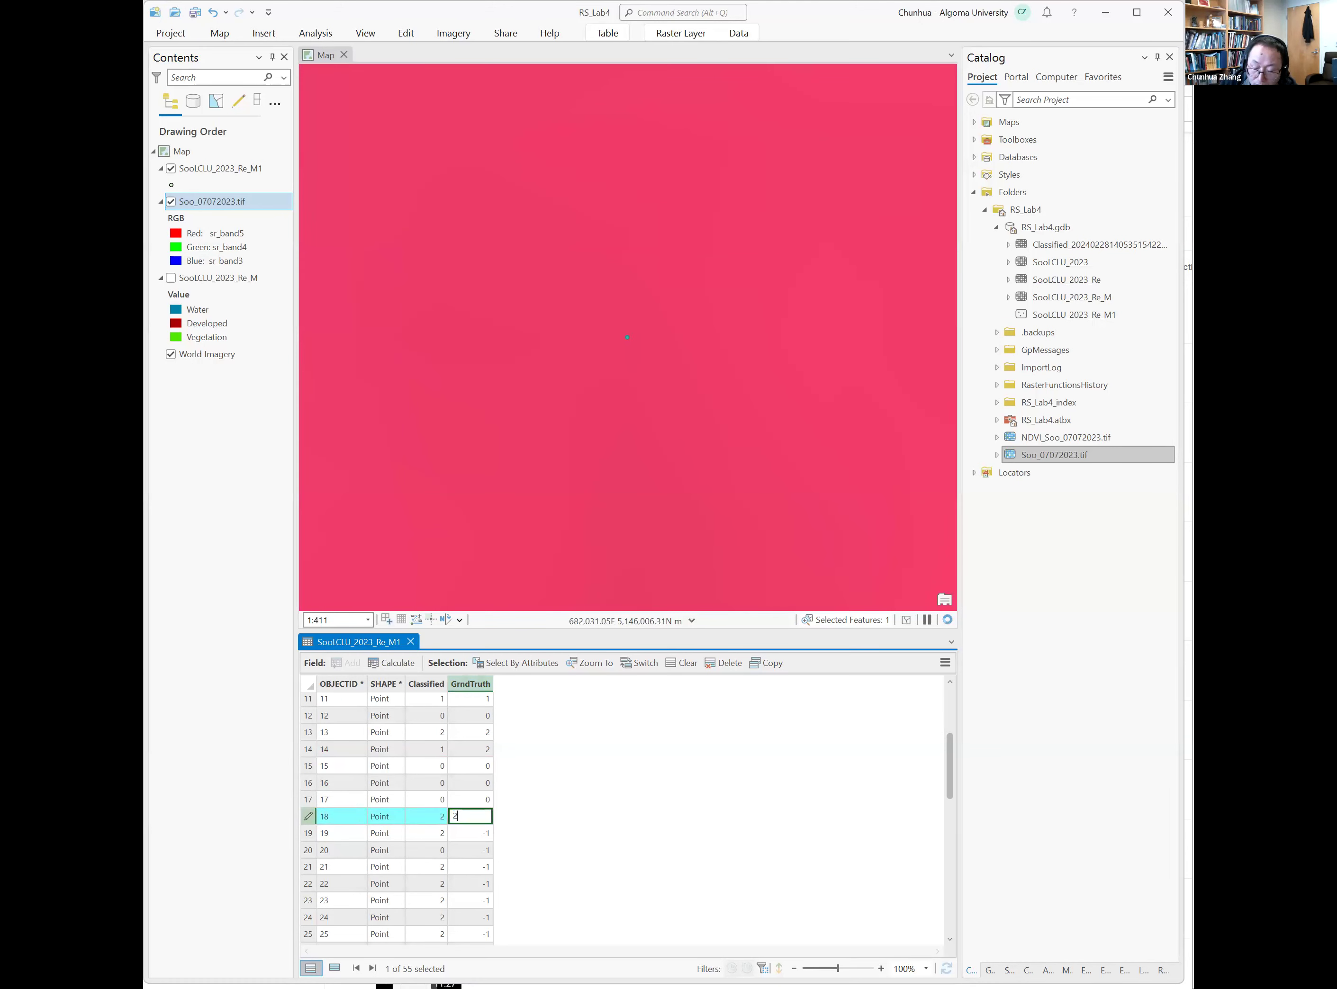
{"action": "key", "text": "Return"}
{"action": "double_click", "coordinate": [309, 834]}
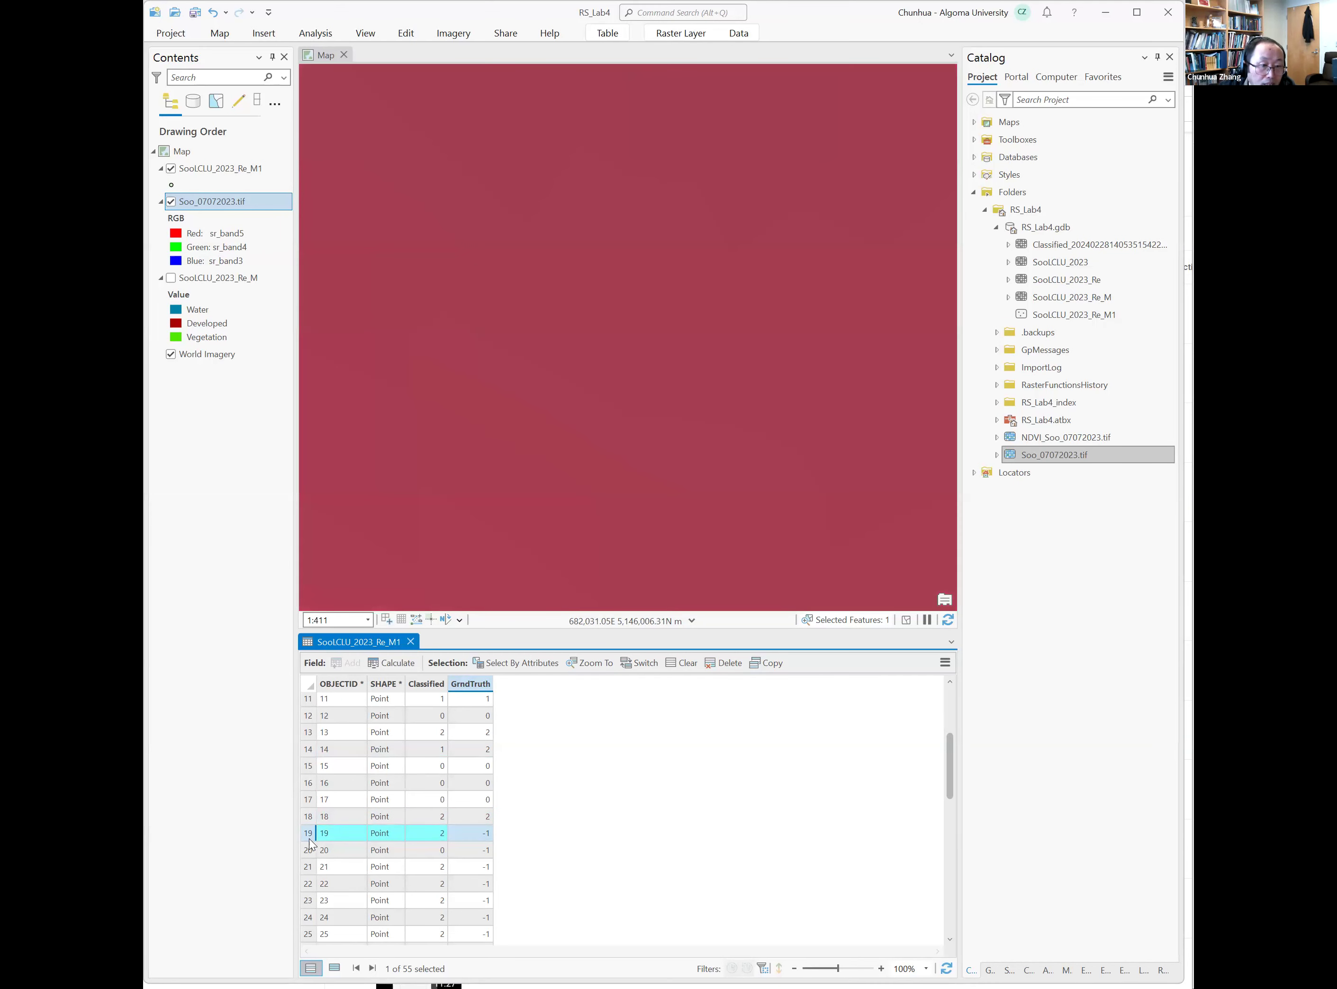
{"action": "double_click", "coordinate": [486, 834]}
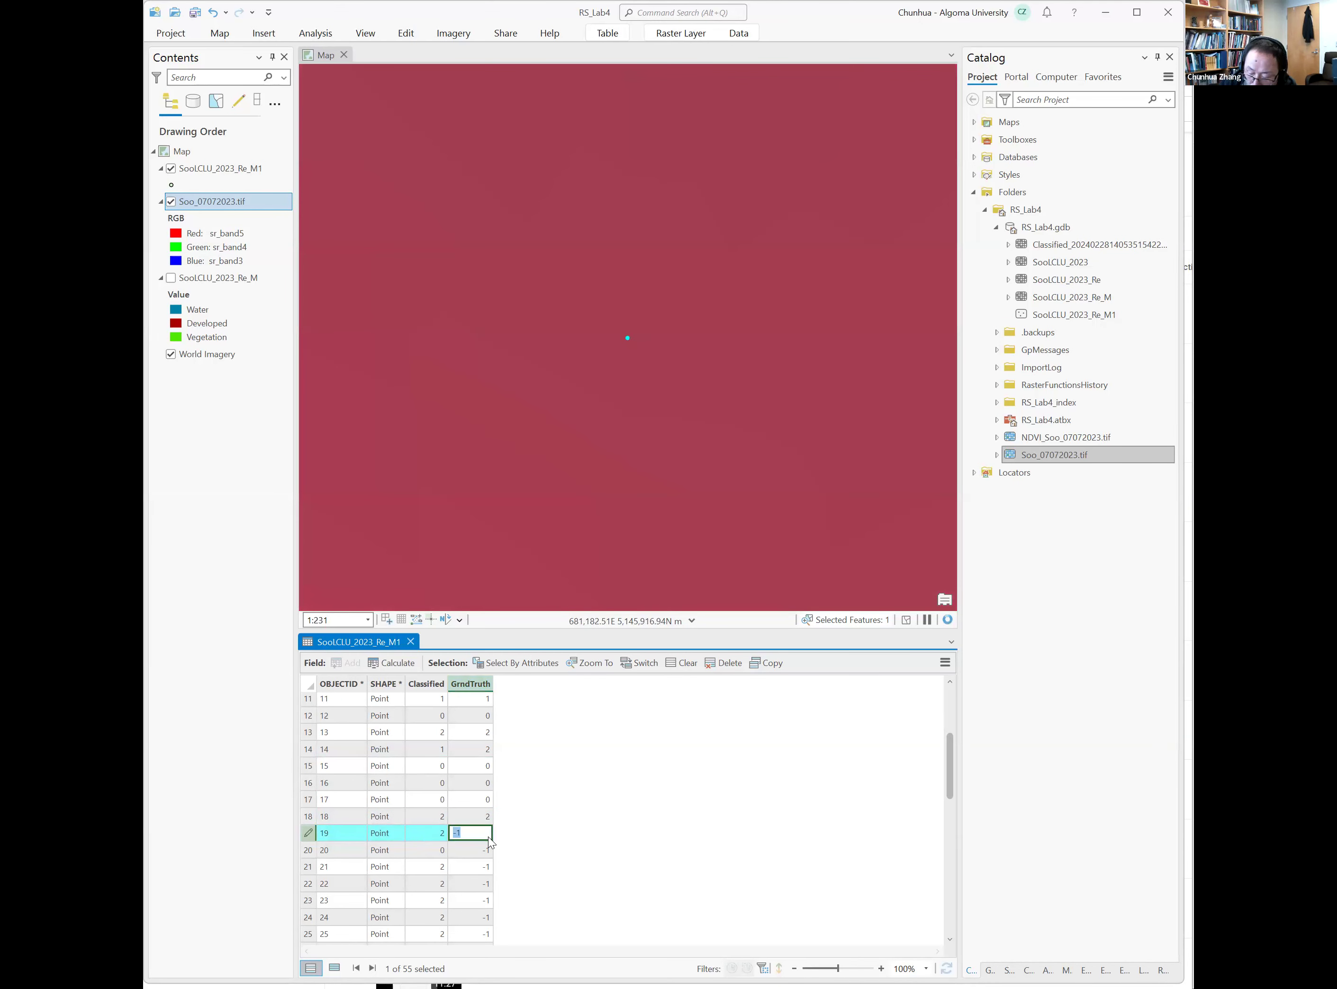
{"action": "type", "text": "2"}
{"action": "key", "text": "Return"}
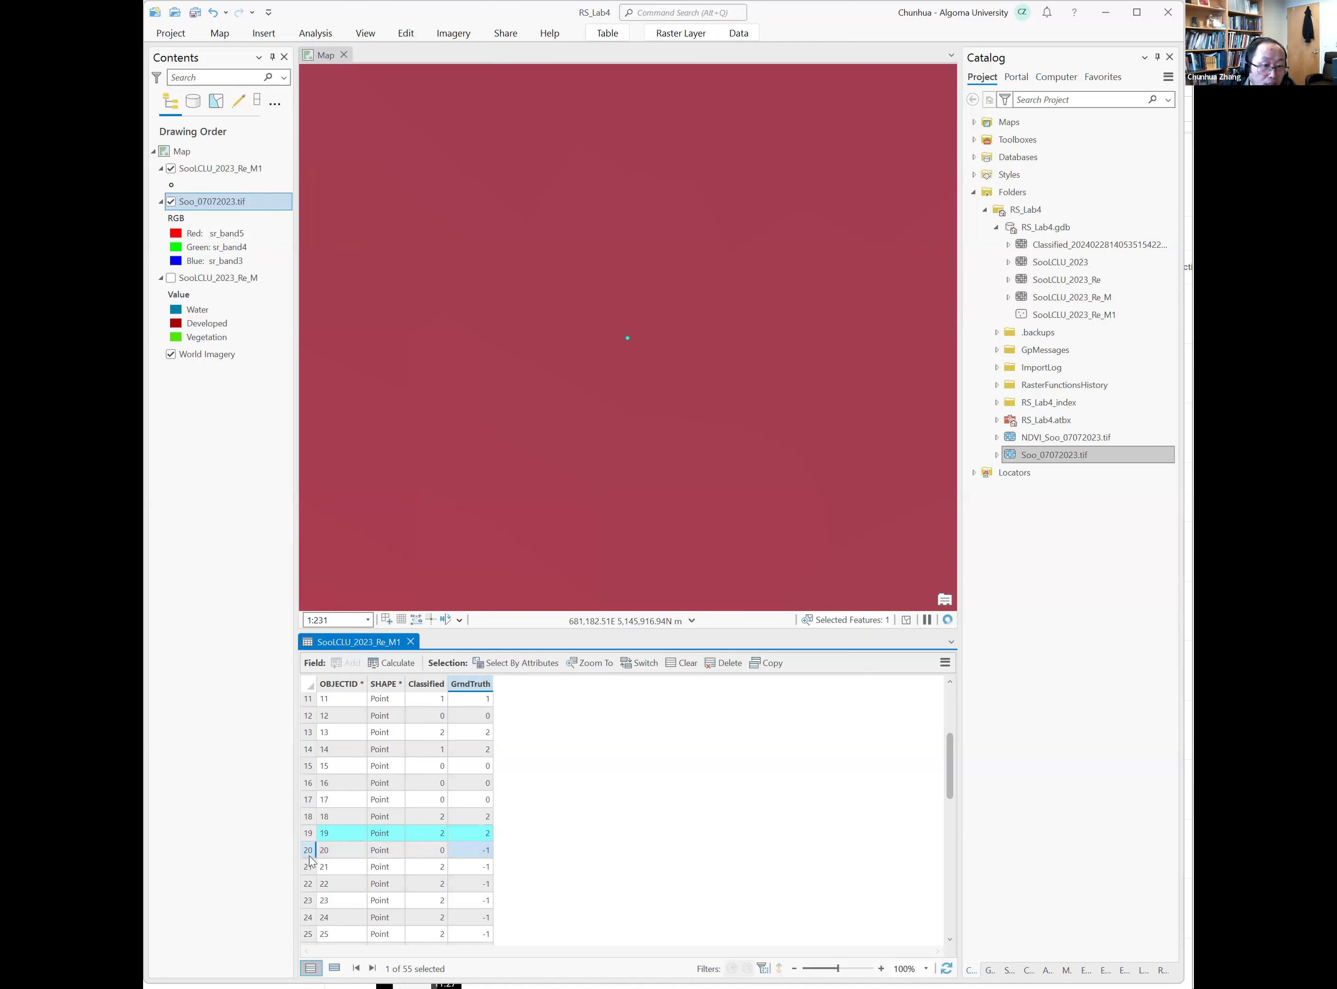
Zoom to assessment points 20 and 21 in turn and set their GrndTruth values to 0 and 2 respectively
{"action": "double_click", "coordinate": [307, 853]}
{"action": "double_click", "coordinate": [478, 850]}
{"action": "type", "text": "0"}
{"action": "key", "text": "Return"}
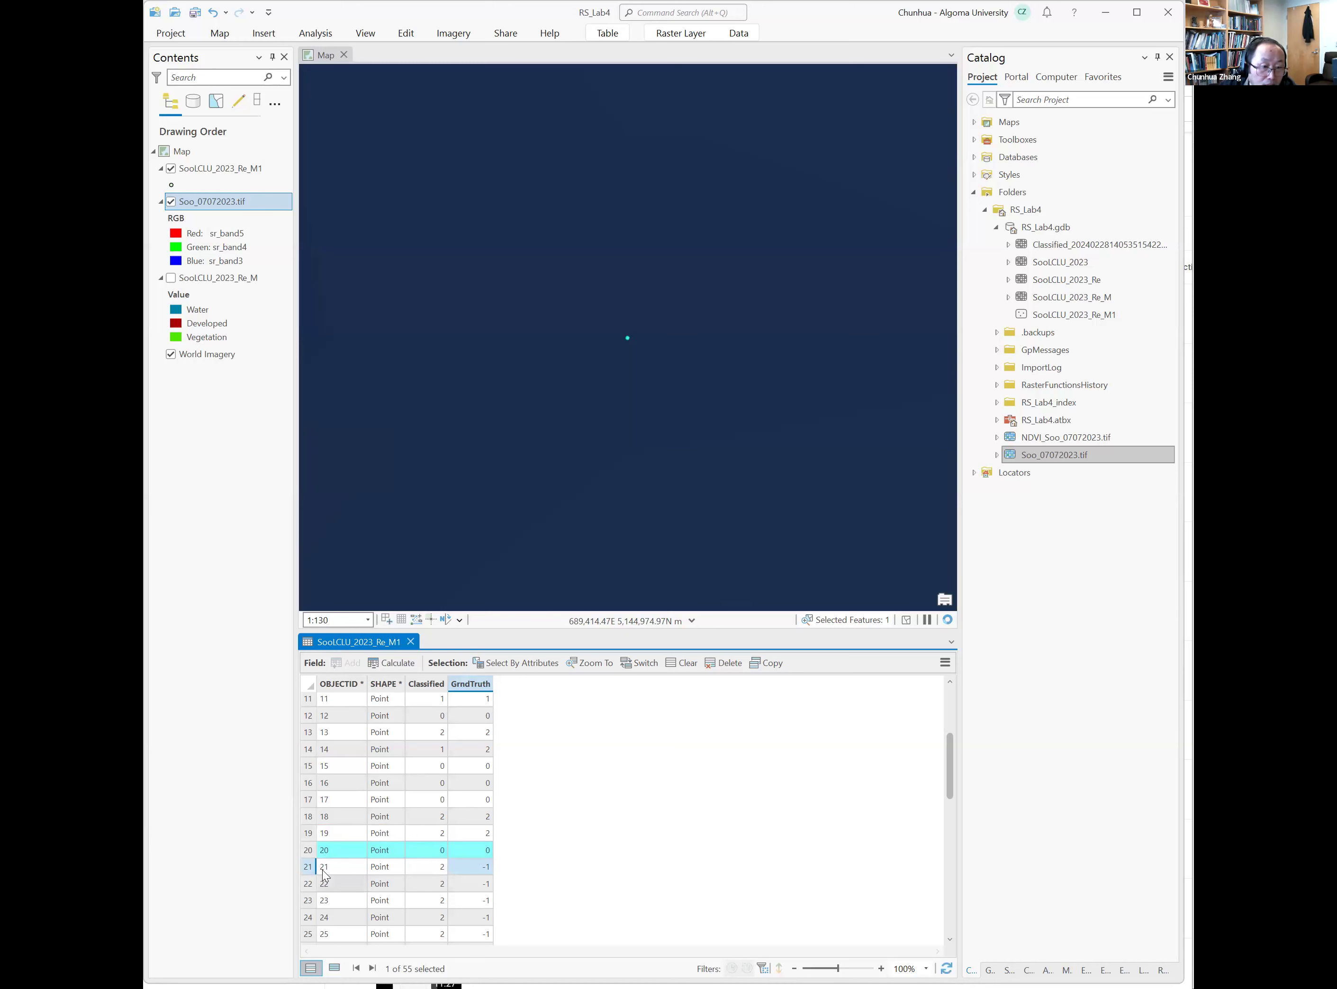
{"action": "double_click", "coordinate": [308, 866]}
{"action": "double_click", "coordinate": [487, 868]}
{"action": "key", "text": "Return"}
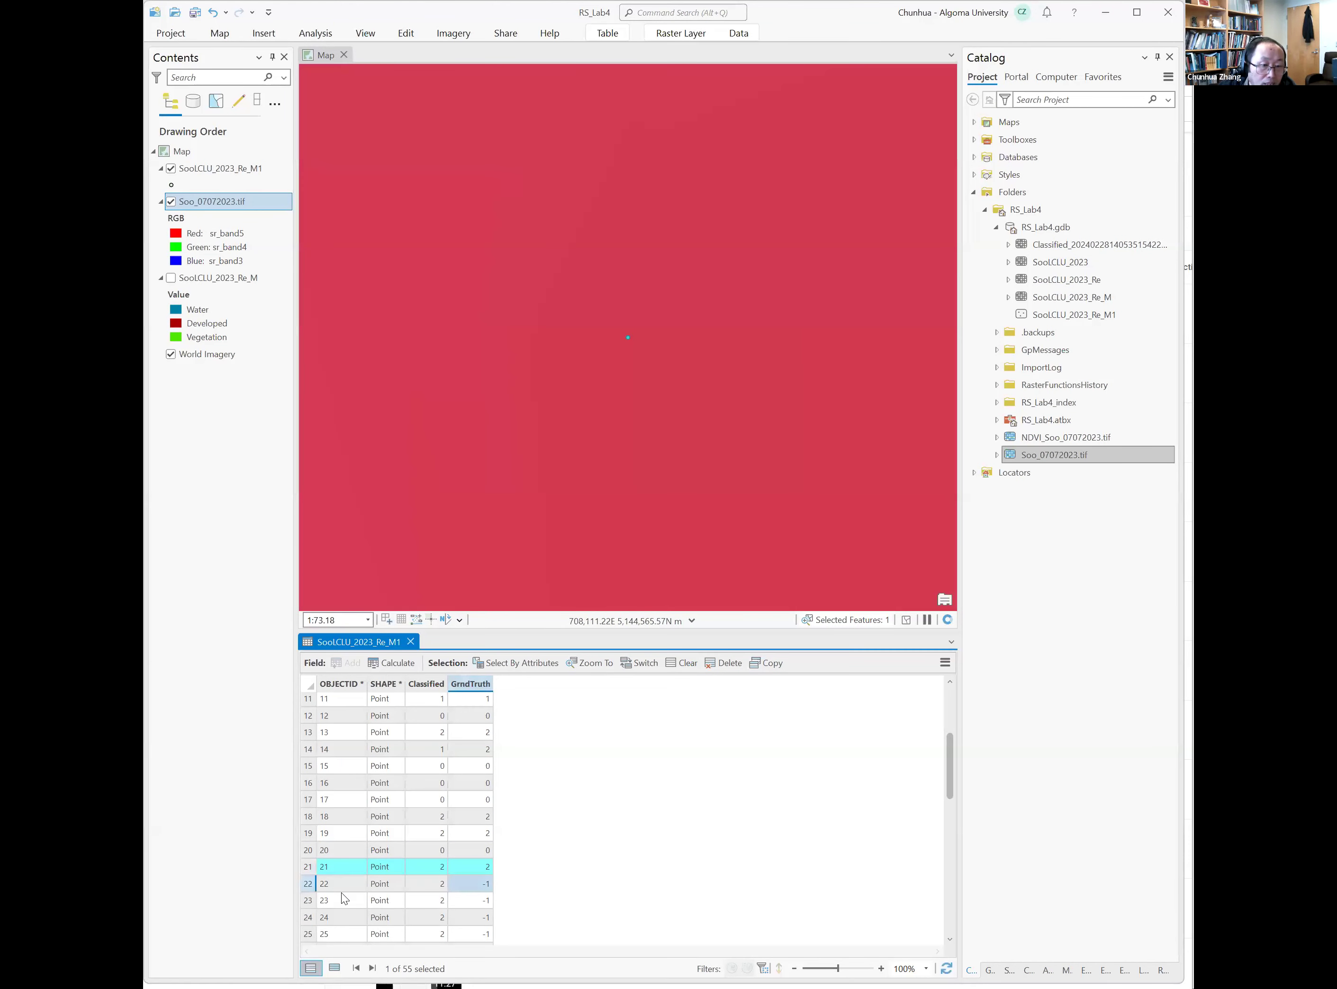
Zoom to assessment points 22 and 23 in turn and set the GrndTruth value of each to 2
{"action": "double_click", "coordinate": [308, 883]}
{"action": "double_click", "coordinate": [478, 886]}
{"action": "type", "text": "2"}
{"action": "key", "text": "Return"}
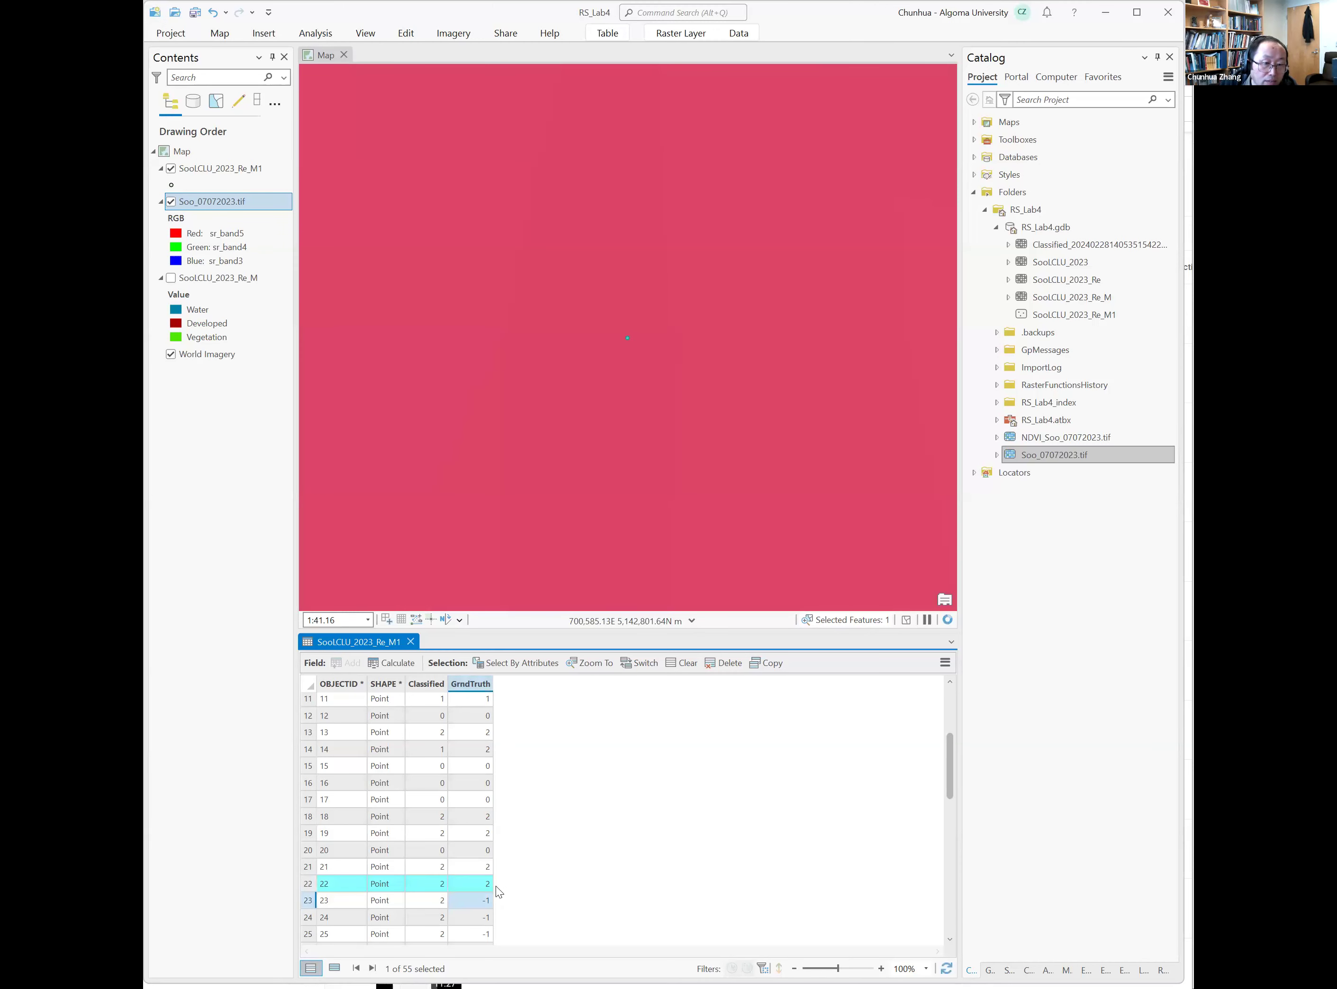
{"action": "scroll", "coordinate": [513, 871], "scroll_direction": "down", "scroll_amount": 3}
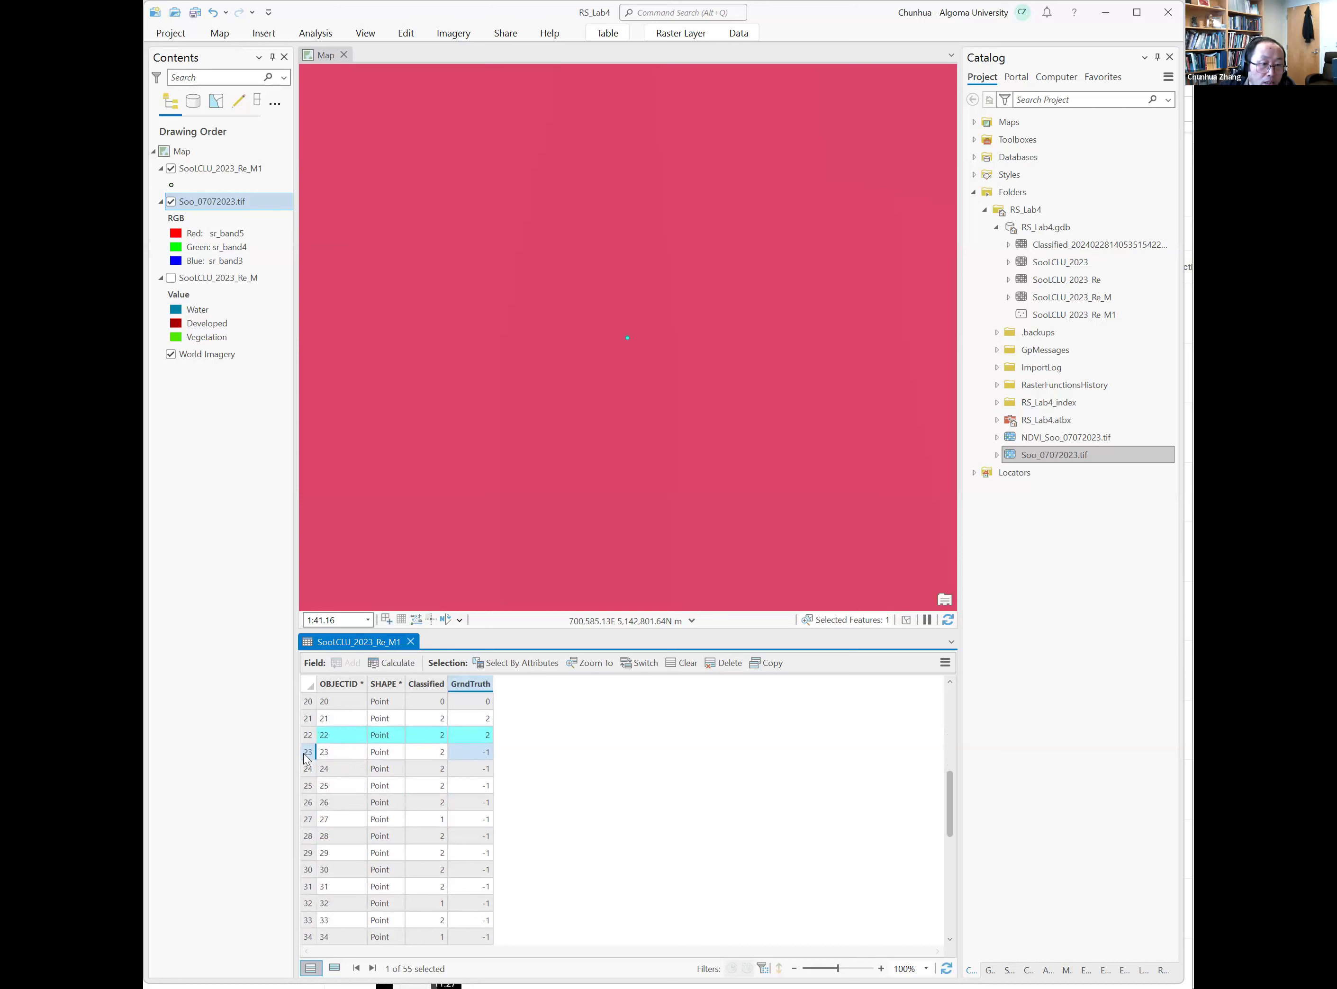
{"action": "left_click", "coordinate": [304, 754]}
{"action": "double_click", "coordinate": [474, 756]}
{"action": "type", "text": "2"}
{"action": "key", "text": "Return"}
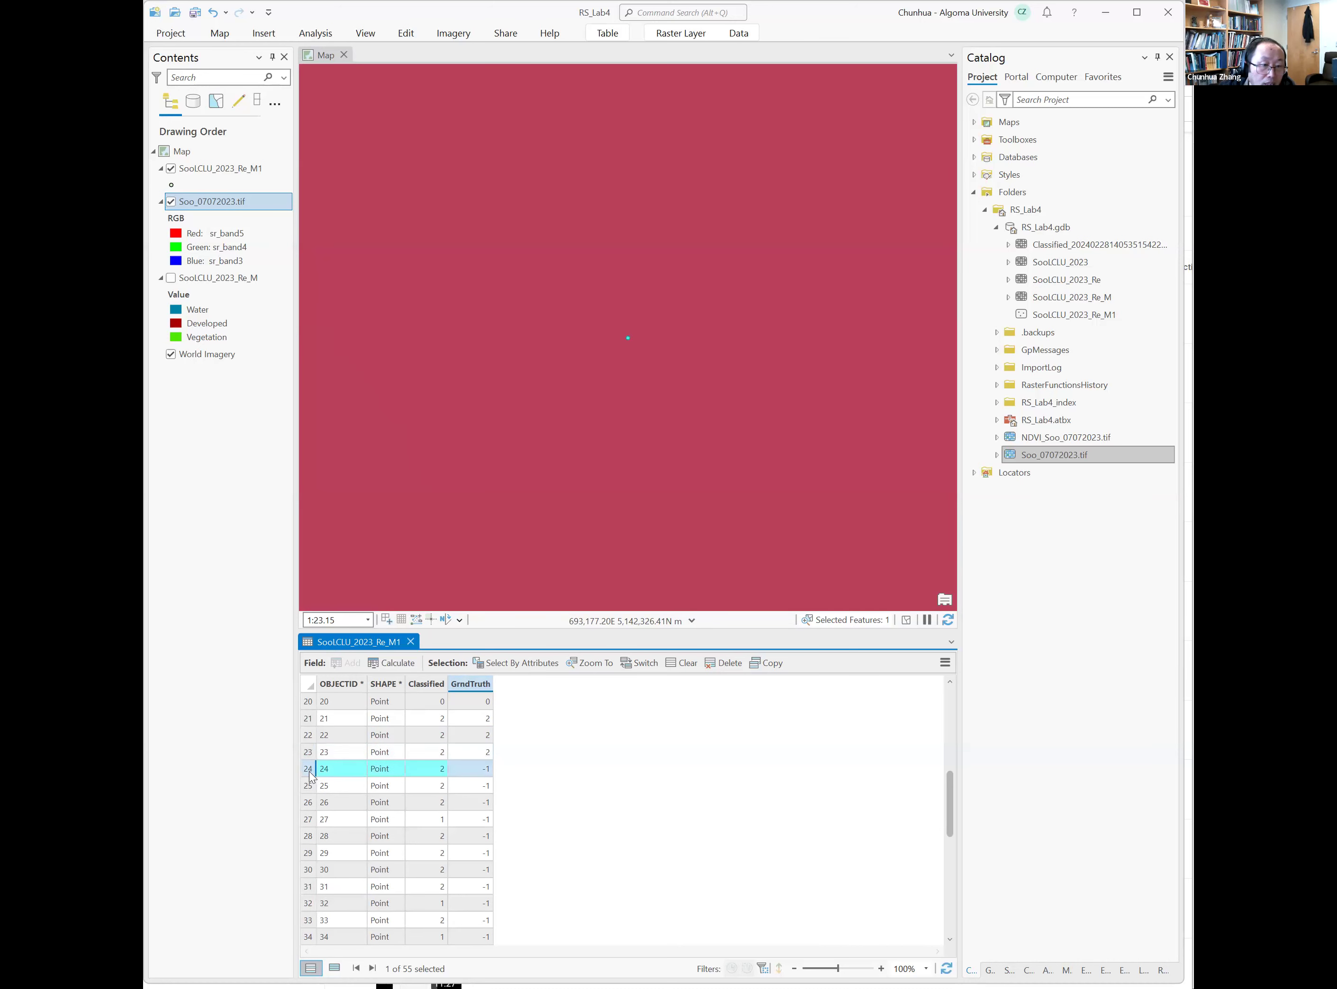
Set the GrndTruth value of assessment point 24 to 2 and check its surroundings against World Imagery by temporarily hiding Soo_07072023.tif
{"action": "double_click", "coordinate": [487, 774]}
{"action": "type", "text": "2"}
{"action": "key", "text": "Return"}
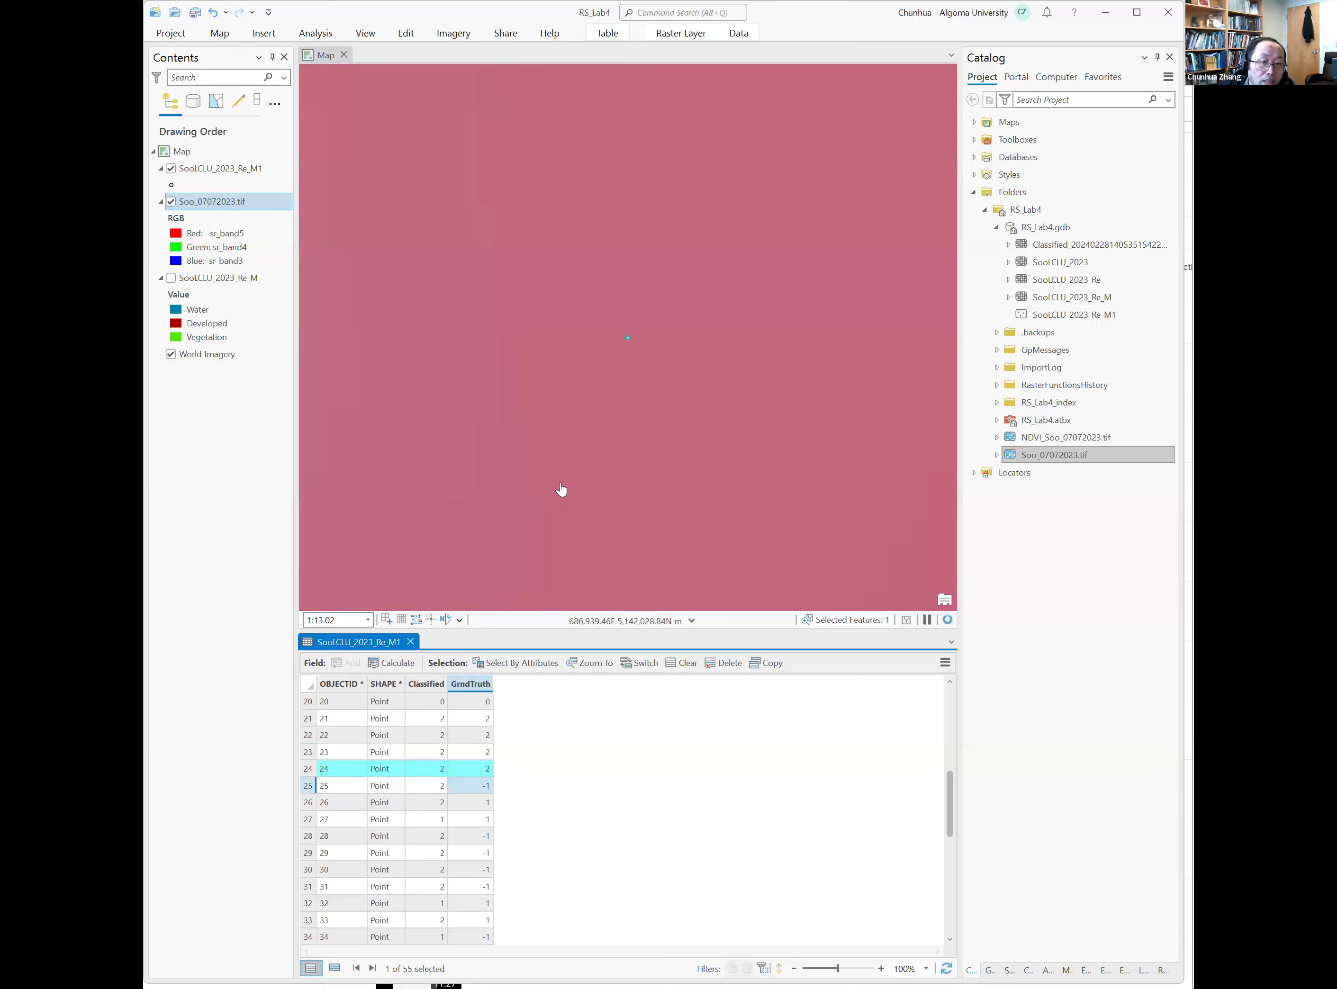
{"action": "scroll", "coordinate": [574, 477], "scroll_direction": "down", "scroll_amount": 8}
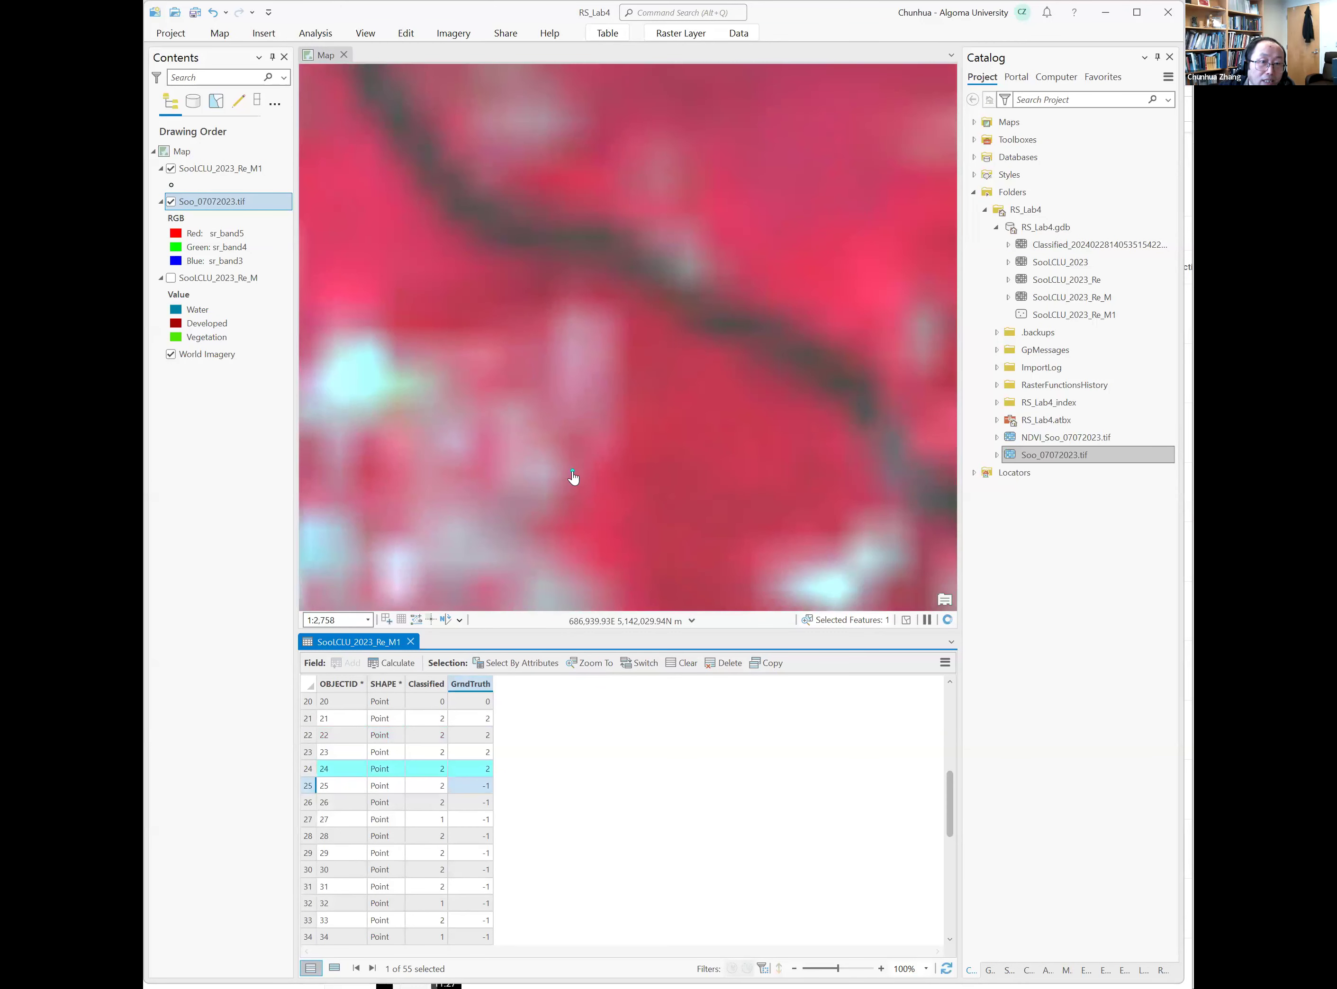
{"action": "scroll", "coordinate": [574, 477], "scroll_direction": "down", "scroll_amount": 5}
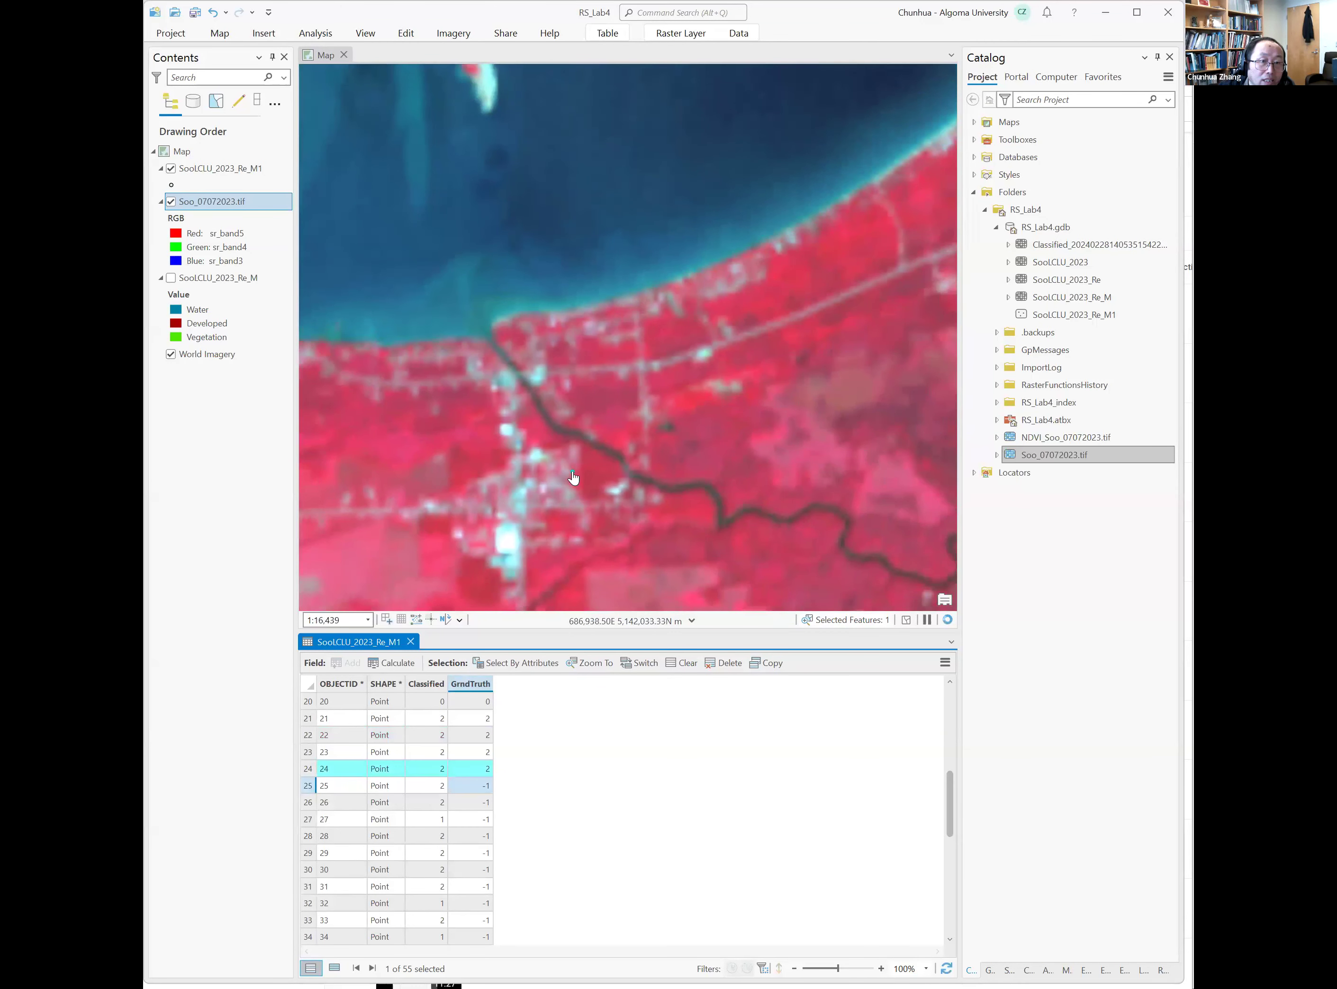
{"action": "scroll", "coordinate": [585, 504], "scroll_direction": "up", "scroll_amount": 3}
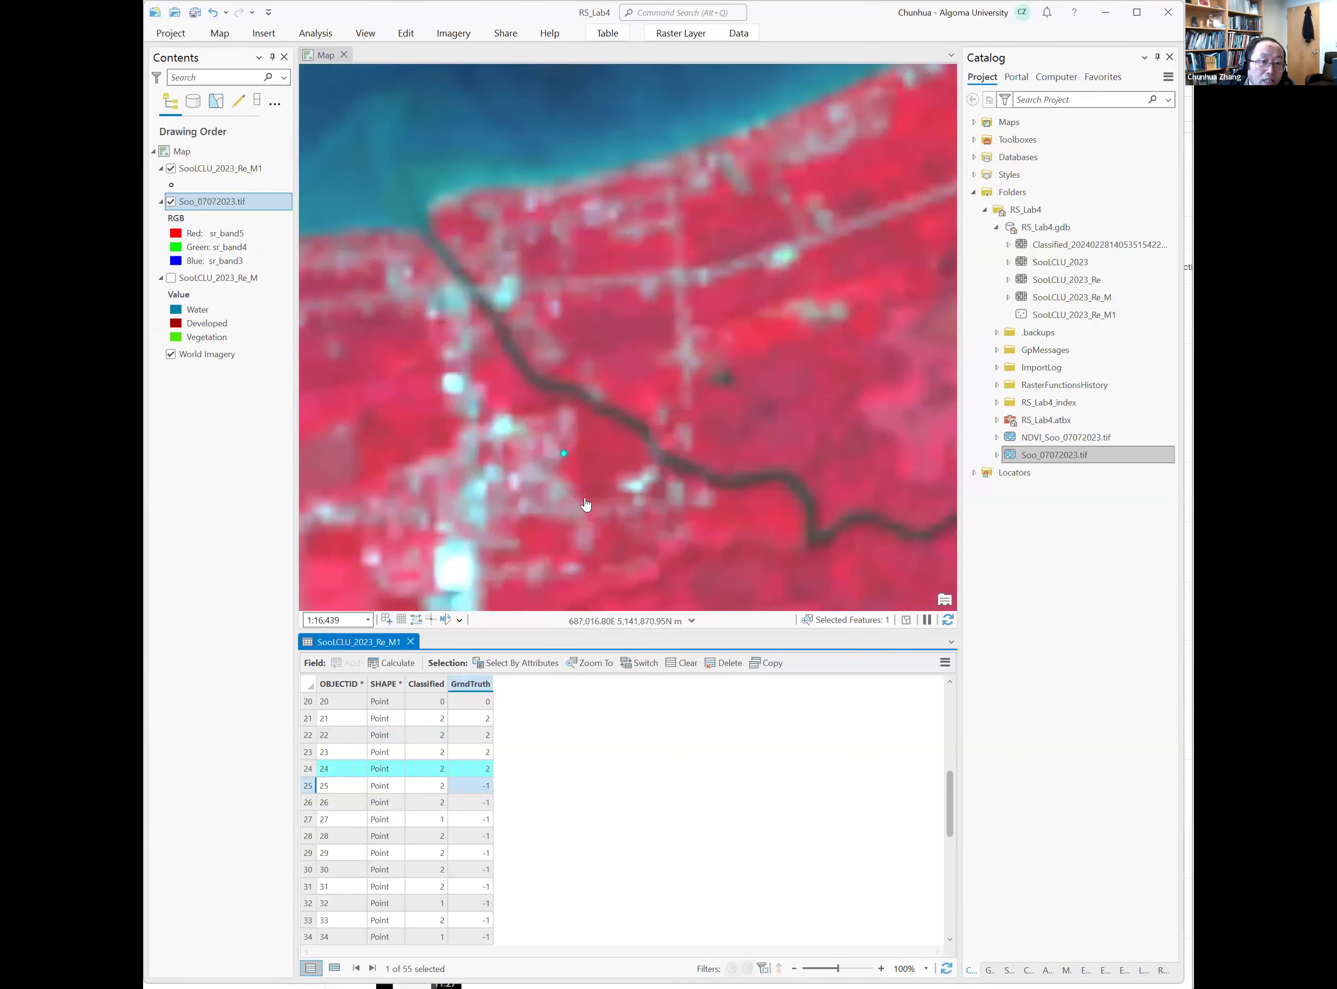
{"action": "scroll", "coordinate": [585, 503], "scroll_direction": "up", "scroll_amount": 3}
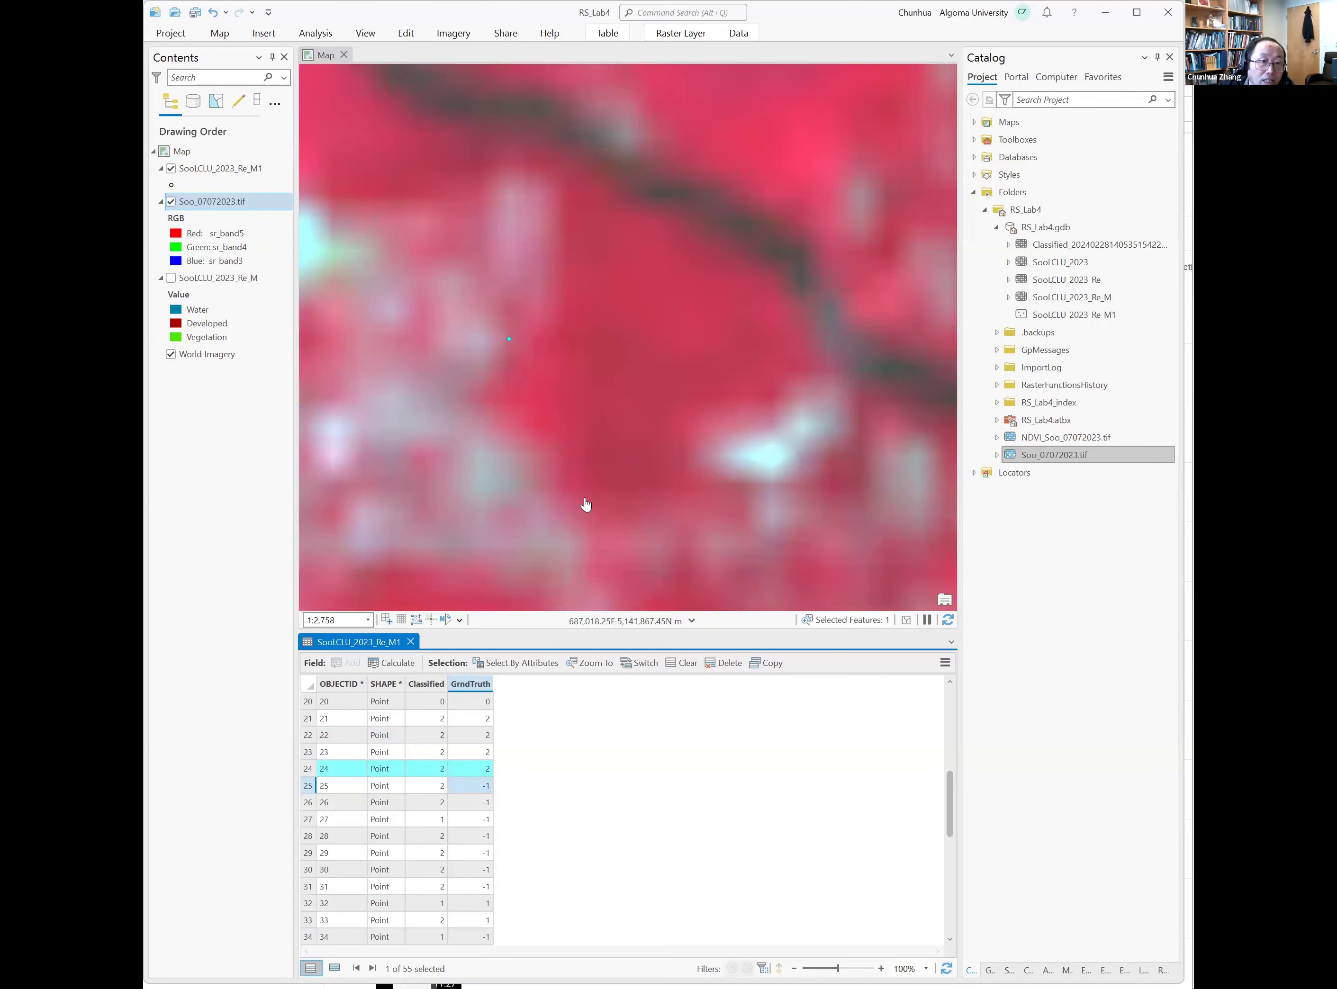
{"action": "left_click", "coordinate": [174, 203]}
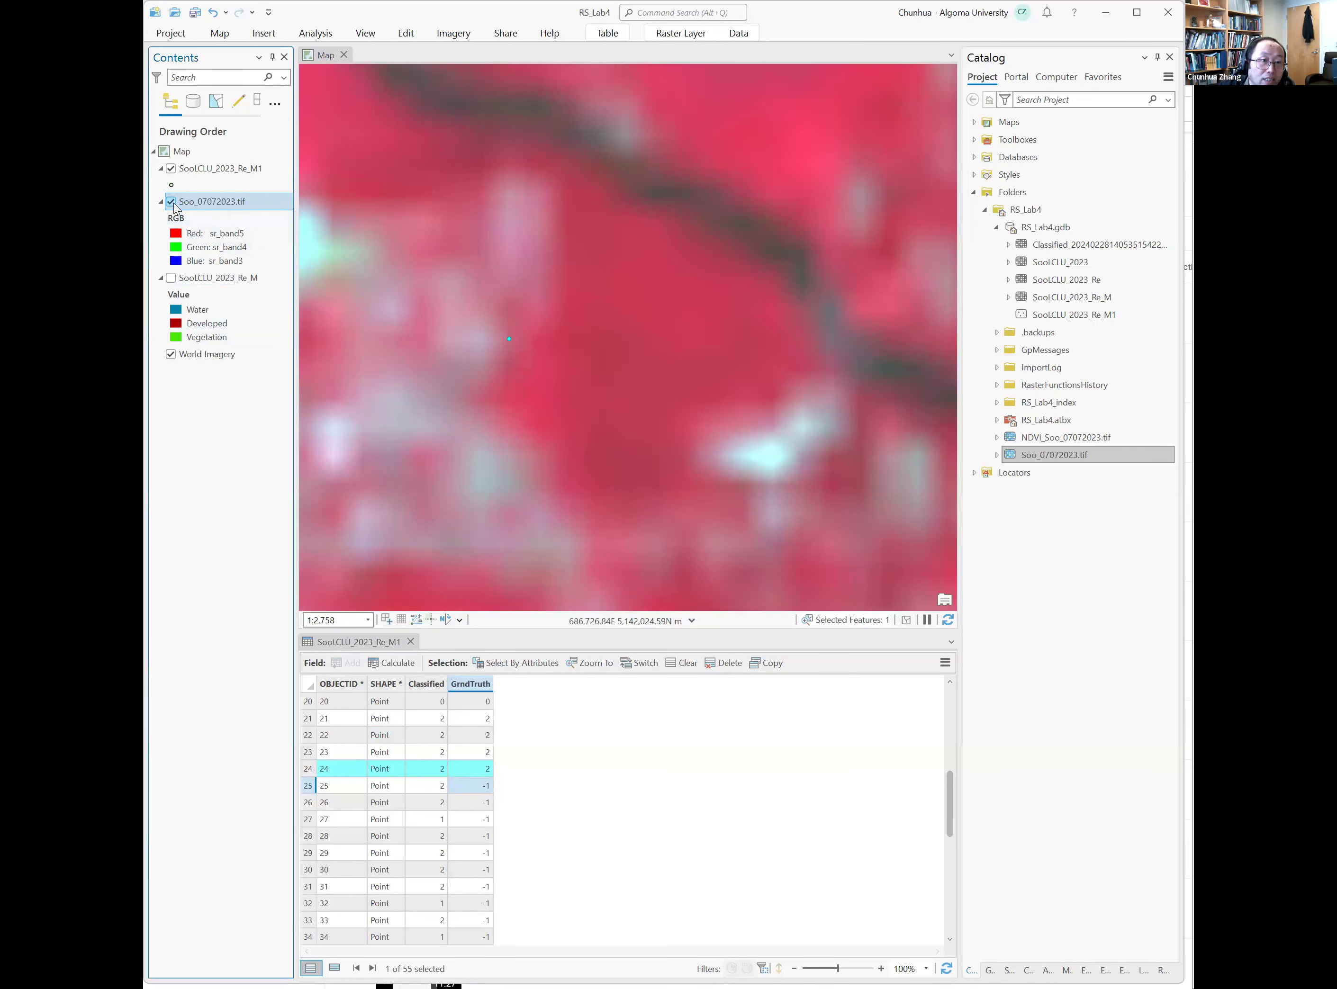
{"action": "left_click", "coordinate": [172, 202]}
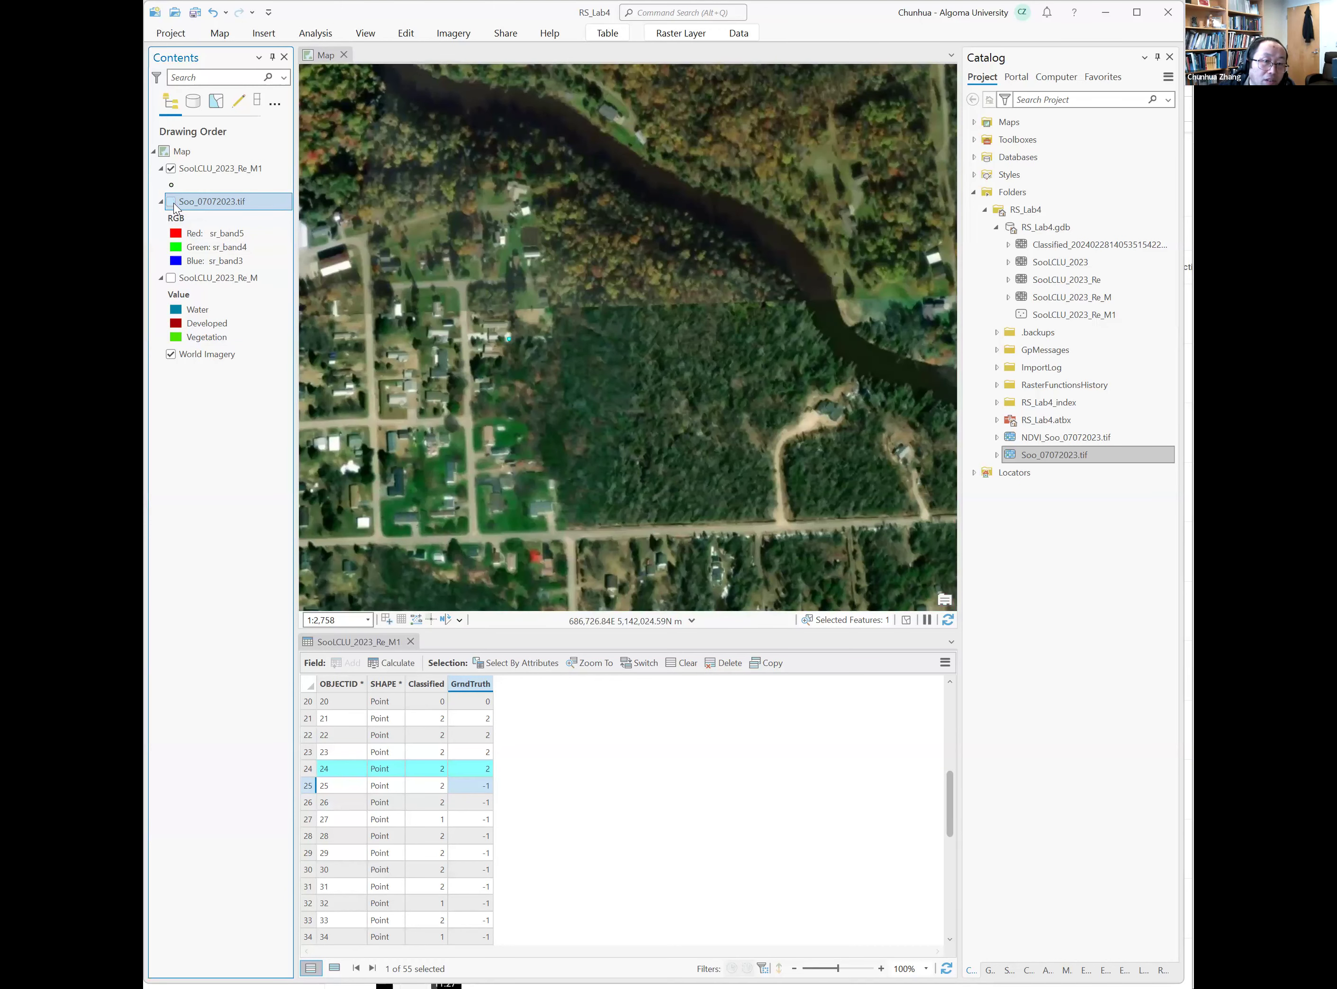
{"action": "left_click", "coordinate": [173, 202]}
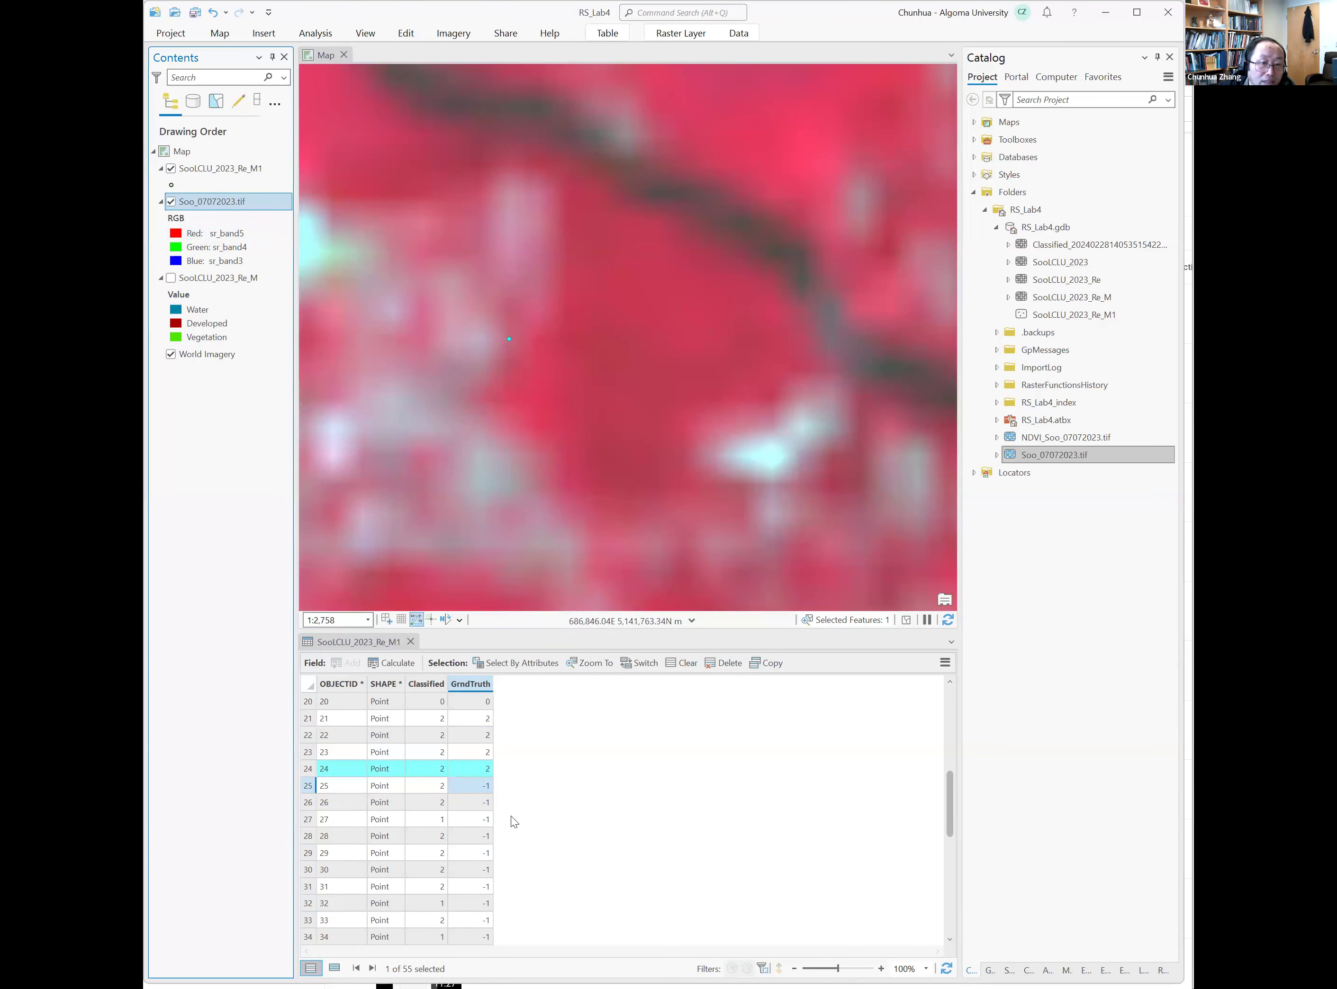
Zoom to assessment points 25 and 26 in turn and set the GrndTruth value of each to 2
{"action": "double_click", "coordinate": [309, 786]}
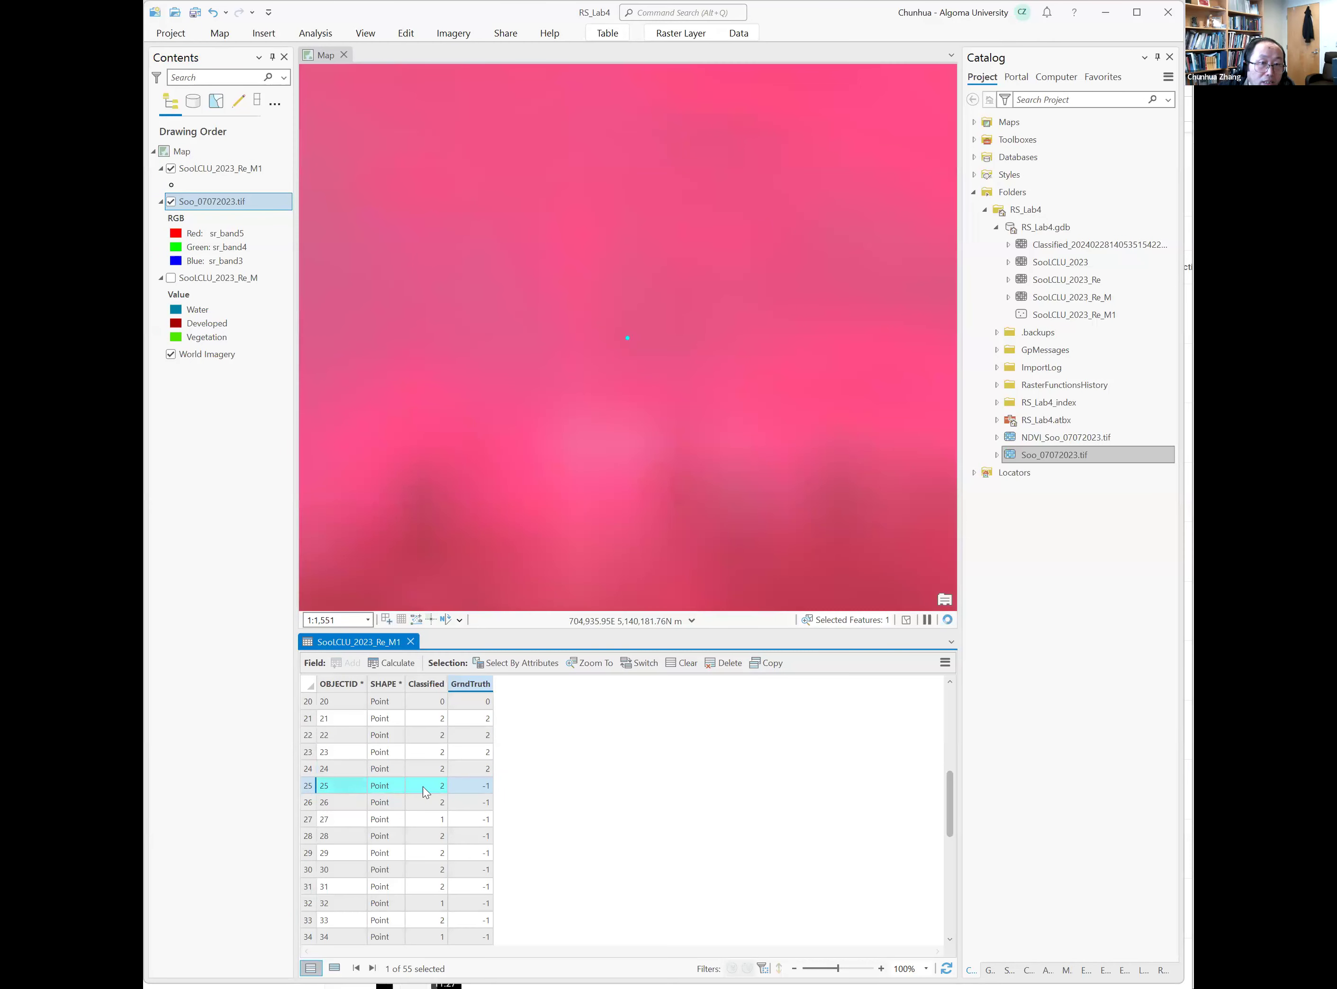
{"action": "double_click", "coordinate": [484, 785]}
{"action": "type", "text": "2"}
{"action": "key", "text": "Return"}
{"action": "double_click", "coordinate": [316, 806]}
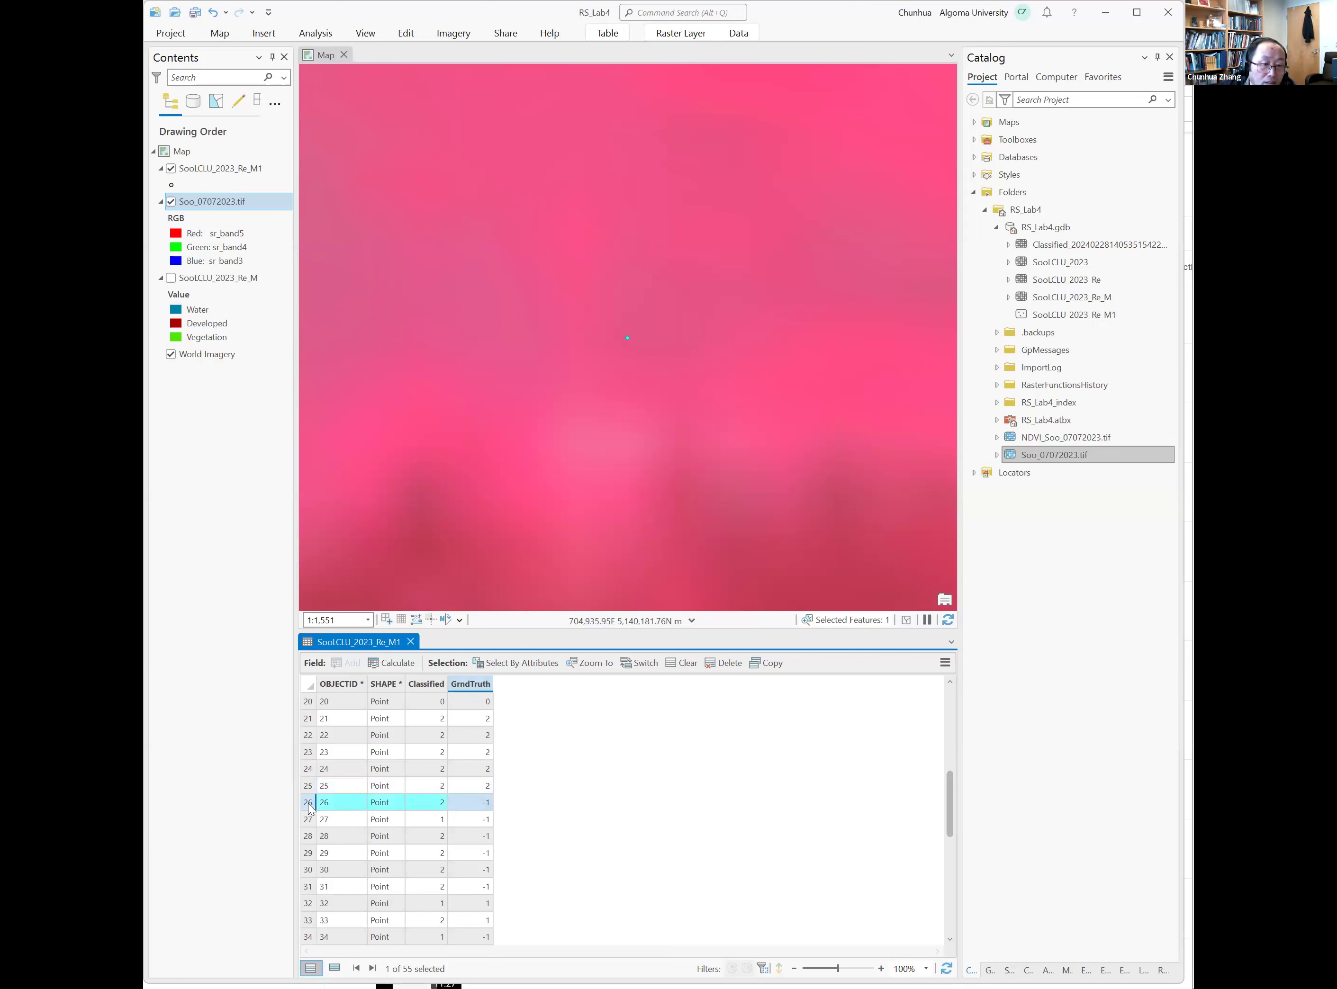
{"action": "double_click", "coordinate": [479, 805]}
{"action": "type", "text": "2"}
{"action": "key", "text": "Return"}
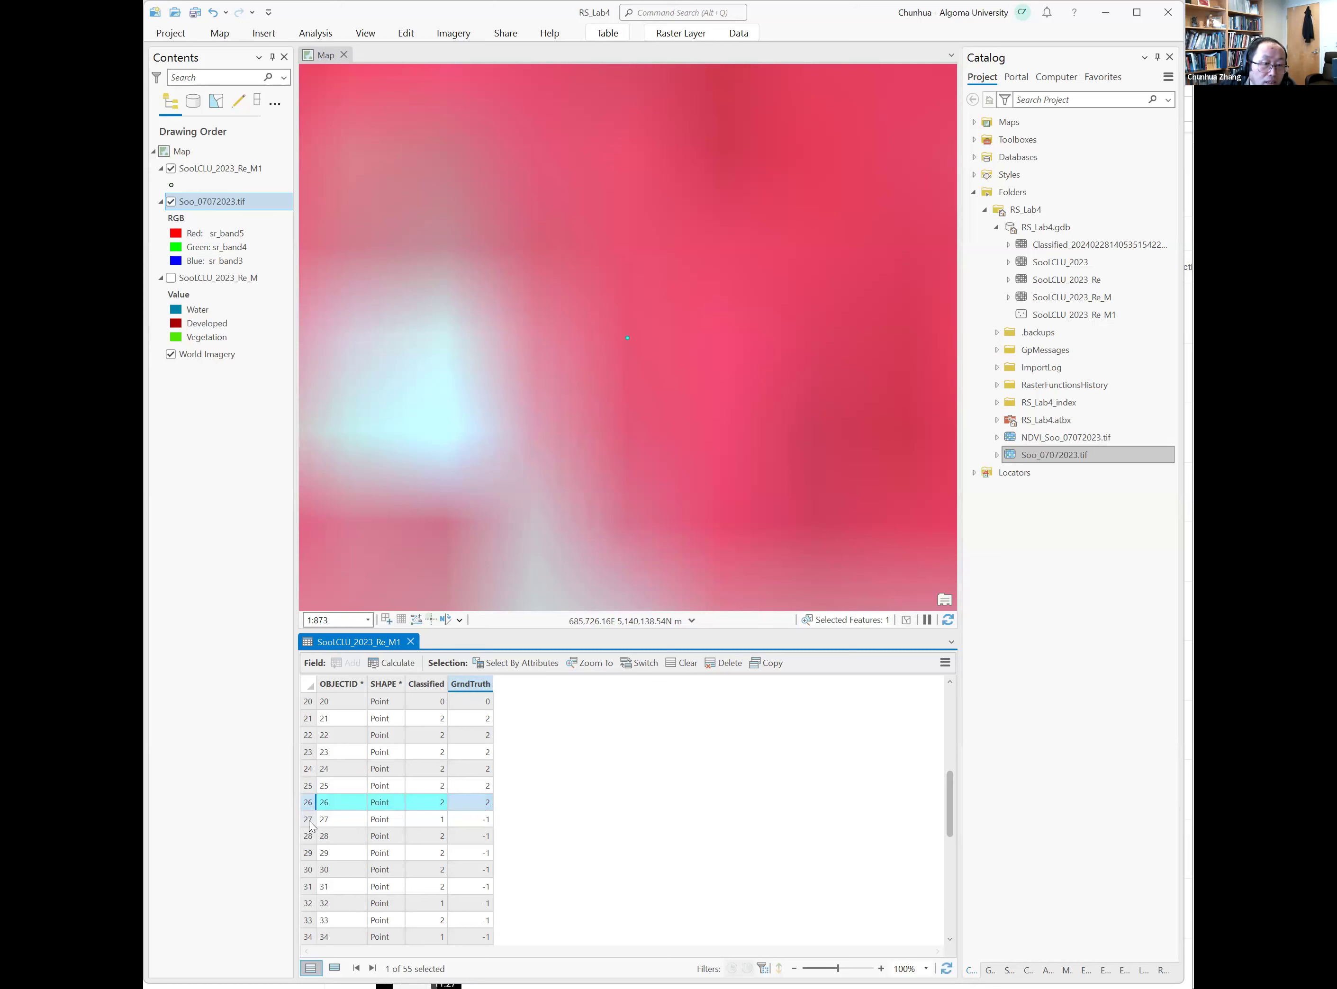
Zoom to assessment point 27, check its surroundings on Soo_07072023.tif, and set its GrndTruth value to 2
{"action": "double_click", "coordinate": [309, 820]}
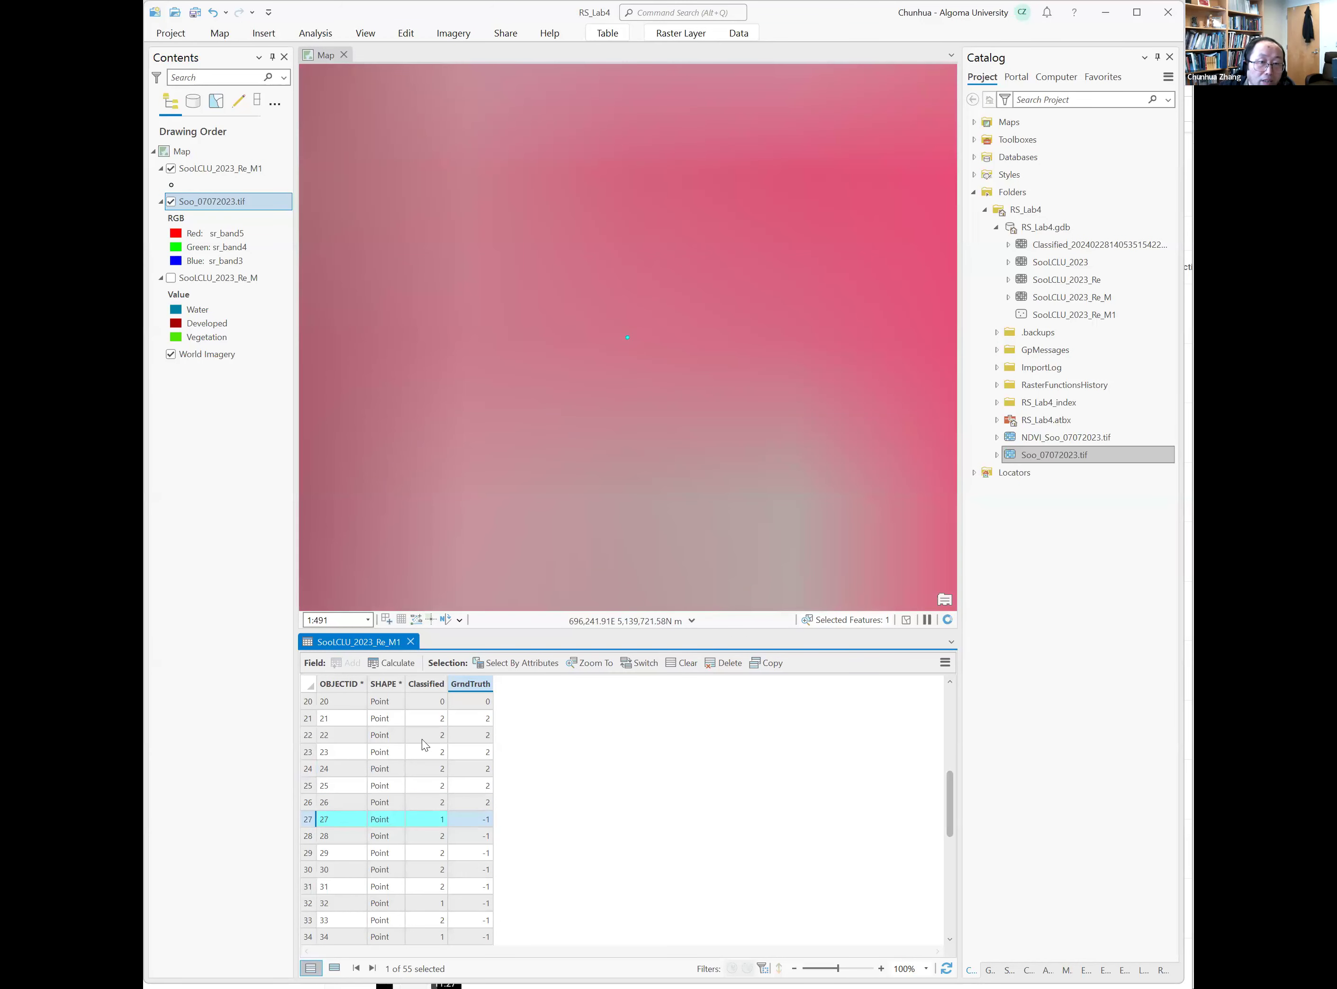
{"action": "scroll", "coordinate": [628, 494], "scroll_direction": "down", "scroll_amount": 3}
{"action": "scroll", "coordinate": [627, 494], "scroll_direction": "down", "scroll_amount": 3}
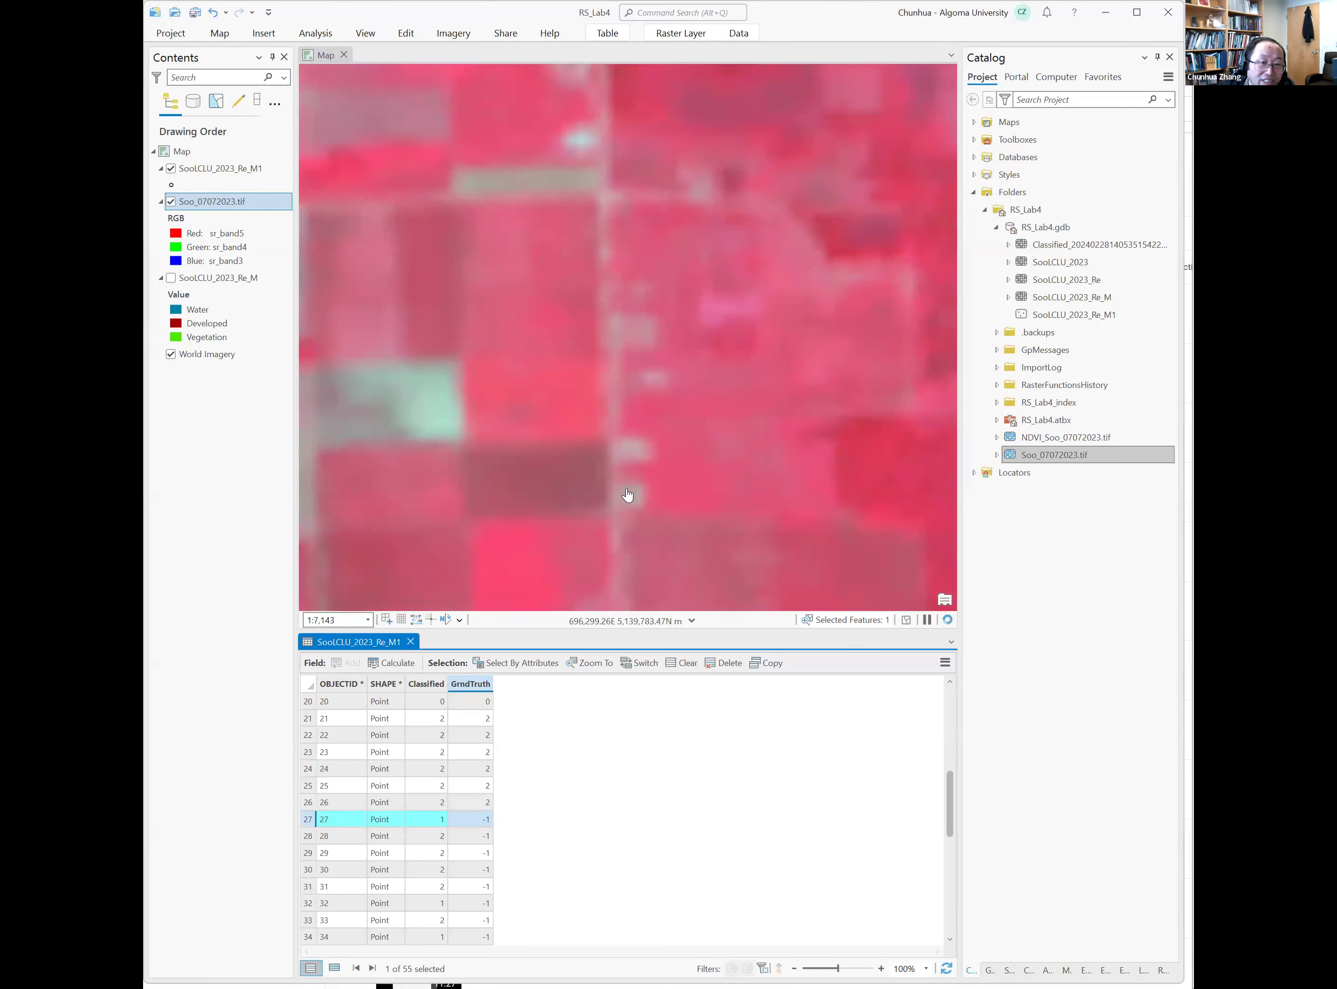
{"action": "scroll", "coordinate": [647, 508], "scroll_direction": "up", "scroll_amount": 3}
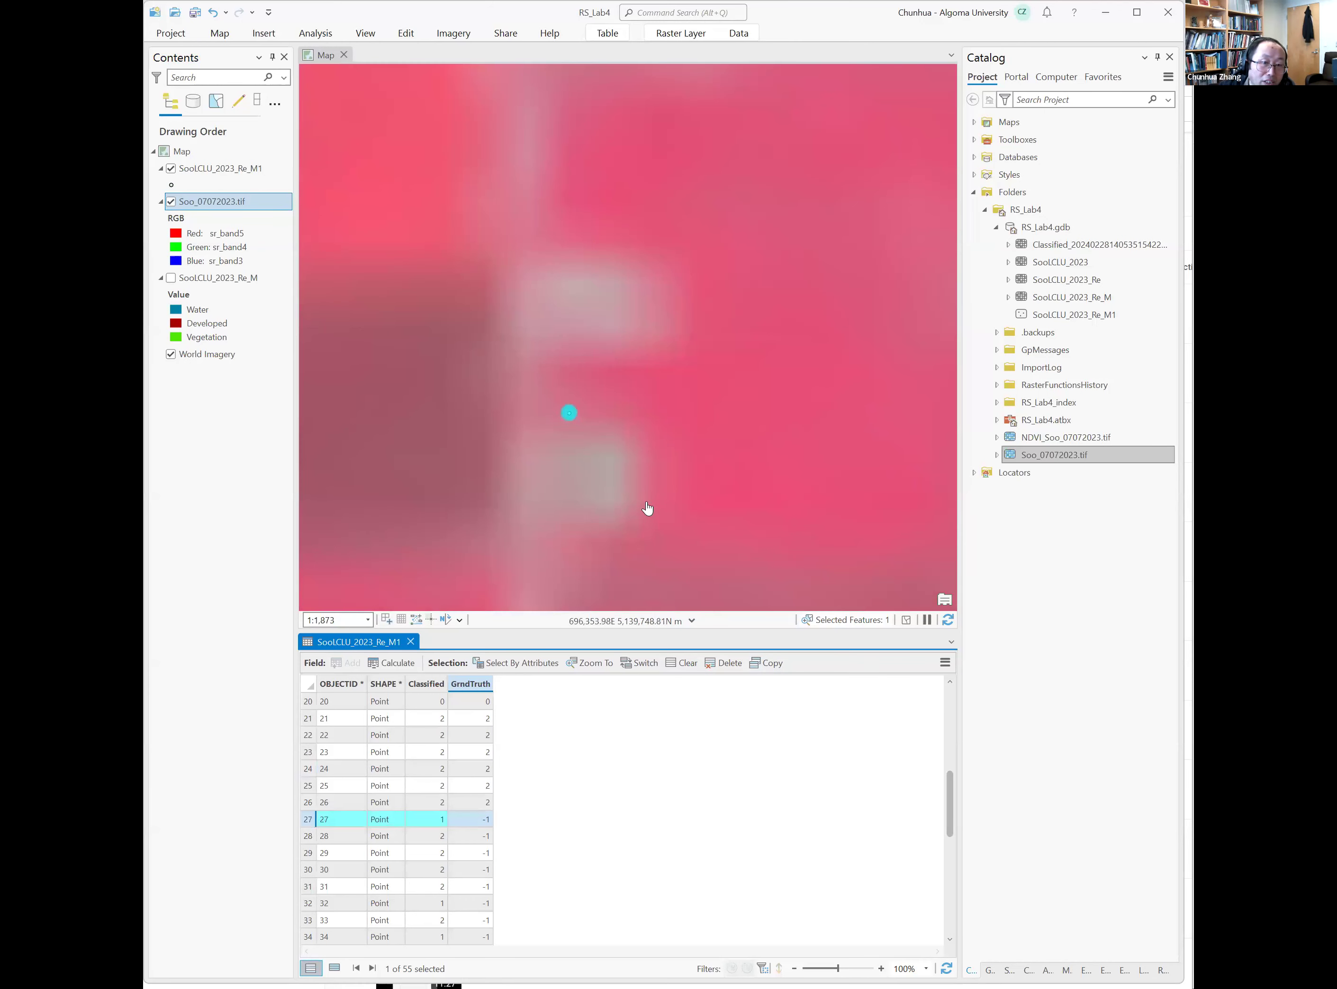
{"action": "type", "text": "2"}
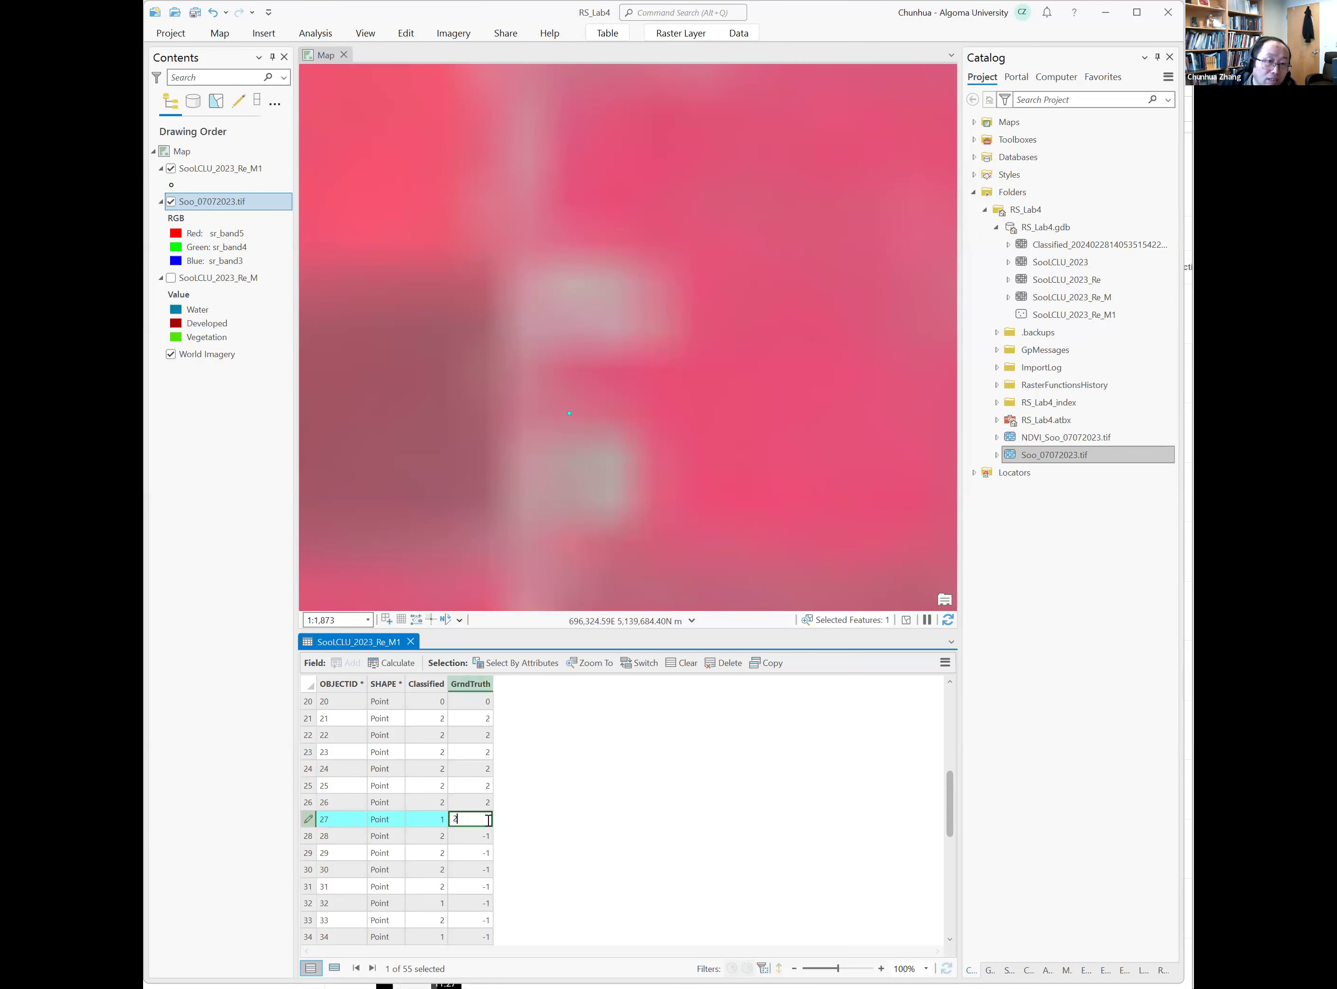
{"action": "key", "text": "Return"}
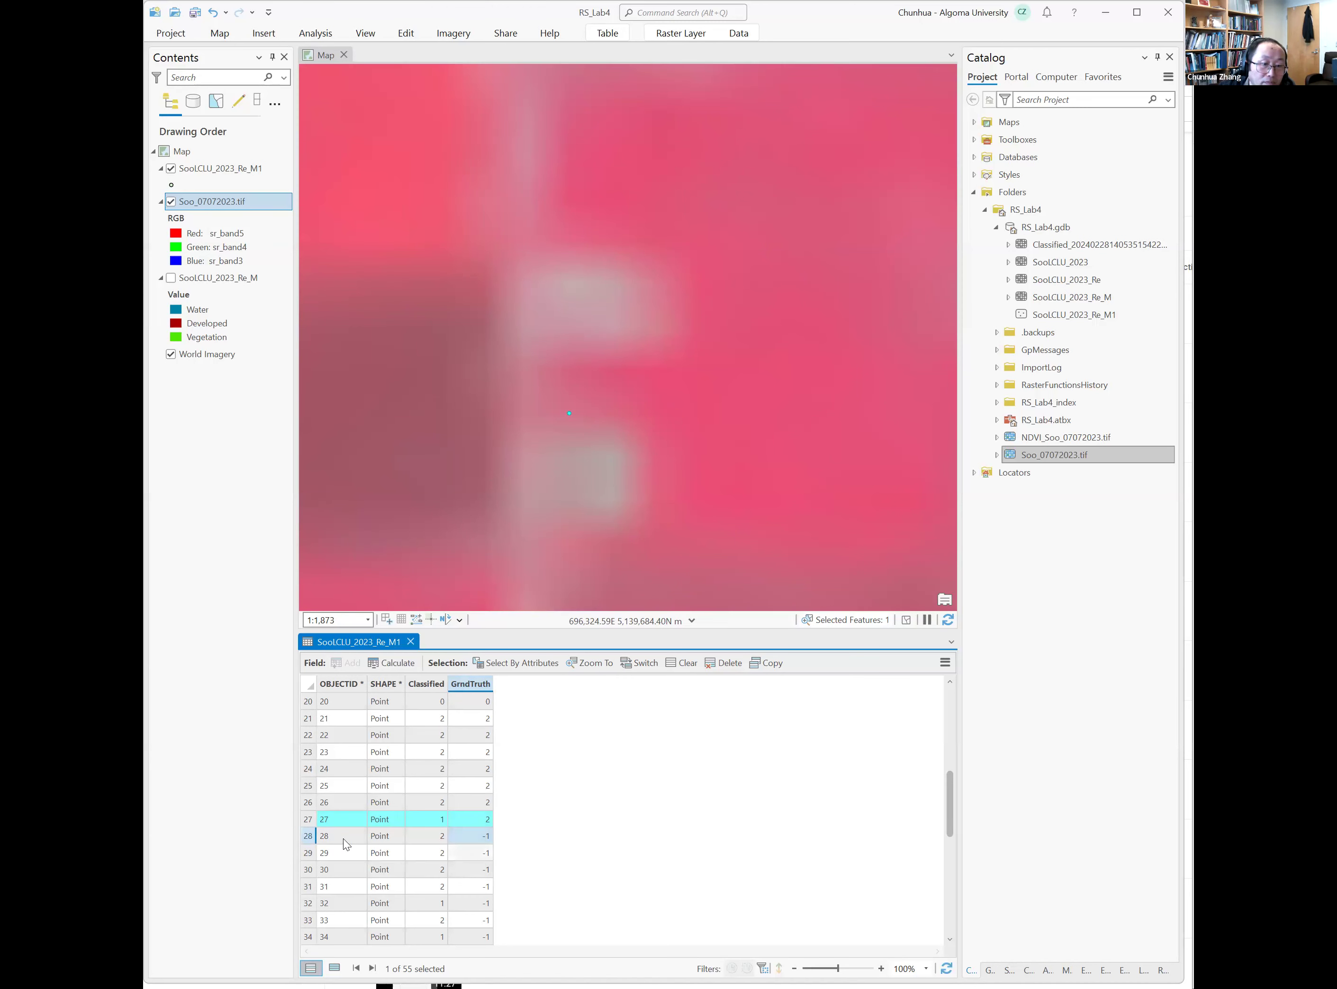
Zoom to assessment points 28 and 29 in turn and set the GrndTruth value of each to 2
{"action": "double_click", "coordinate": [309, 838]}
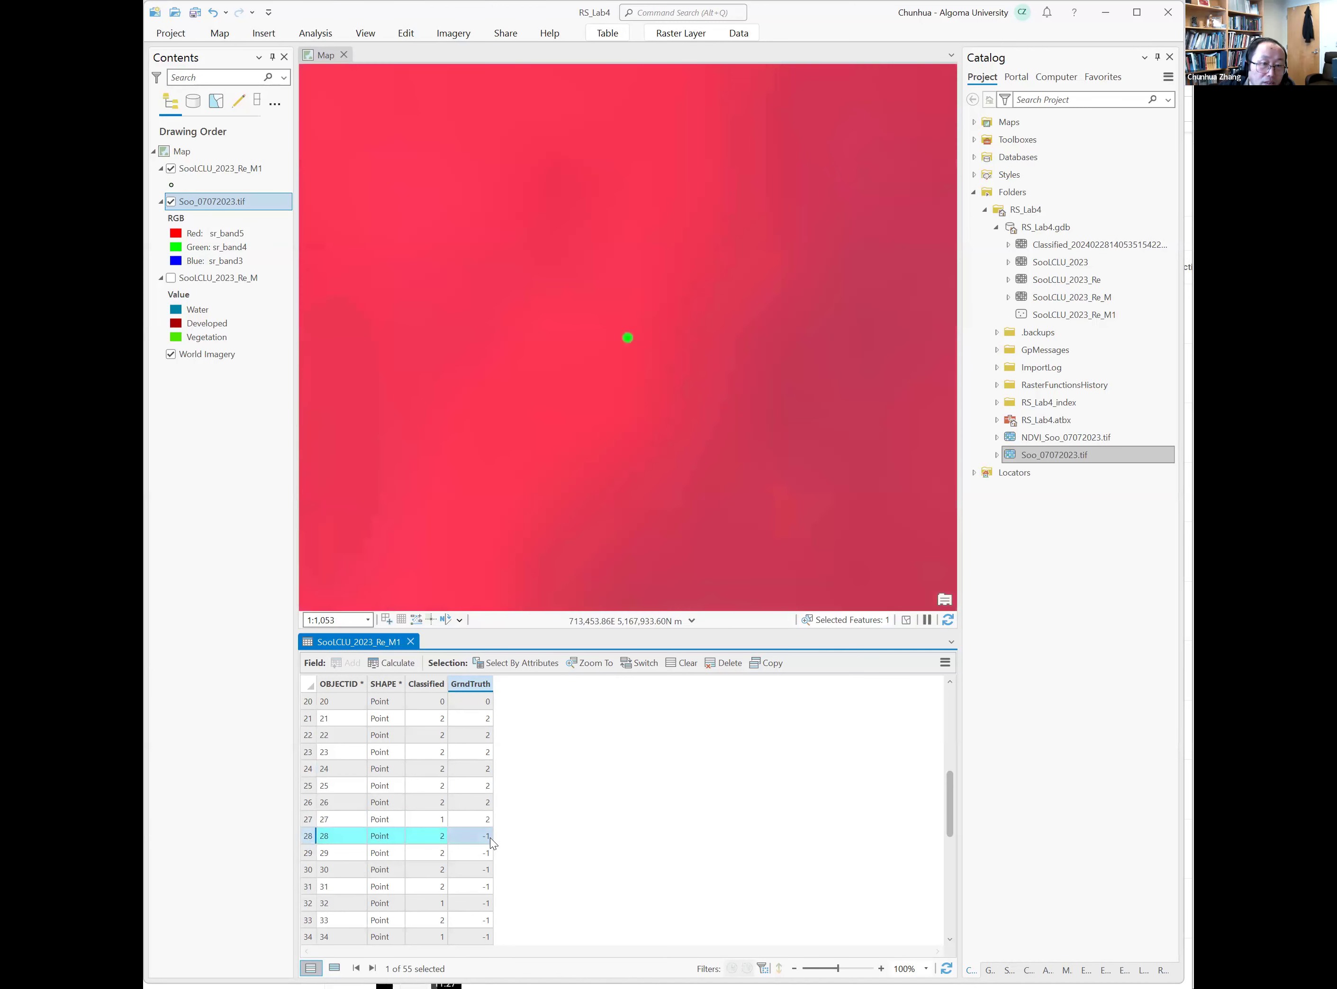
{"action": "double_click", "coordinate": [489, 837]}
{"action": "type", "text": "2"}
{"action": "key", "text": "Return"}
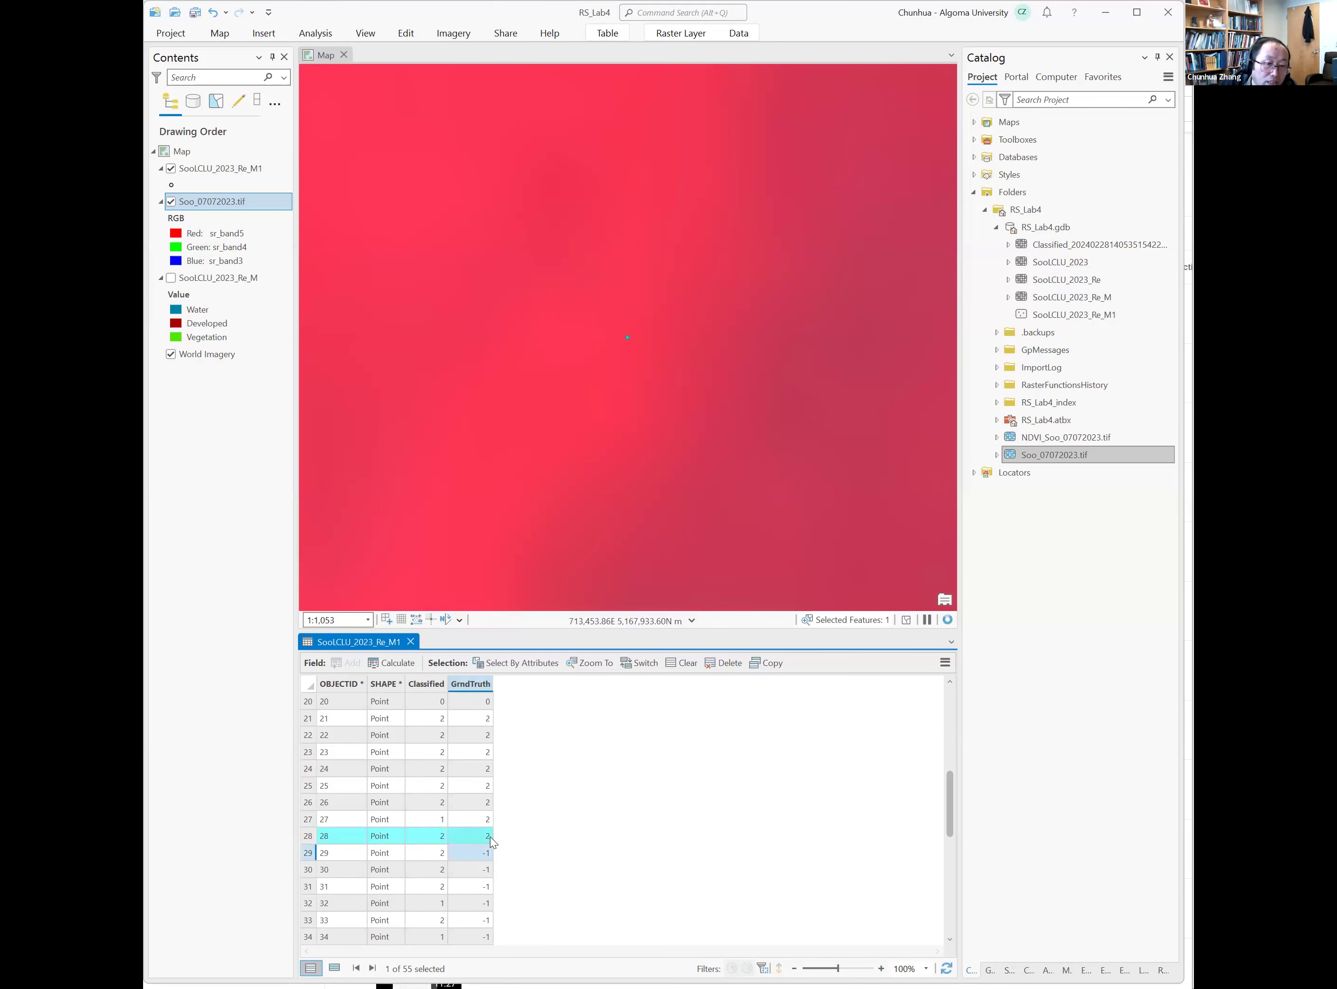
{"action": "double_click", "coordinate": [310, 853]}
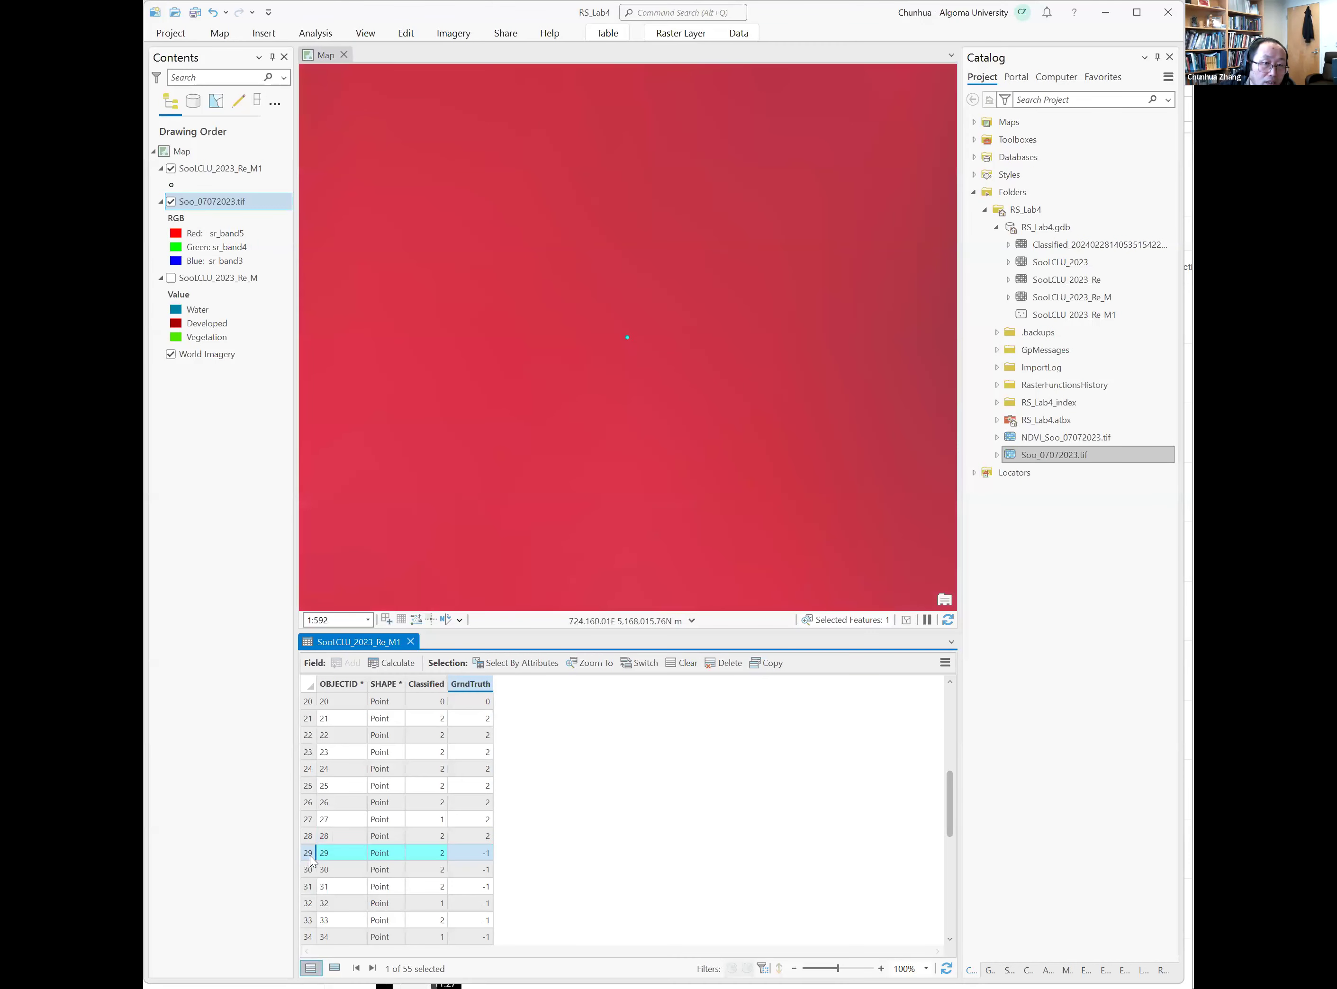
{"action": "double_click", "coordinate": [450, 853]}
{"action": "type", "text": "2"}
{"action": "key", "text": "Return"}
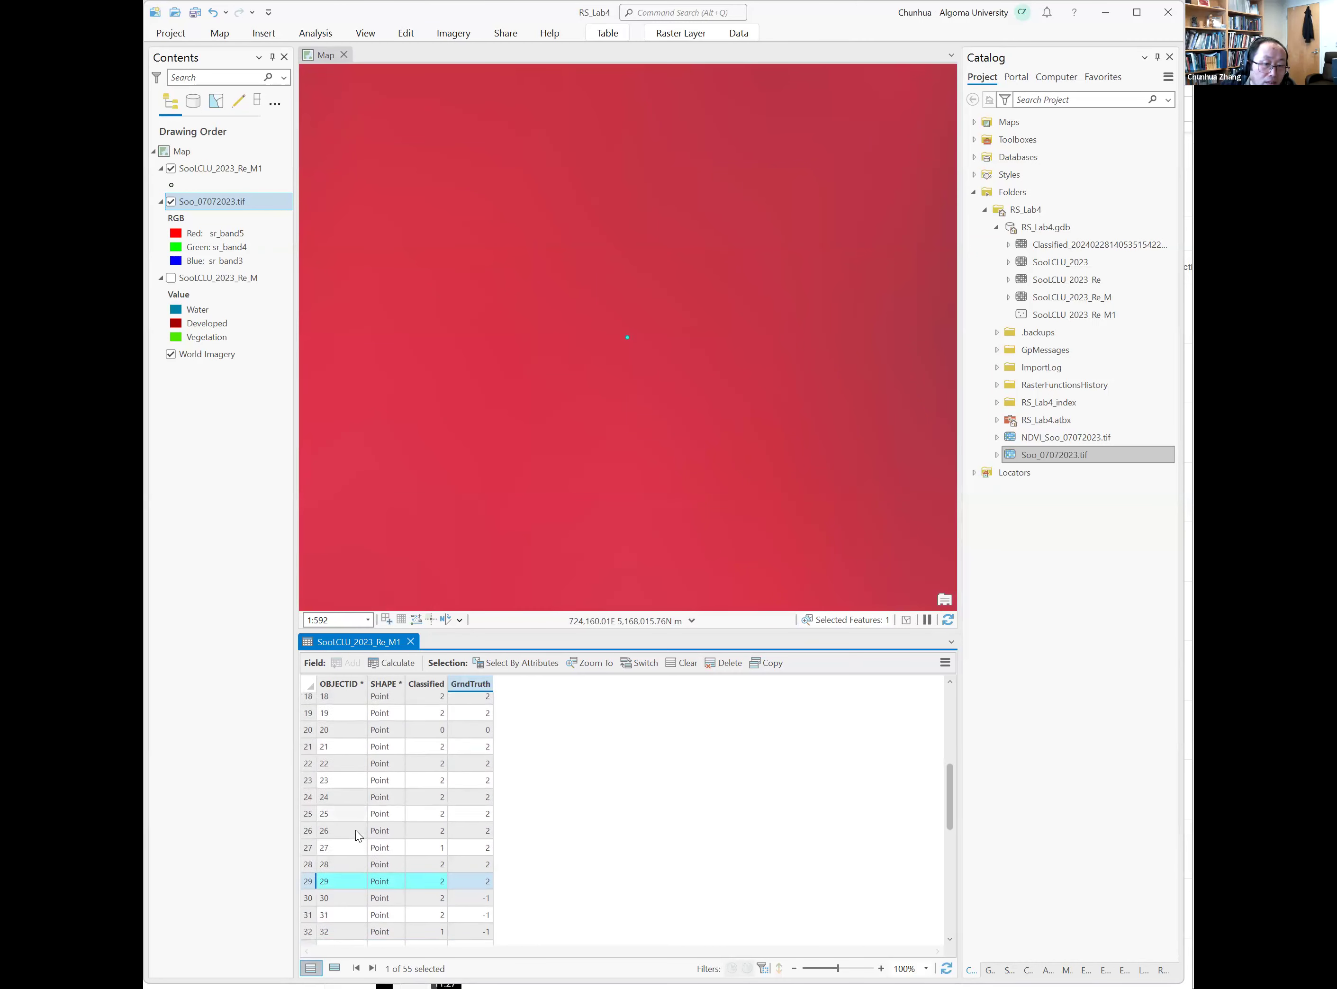
Zoom to assessment points 30 and 31 in turn and set the GrndTruth value of each to 2
{"action": "double_click", "coordinate": [312, 869]}
{"action": "double_click", "coordinate": [471, 869]}
{"action": "type", "text": "2"}
{"action": "key", "text": "Return"}
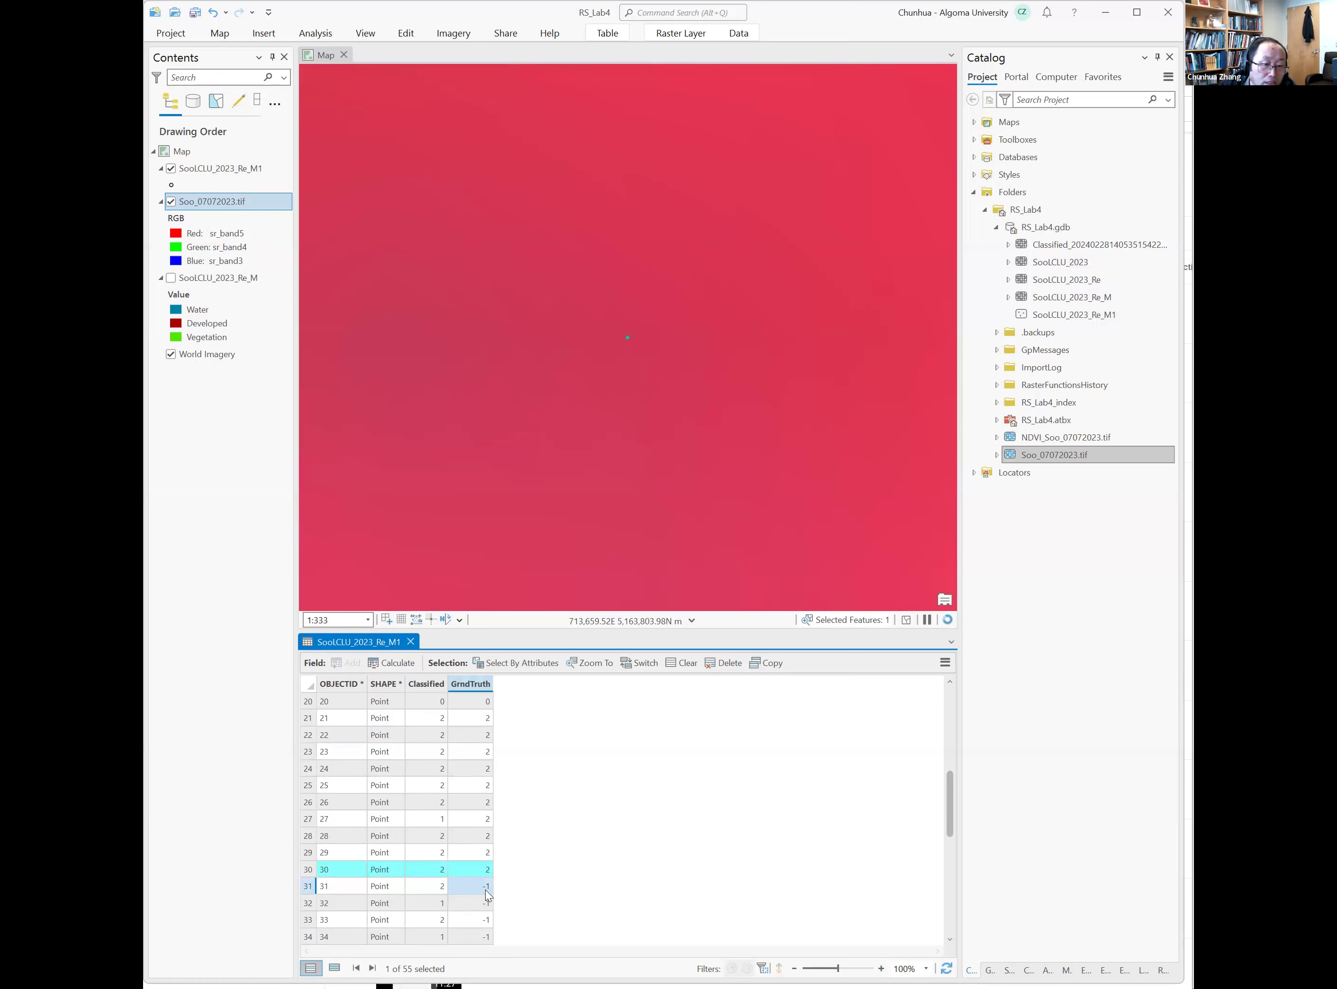
{"action": "double_click", "coordinate": [309, 886]}
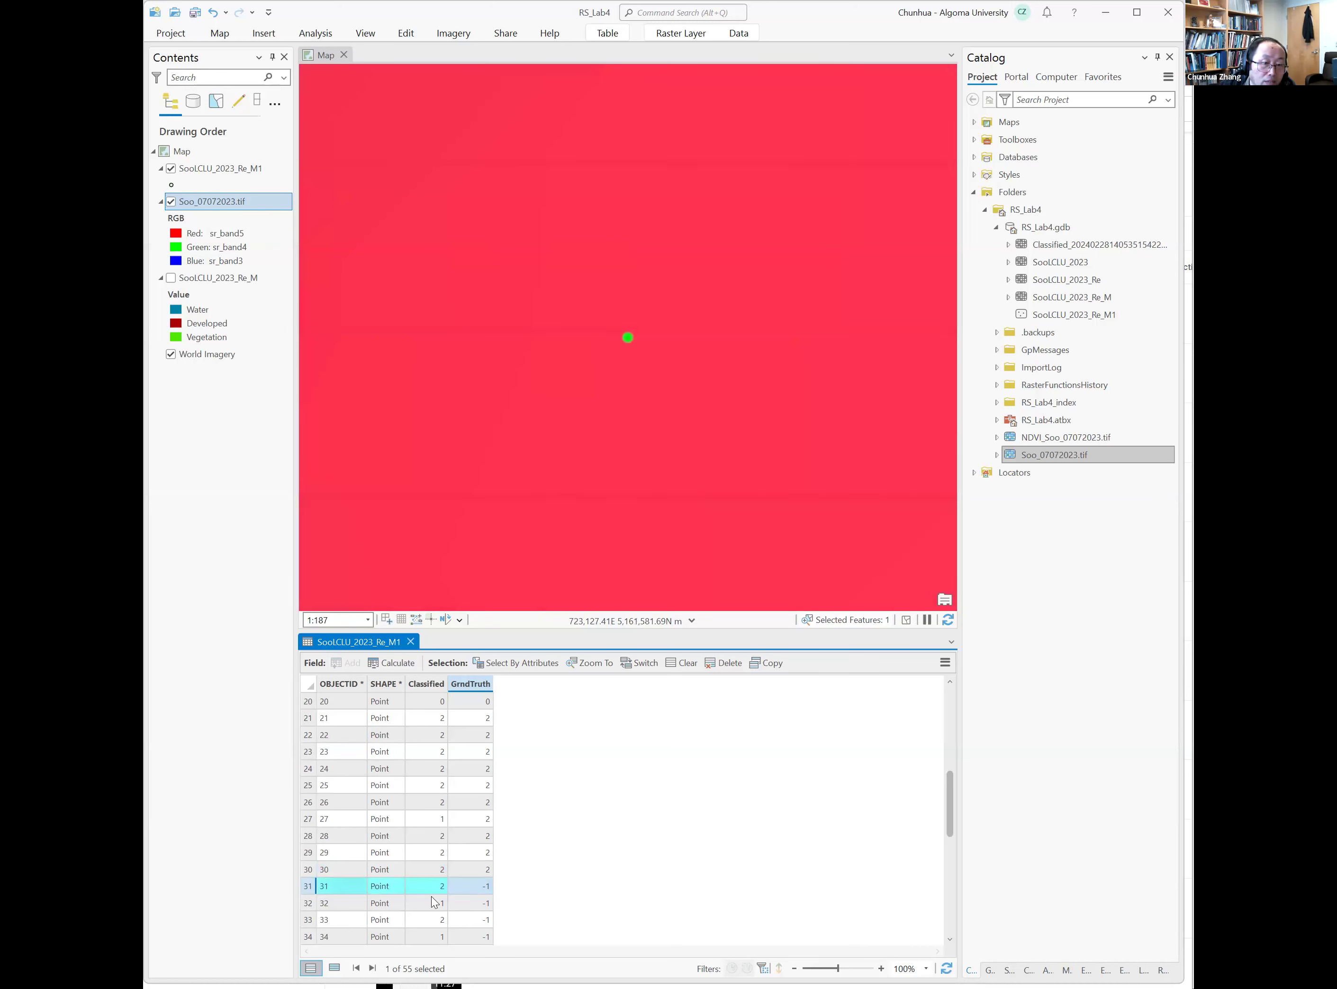
{"action": "double_click", "coordinate": [484, 887]}
{"action": "type", "text": "2"}
{"action": "key", "text": "Return"}
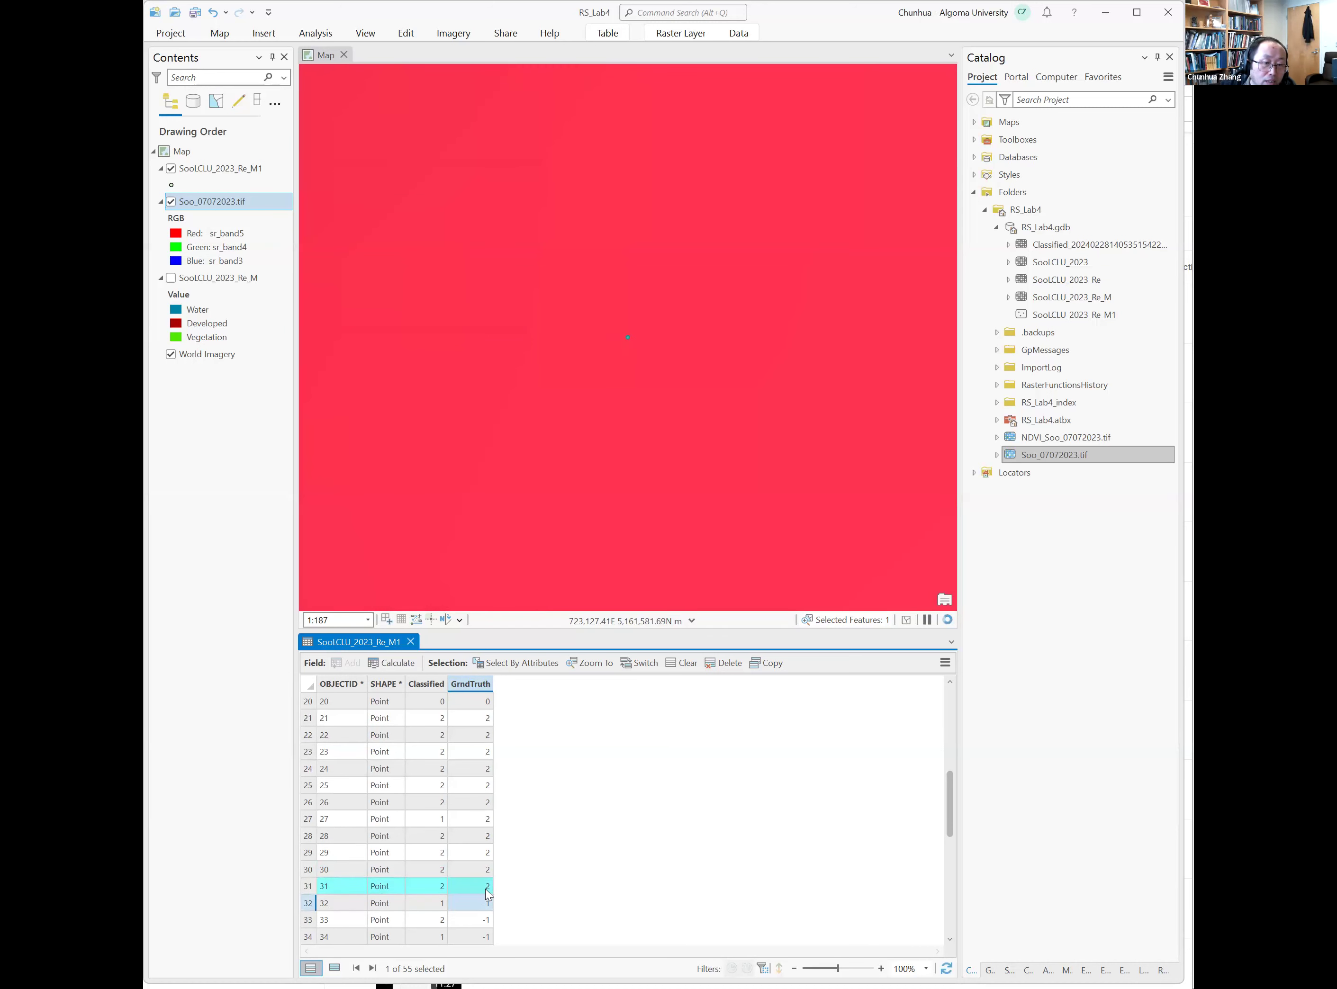
Zoom to assessment point 32, check its wider surroundings on Soo_07072023.tif, and set its GrndTruth value to 2
{"action": "double_click", "coordinate": [309, 902]}
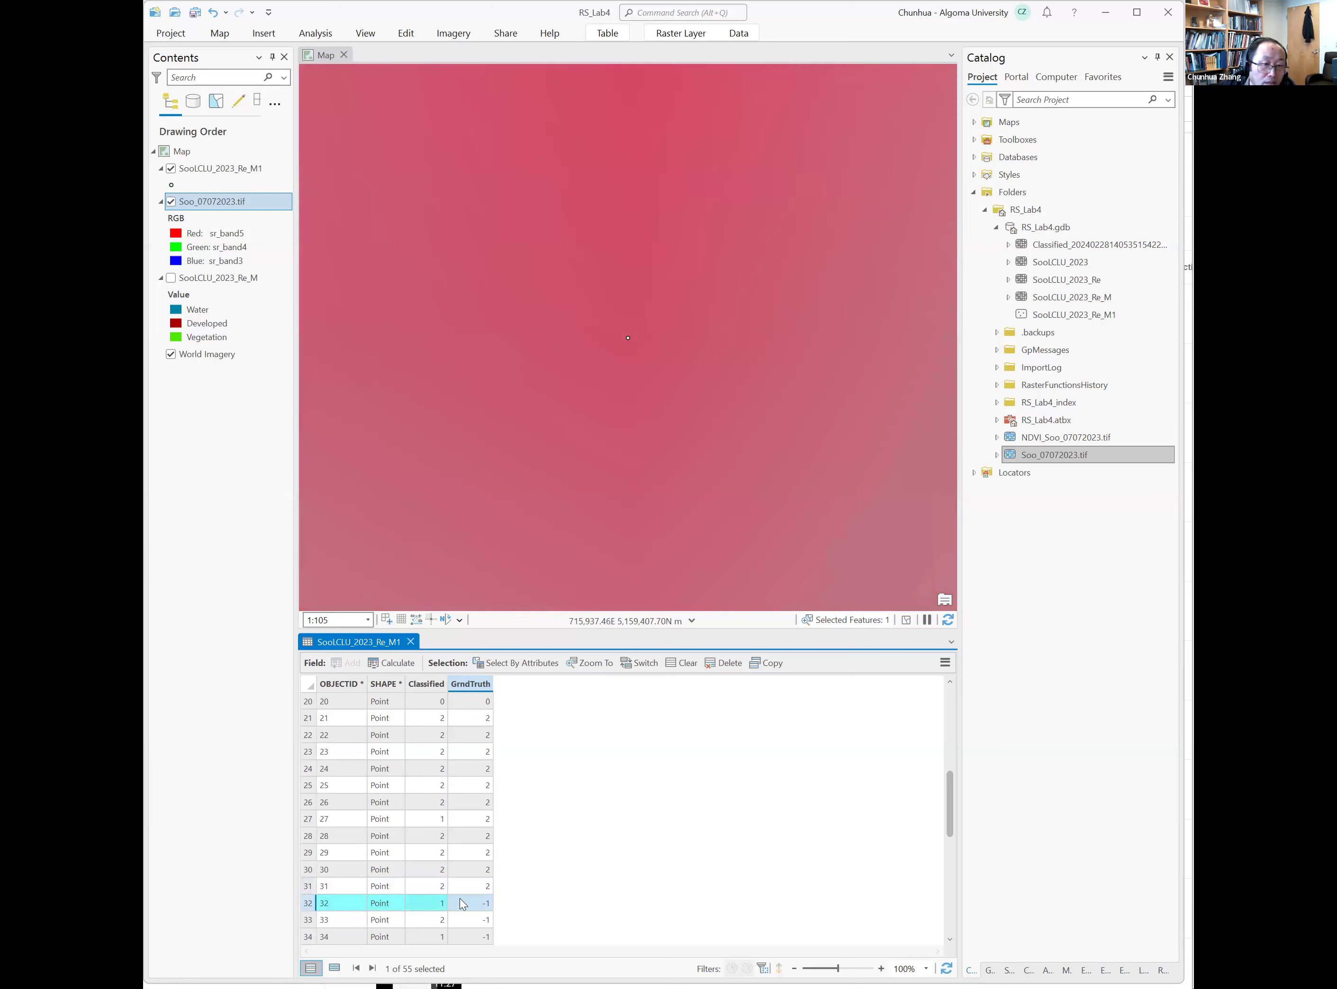
{"action": "scroll", "coordinate": [592, 426], "scroll_direction": "down", "scroll_amount": 5}
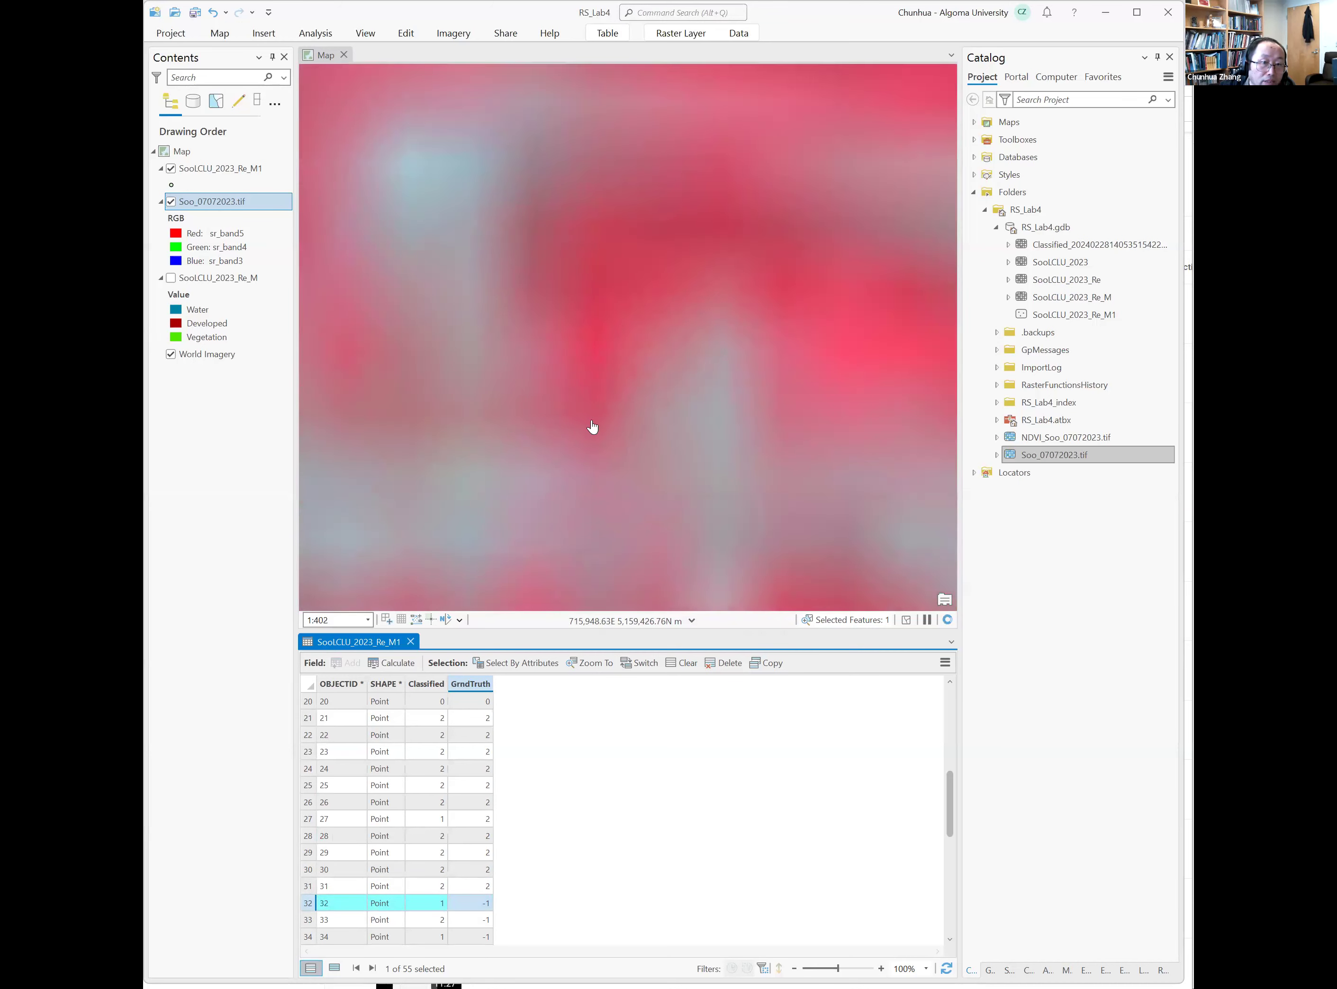
{"action": "scroll", "coordinate": [592, 426], "scroll_direction": "down", "scroll_amount": 2}
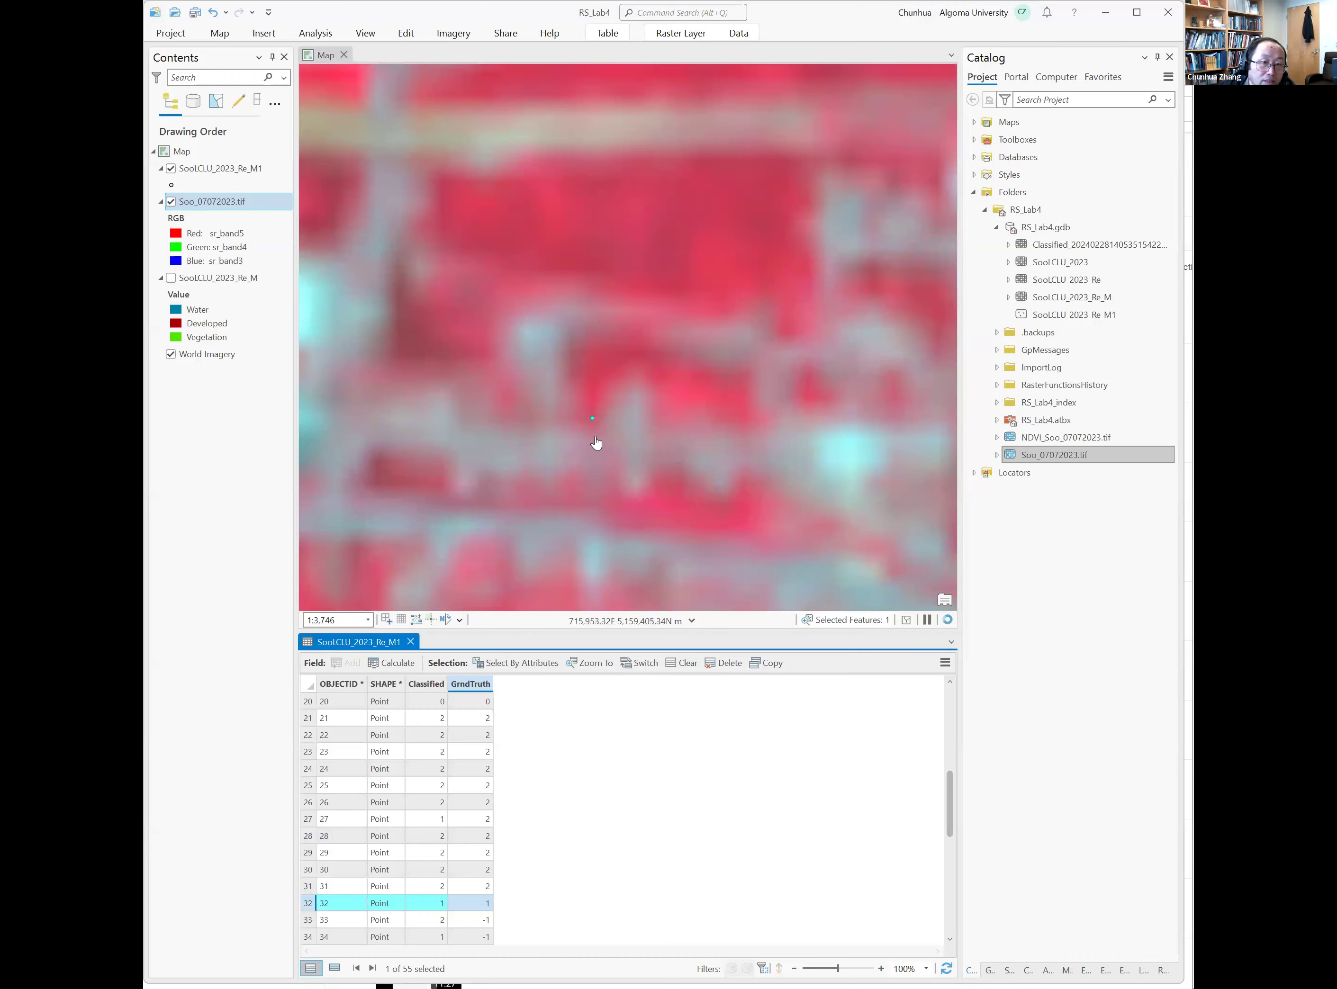
{"action": "scroll", "coordinate": [596, 438], "scroll_direction": "down", "scroll_amount": 2}
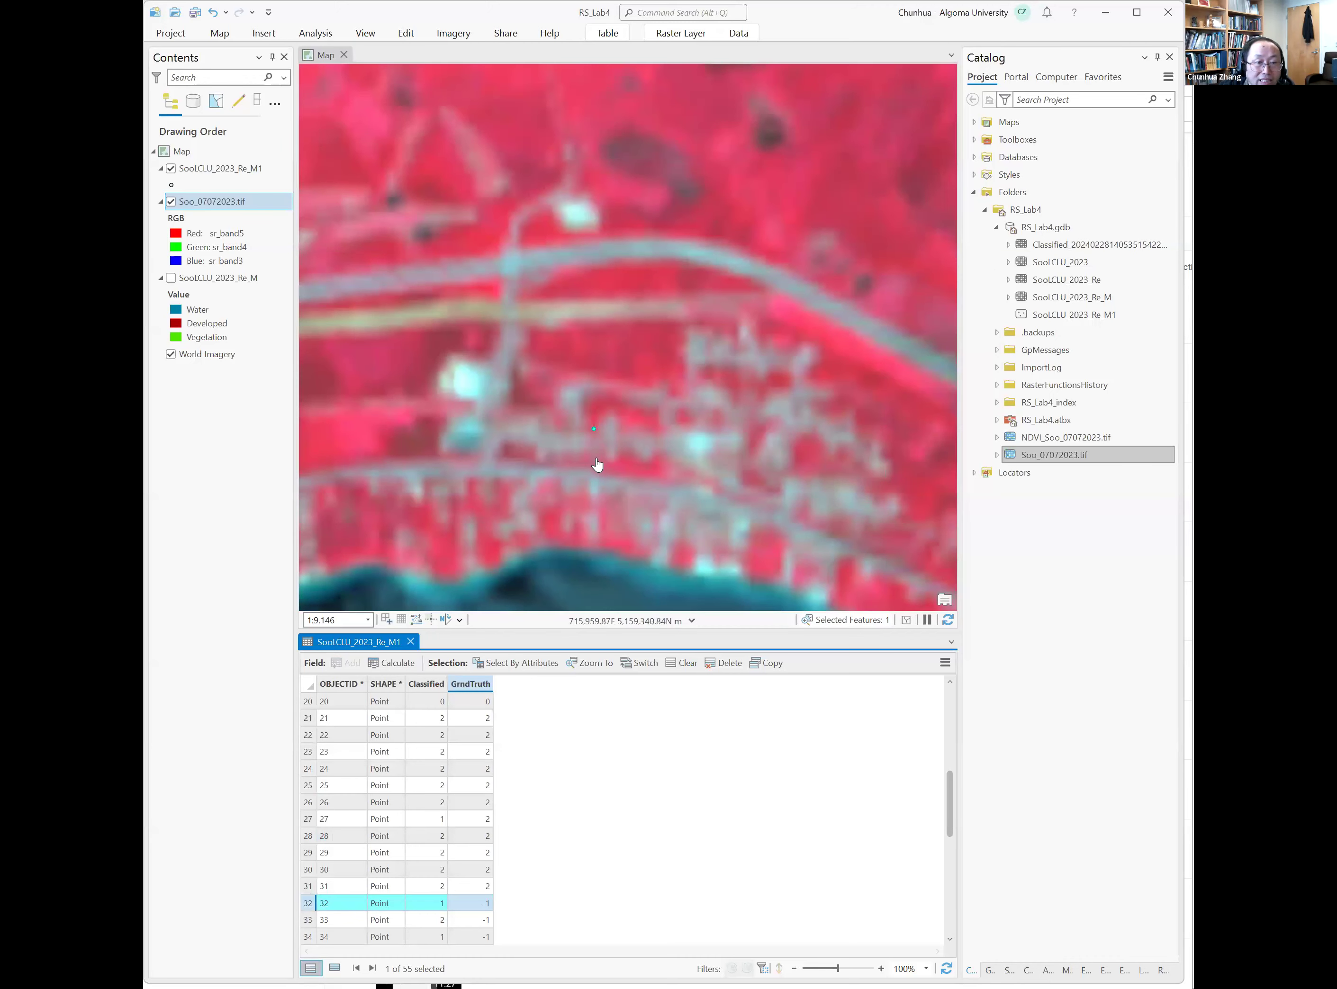
{"action": "double_click", "coordinate": [488, 904]}
{"action": "type", "text": "2"}
{"action": "key", "text": "Return"}
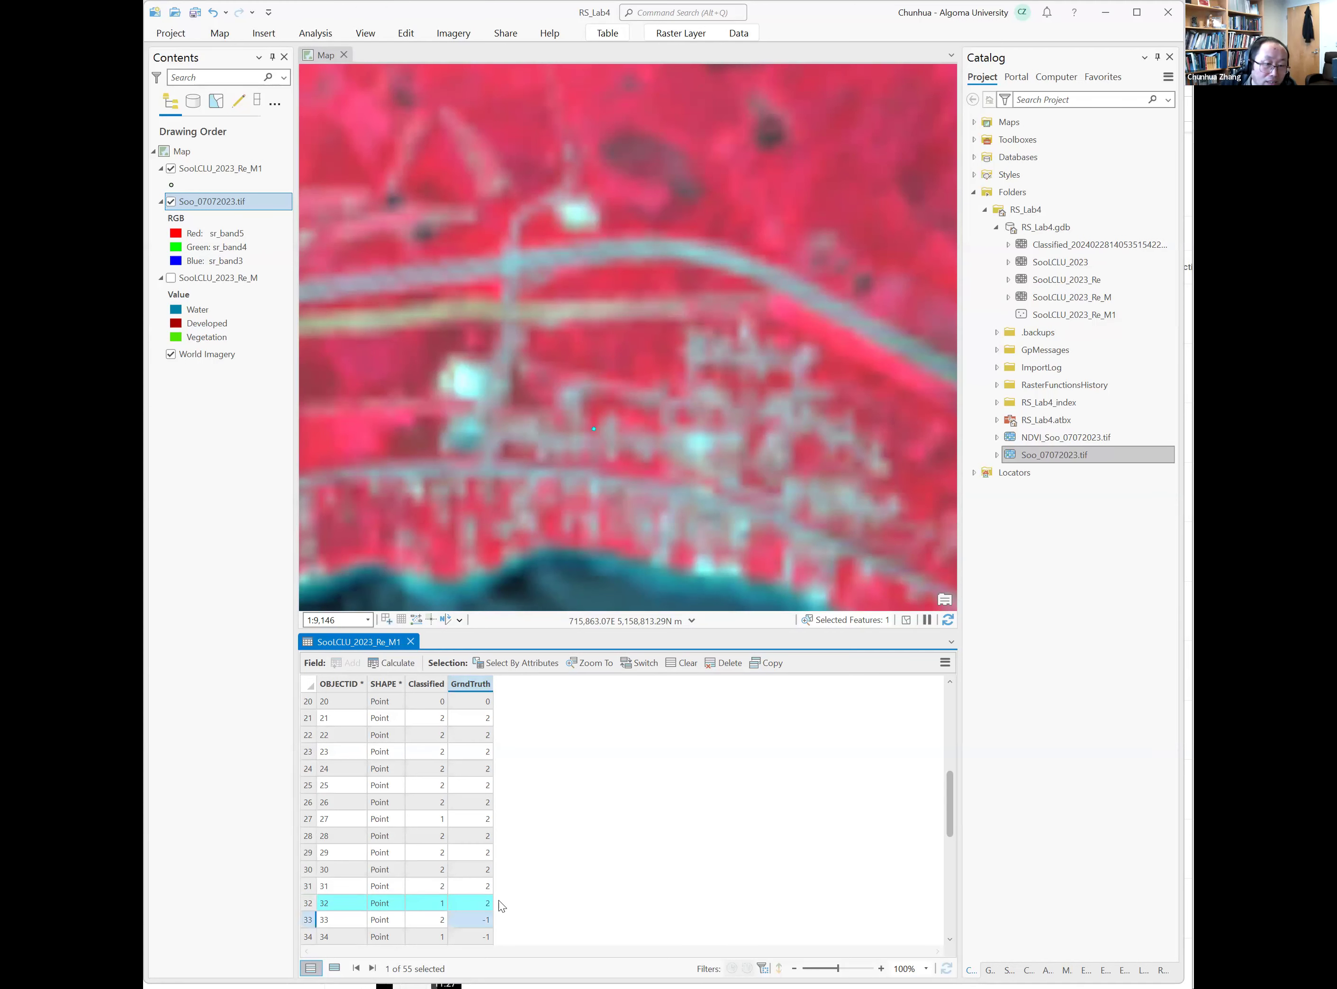
Zoom to assessment points 33 and 34 in turn and set their GrndTruth values to 2 and 1 respectively
{"action": "double_click", "coordinate": [308, 920]}
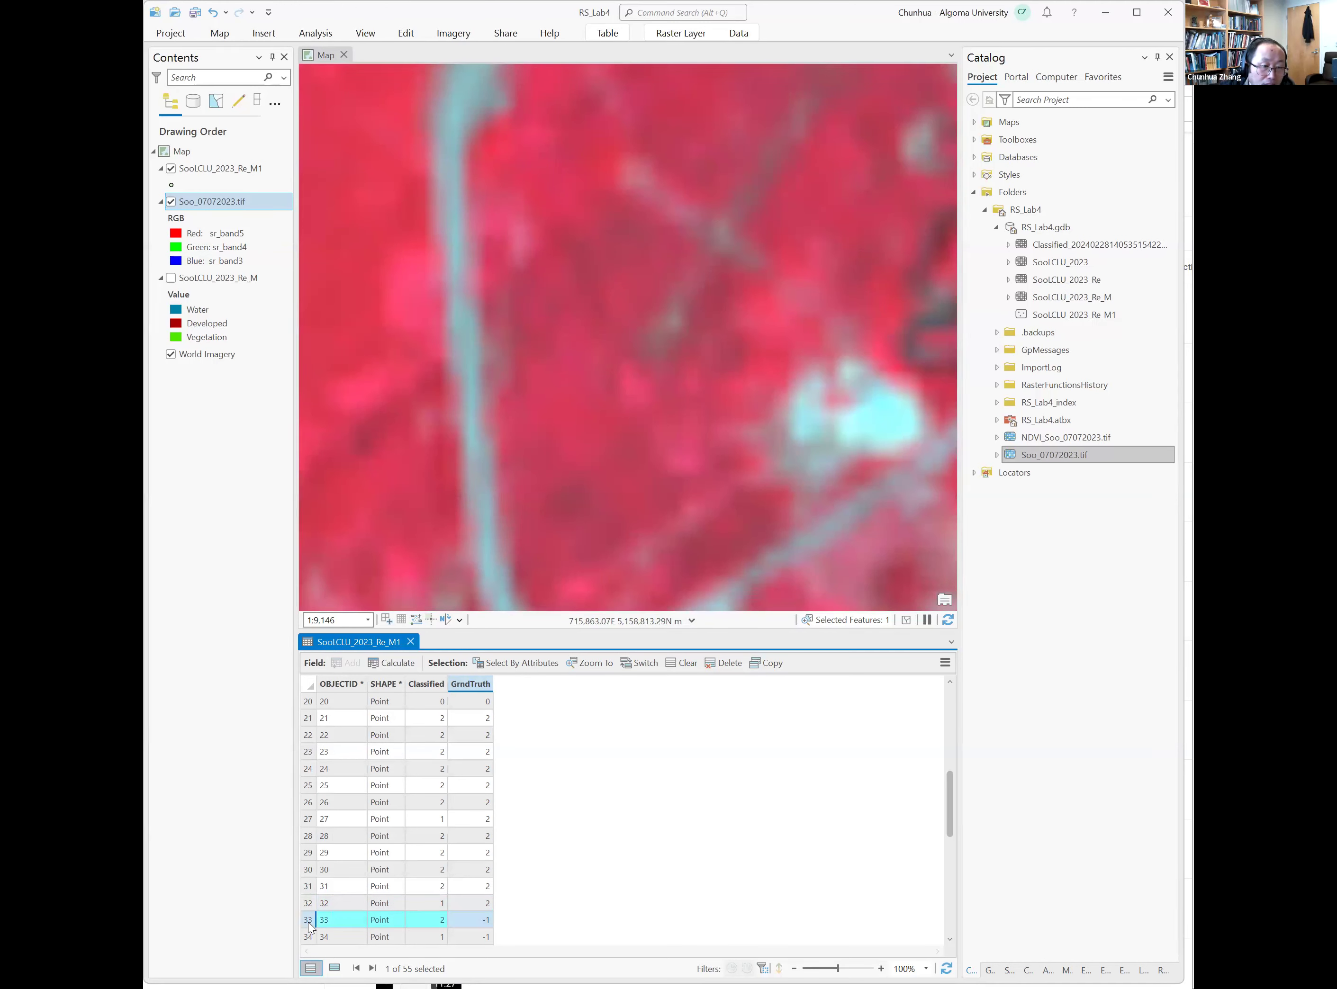
{"action": "double_click", "coordinate": [486, 914]}
{"action": "type", "text": "2"}
{"action": "key", "text": "Return"}
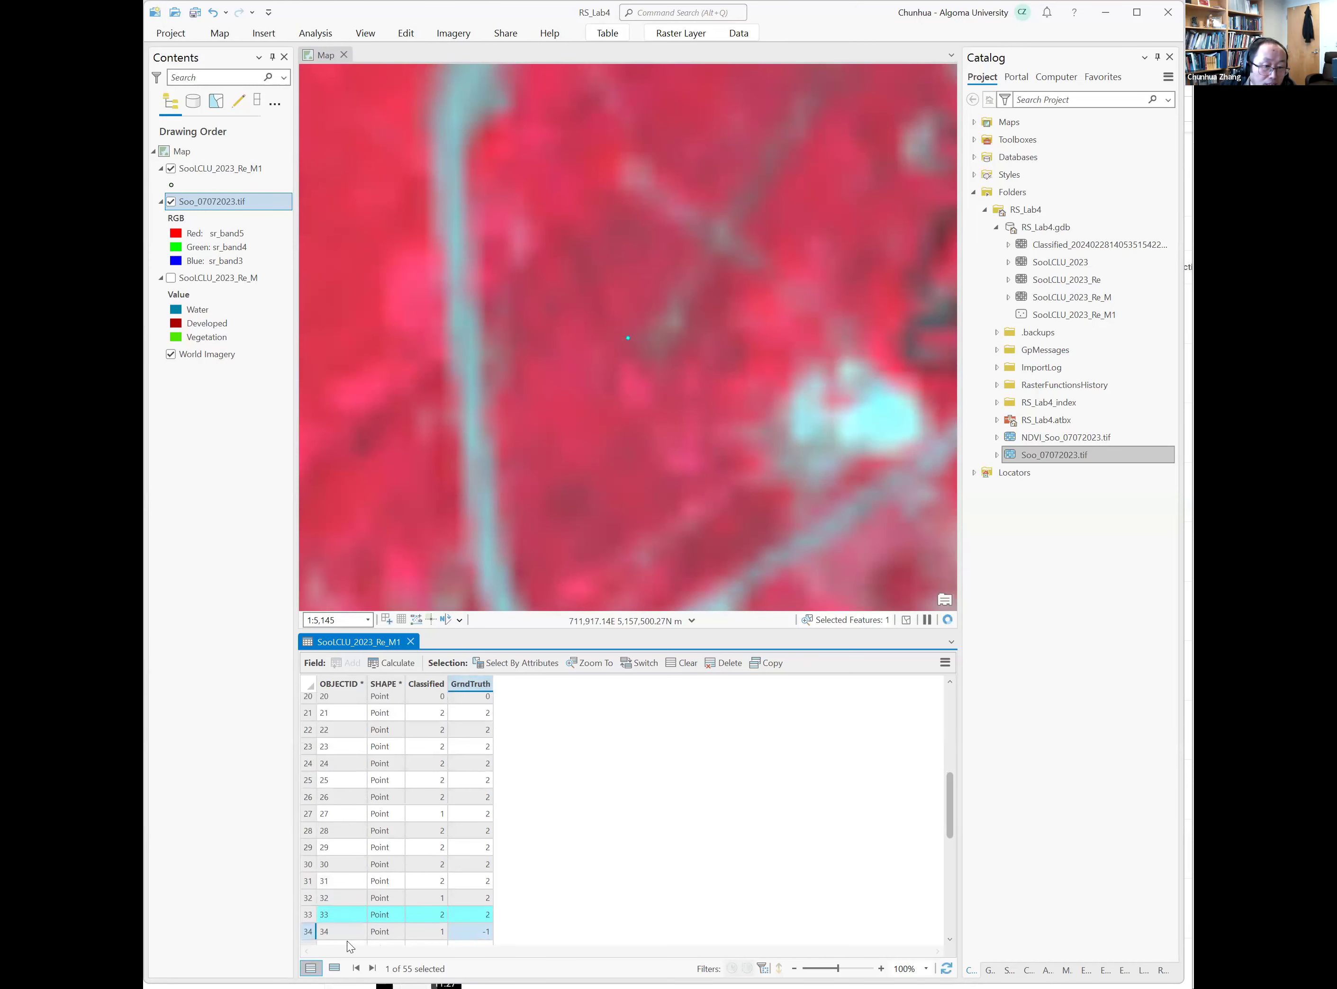
{"action": "double_click", "coordinate": [308, 930]}
{"action": "double_click", "coordinate": [473, 930]}
{"action": "type", "text": "1"}
{"action": "key", "text": "Return"}
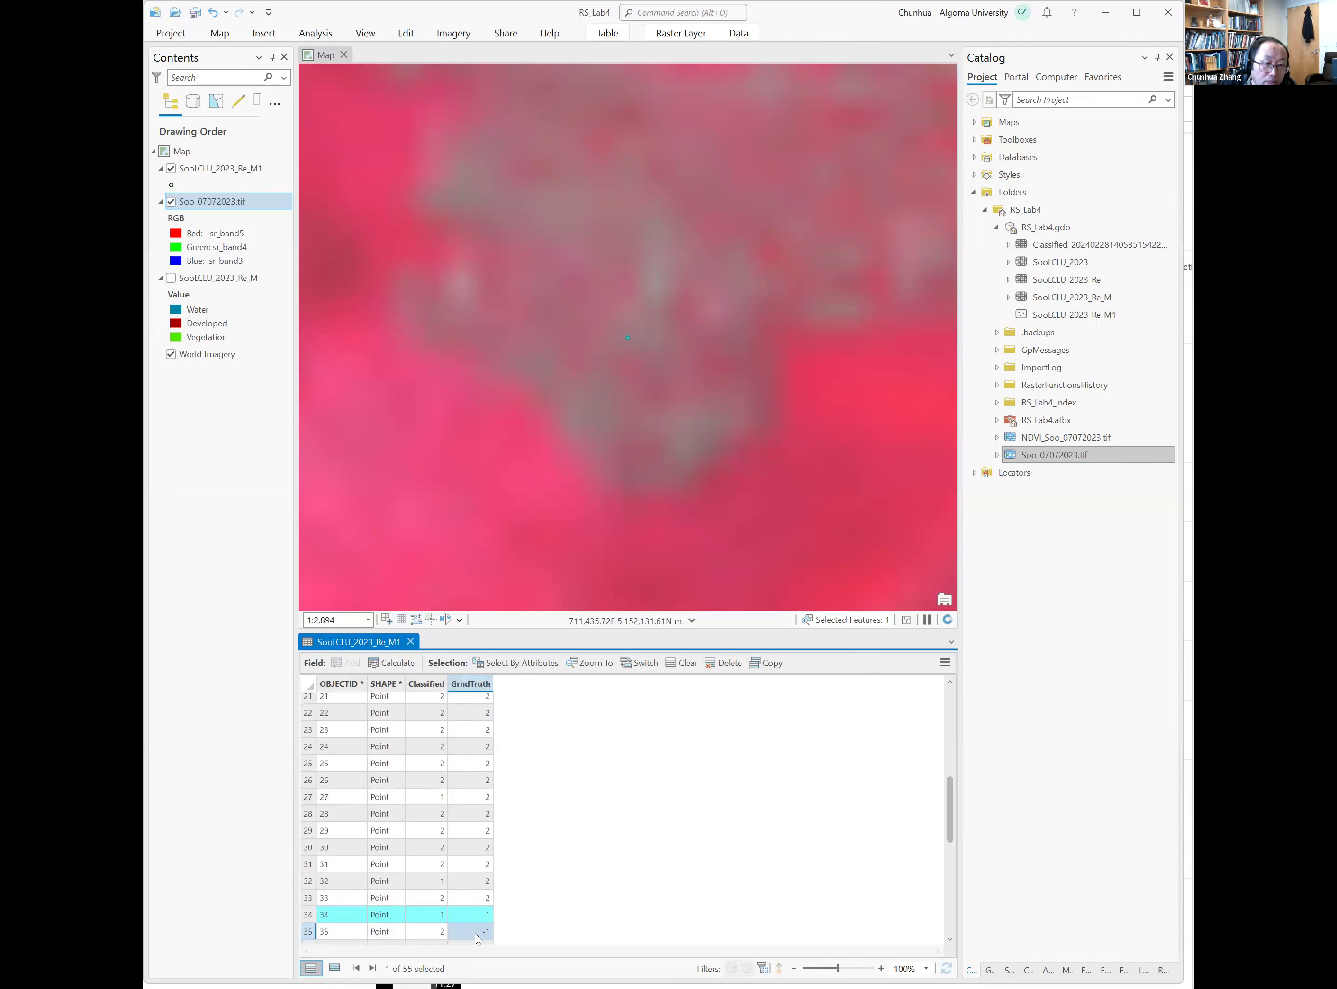
Zoom to assessment points 35 and 36 in turn and set the GrndTruth value of each to 2
{"action": "scroll", "coordinate": [424, 874], "scroll_direction": "down", "scroll_amount": 3}
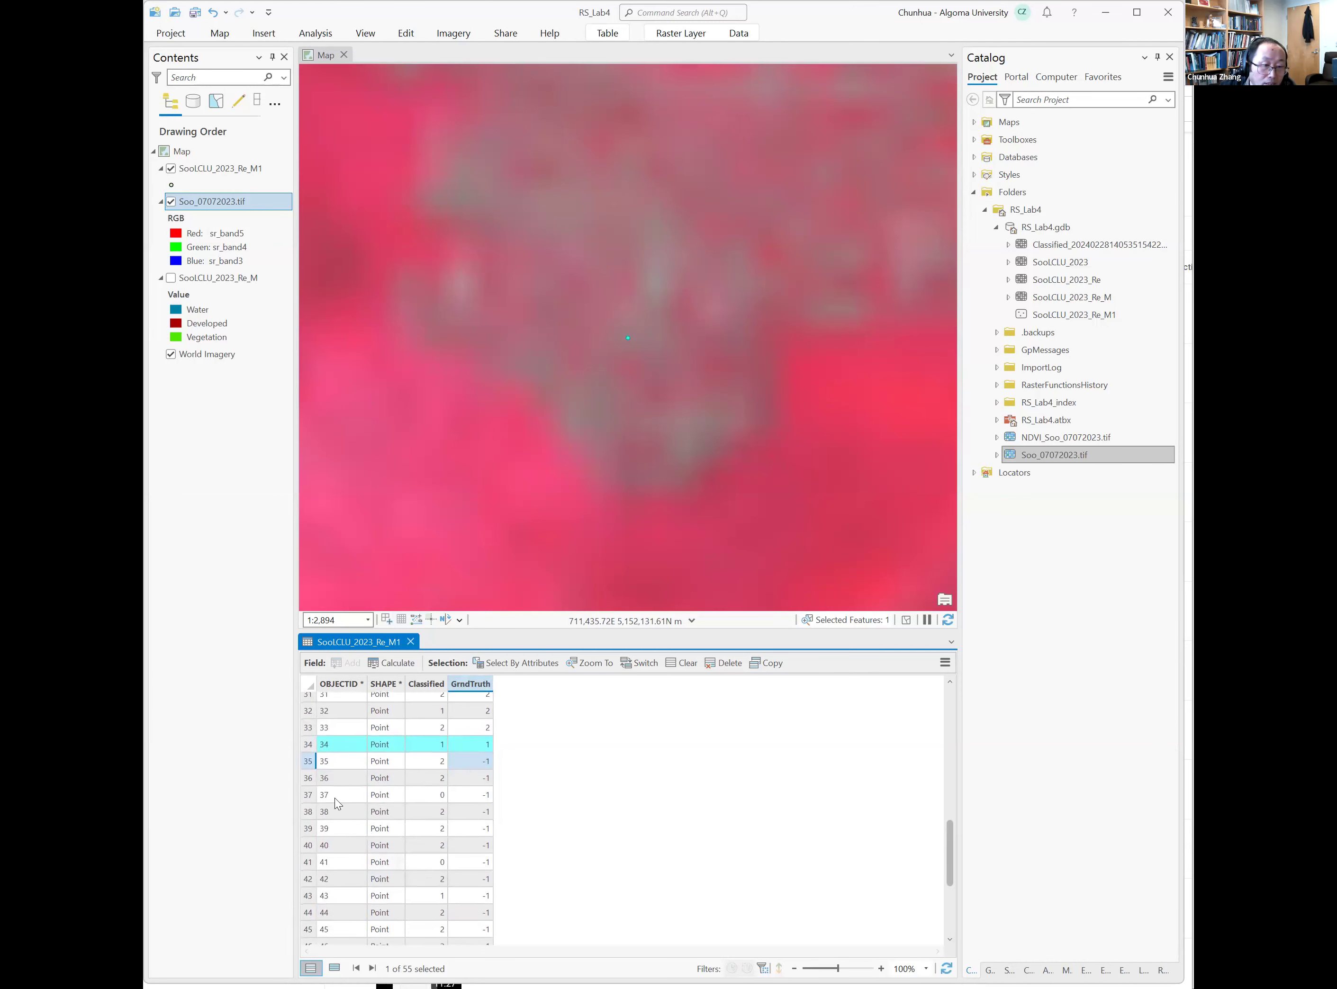
{"action": "double_click", "coordinate": [302, 763]}
{"action": "double_click", "coordinate": [485, 763]}
{"action": "type", "text": "2"}
{"action": "key", "text": "Return"}
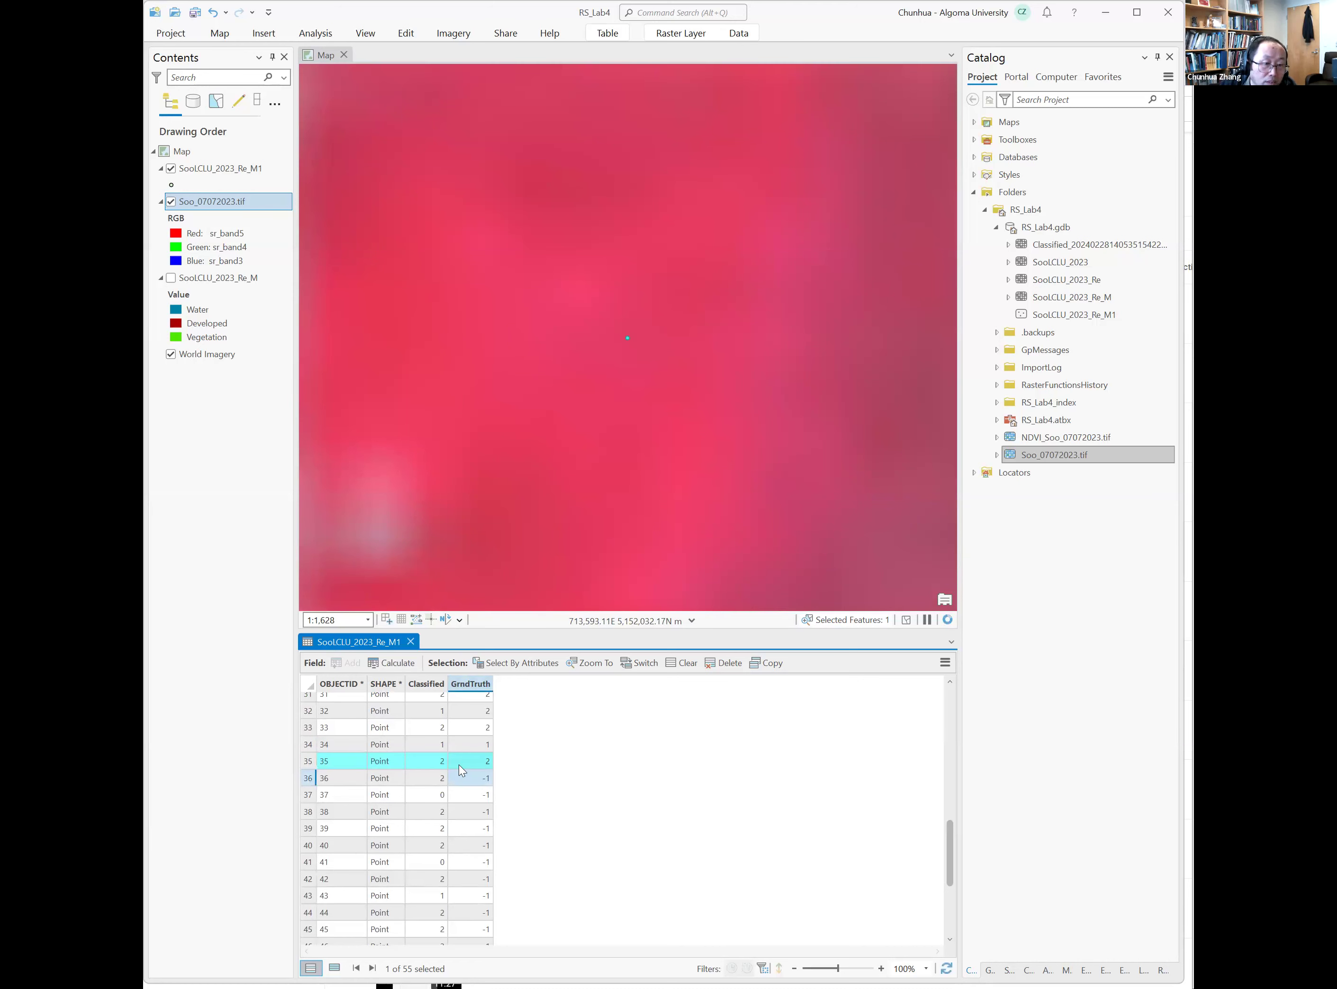
{"action": "double_click", "coordinate": [315, 779]}
{"action": "double_click", "coordinate": [489, 780]}
{"action": "type", "text": "2"}
{"action": "key", "text": "Return"}
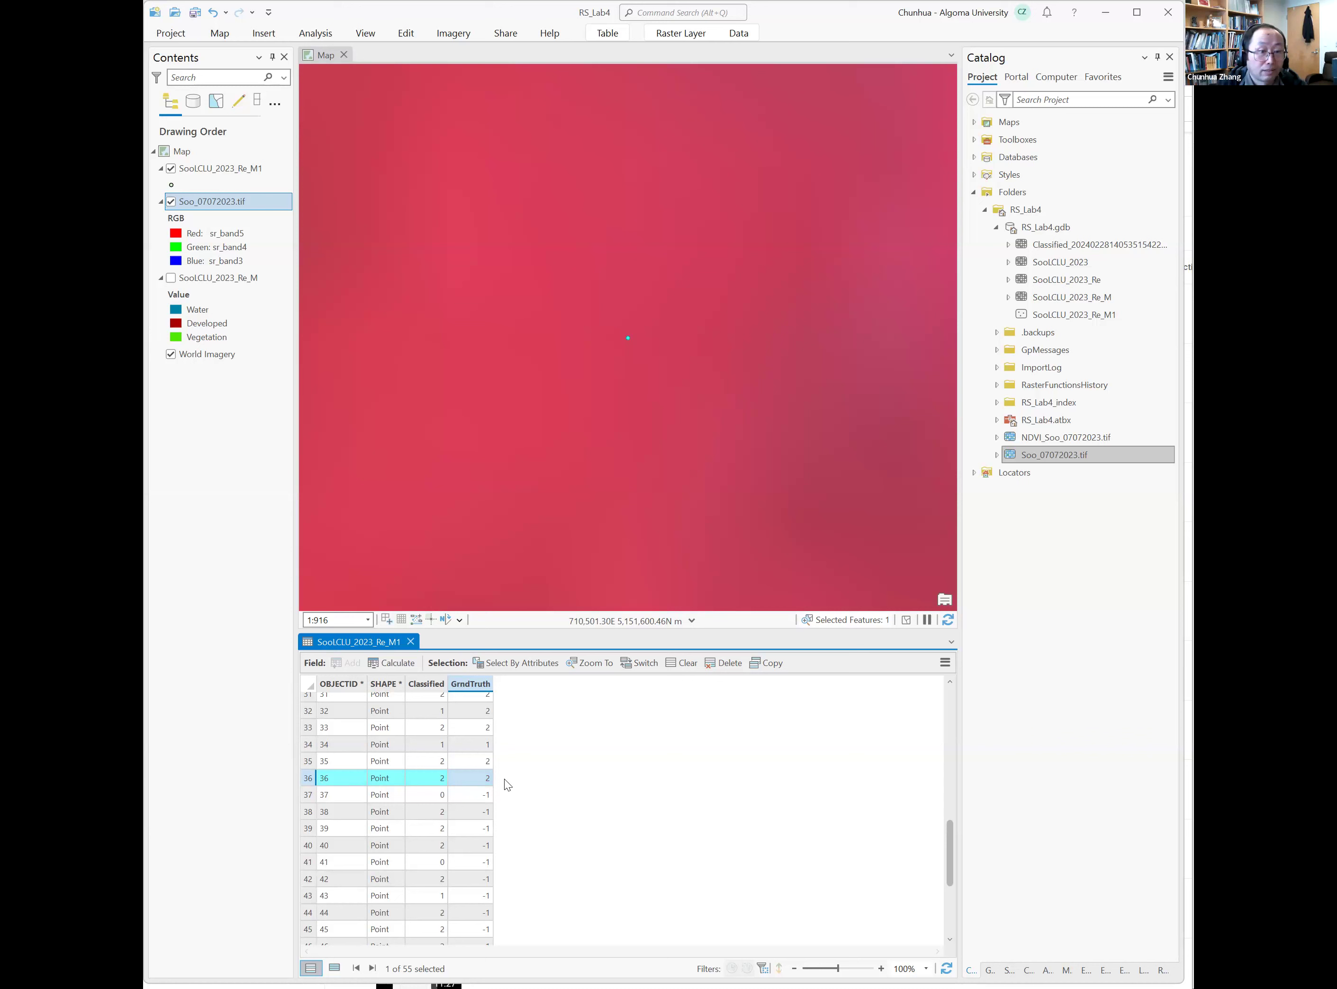
Zoom to assessment point 37 and set its GrndTruth value to 0
{"action": "left_click", "coordinate": [308, 797]}
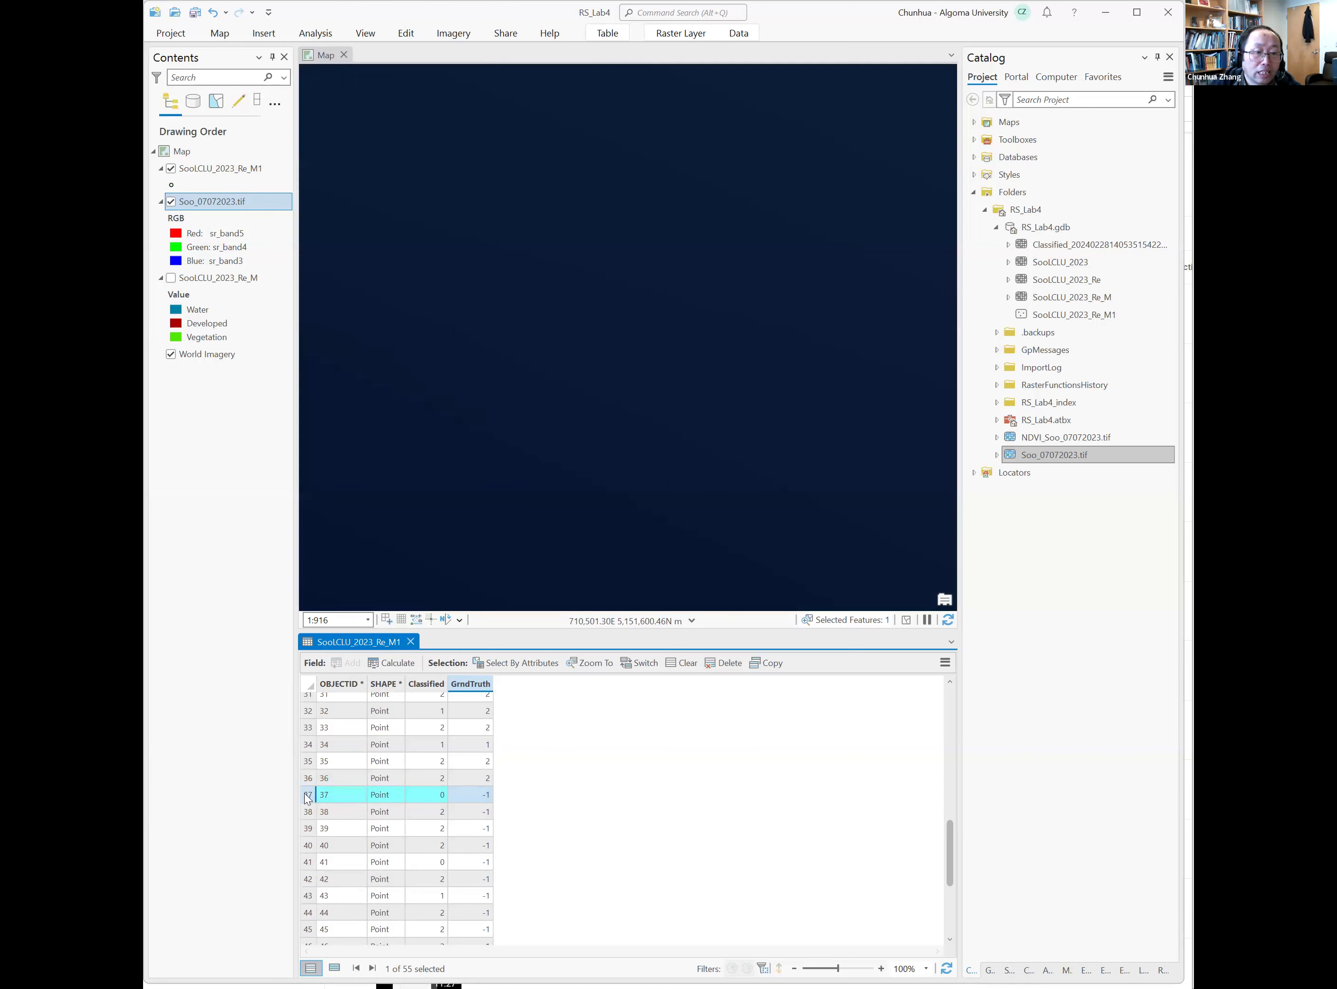
{"action": "left_click", "coordinate": [486, 796]}
{"action": "key", "text": "BackSpace"}
{"action": "key", "text": "BackSpace"}
{"action": "type", "text": "0"}
{"action": "key", "text": "Return"}
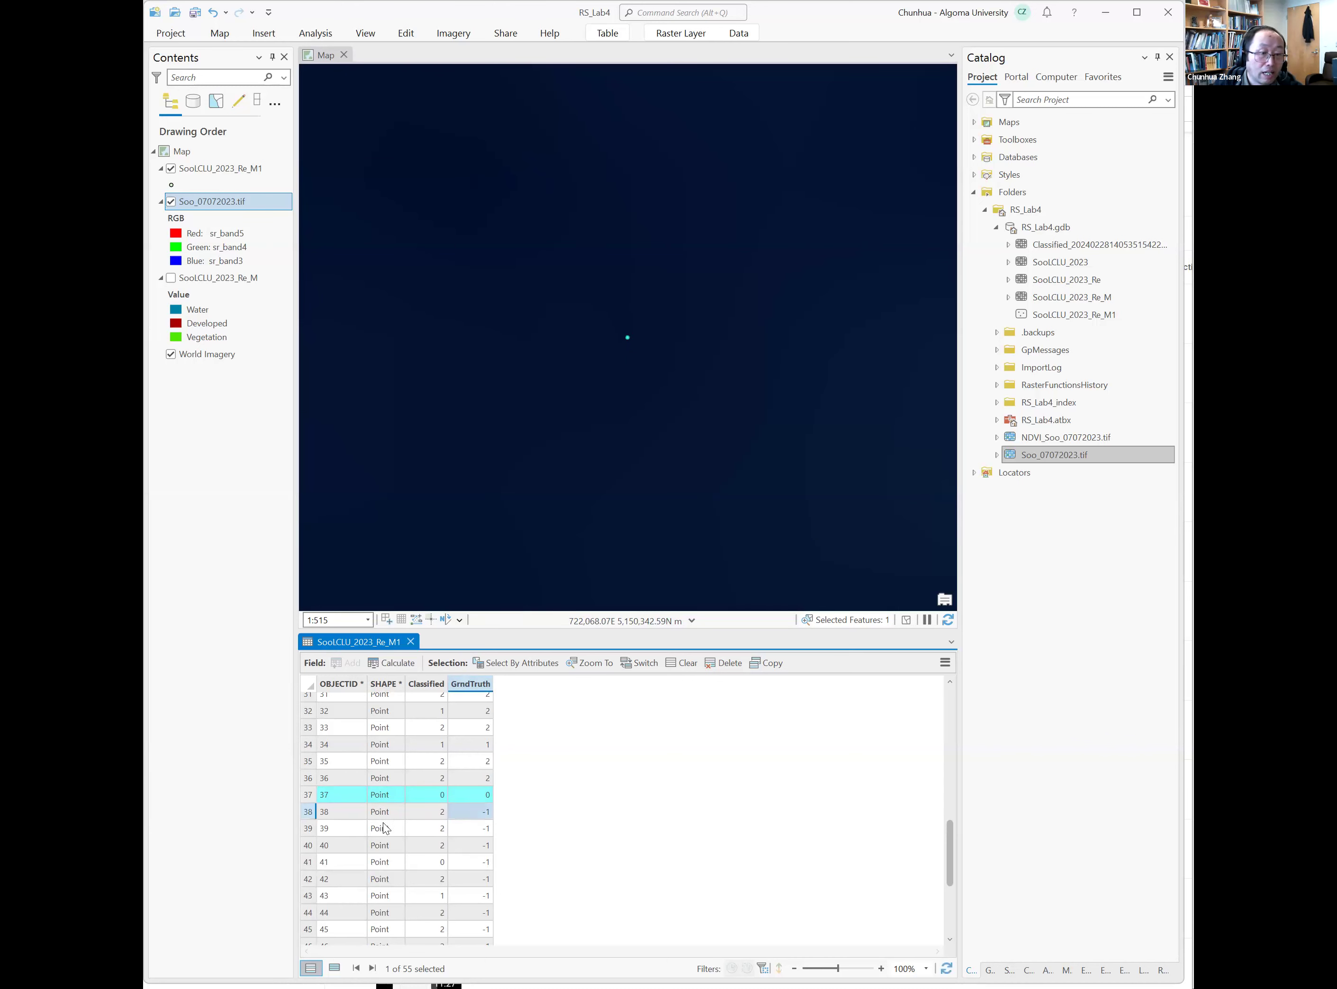
Zoom to assessment point 38 and set its GrndTruth value to 2
{"action": "left_click", "coordinate": [311, 814]}
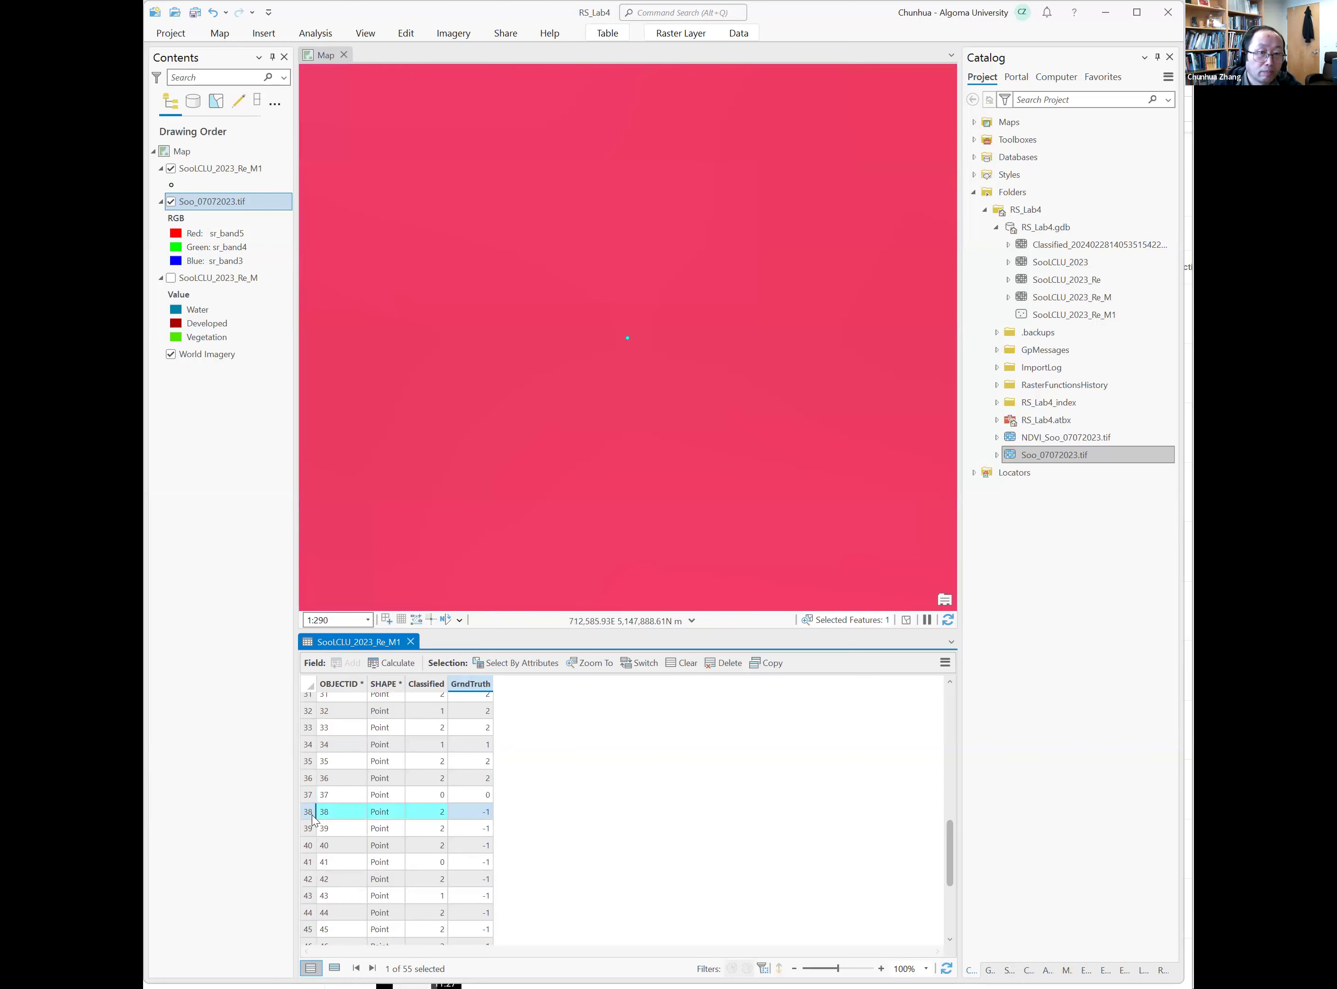
{"action": "left_click", "coordinate": [472, 812]}
{"action": "key", "text": "BackSpace"}
{"action": "key", "text": "BackSpace"}
{"action": "type", "text": "2"}
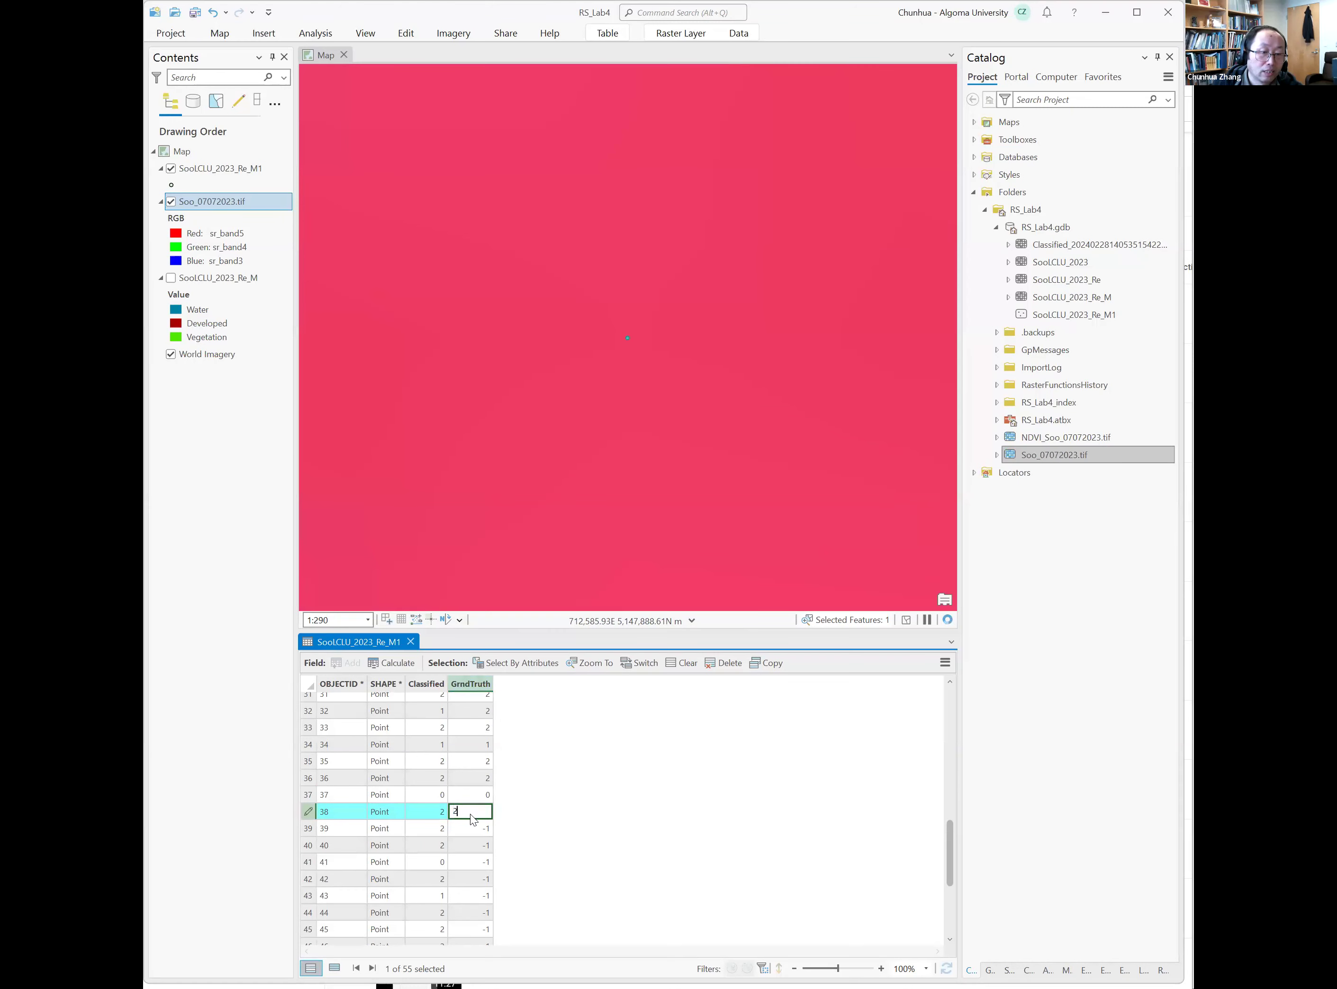
{"action": "key", "text": "Return"}
Zoom to assessment point 39 and set its GrndTruth value to 2
{"action": "left_click", "coordinate": [306, 829]}
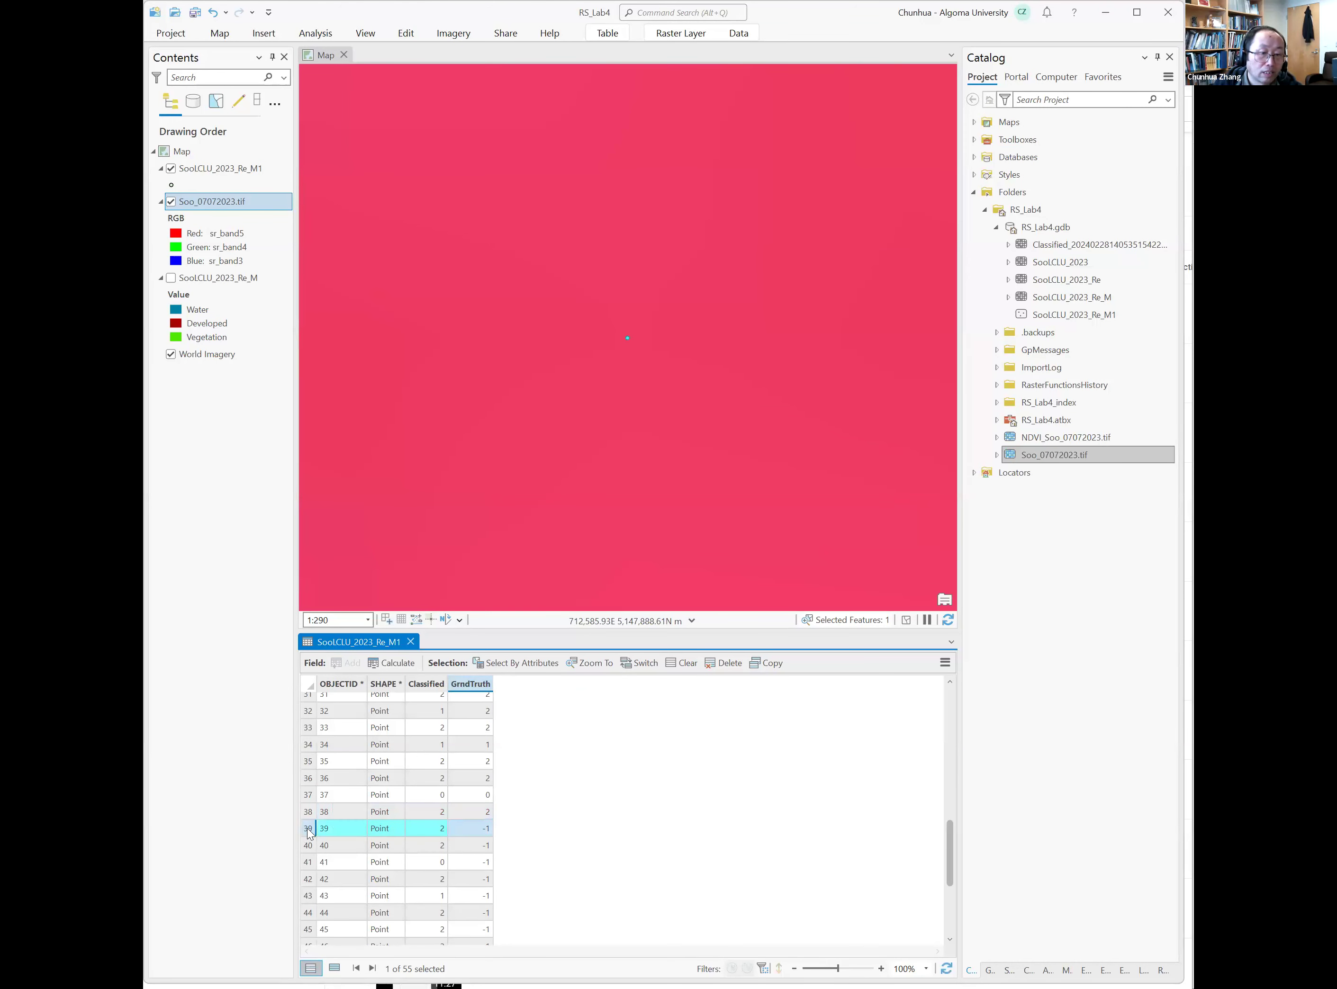
{"action": "left_click", "coordinate": [482, 829]}
{"action": "key", "text": "BackSpace"}
{"action": "key", "text": "BackSpace"}
{"action": "type", "text": "2"}
{"action": "key", "text": "Return"}
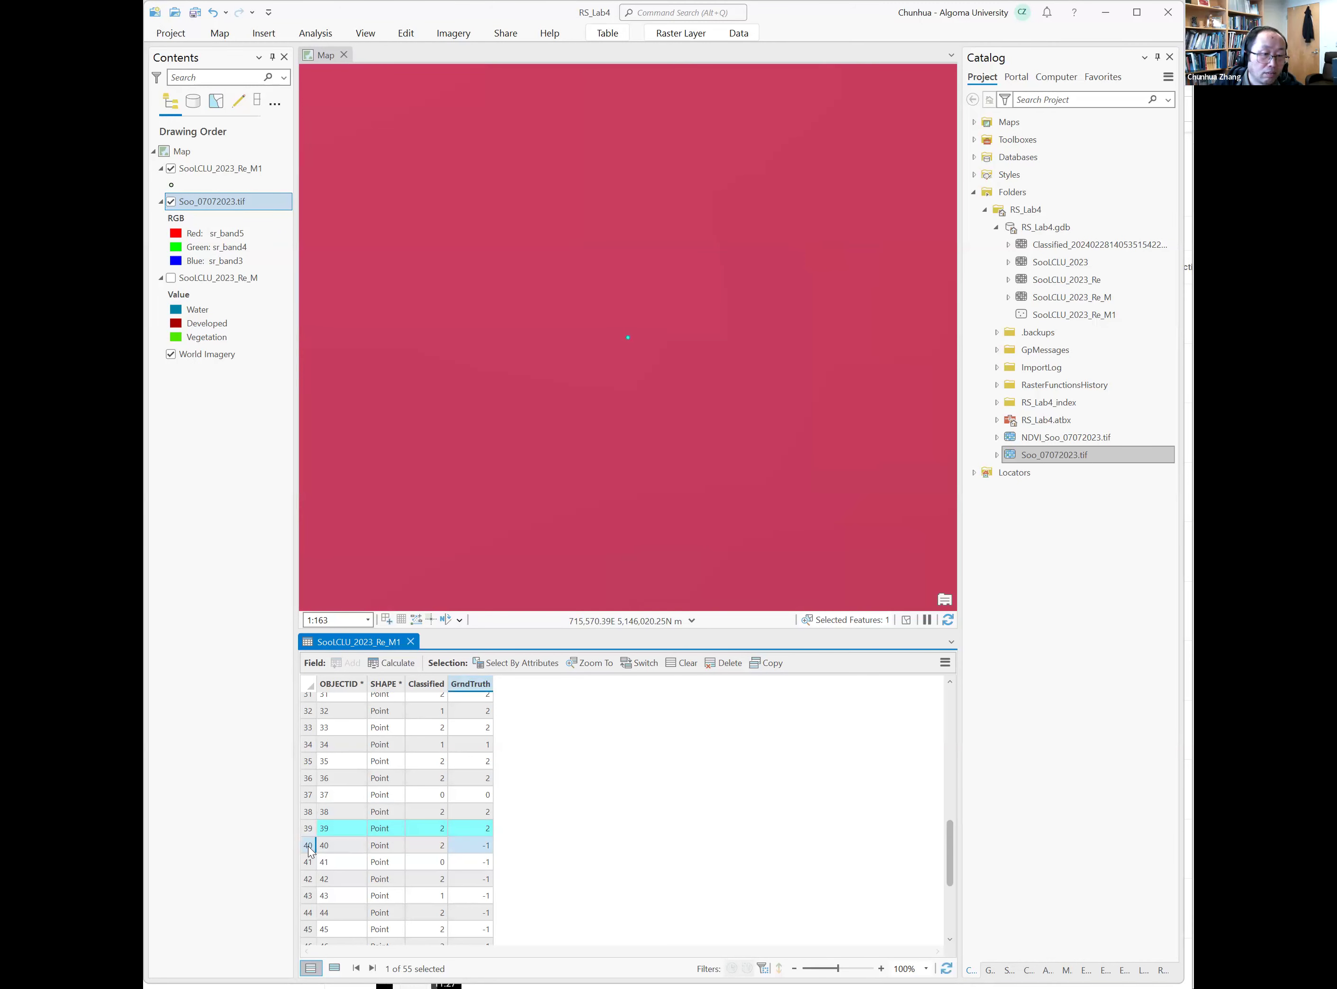
Zoom to assessment point 40 and set its GrndTruth value to 2
{"action": "left_click", "coordinate": [308, 844]}
{"action": "left_click", "coordinate": [482, 845]}
{"action": "key", "text": "BackSpace"}
{"action": "key", "text": "BackSpace"}
{"action": "type", "text": "2"}
{"action": "key", "text": "Return"}
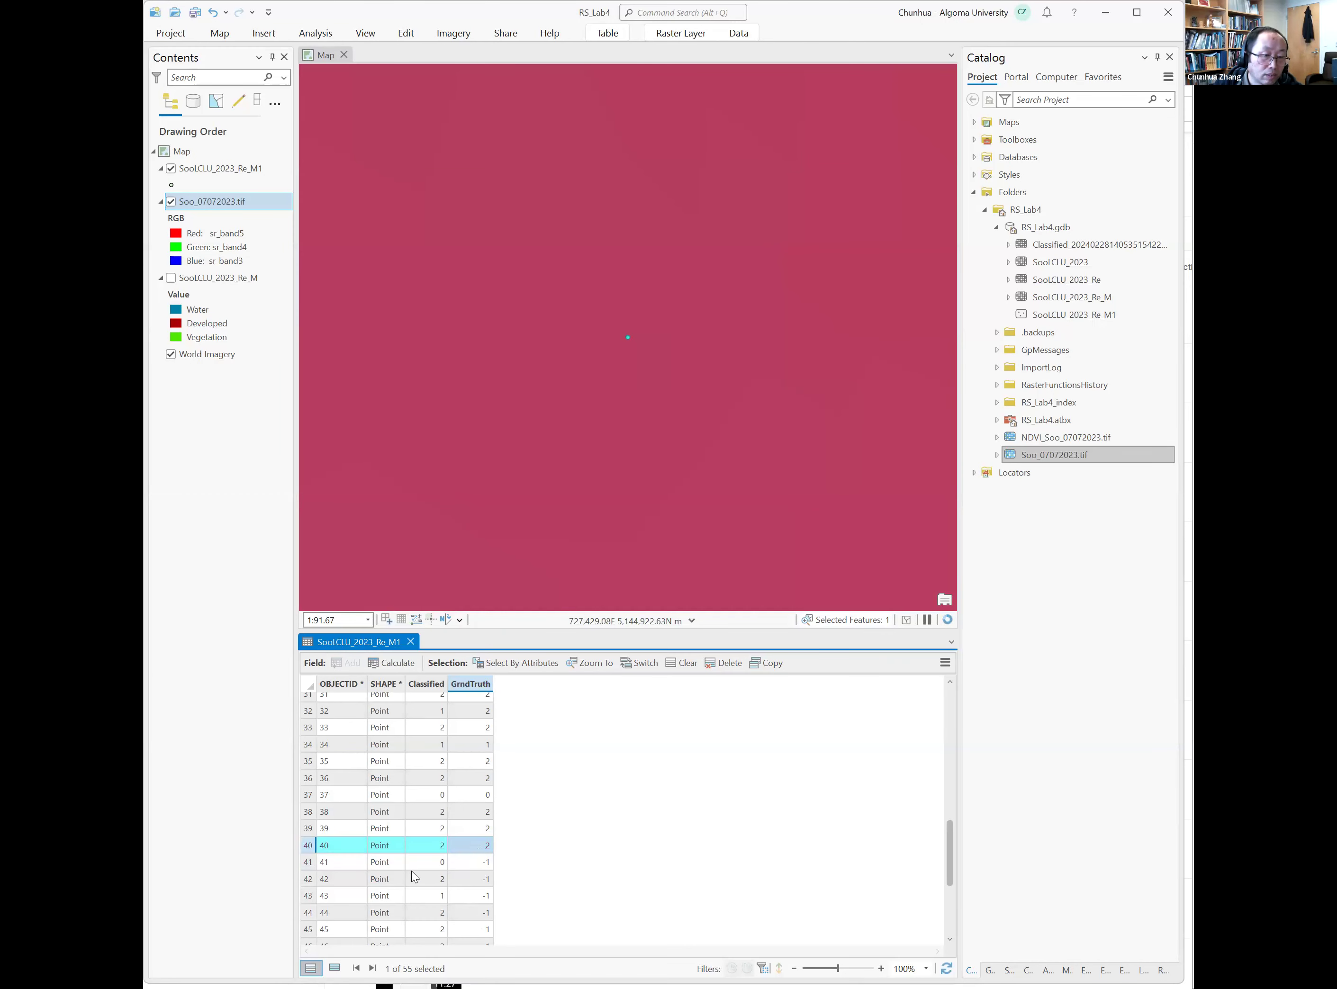
Zoom to assessment point 41, check its surroundings and set its GrndTruth value to 0
{"action": "left_click", "coordinate": [308, 862]}
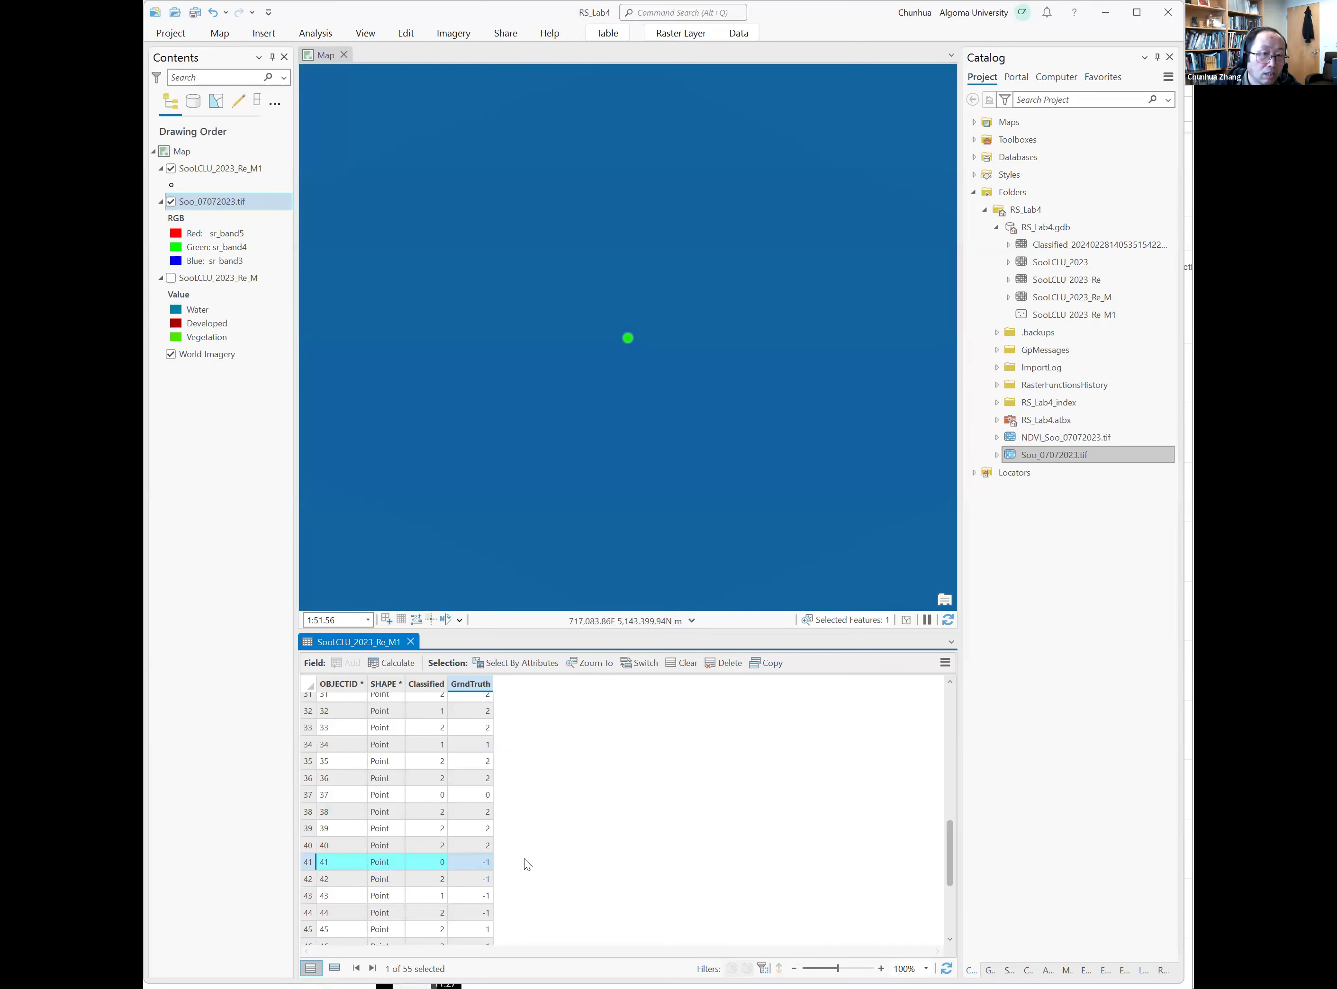
{"action": "scroll", "coordinate": [596, 485], "scroll_direction": "down", "scroll_amount": 10}
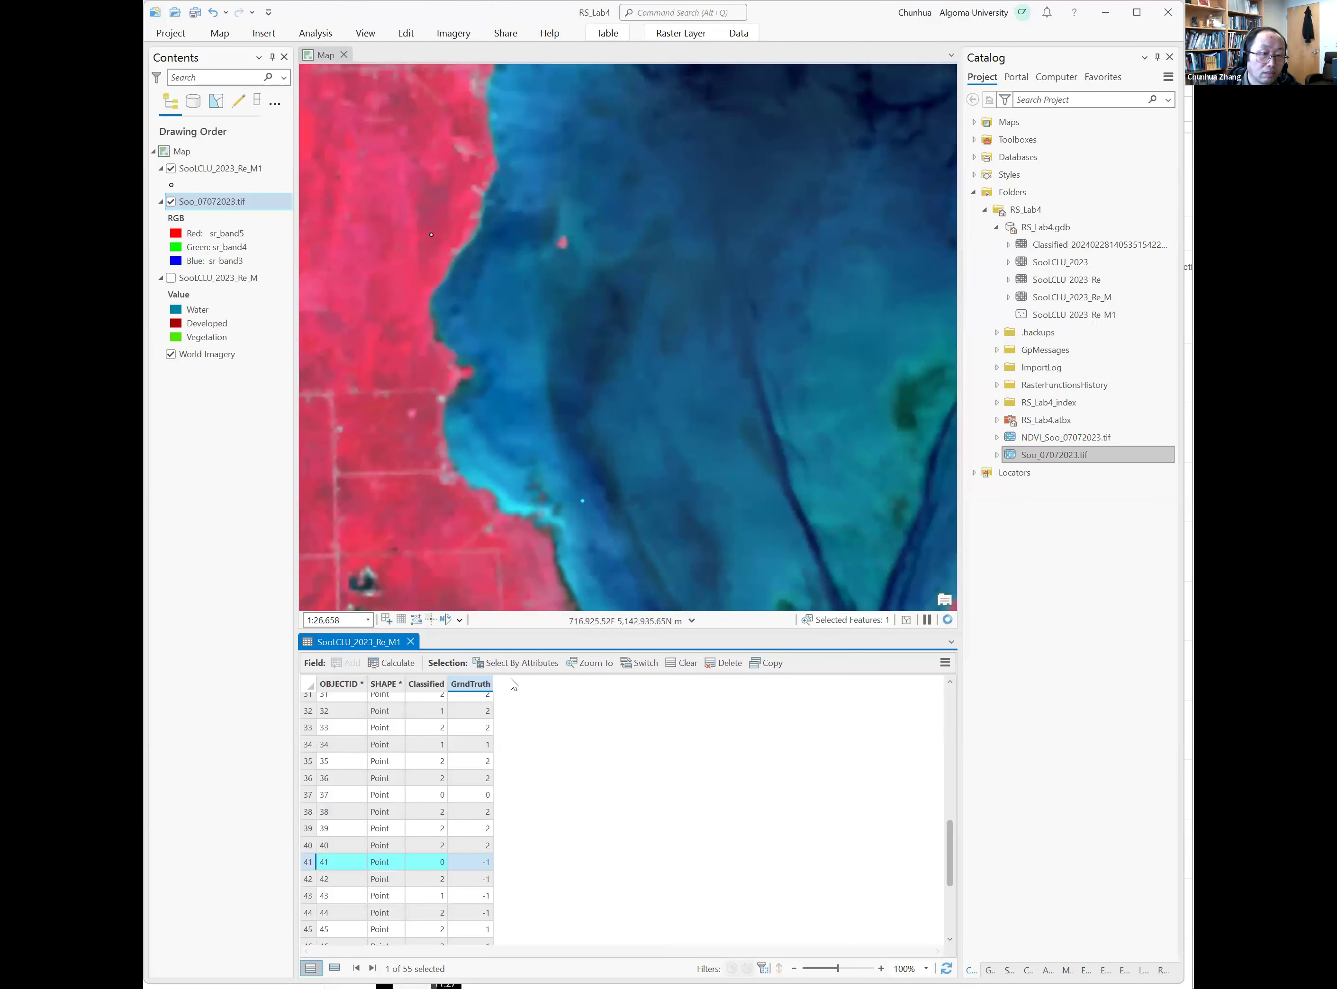
{"action": "double_click", "coordinate": [483, 868]}
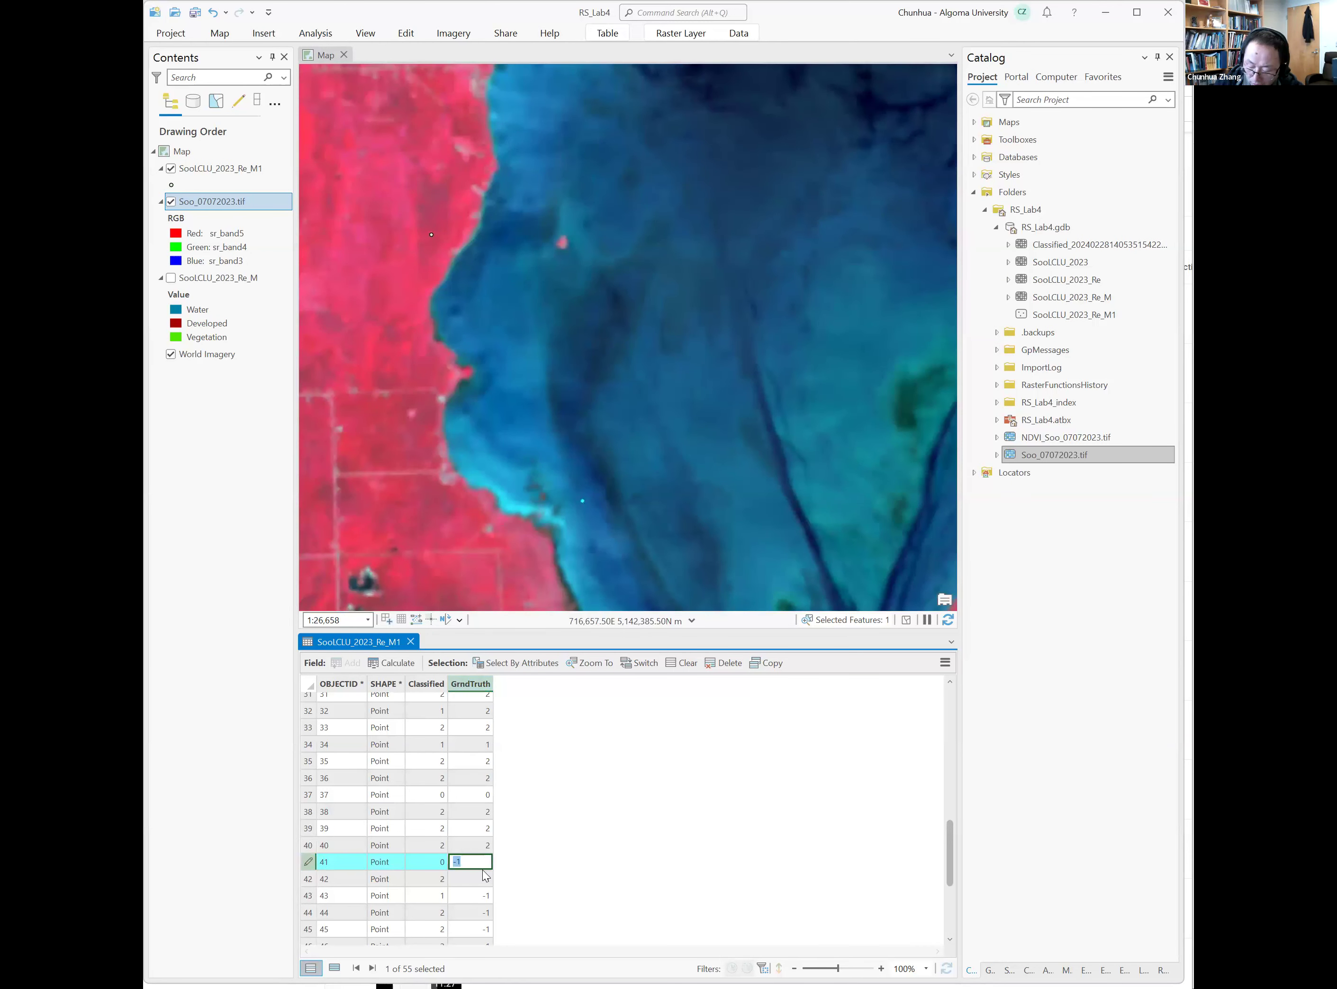
{"action": "type", "text": "0"}
{"action": "key", "text": "Return"}
Zoom to assessment point 42 and set its GrndTruth value to 2
{"action": "double_click", "coordinate": [308, 879]}
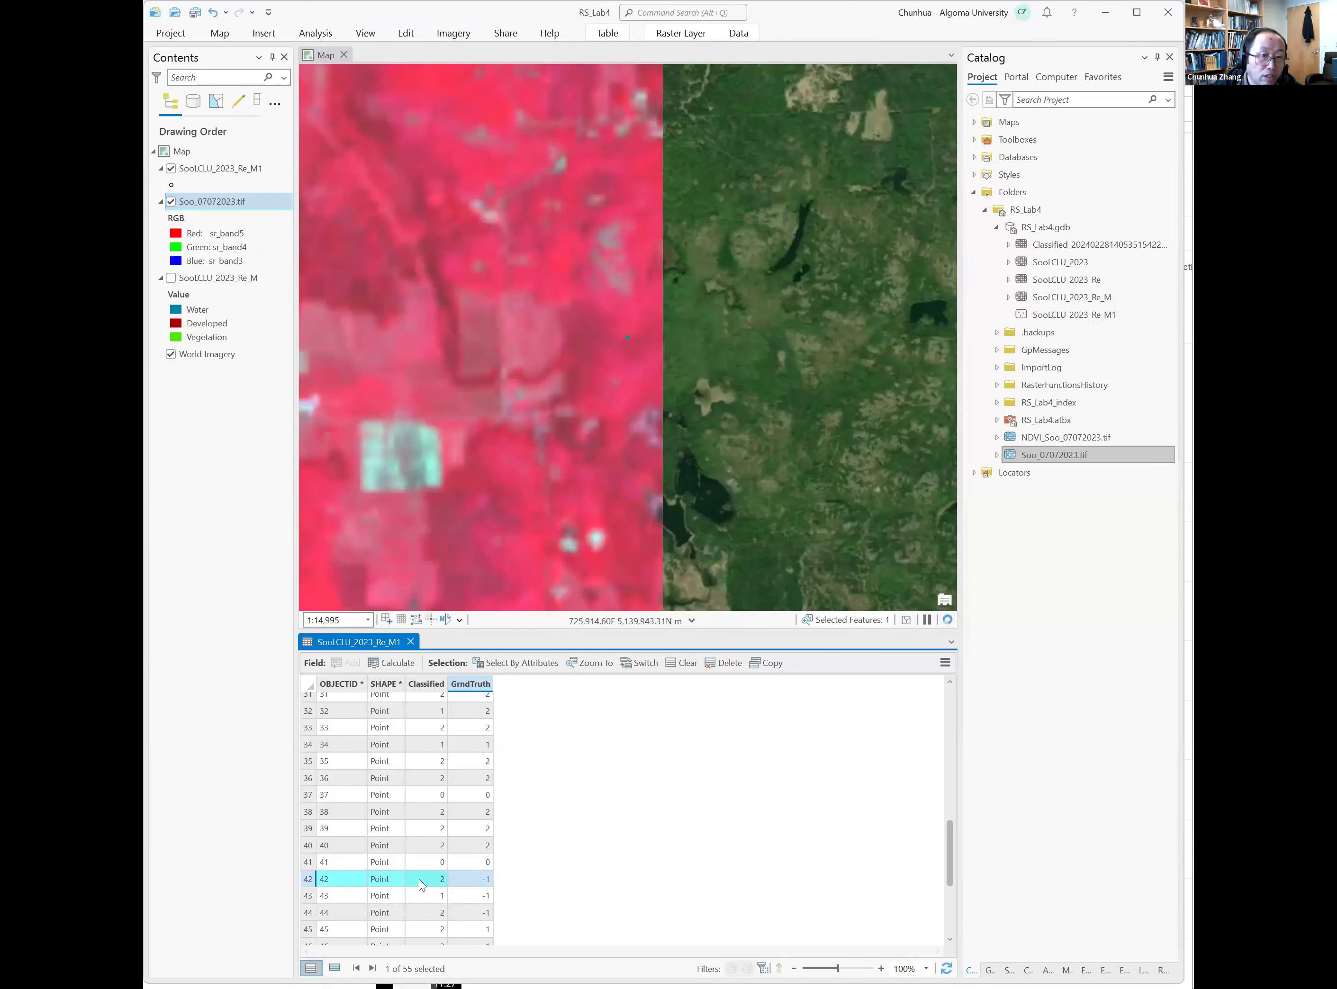
{"action": "double_click", "coordinate": [480, 877]}
{"action": "type", "text": "2"}
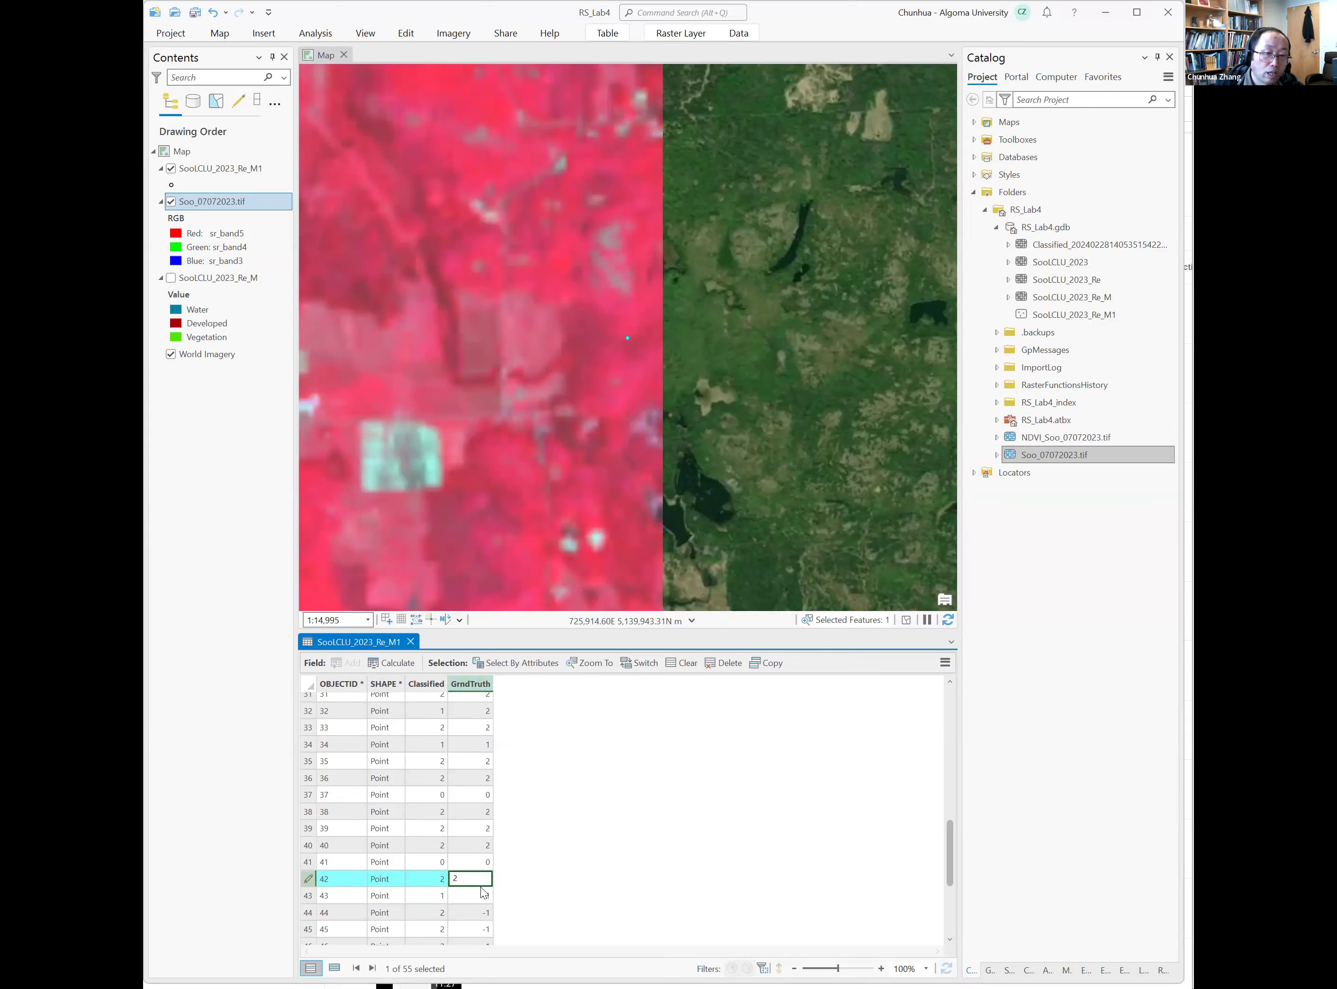
{"action": "left_click", "coordinate": [482, 888]}
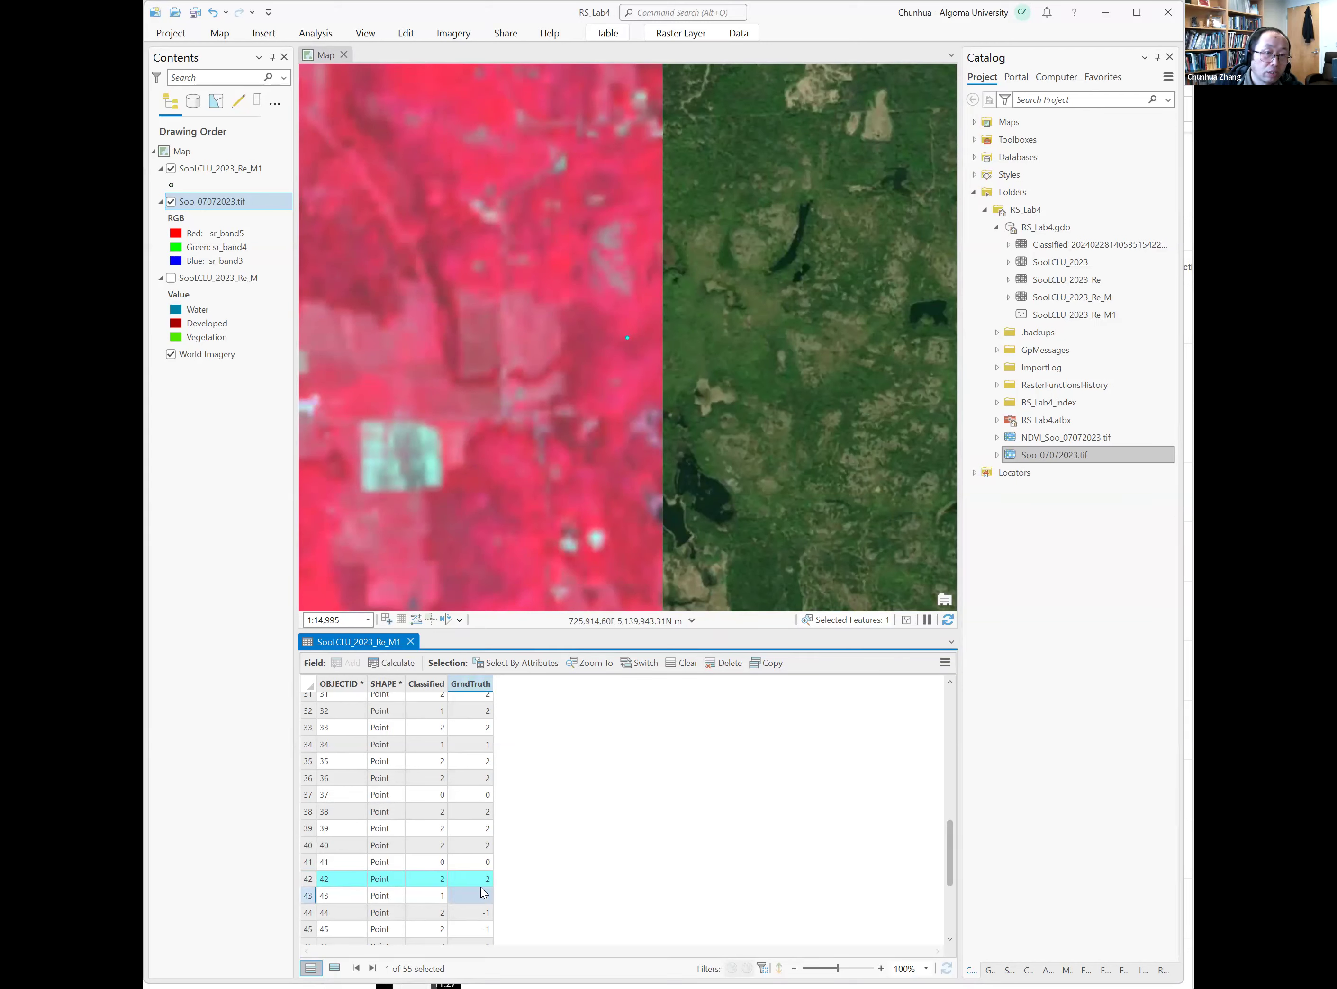
Zoom to assessment point 43 and set its GrndTruth value to 1
{"action": "left_click", "coordinate": [308, 896]}
{"action": "double_click", "coordinate": [307, 897]}
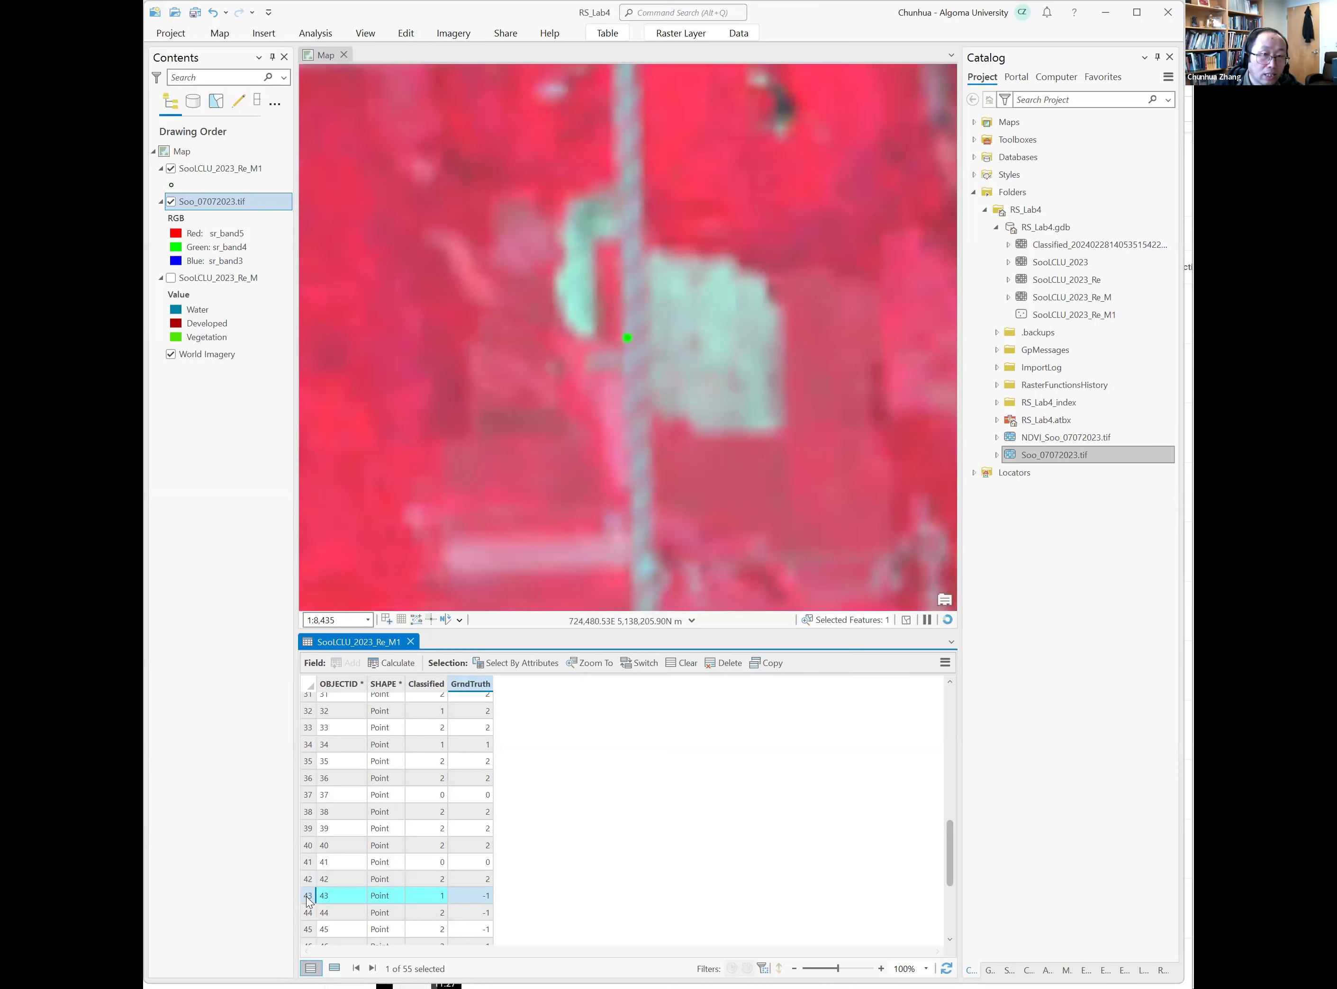
{"action": "left_click", "coordinate": [482, 895]}
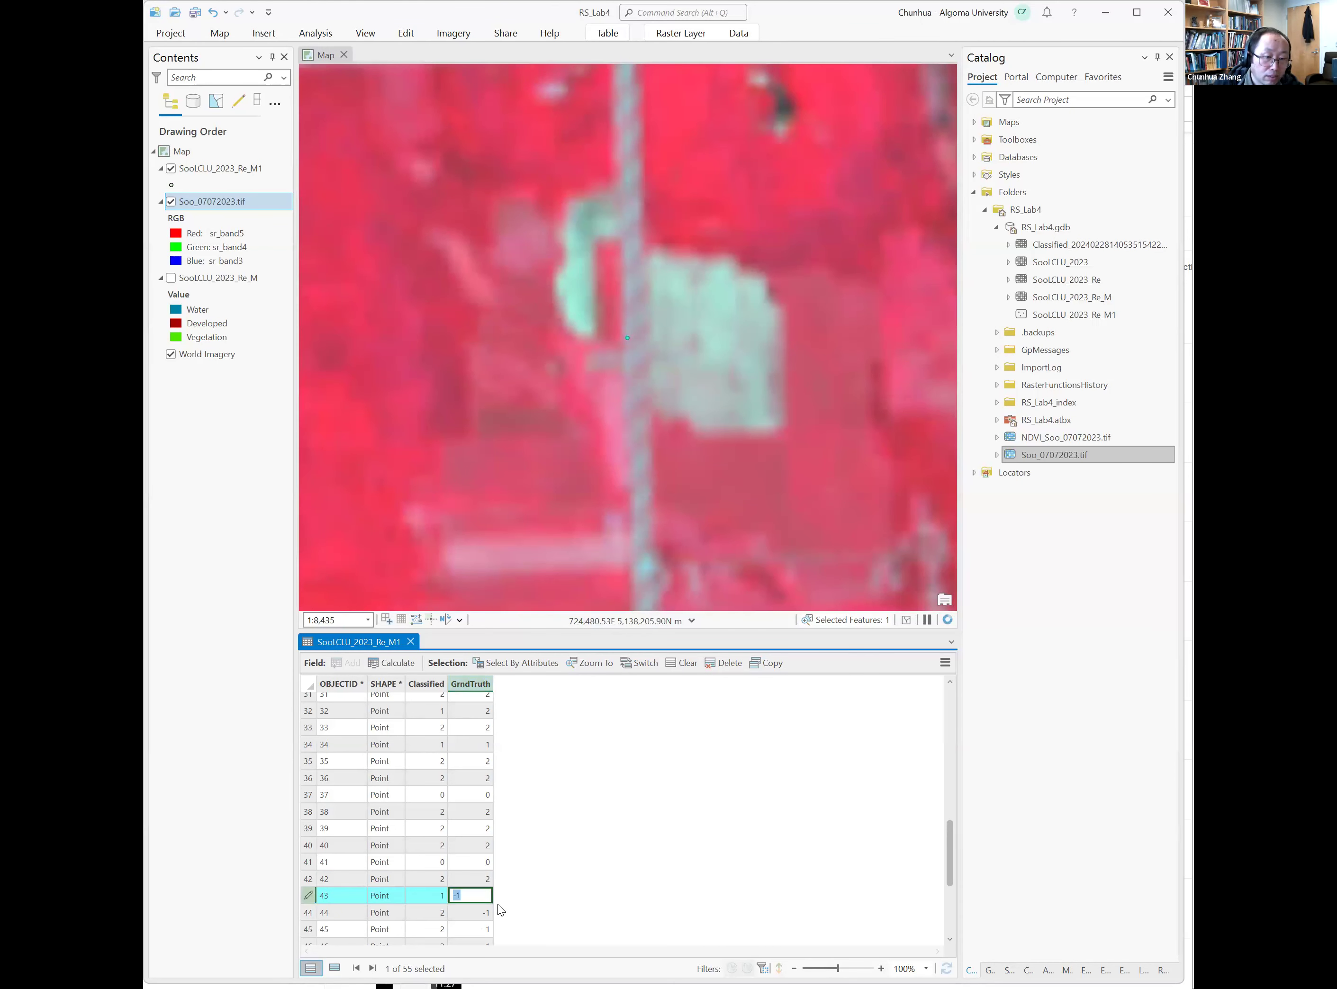
{"action": "type", "text": "1"}
{"action": "key", "text": "Return"}
Zoom to assessment point 44, check the surrounding land cover and set its GrndTruth value to 2
{"action": "double_click", "coordinate": [307, 913]}
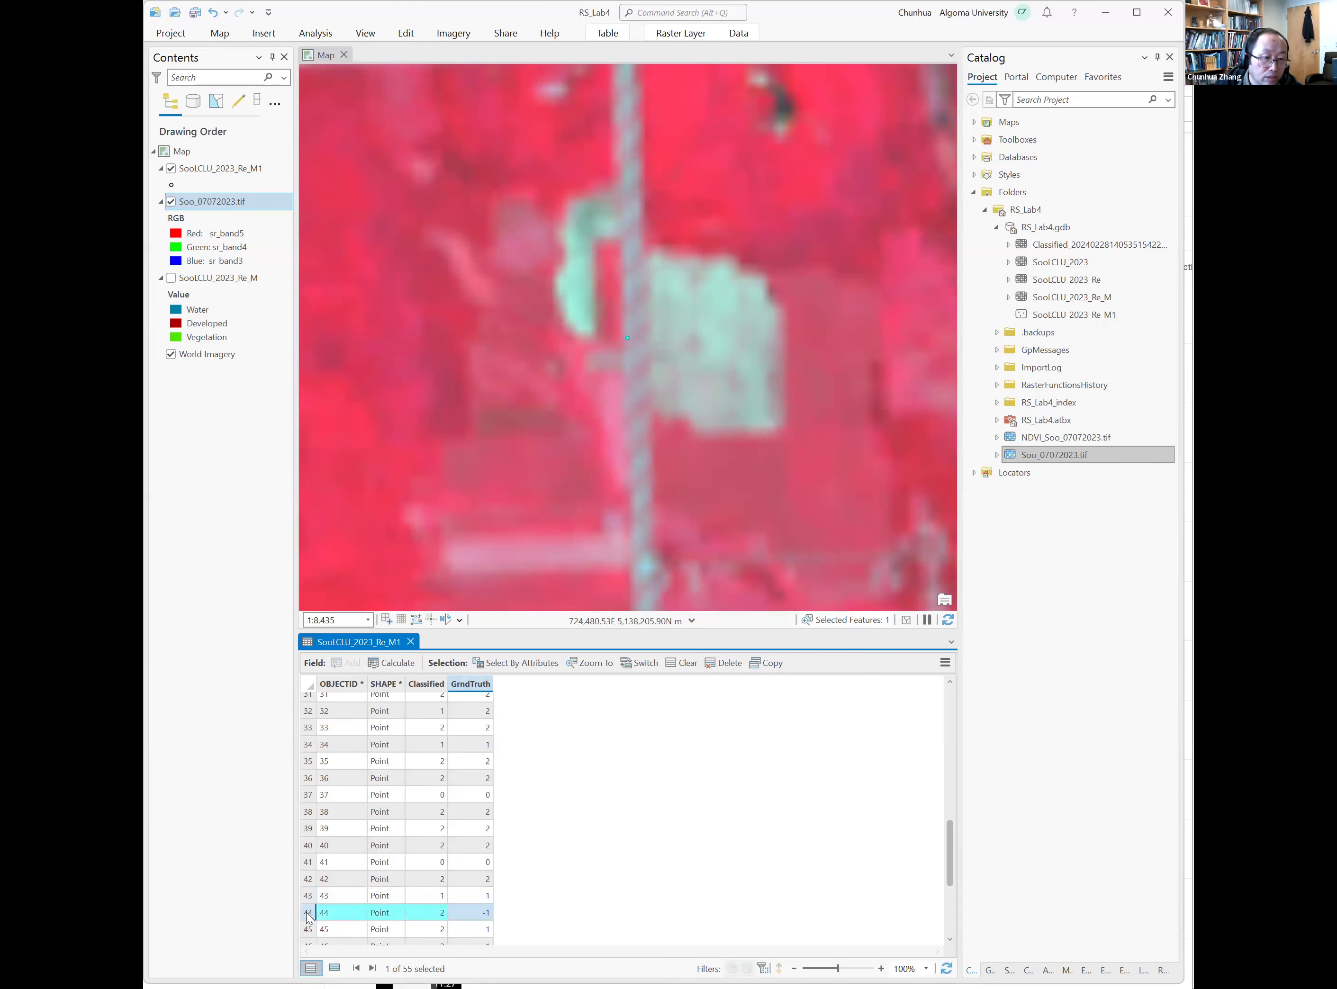
{"action": "left_click", "coordinate": [487, 913]}
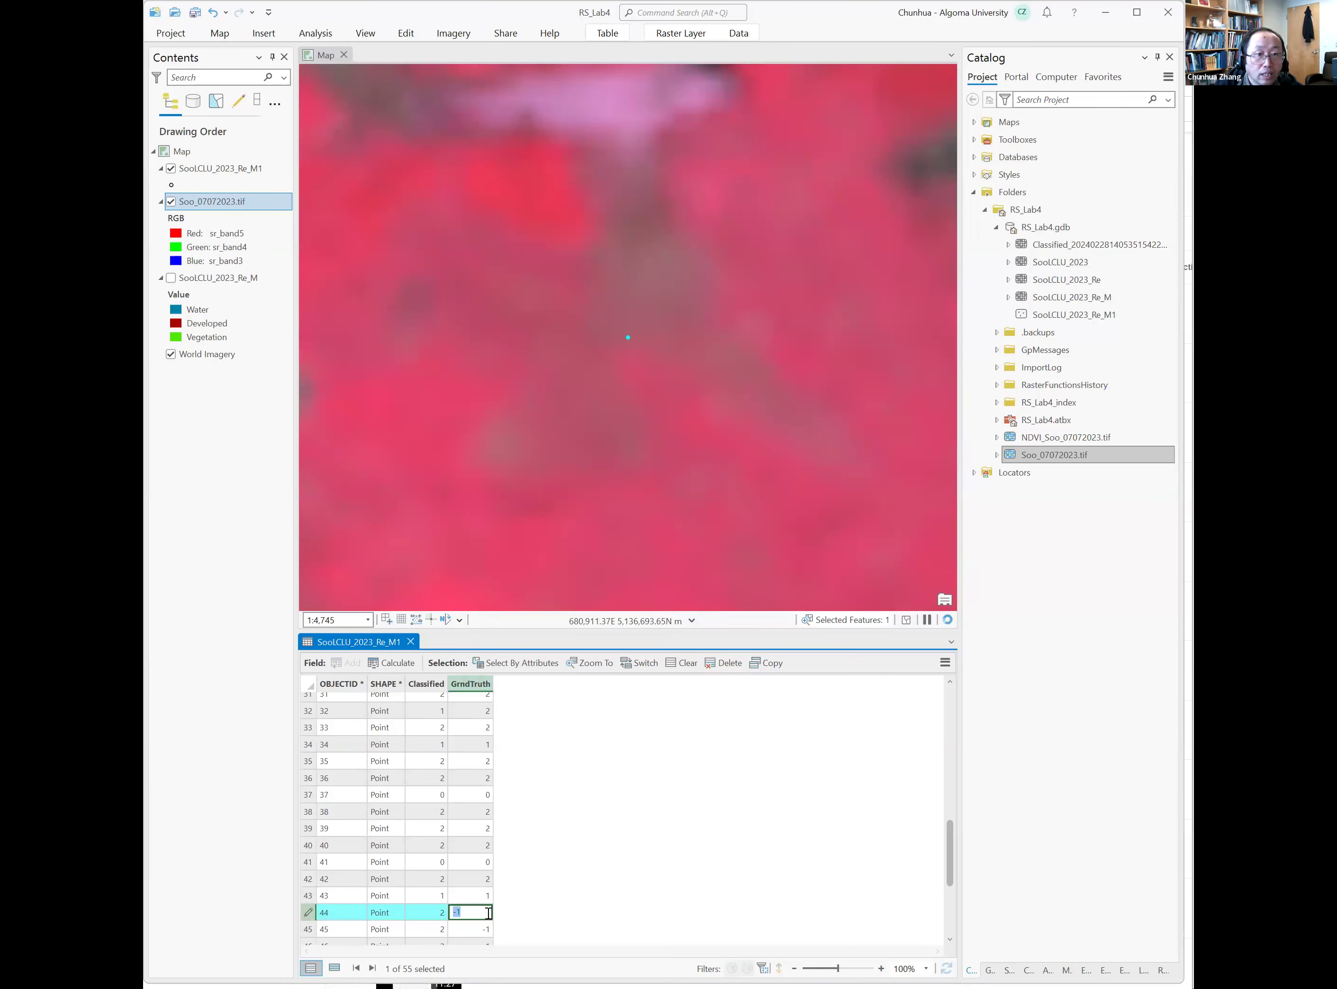
{"action": "scroll", "coordinate": [637, 372], "scroll_direction": "down", "scroll_amount": 4}
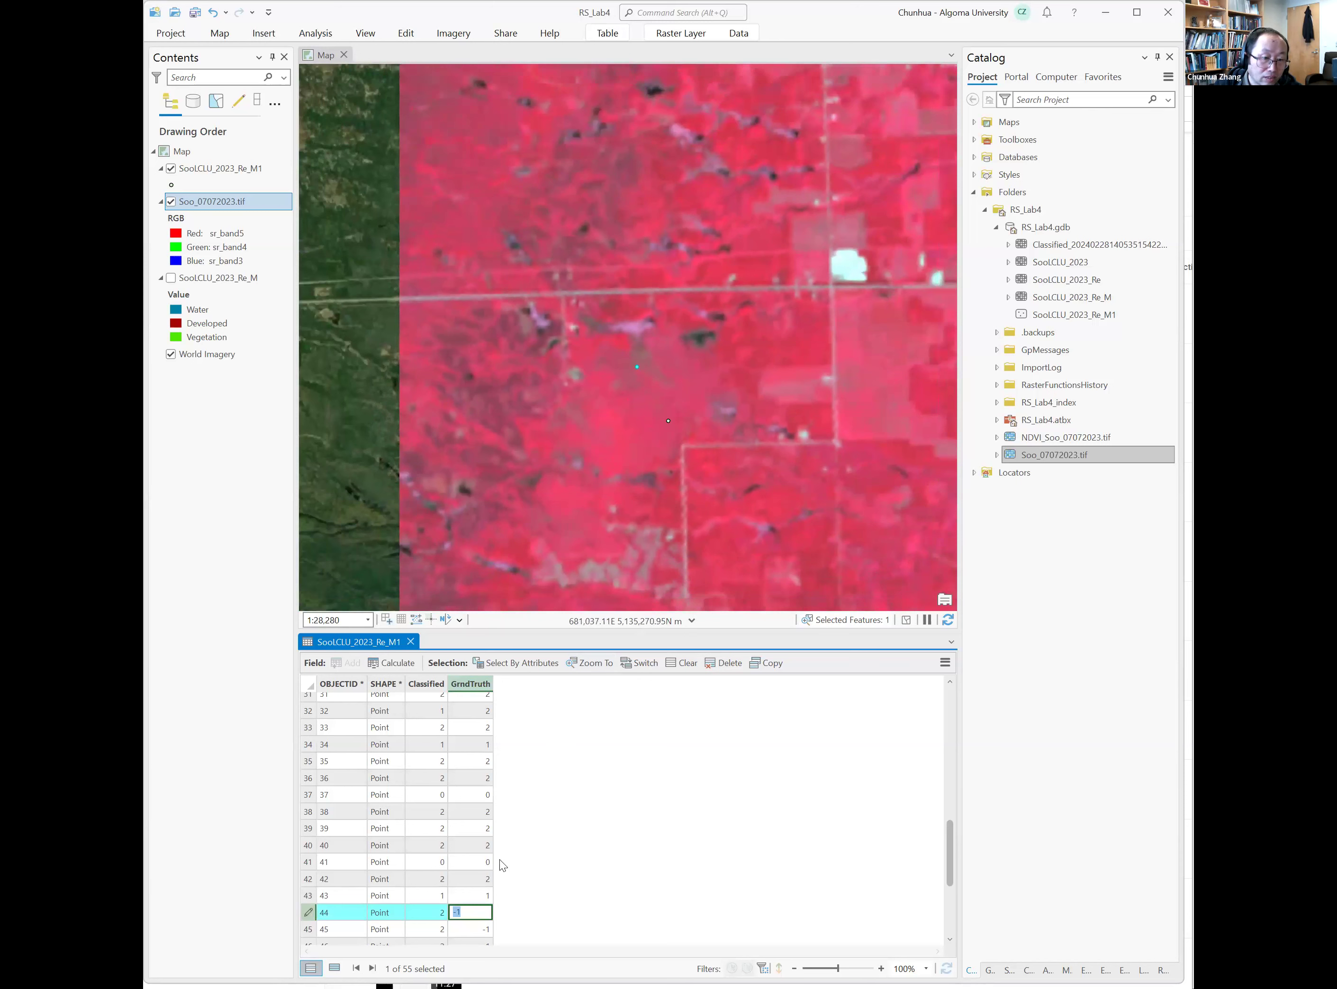
{"action": "type", "text": "2"}
{"action": "key", "text": "Return"}
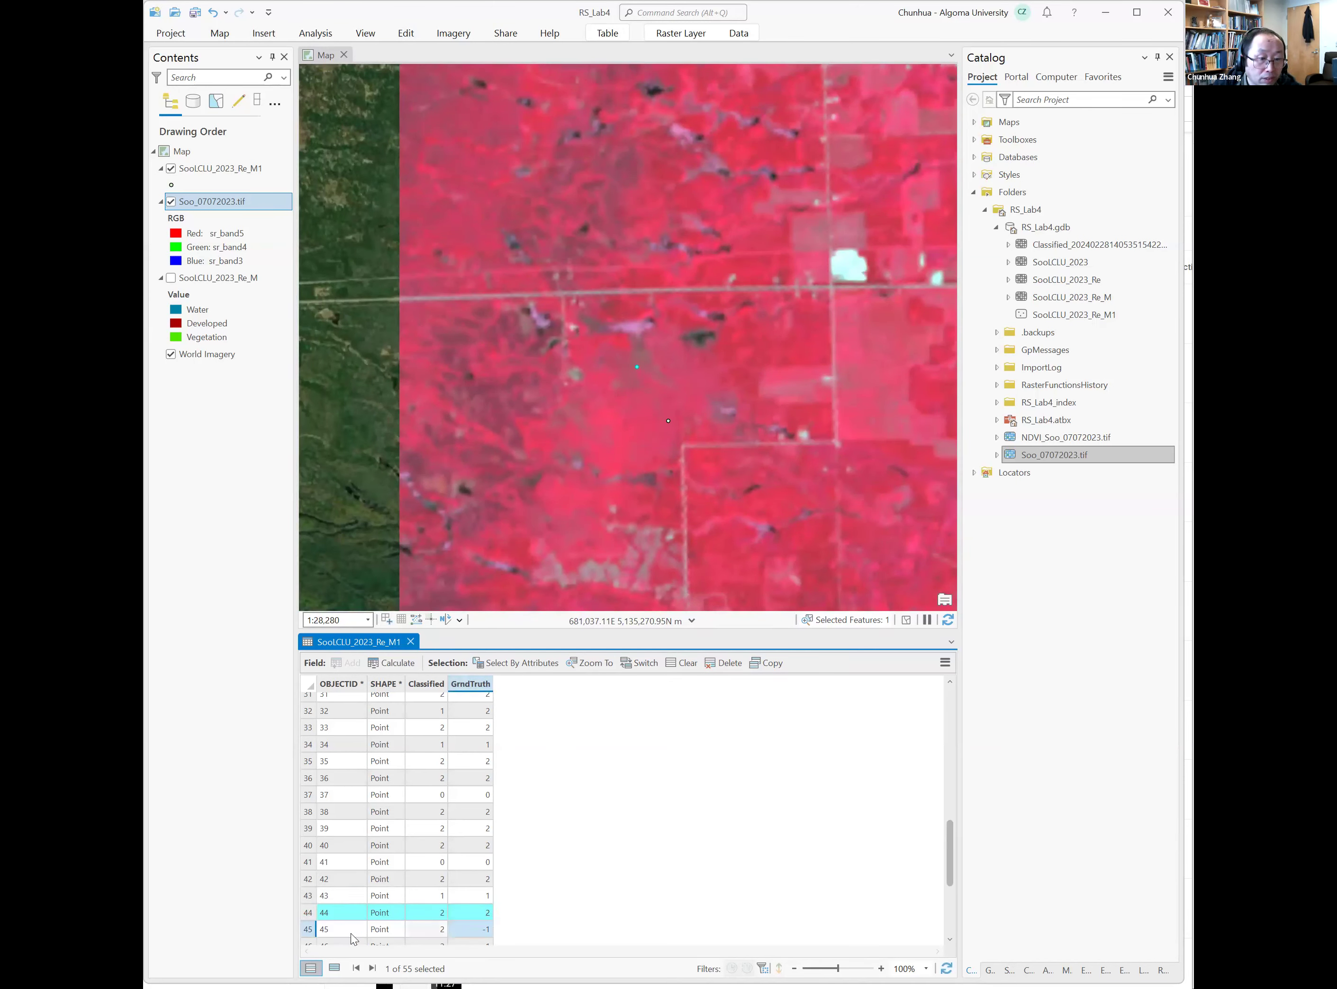
Zoom to assessment point 45 and set its GrndTruth value to 2
{"action": "scroll", "coordinate": [351, 934], "scroll_direction": "down", "scroll_amount": 4}
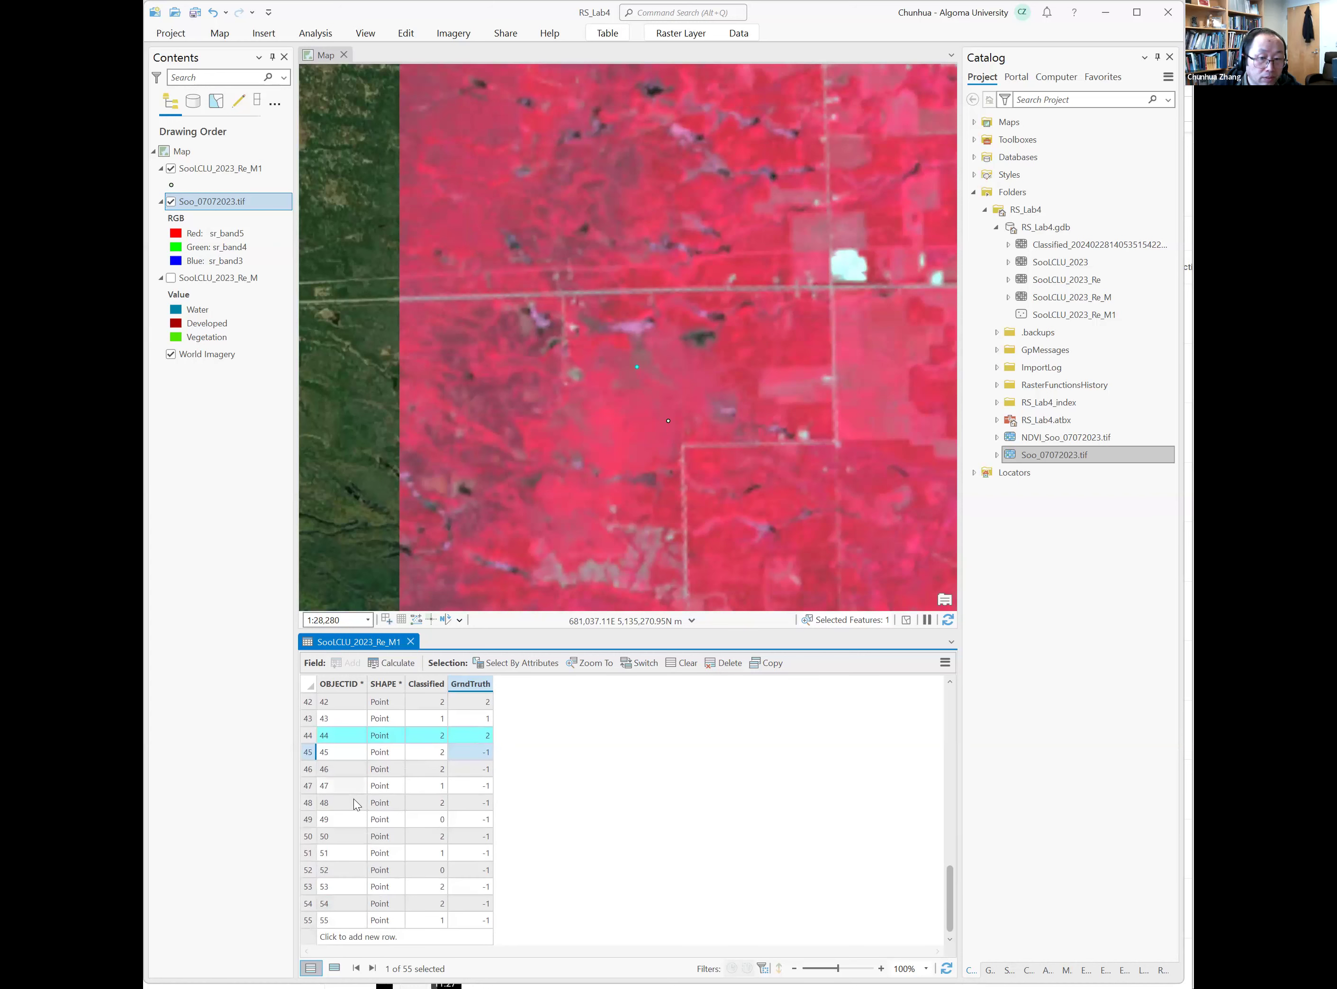
{"action": "double_click", "coordinate": [309, 753]}
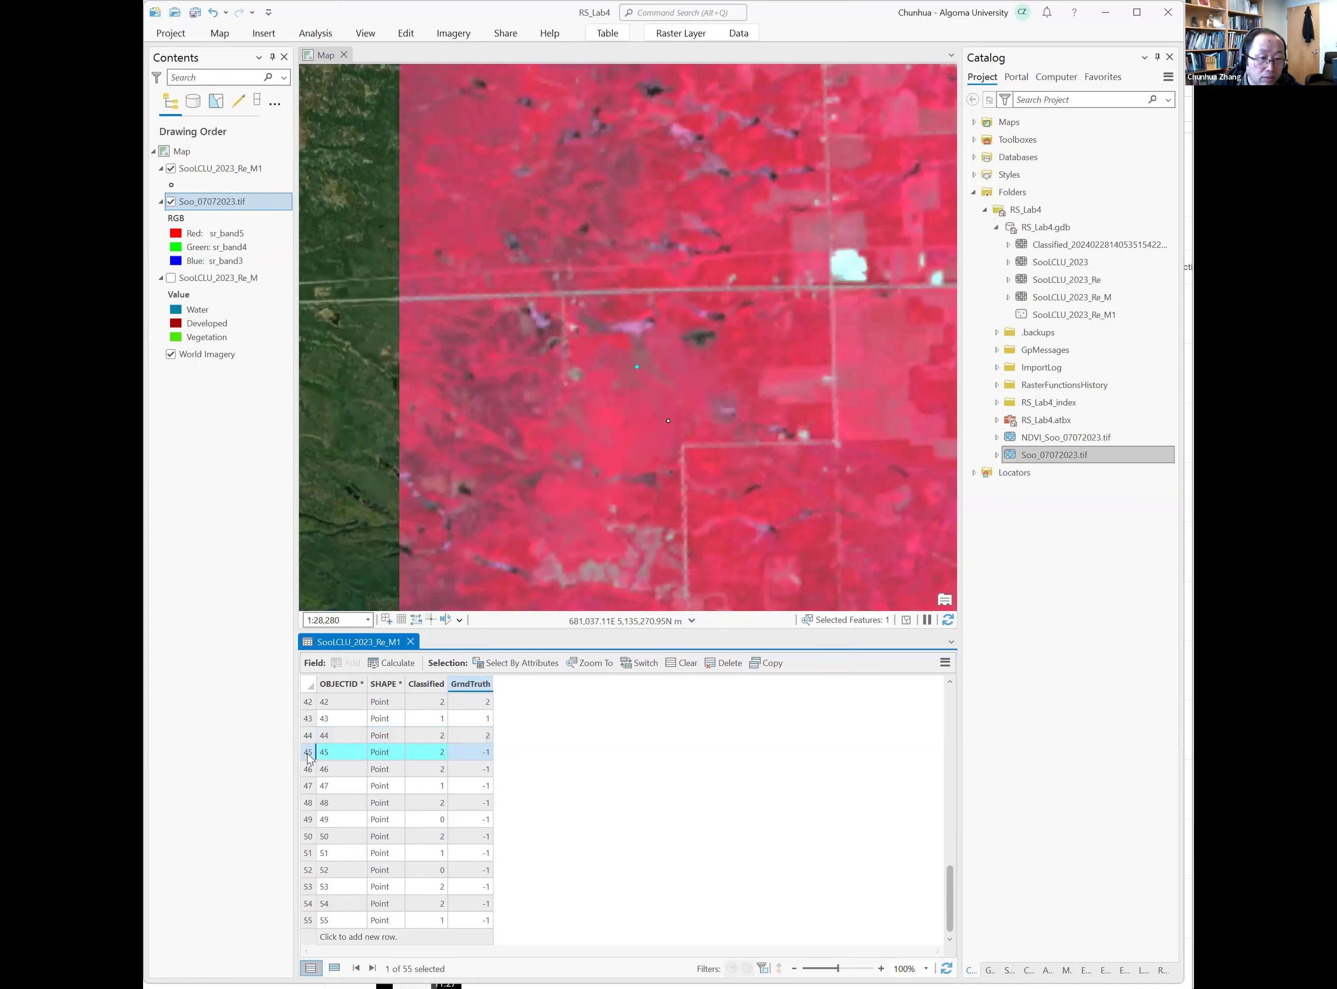
{"action": "left_click", "coordinate": [486, 755]}
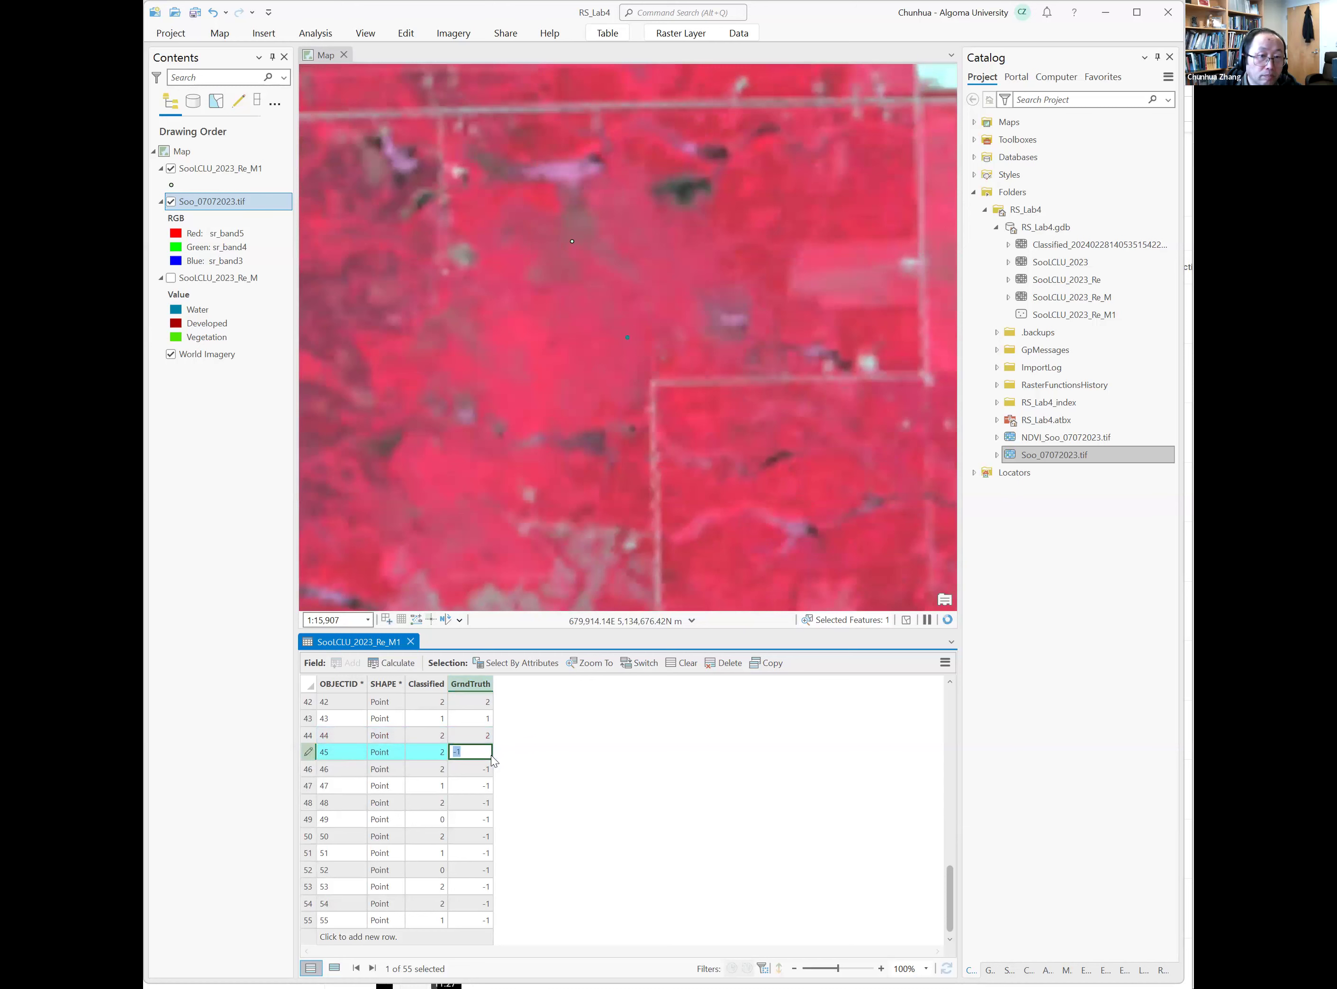
{"action": "type", "text": "2"}
{"action": "key", "text": "Return"}
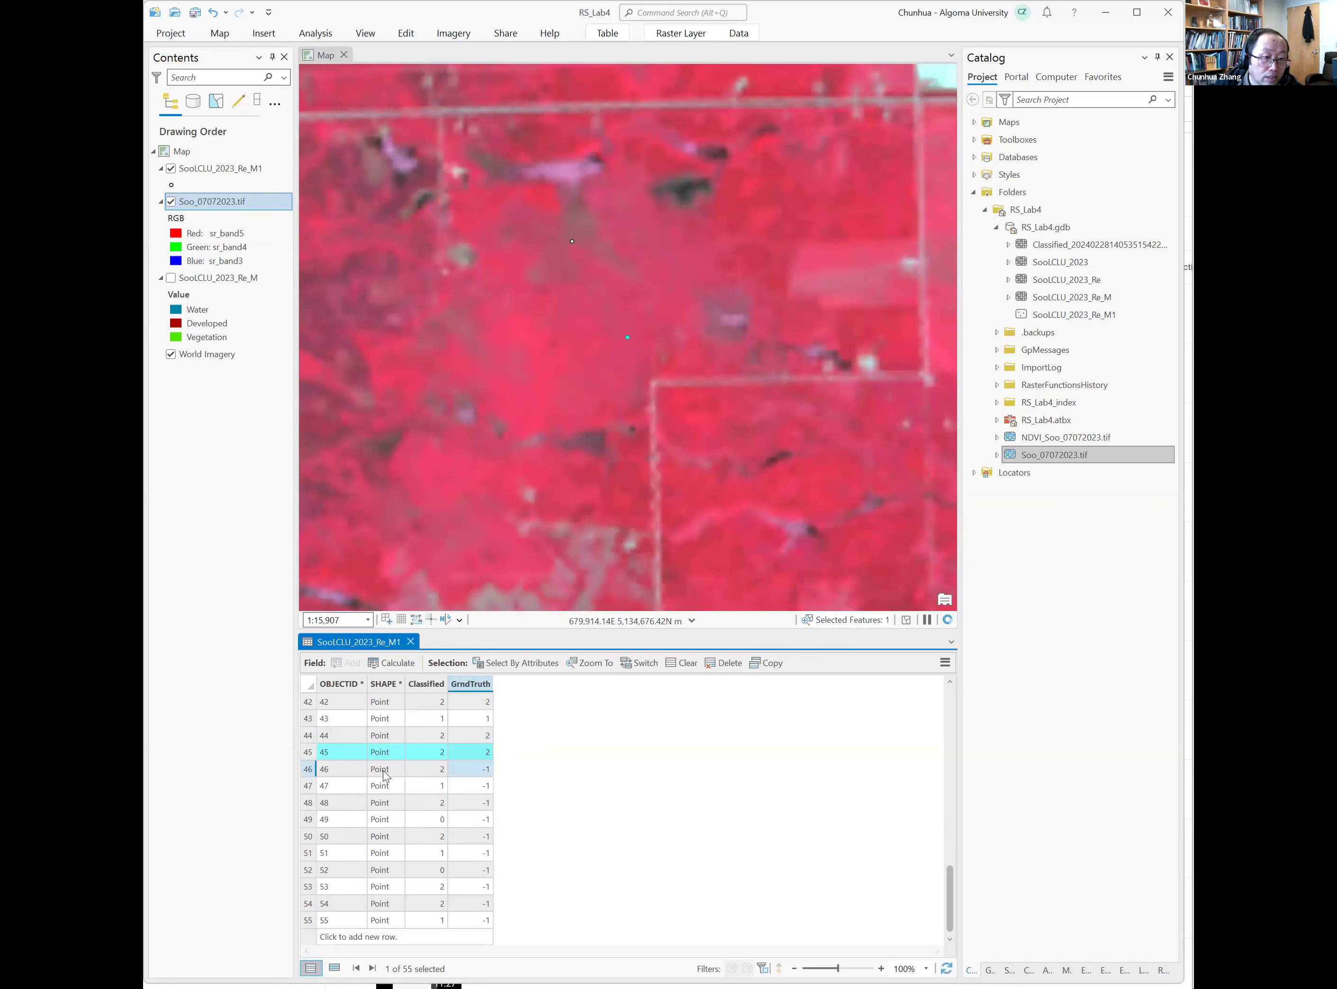
Zoom to assessment point 46 and set its GrndTruth value to 2
{"action": "left_click", "coordinate": [305, 770]}
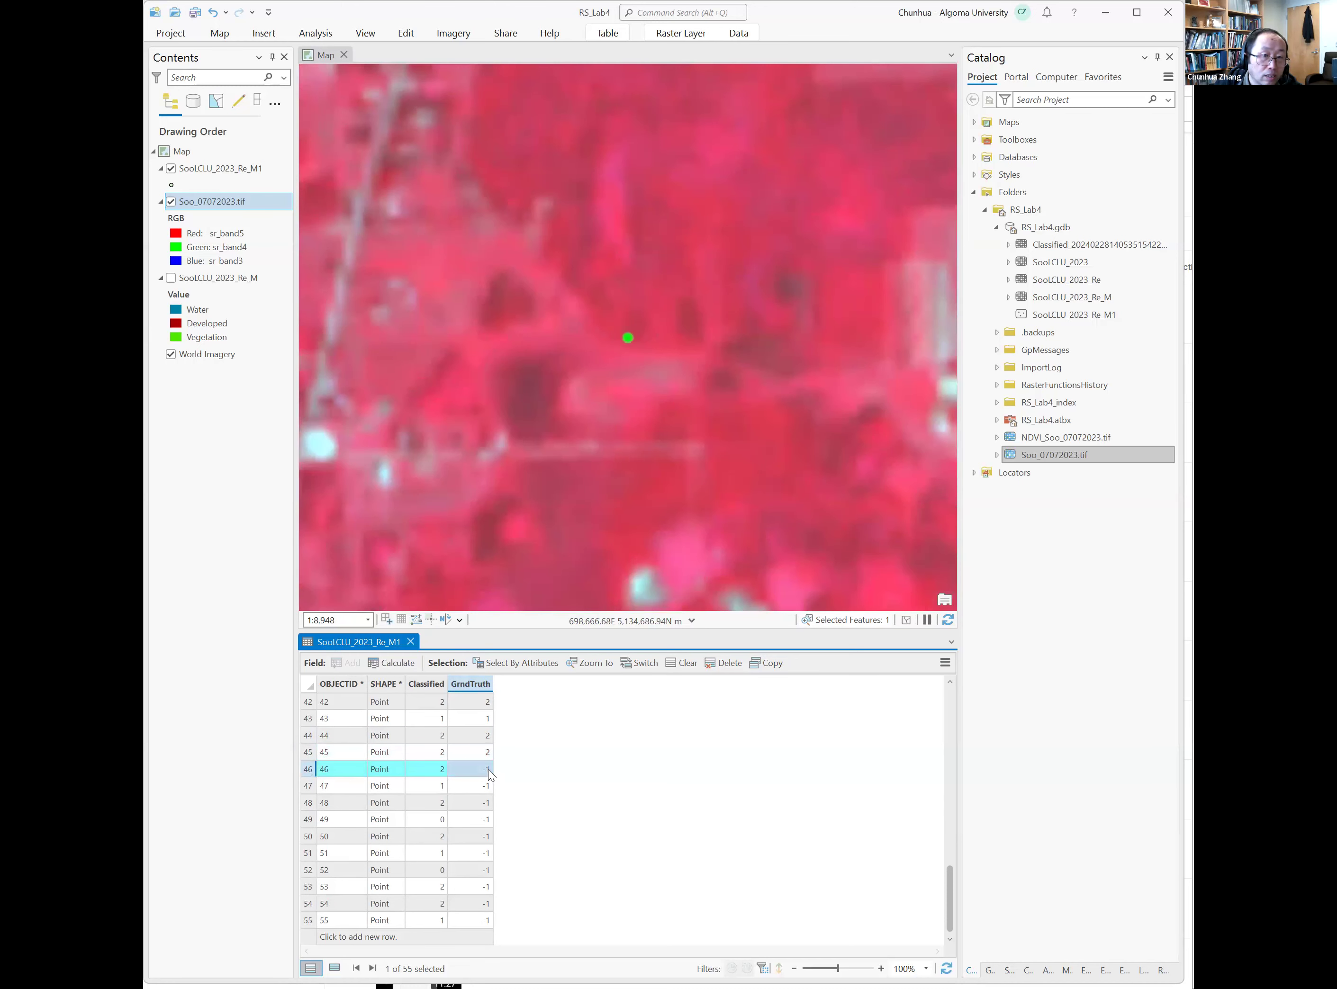
{"action": "left_click", "coordinate": [492, 771]}
{"action": "key", "text": "Return"}
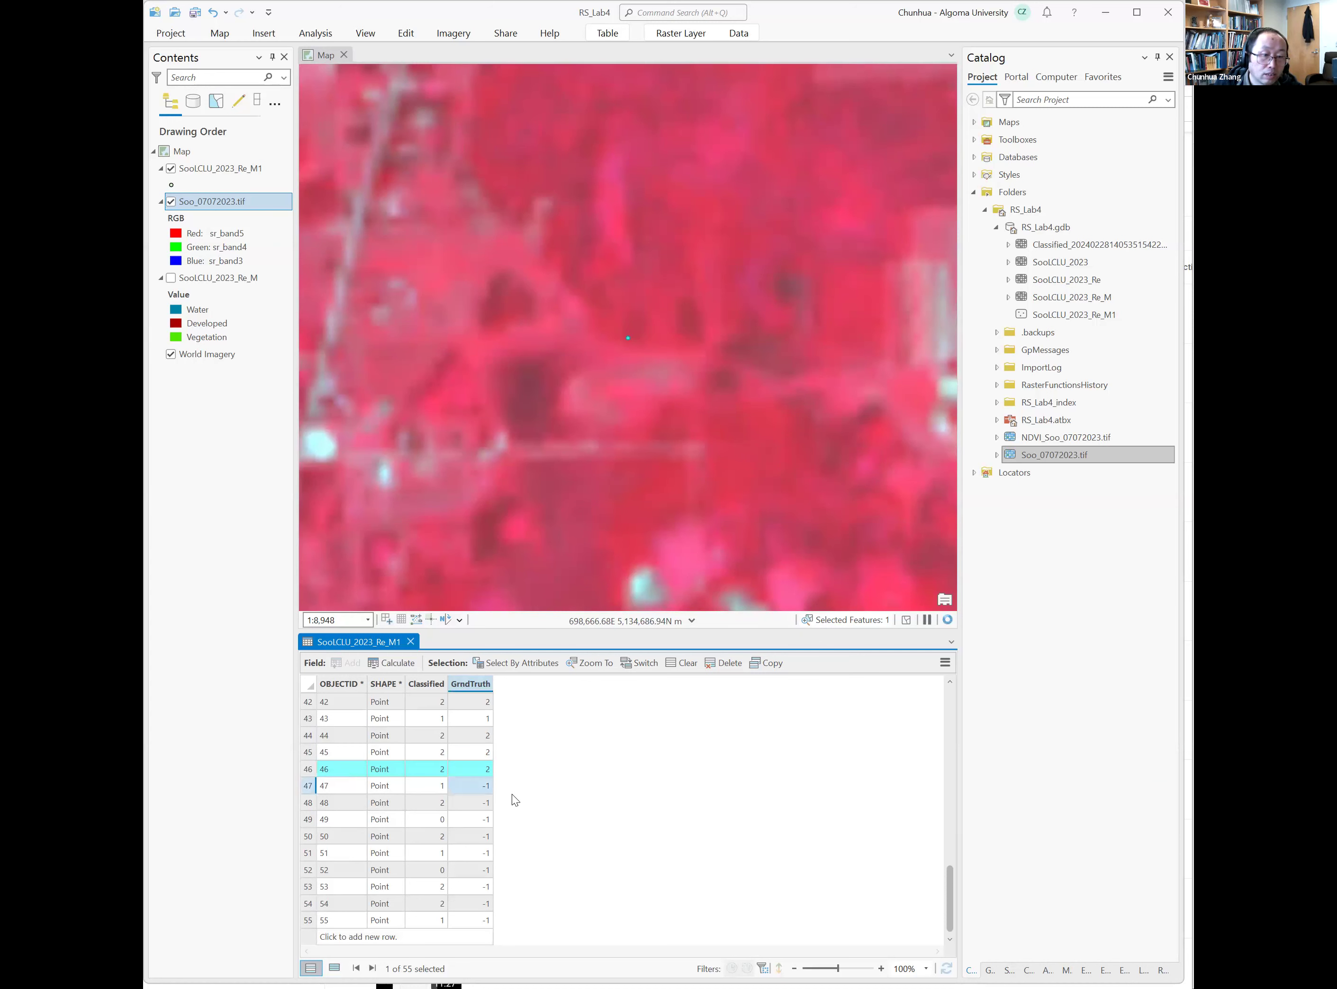
Zoom to assessment point 47, check the surrounding land cover and set its GrndTruth value to 1
{"action": "left_click", "coordinate": [308, 786]}
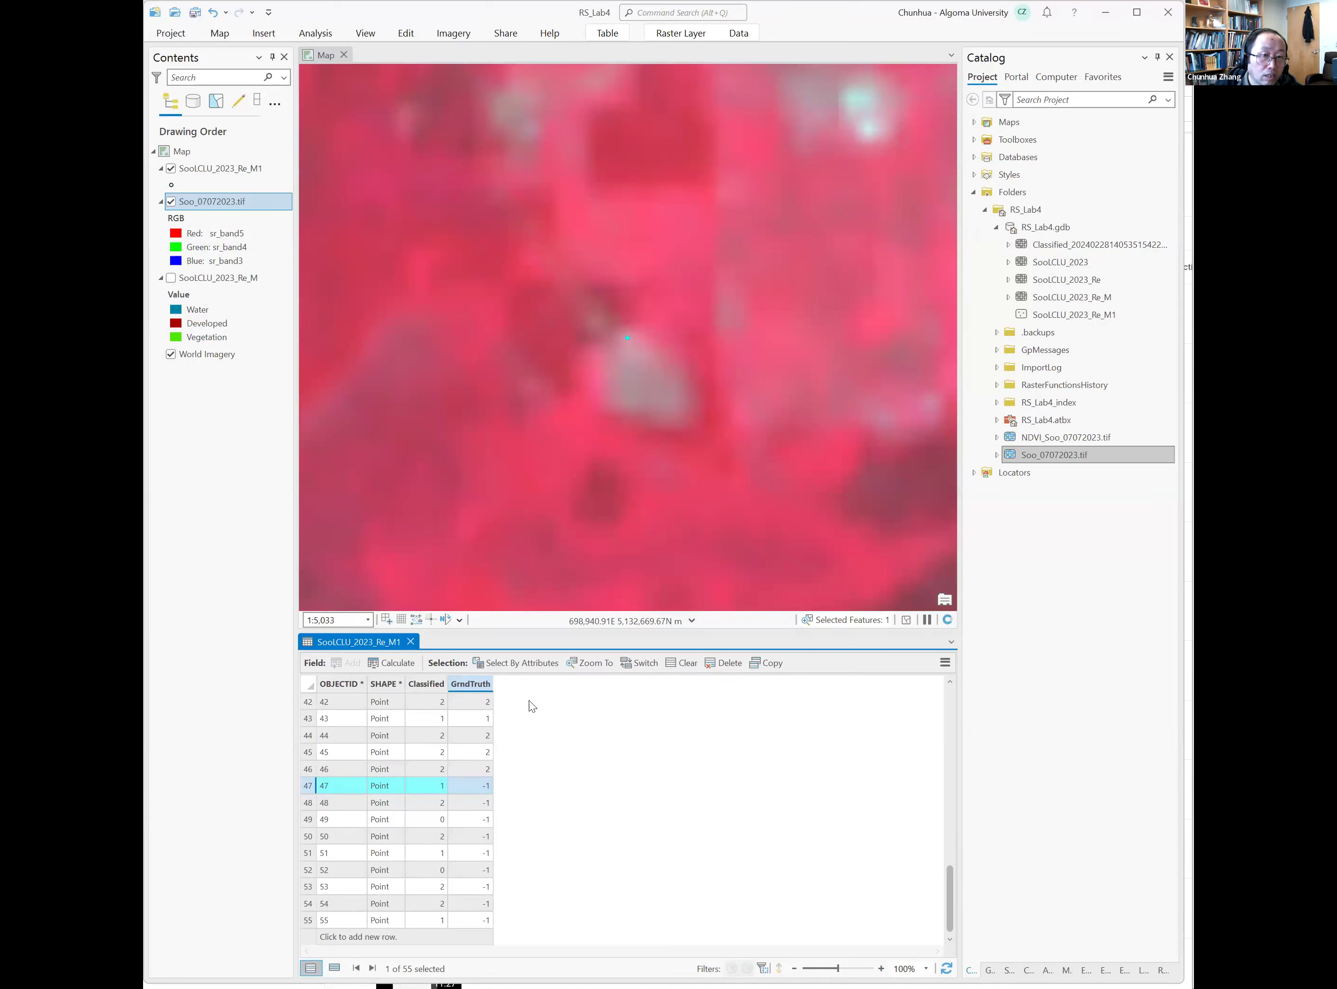
{"action": "scroll", "coordinate": [574, 464], "scroll_direction": "down", "scroll_amount": 3}
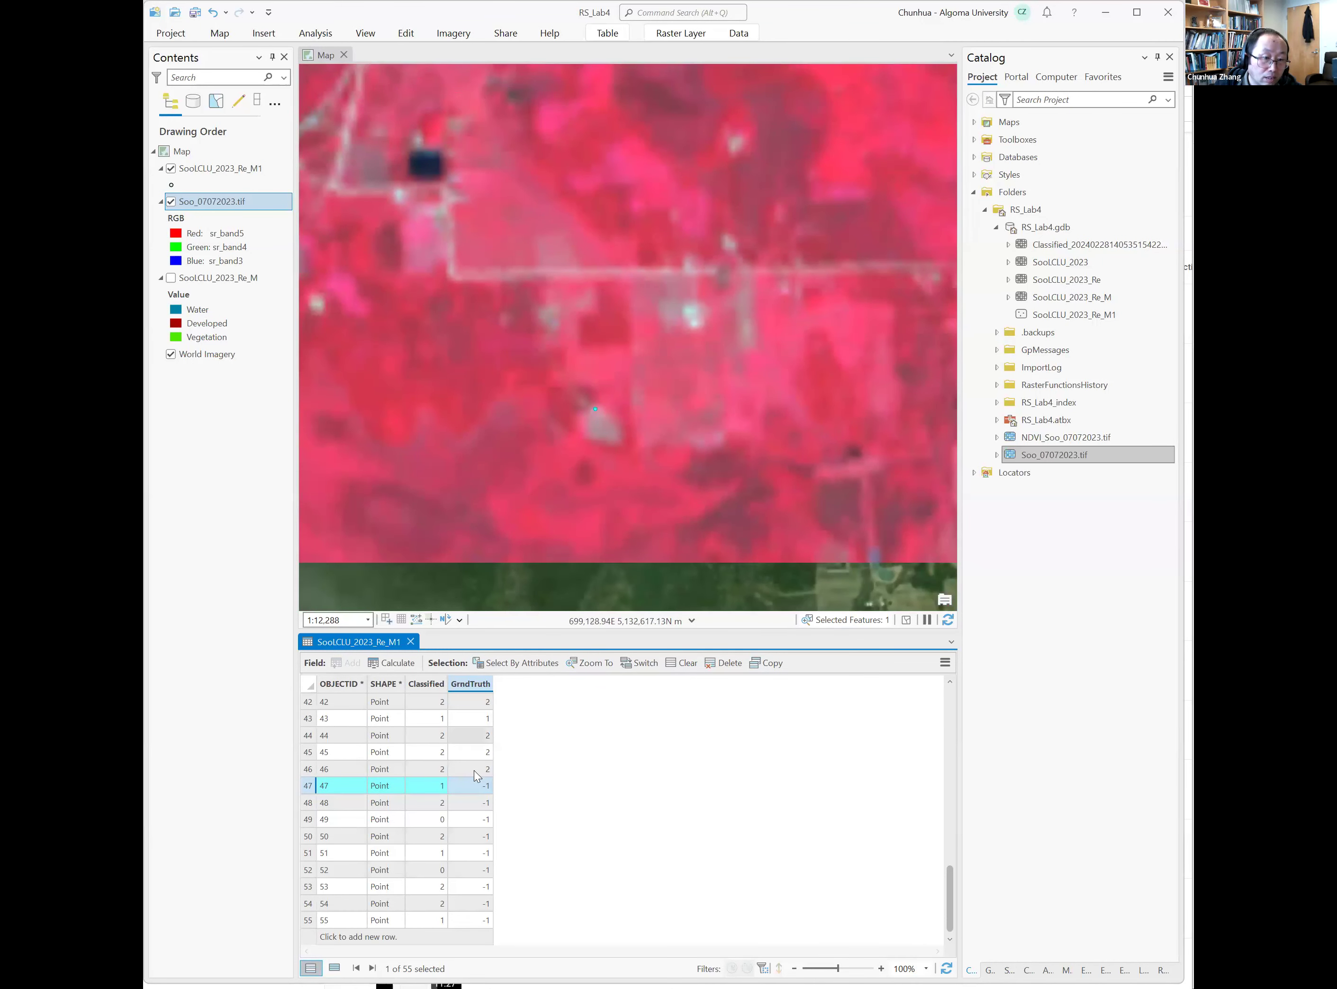
{"action": "type", "text": "1"}
{"action": "key", "text": "Return"}
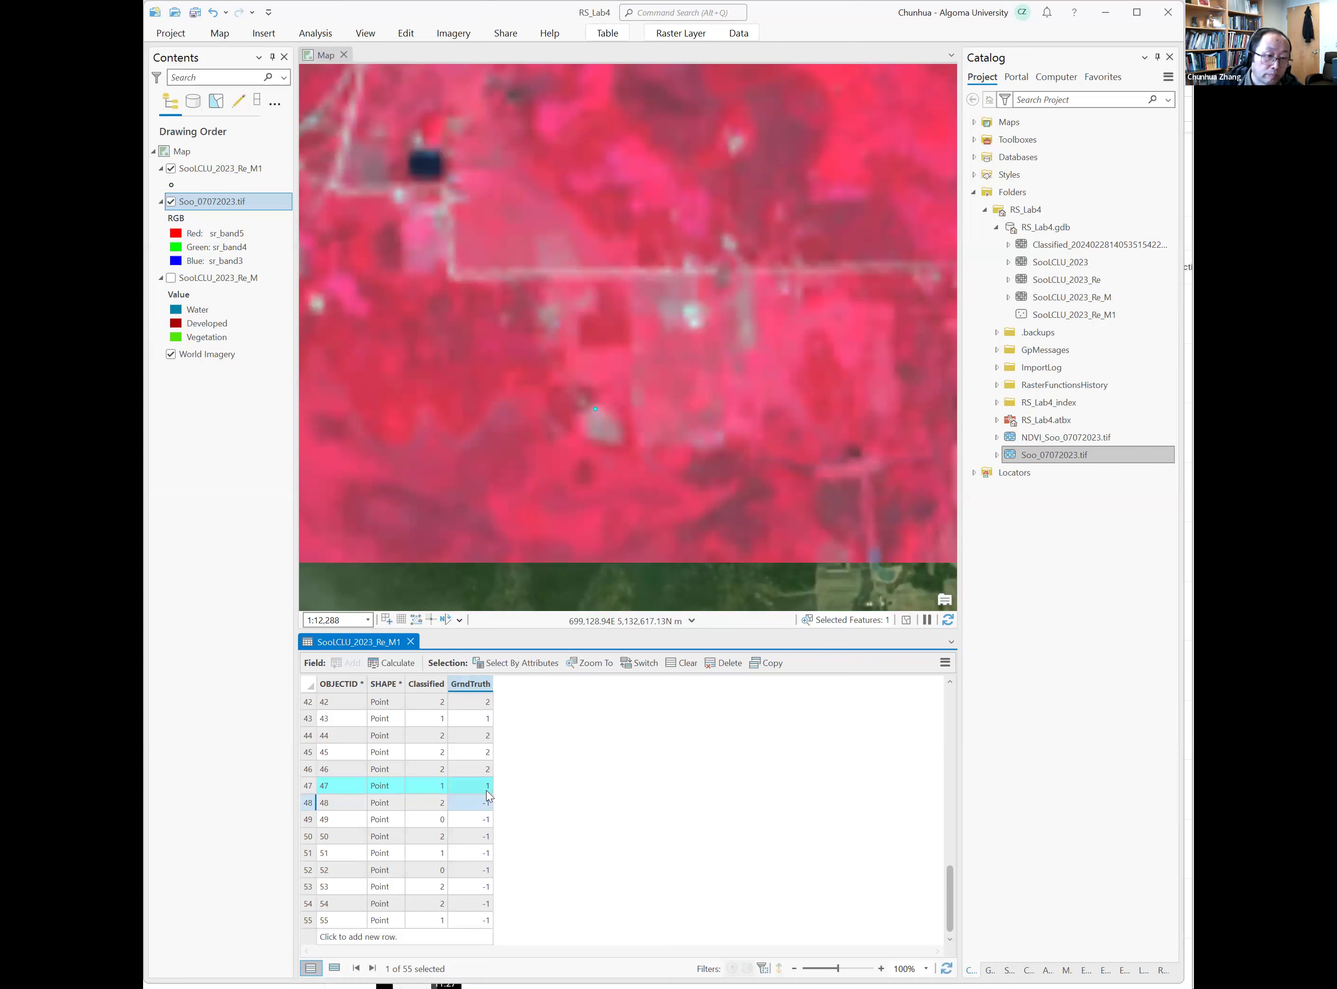
Zoom to assessment point 48 and set its GrndTruth value to 2
{"action": "double_click", "coordinate": [309, 807]}
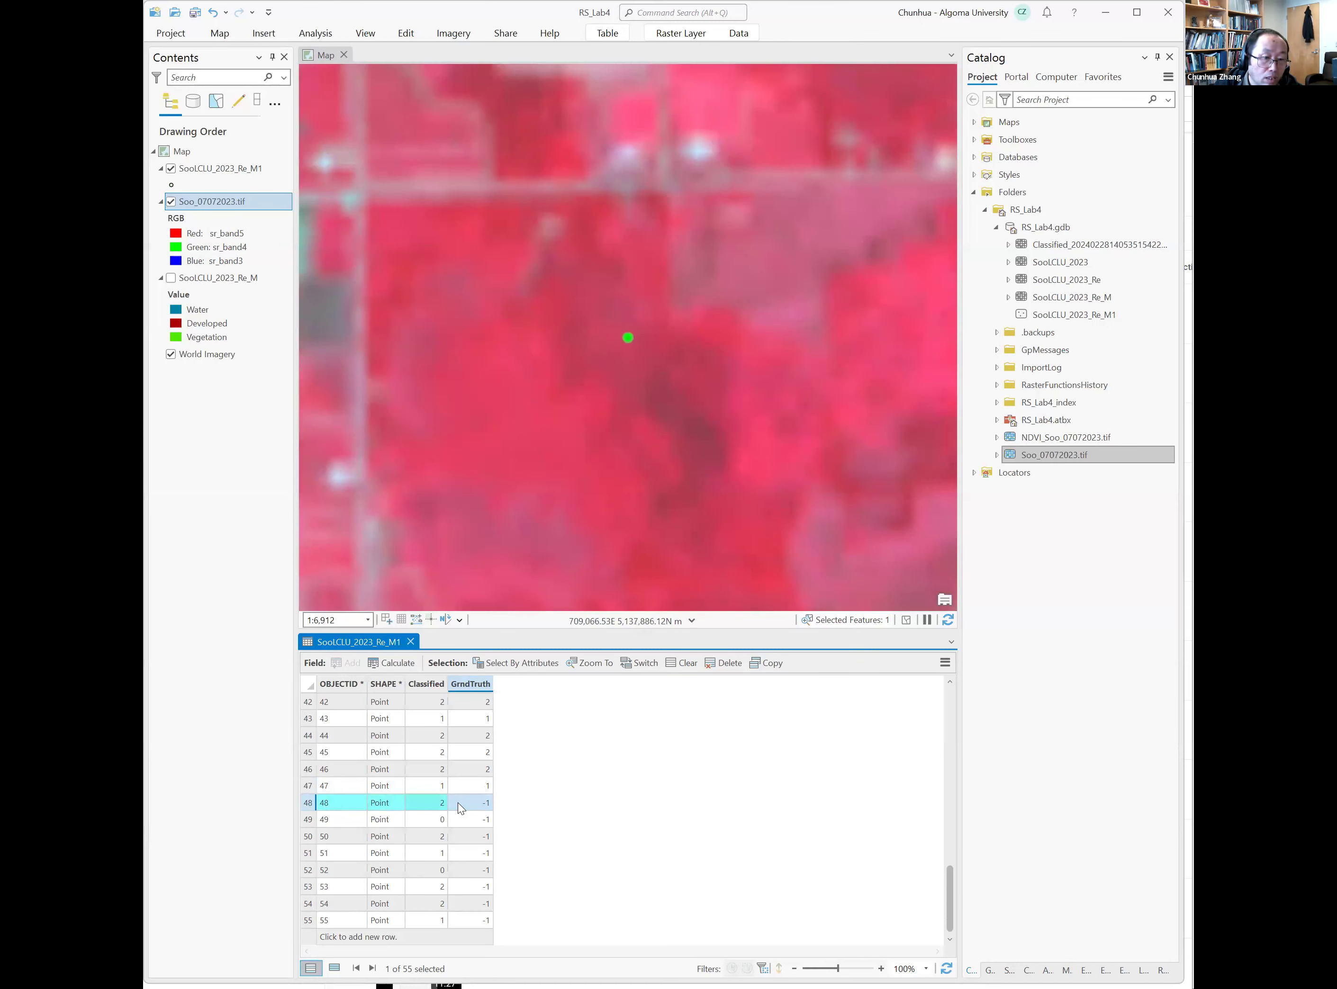
{"action": "left_click", "coordinate": [471, 805]}
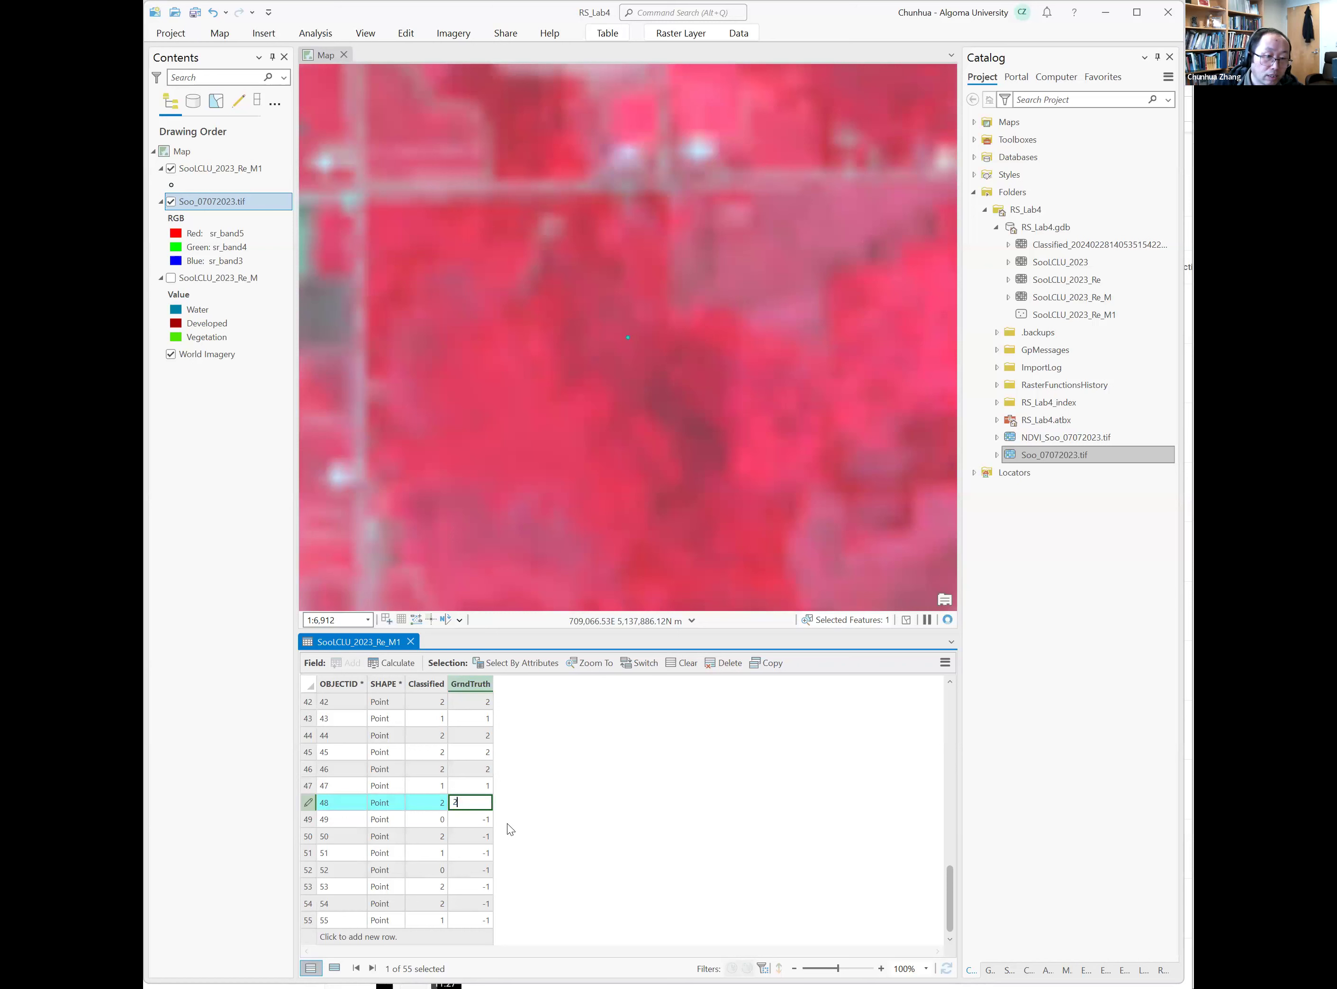
{"action": "type", "text": "2"}
{"action": "key", "text": "Return"}
Zoom to assessment point 49 and set its GrndTruth value to 0
{"action": "left_click", "coordinate": [460, 825]}
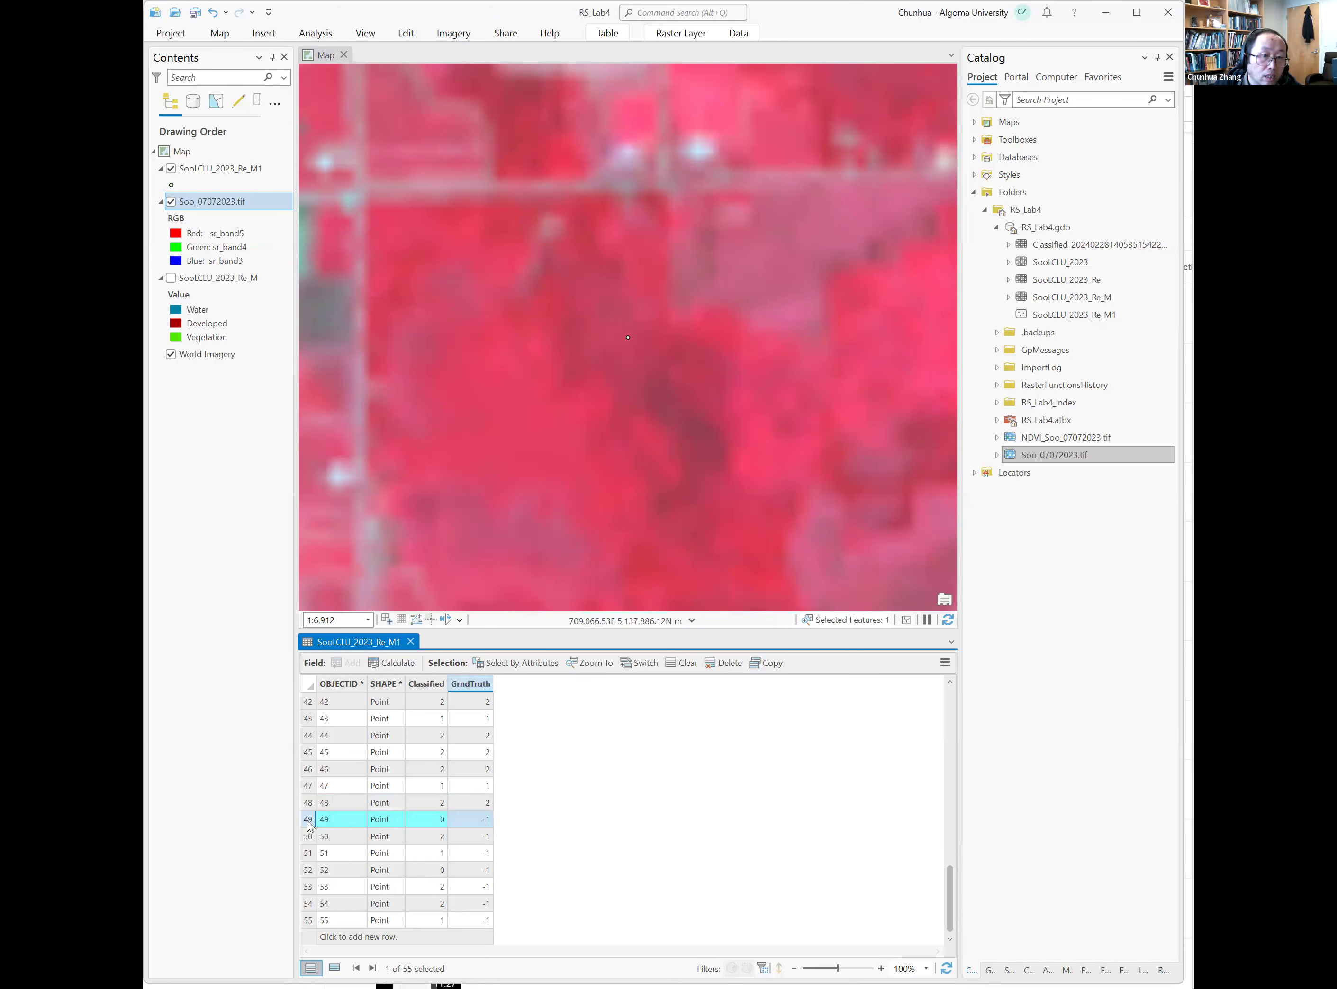
{"action": "double_click", "coordinate": [307, 821]}
{"action": "left_click", "coordinate": [479, 819]}
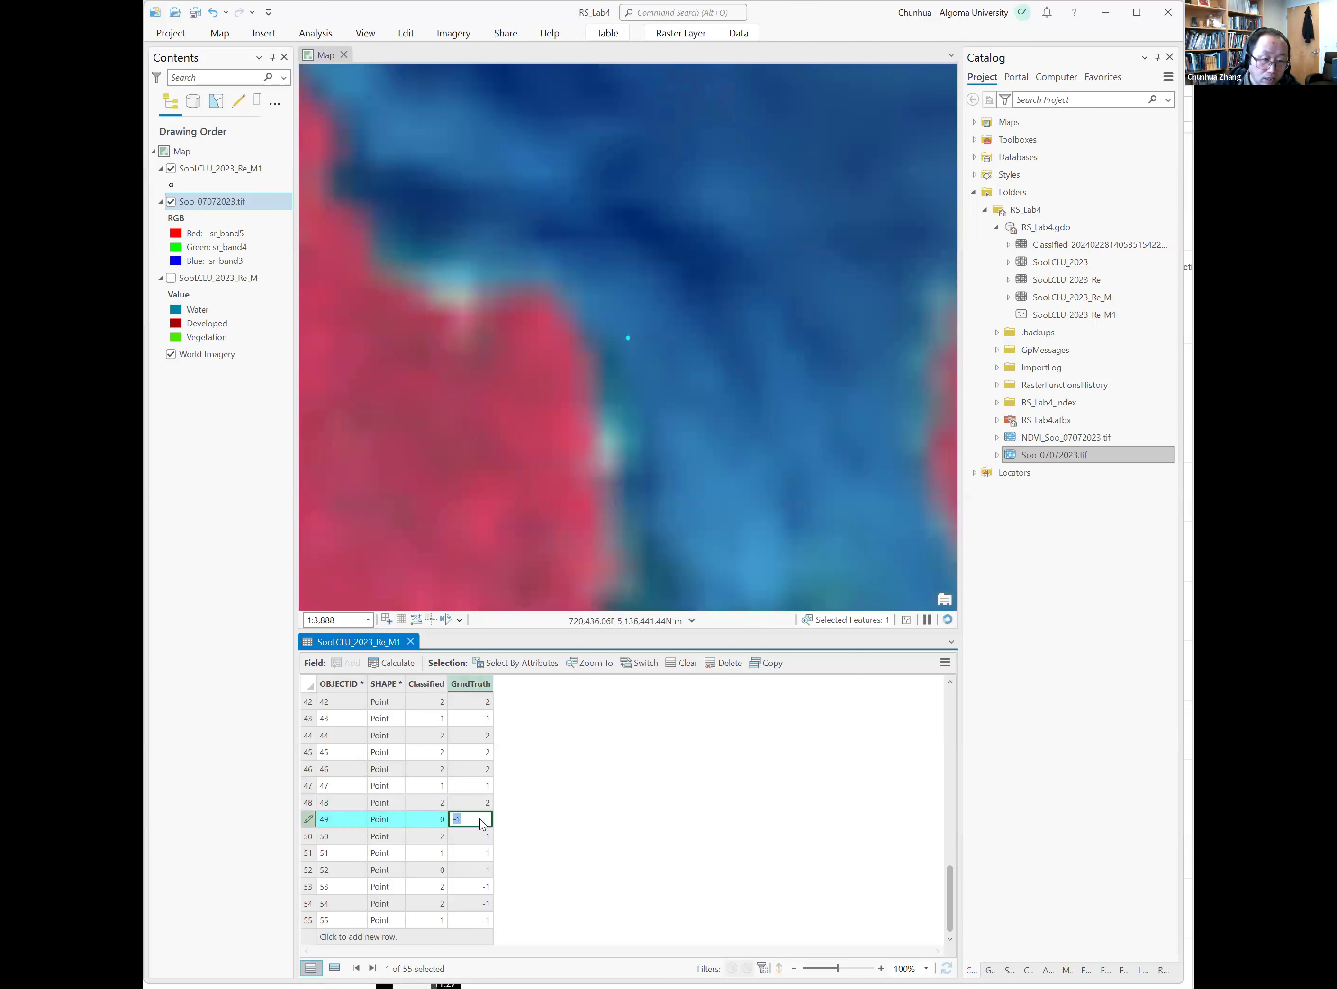
{"action": "type", "text": "0"}
{"action": "key", "text": "Return"}
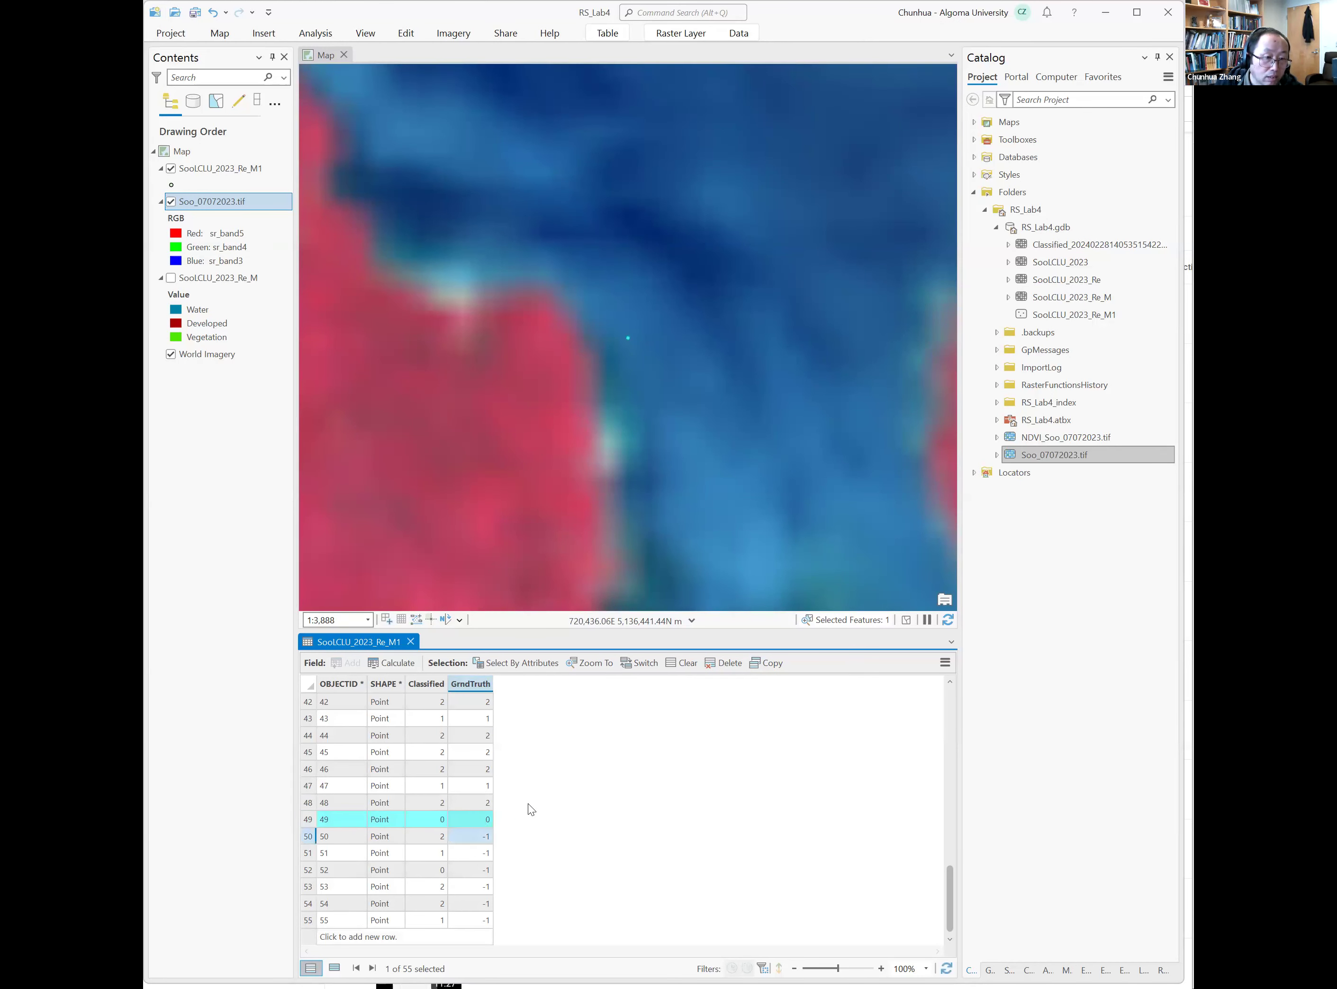
Zoom to assessment point 50 and set its GrndTruth value to 2
{"action": "double_click", "coordinate": [308, 836]}
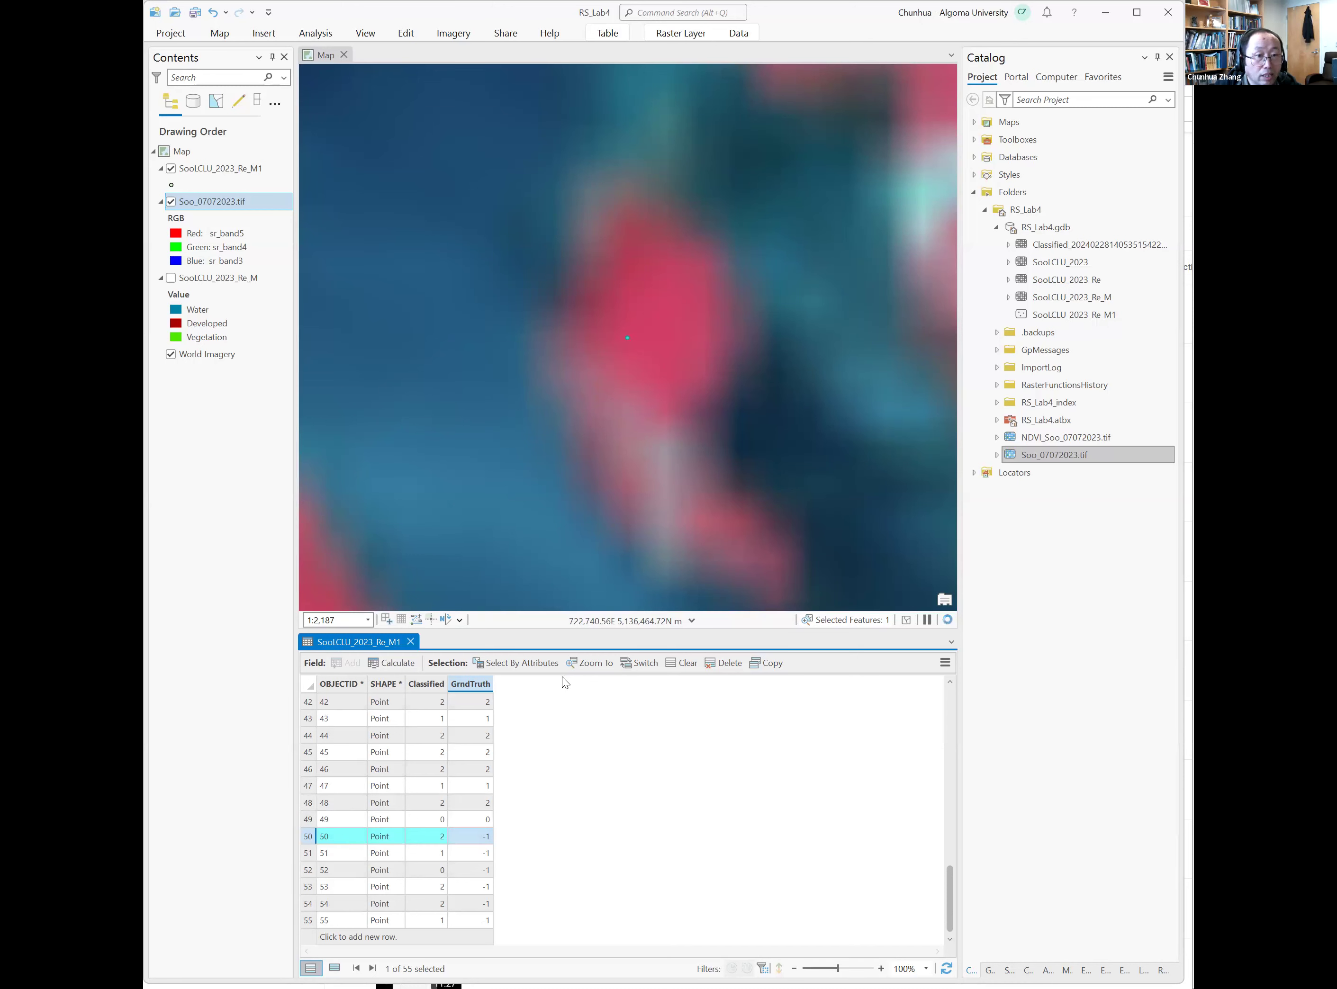
{"action": "double_click", "coordinate": [485, 840]}
{"action": "type", "text": "2"}
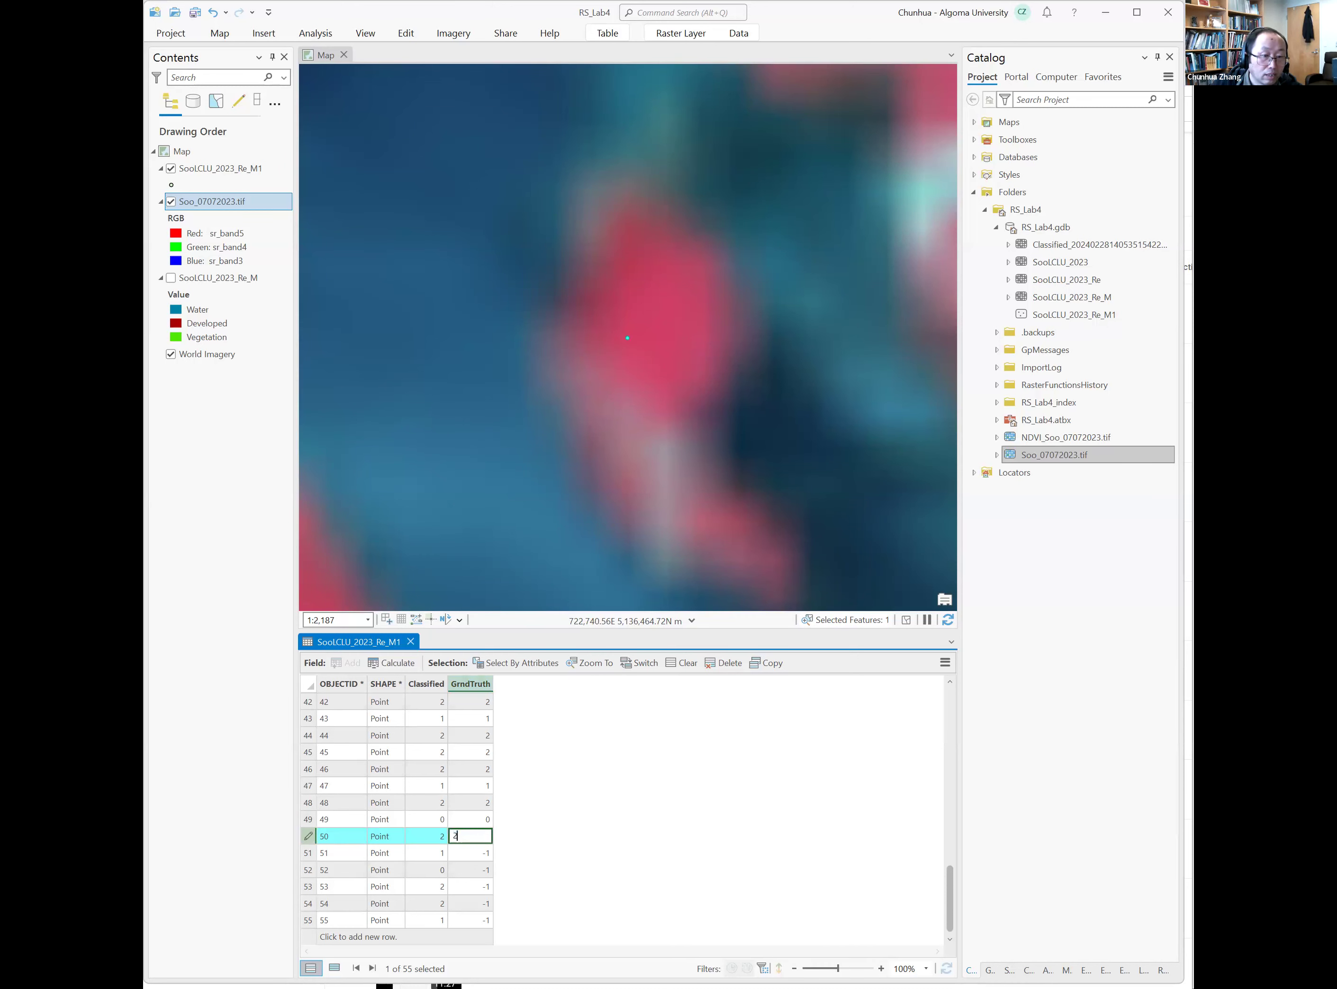
{"action": "key", "text": "Return"}
Zoom to assessment point 51, examine the surrounding shoreline and set its GrndTruth value to 1
{"action": "double_click", "coordinate": [310, 852]}
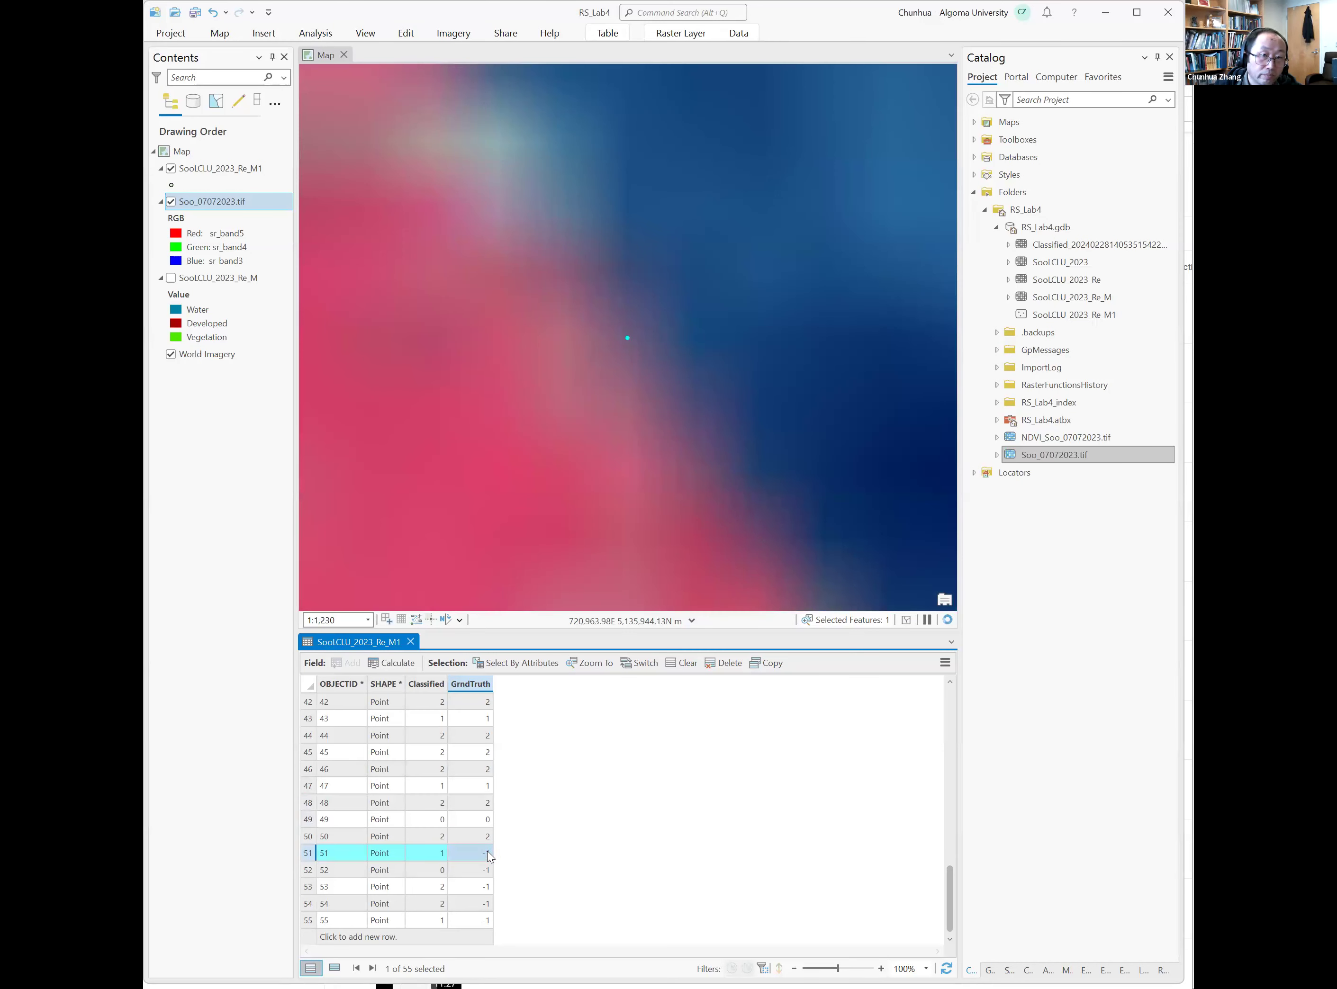
{"action": "scroll", "coordinate": [650, 449], "scroll_direction": "down", "scroll_amount": 3}
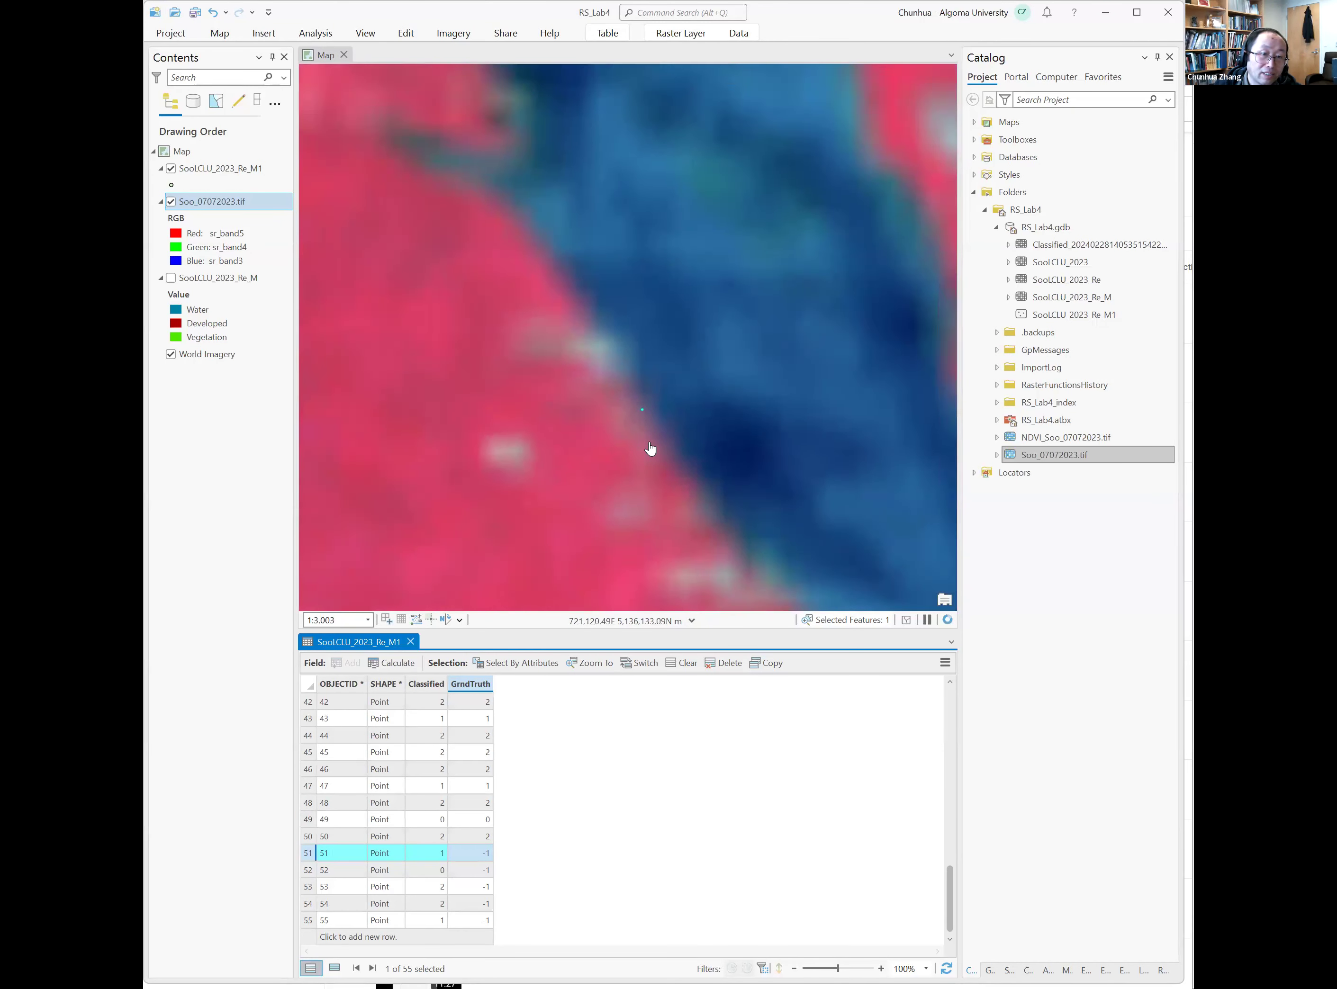
{"action": "scroll", "coordinate": [650, 448], "scroll_direction": "down", "scroll_amount": 2}
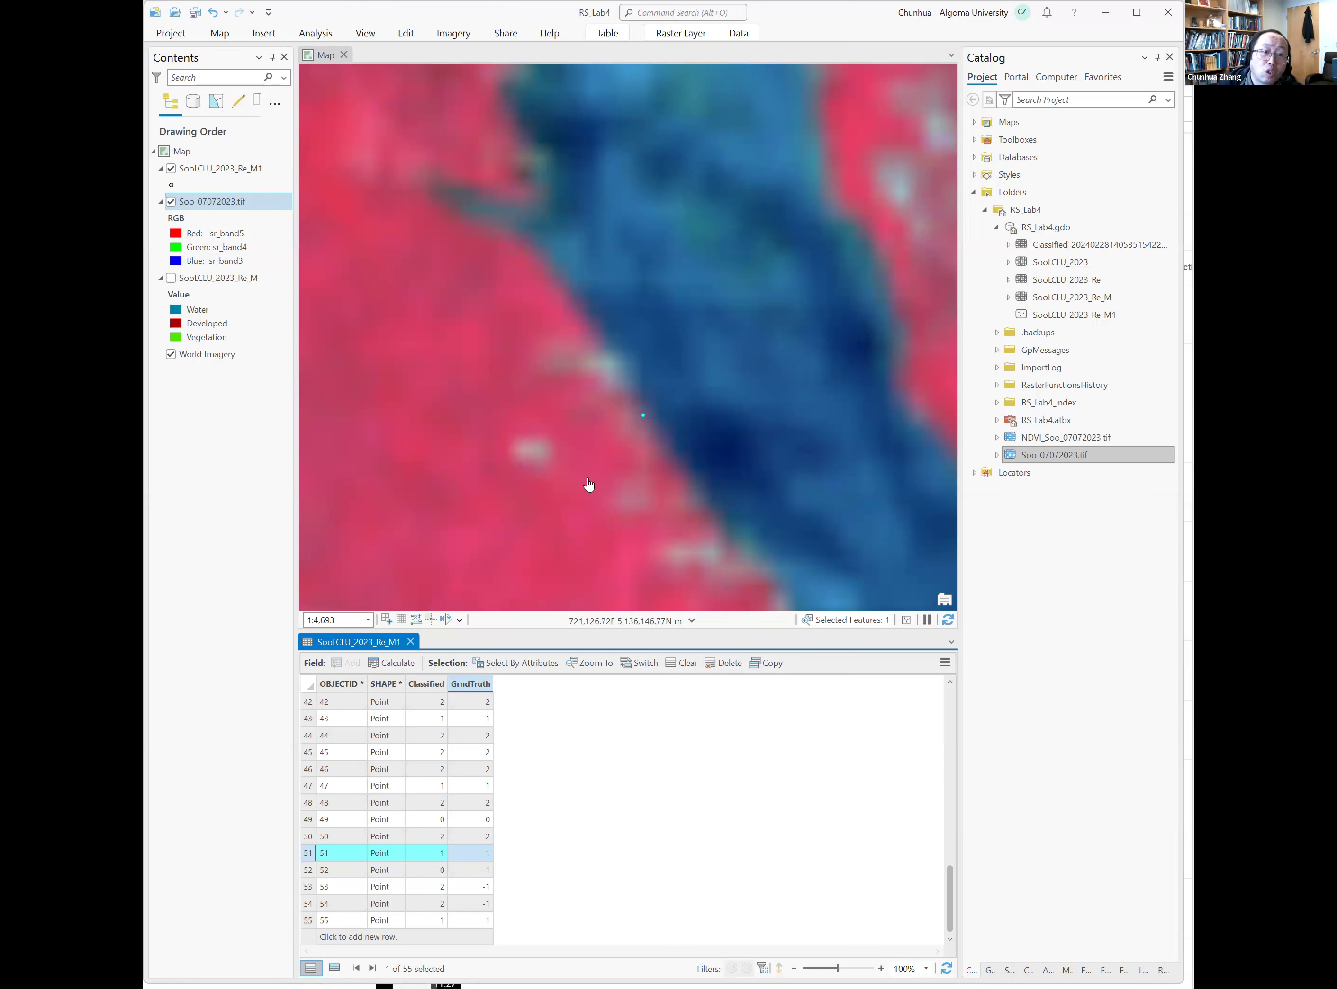
{"action": "double_click", "coordinate": [480, 853]}
{"action": "type", "text": "1"}
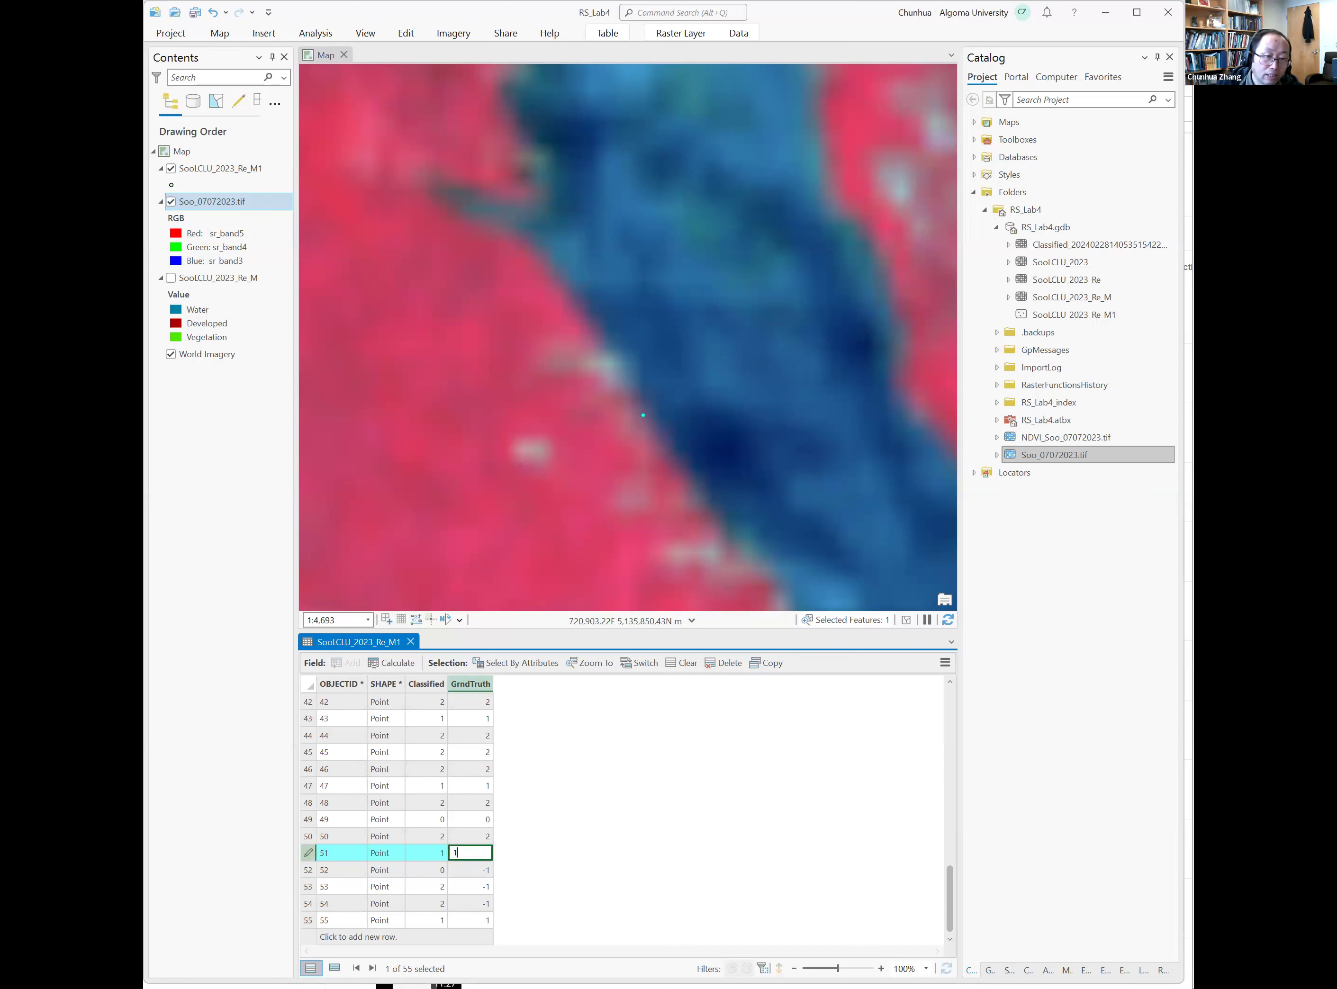
{"action": "key", "text": "Return"}
Zoom to assessment point 52 and set its GrndTruth value to 0
{"action": "double_click", "coordinate": [311, 870]}
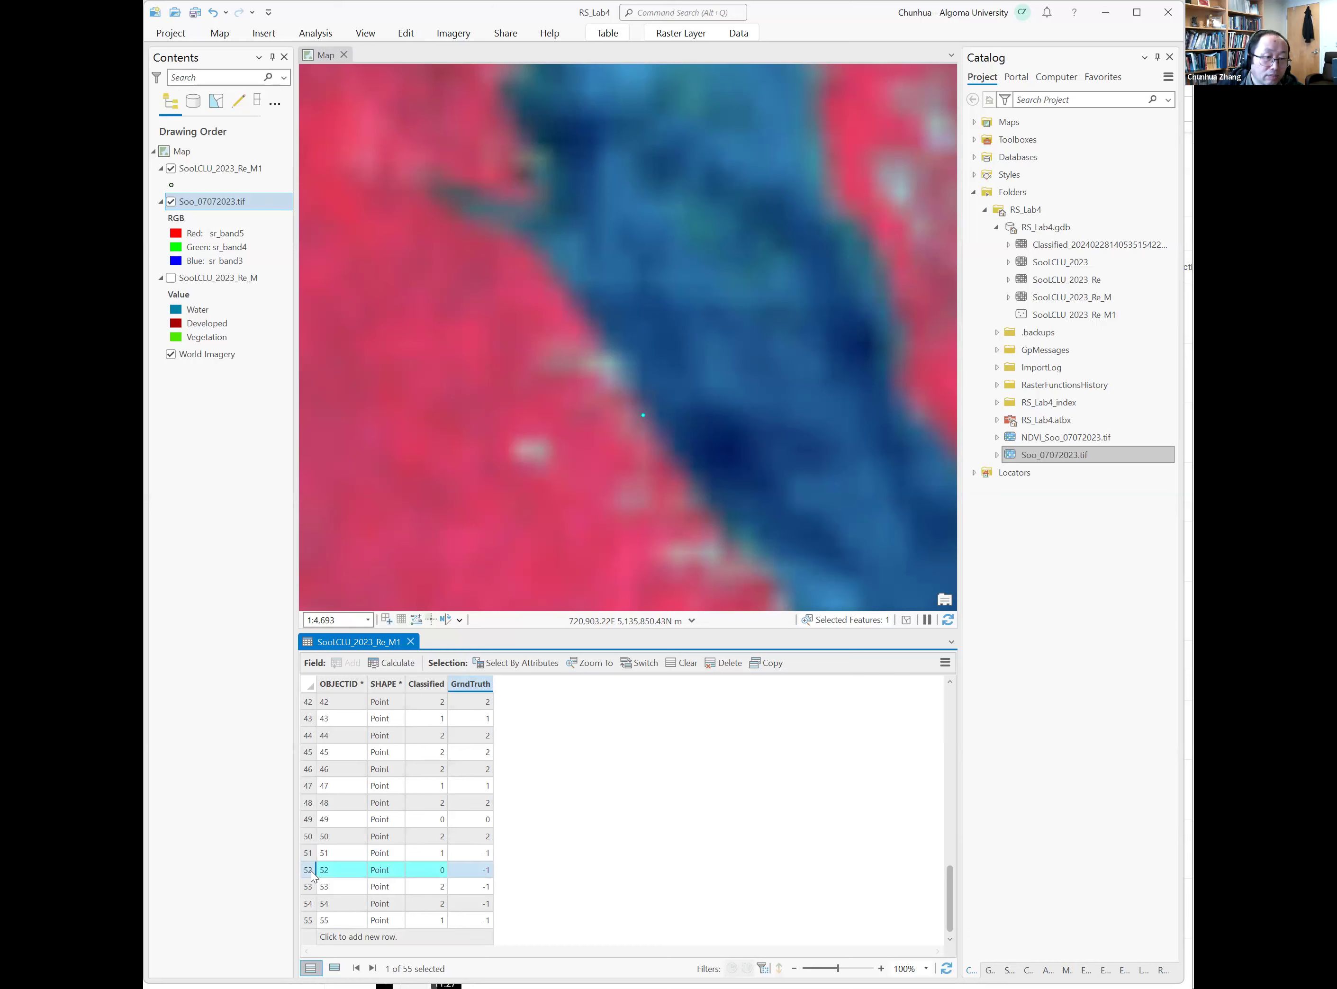
{"action": "double_click", "coordinate": [482, 870]}
{"action": "type", "text": "0"}
{"action": "key", "text": "Return"}
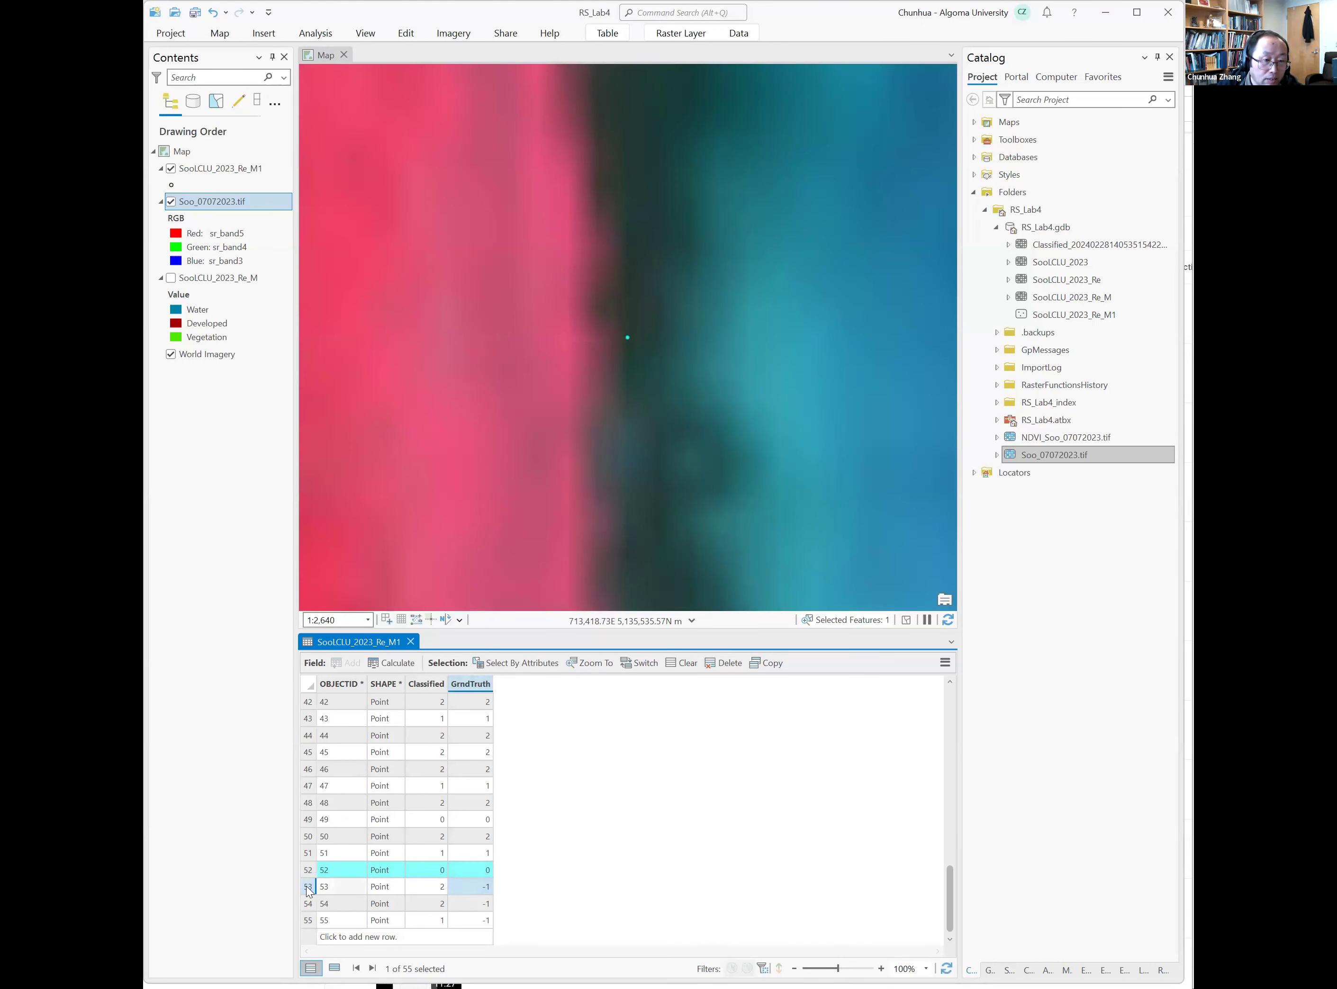
Zoom to assessment point 53 and set its GrndTruth value to 2
{"action": "double_click", "coordinate": [309, 887]}
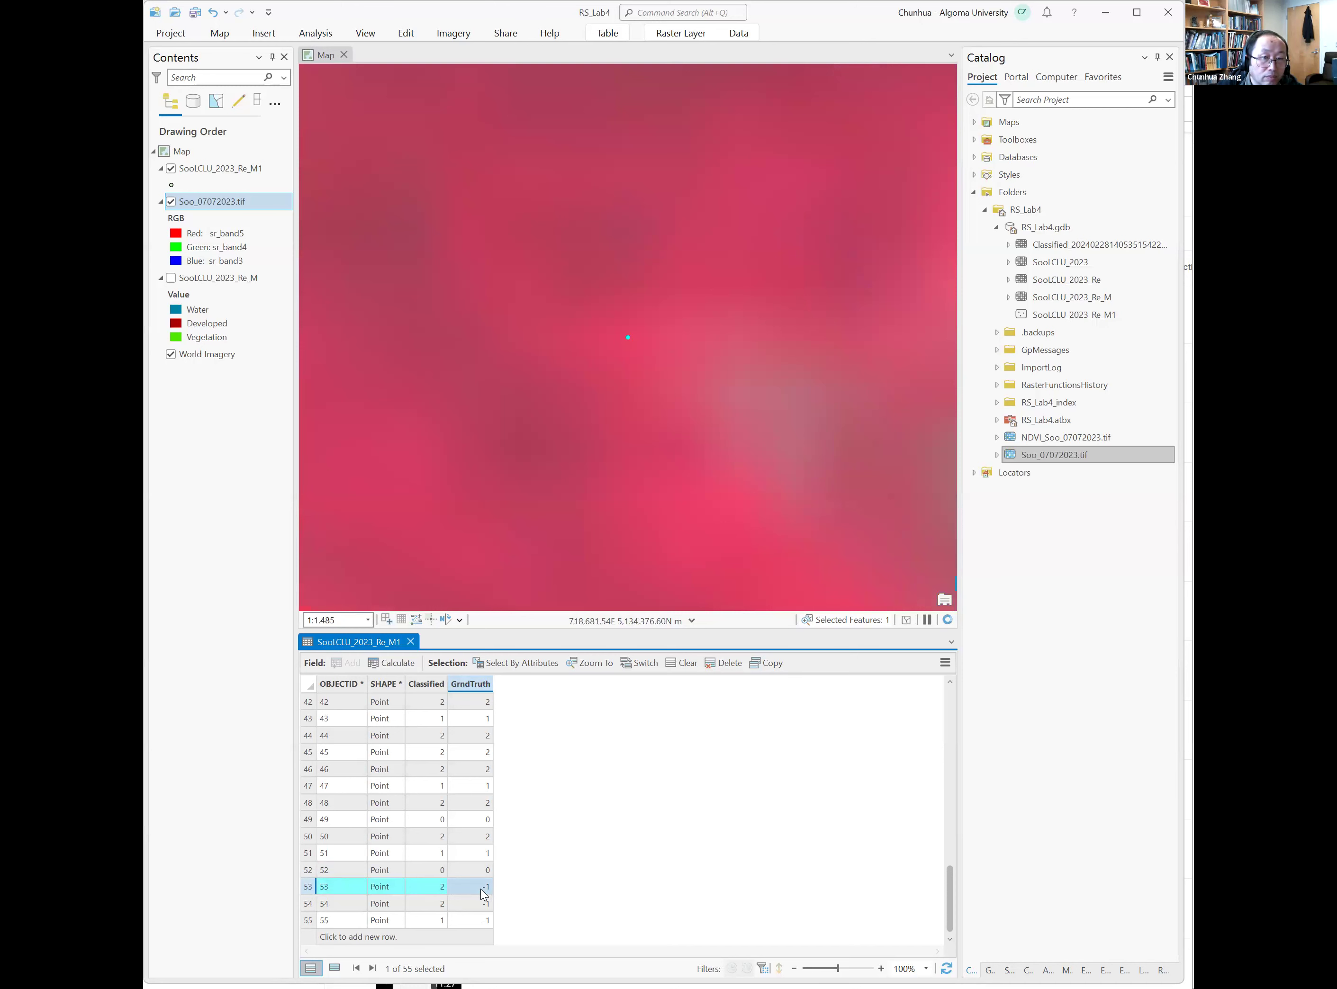
{"action": "double_click", "coordinate": [482, 887]}
{"action": "key", "text": "Return"}
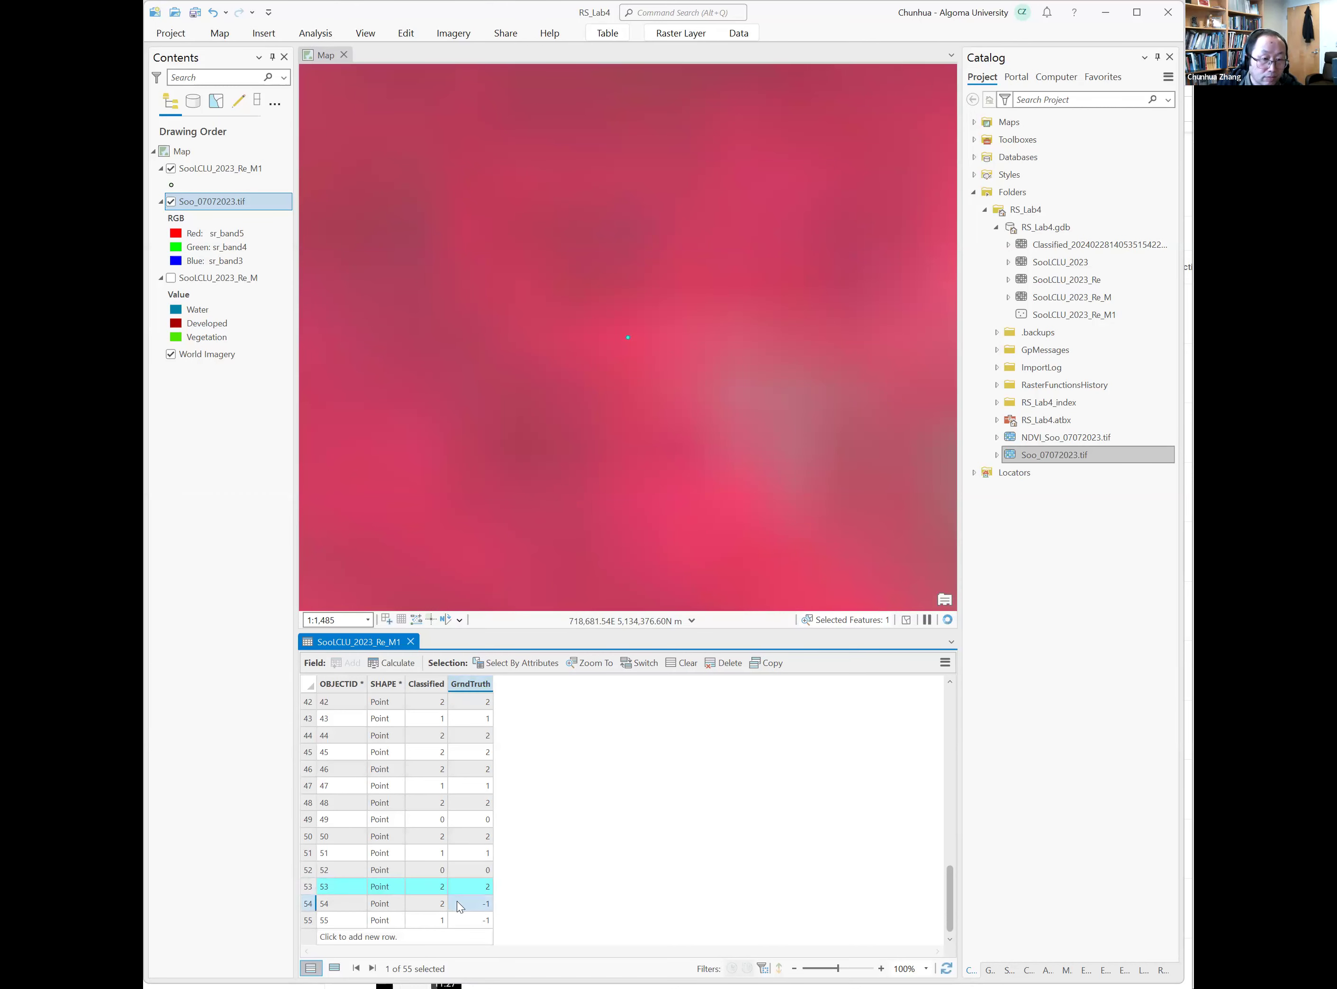
Zoom to assessment point 54 and set its GrndTruth value to 2
{"action": "double_click", "coordinate": [309, 903]}
{"action": "double_click", "coordinate": [478, 903]}
{"action": "type", "text": "2"}
{"action": "key", "text": "Return"}
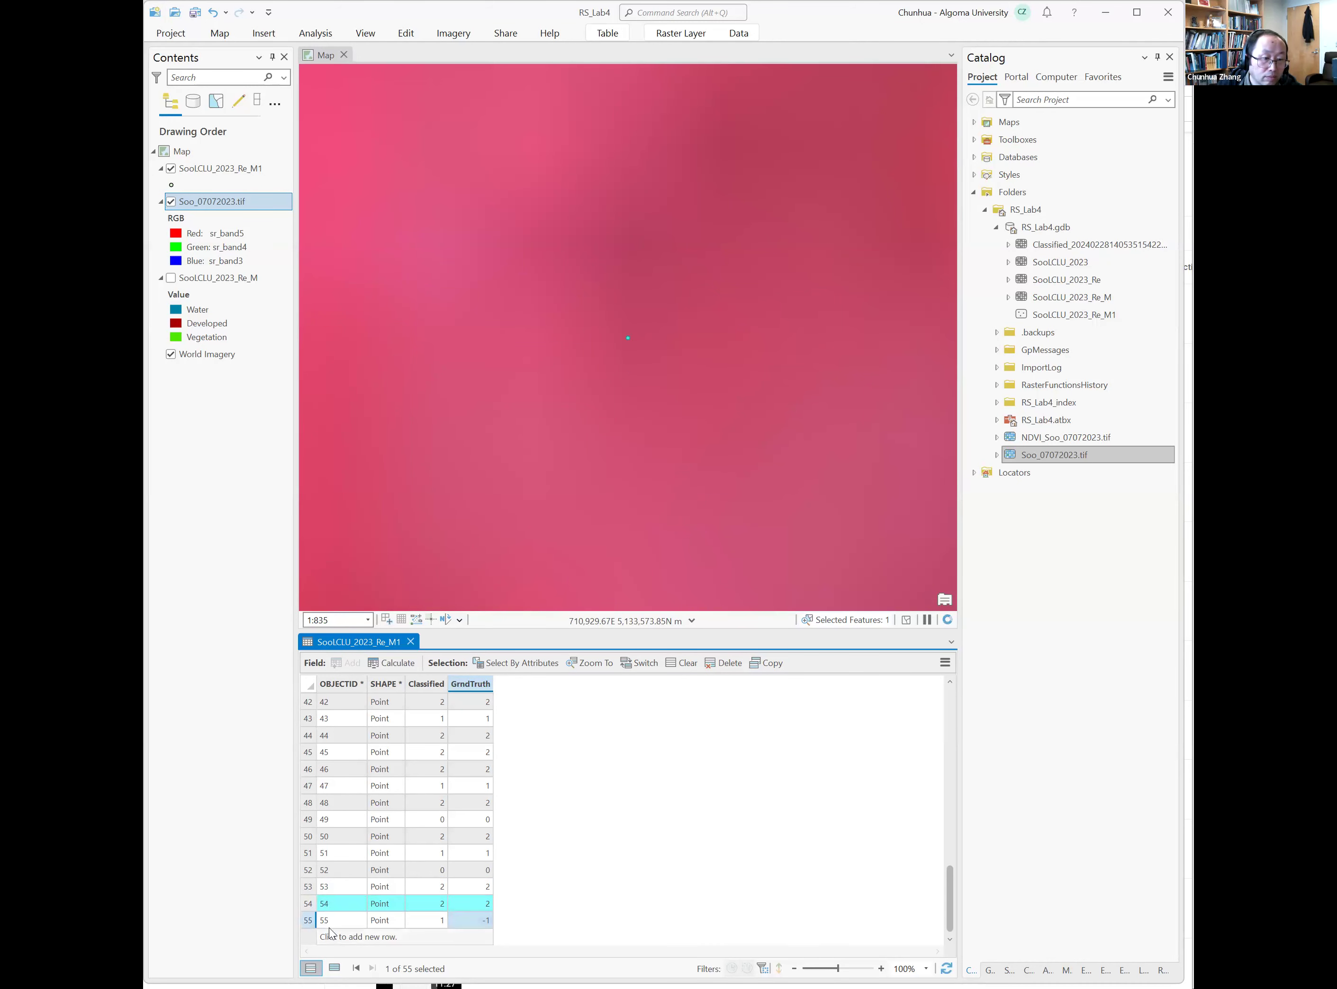
Zoom to assessment point 55, examine the surrounding shoreline and set its GrndTruth value to 2
{"action": "double_click", "coordinate": [307, 920]}
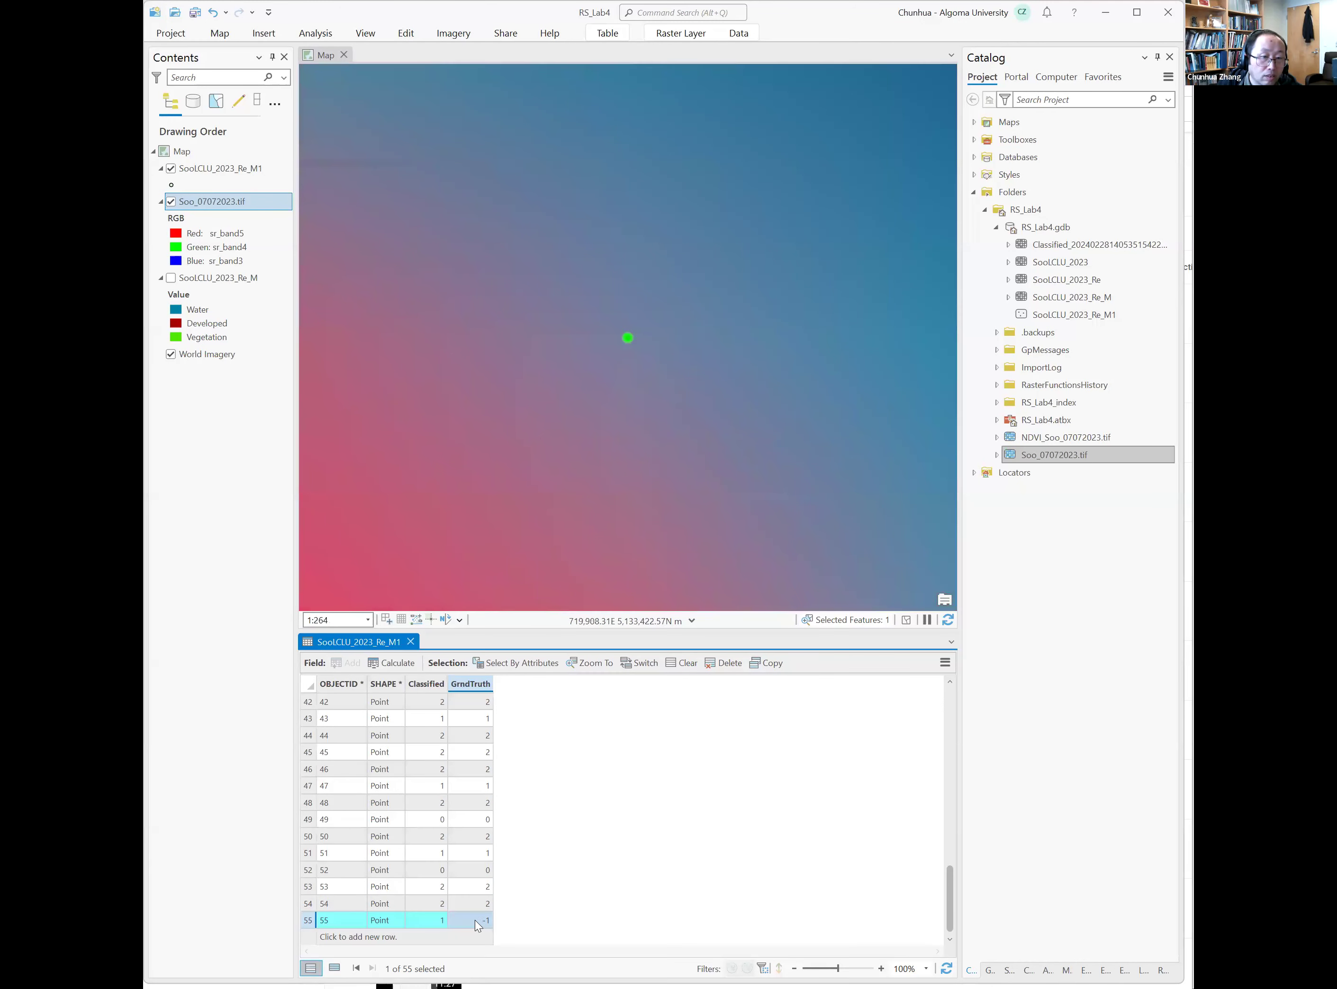
{"action": "scroll", "coordinate": [632, 435], "scroll_direction": "down", "scroll_amount": 4}
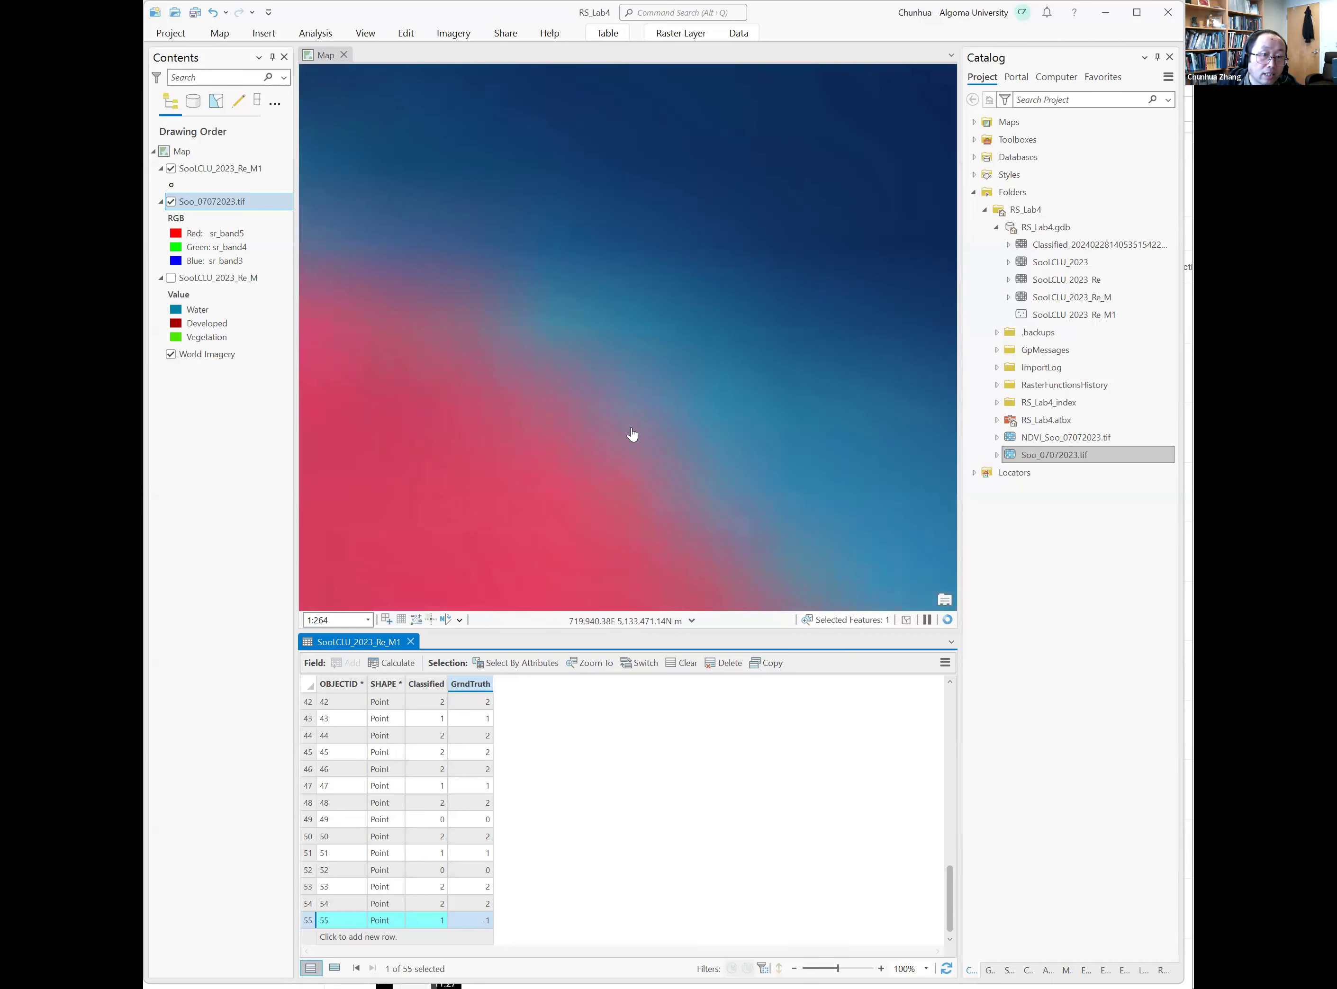
{"action": "scroll", "coordinate": [632, 435], "scroll_direction": "down", "scroll_amount": 3}
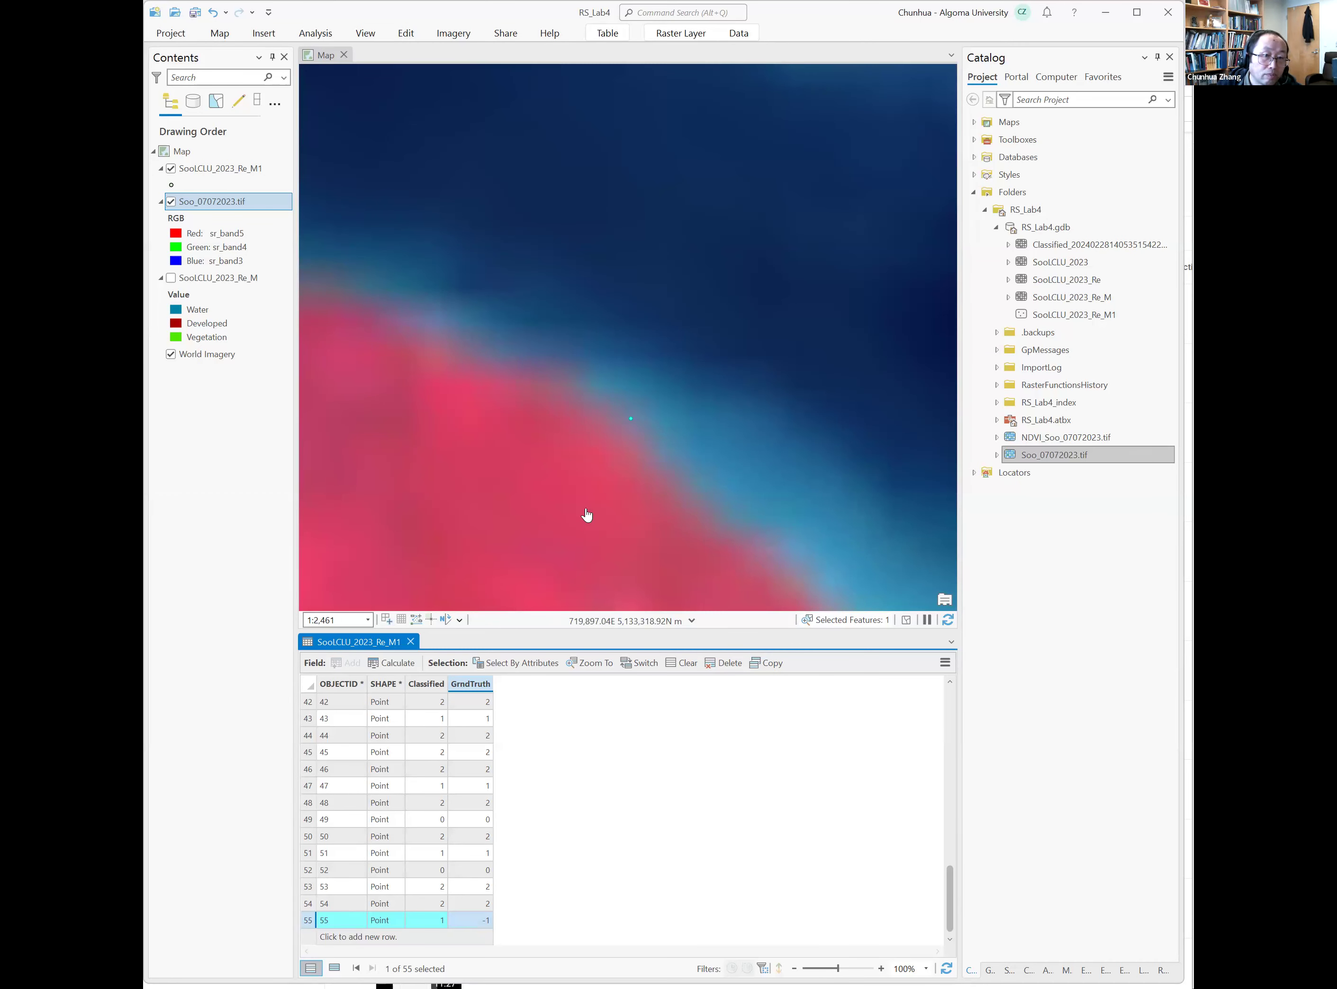
{"action": "scroll", "coordinate": [587, 508], "scroll_direction": "down", "scroll_amount": 3}
{"action": "scroll", "coordinate": [590, 496], "scroll_direction": "up", "scroll_amount": 2}
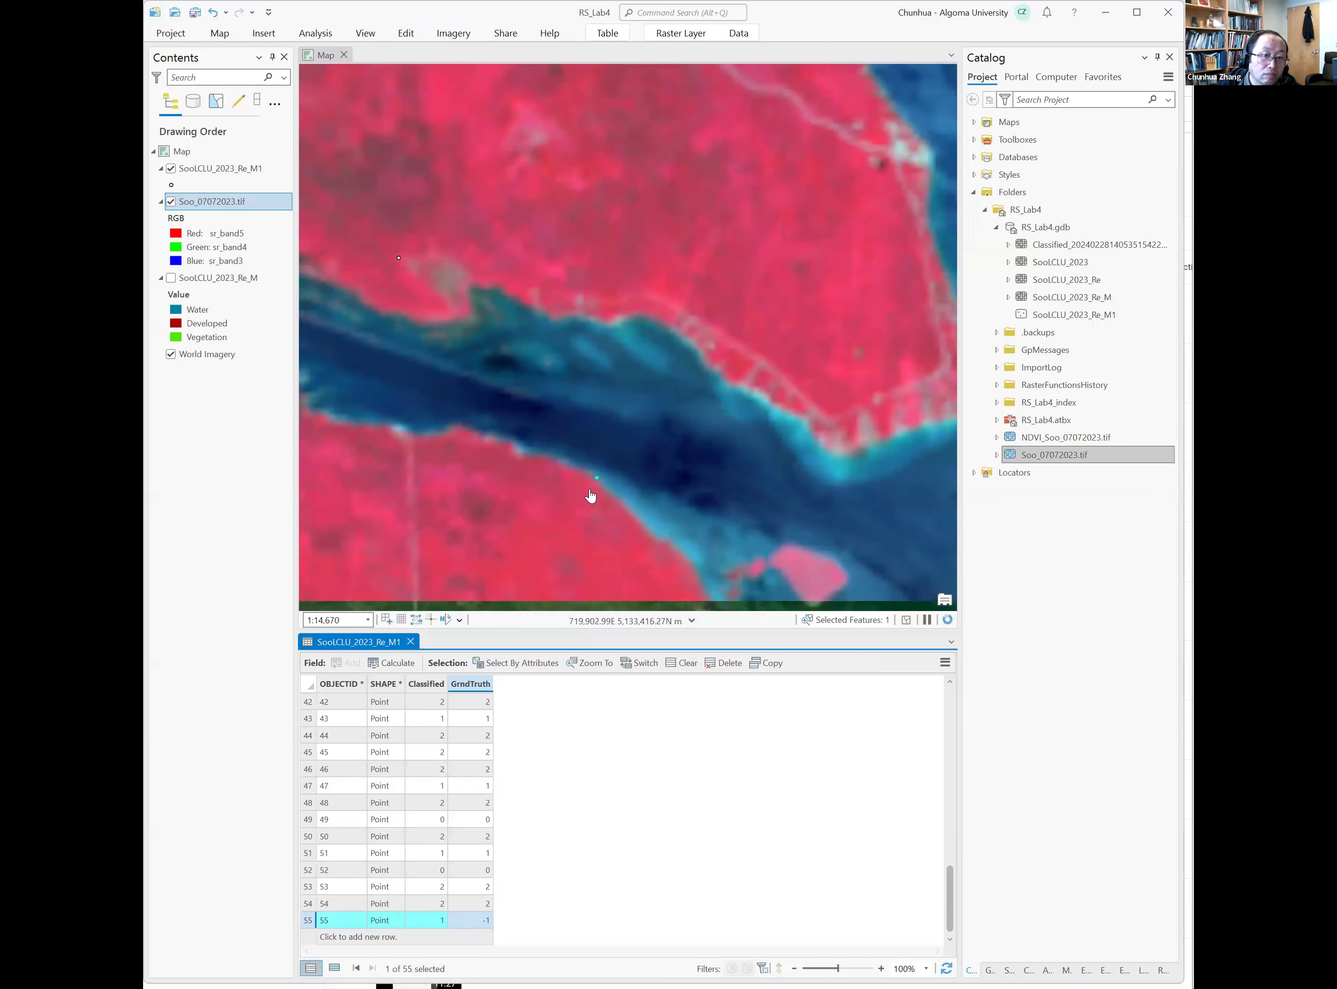
{"action": "left_click", "coordinate": [482, 920]}
{"action": "type", "text": "2"}
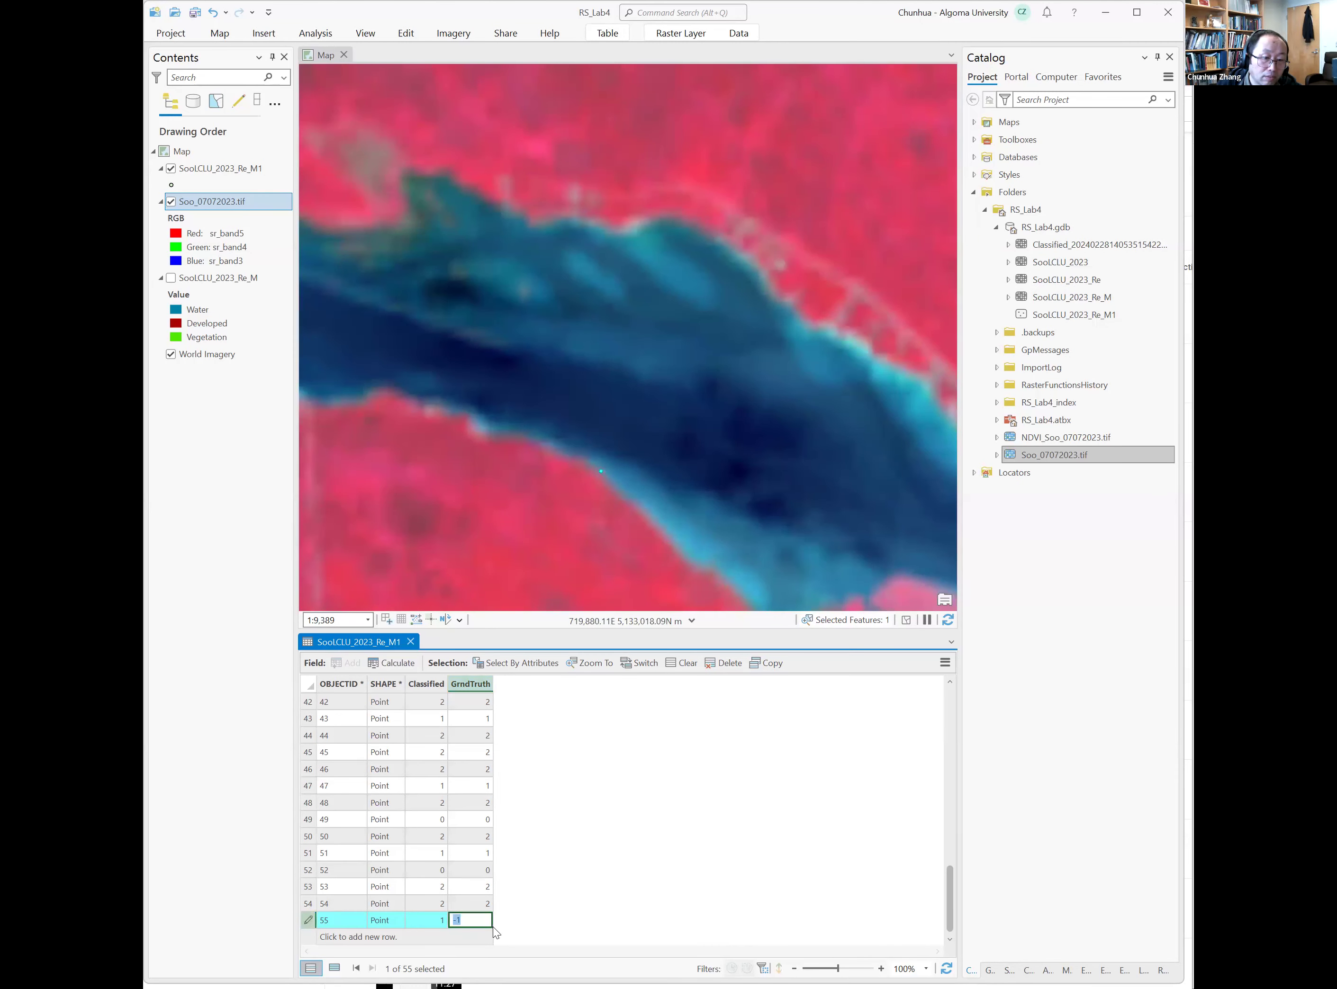
{"action": "key", "text": "Return"}
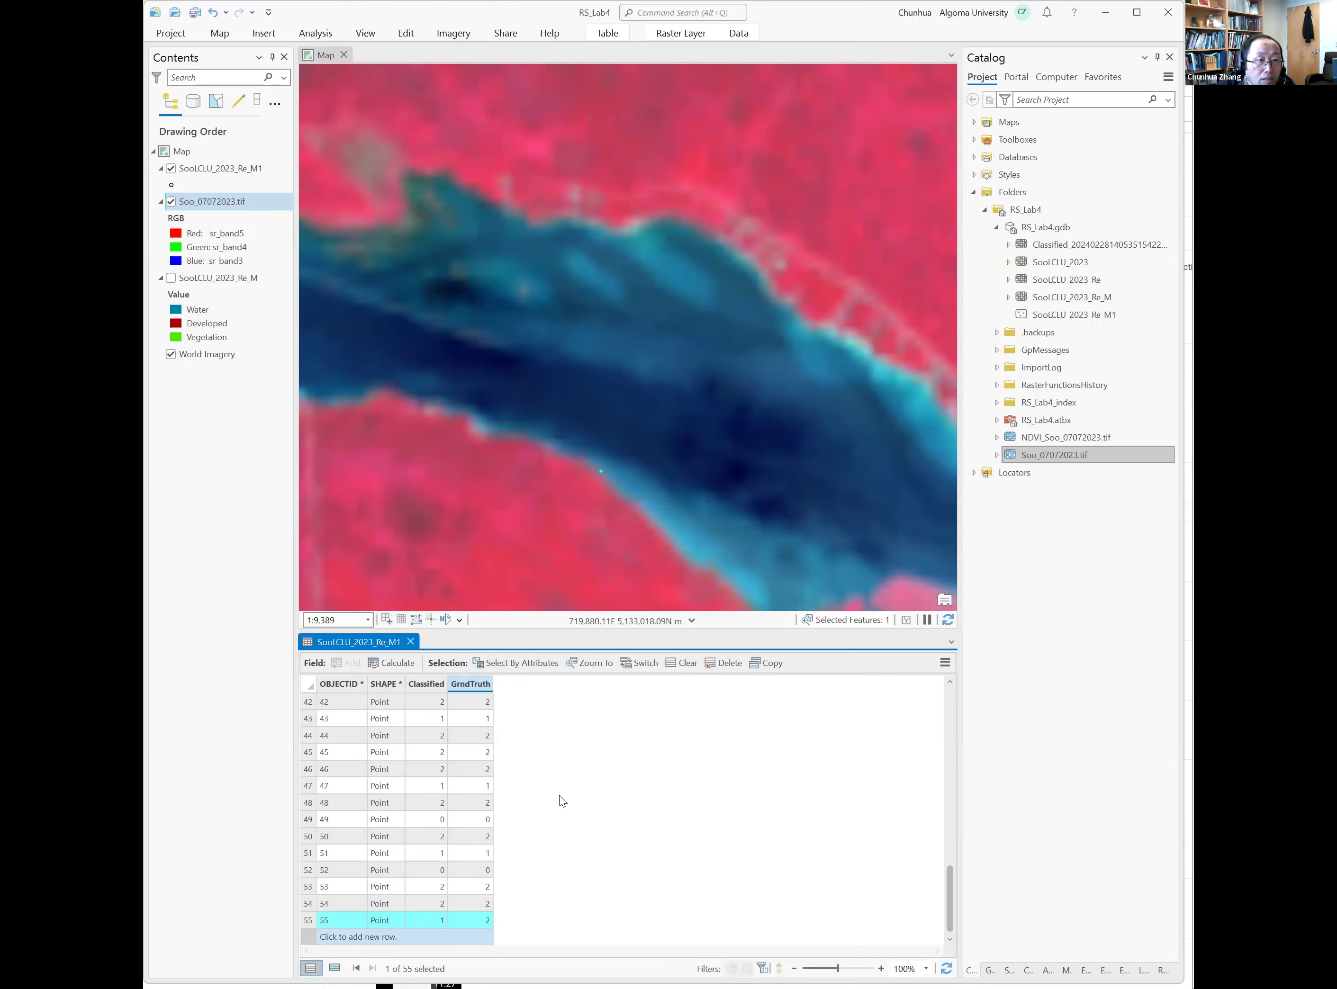
Save the project and save all pending edits to the accuracy assessment points
{"action": "left_click", "coordinate": [220, 33]}
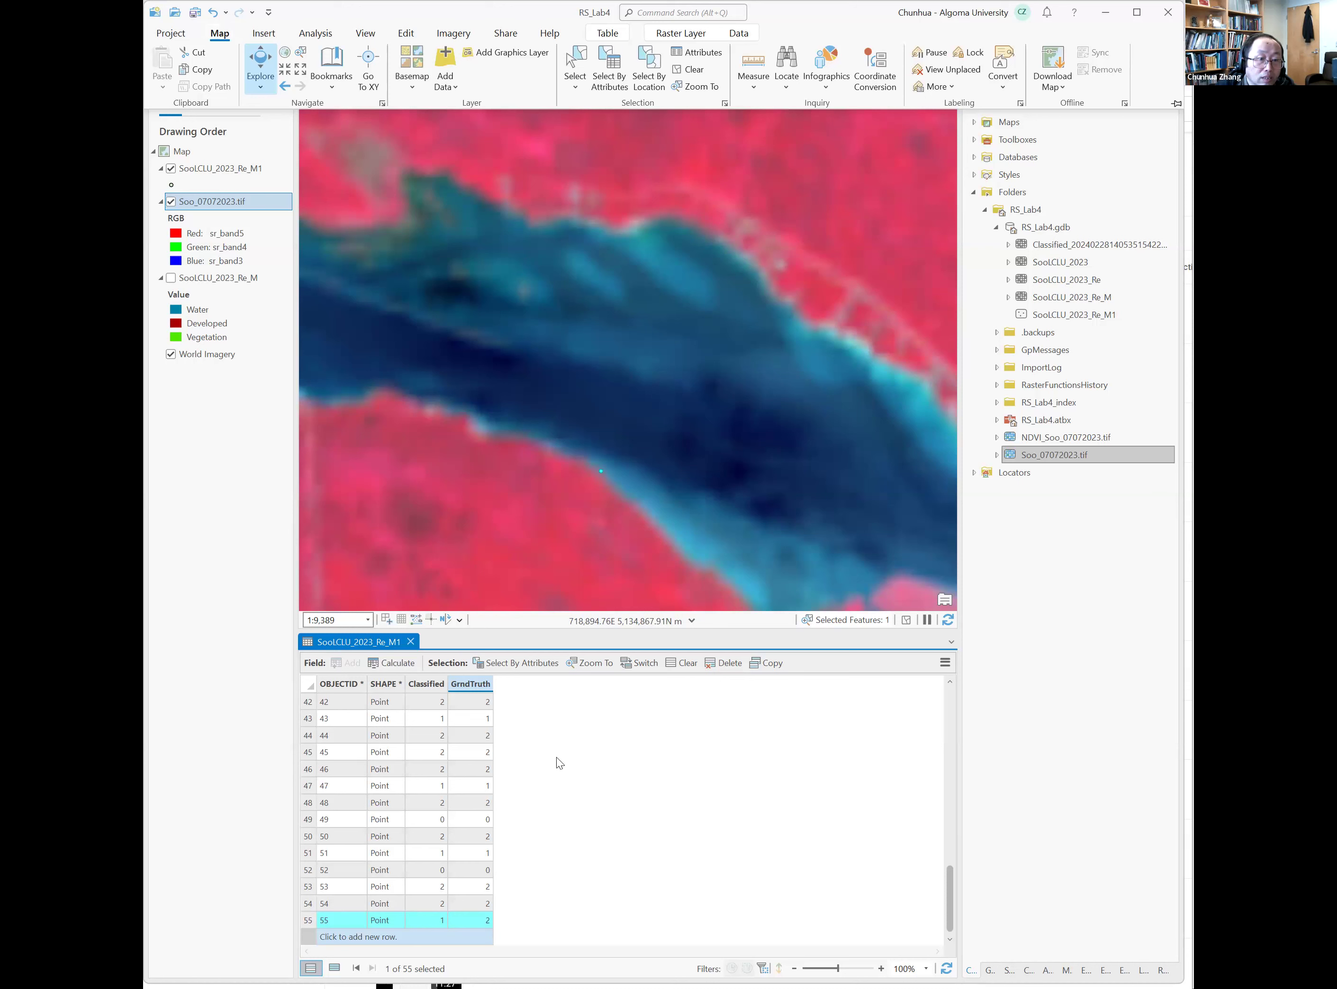
{"action": "left_click", "coordinate": [563, 773]}
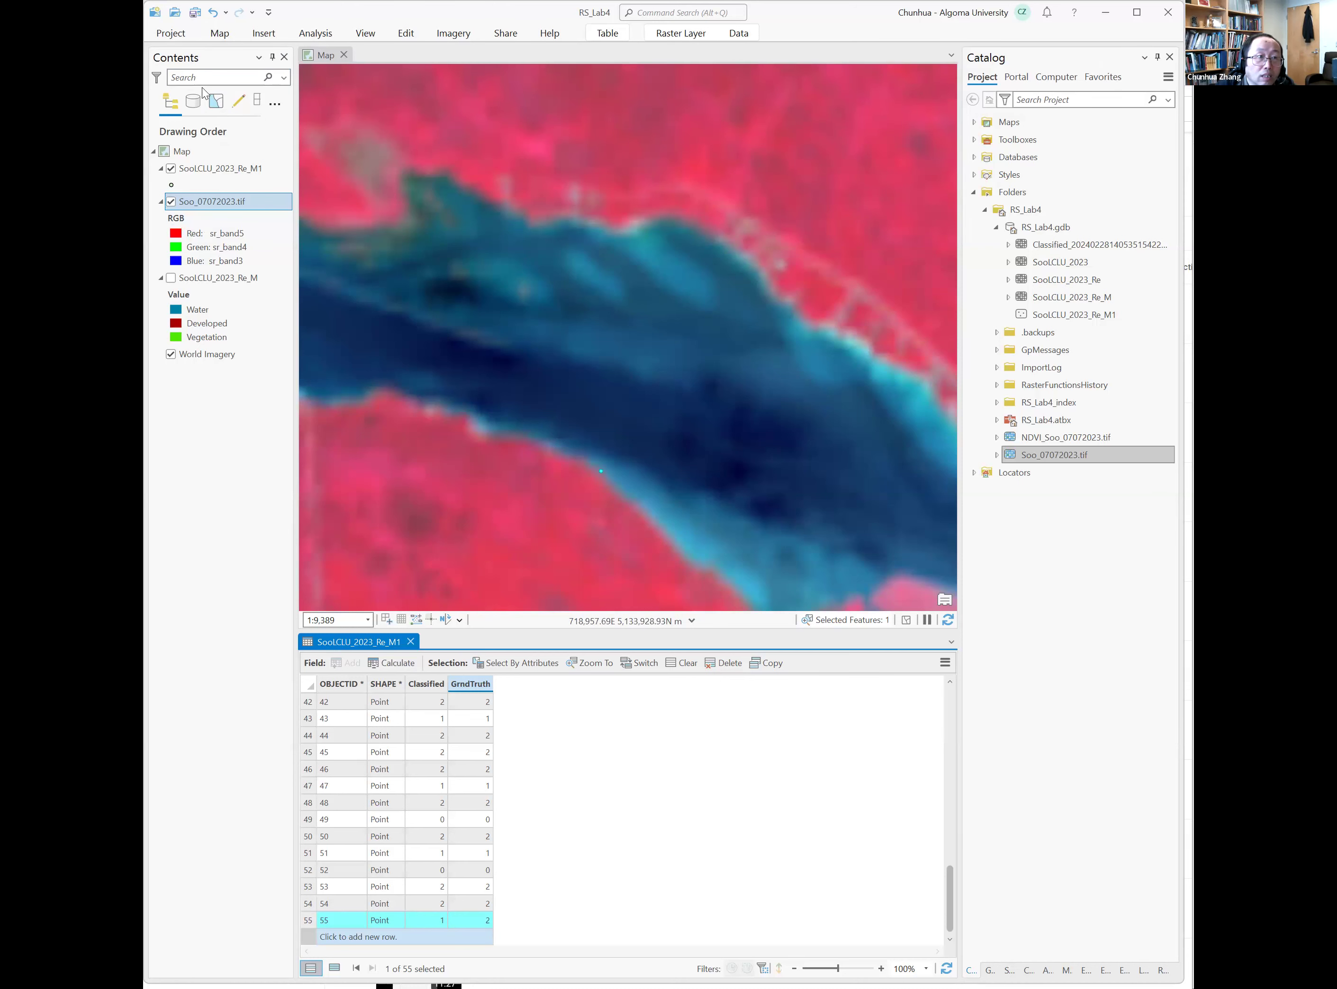
{"action": "left_click", "coordinate": [215, 41]}
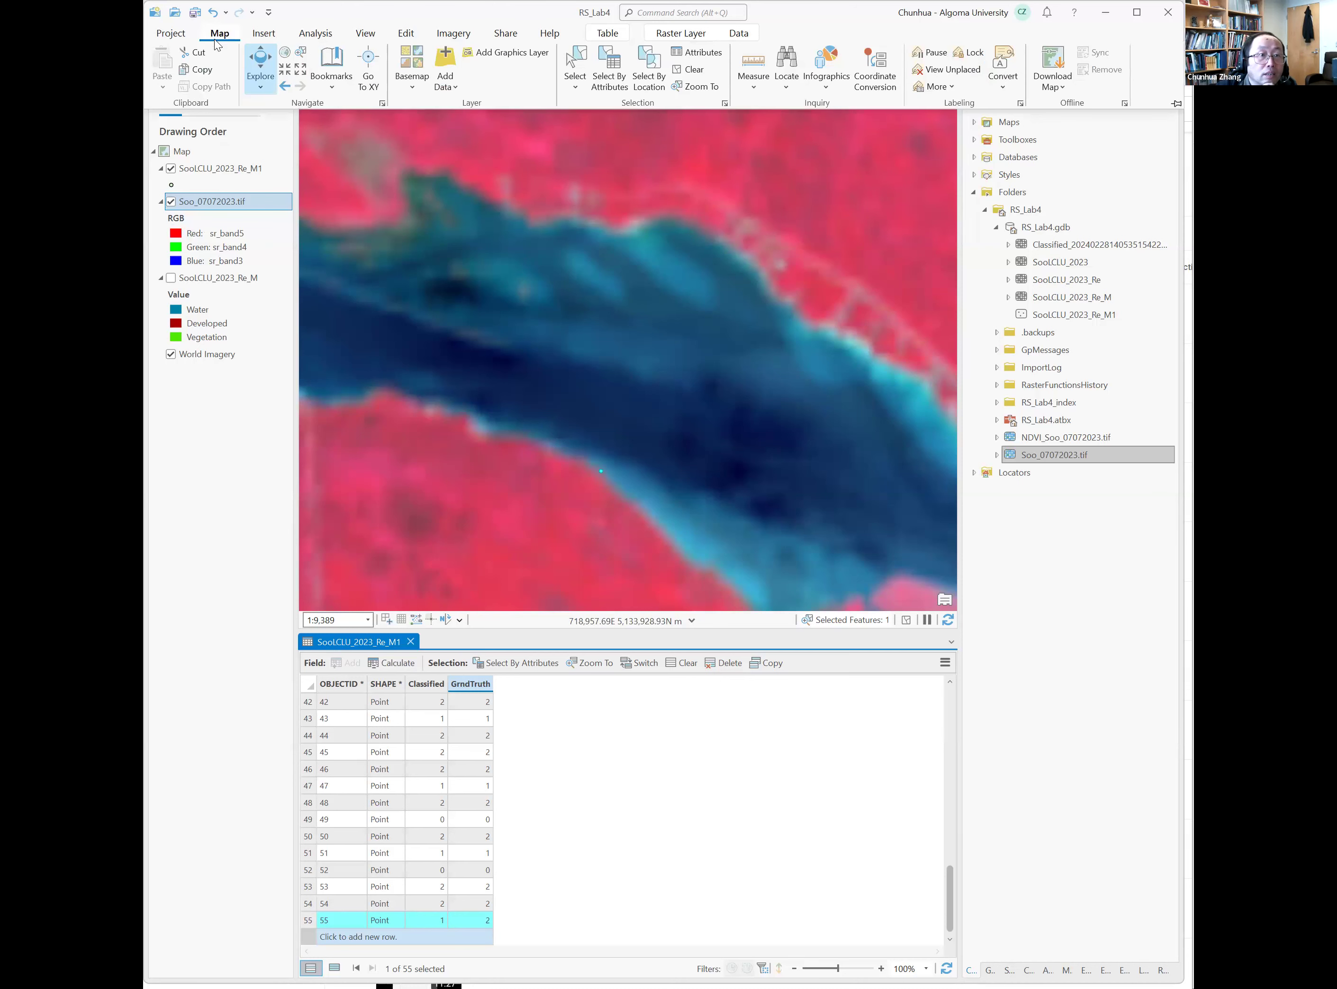
{"action": "left_click", "coordinate": [195, 13]}
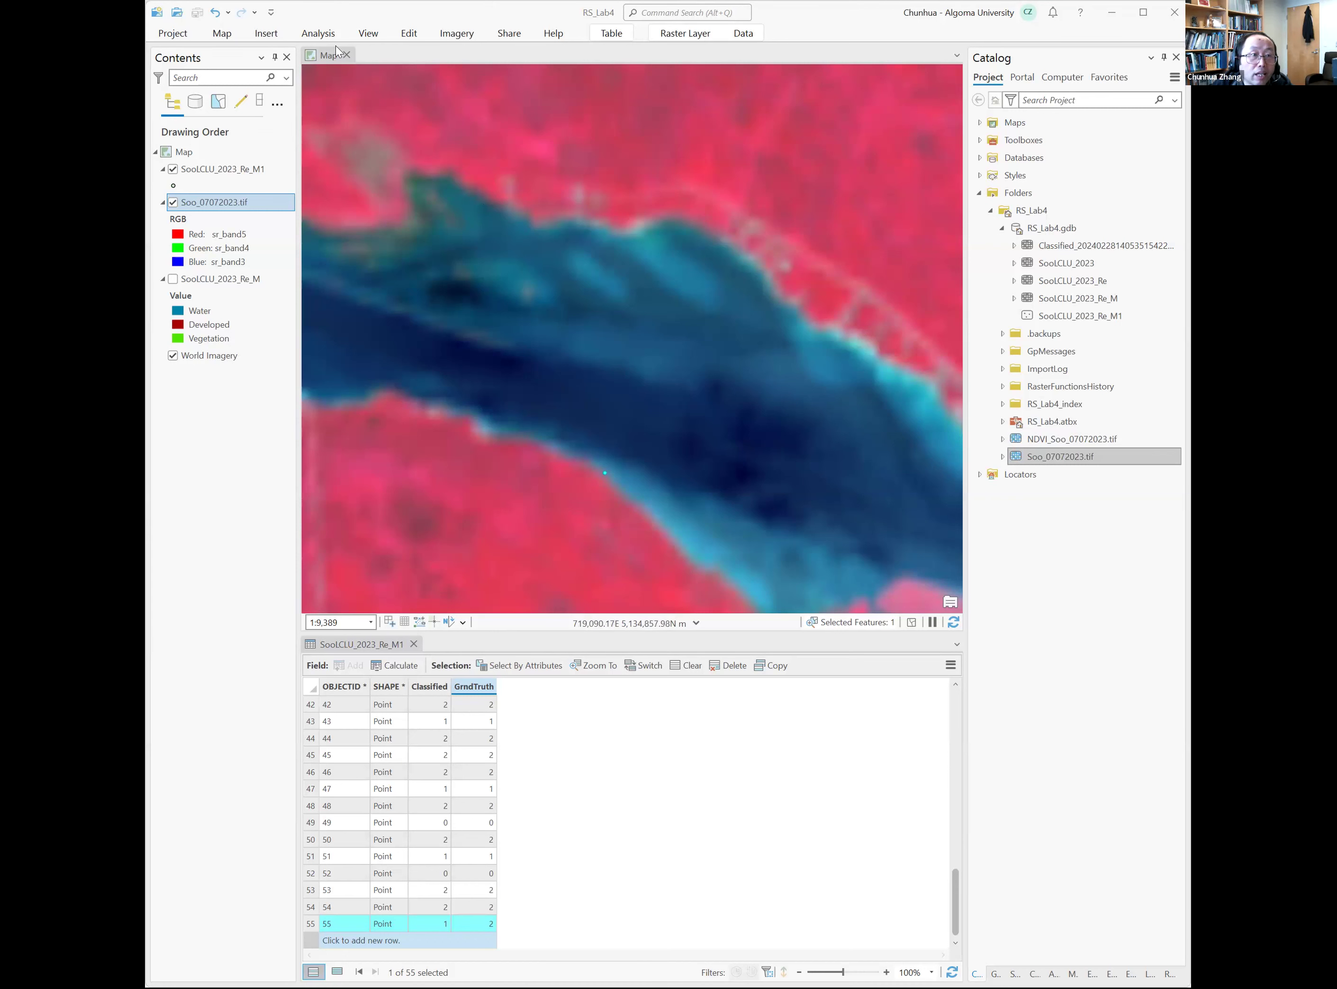
{"action": "left_click", "coordinate": [409, 33]}
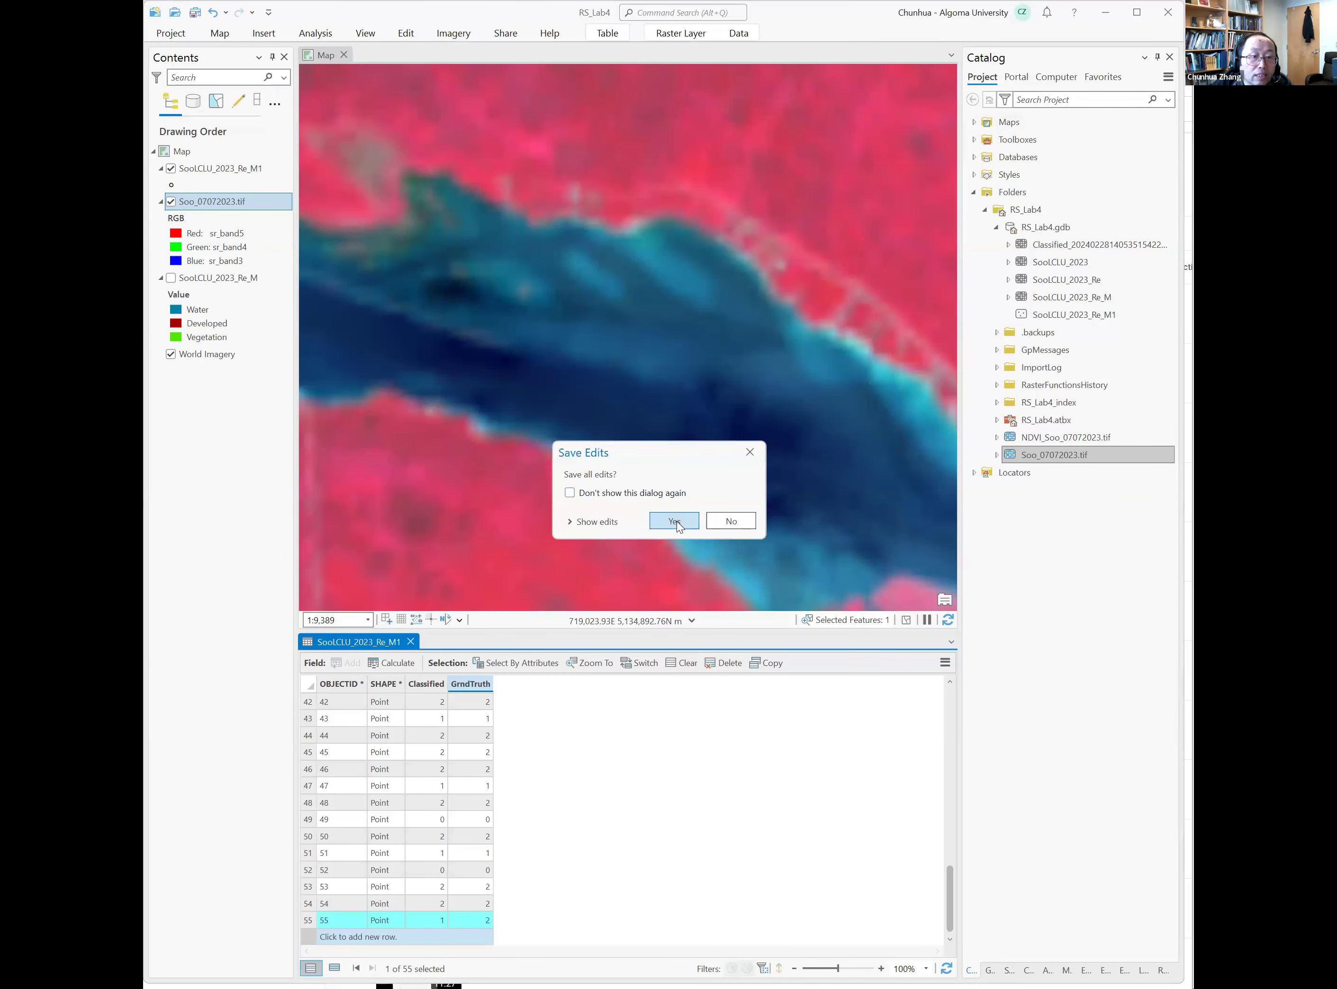
{"action": "left_click", "coordinate": [675, 523]}
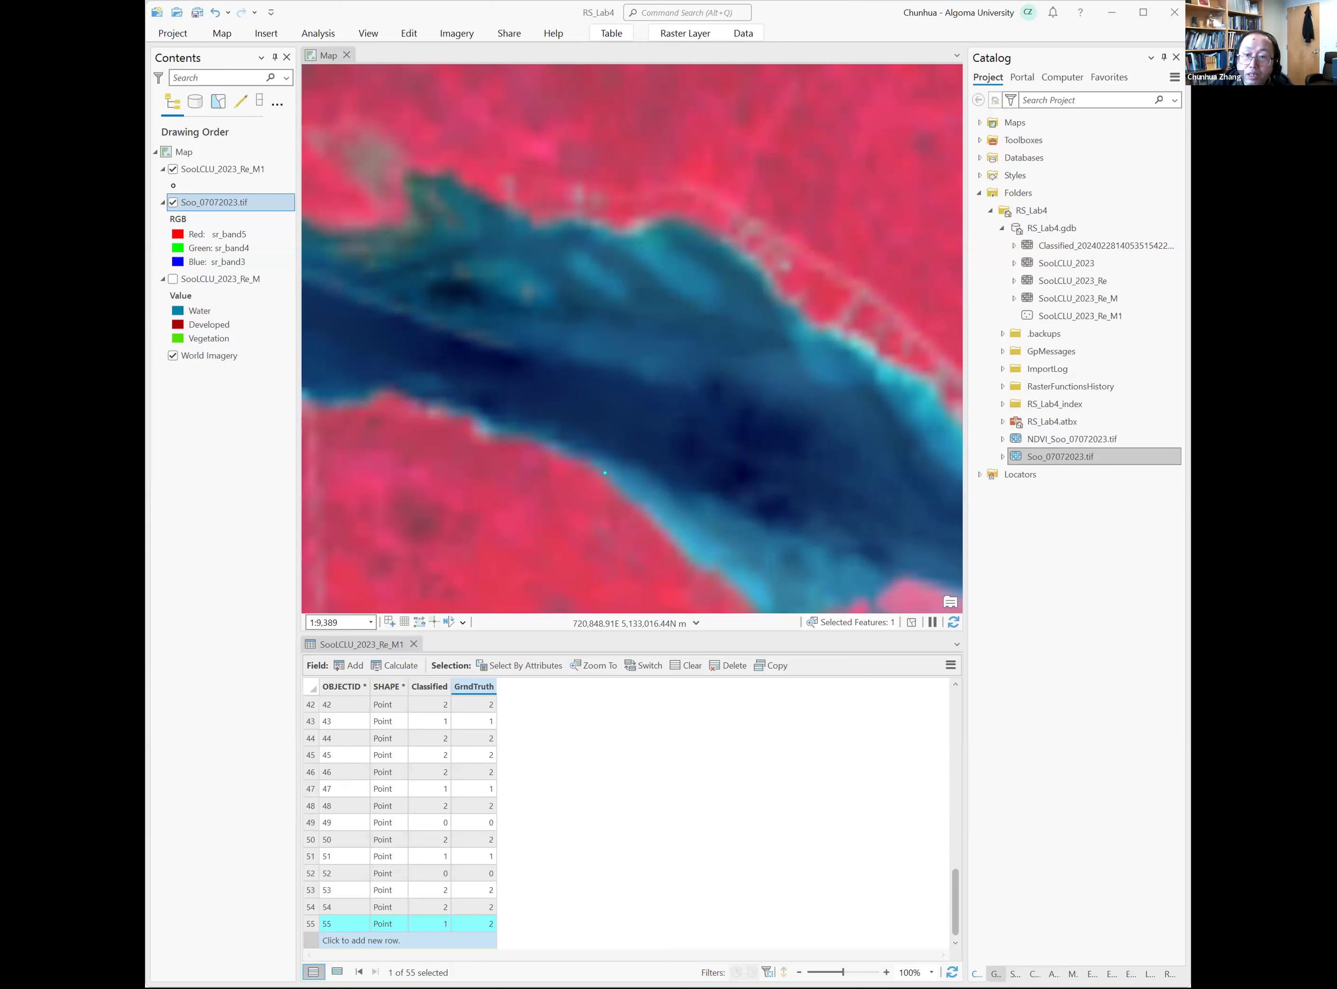
Search the geoprocessing tools for "compute confu" and open the Image Analyst version of Compute Confusion Matrix
{"action": "left_click", "coordinate": [995, 974]}
{"action": "left_click", "coordinate": [980, 79]}
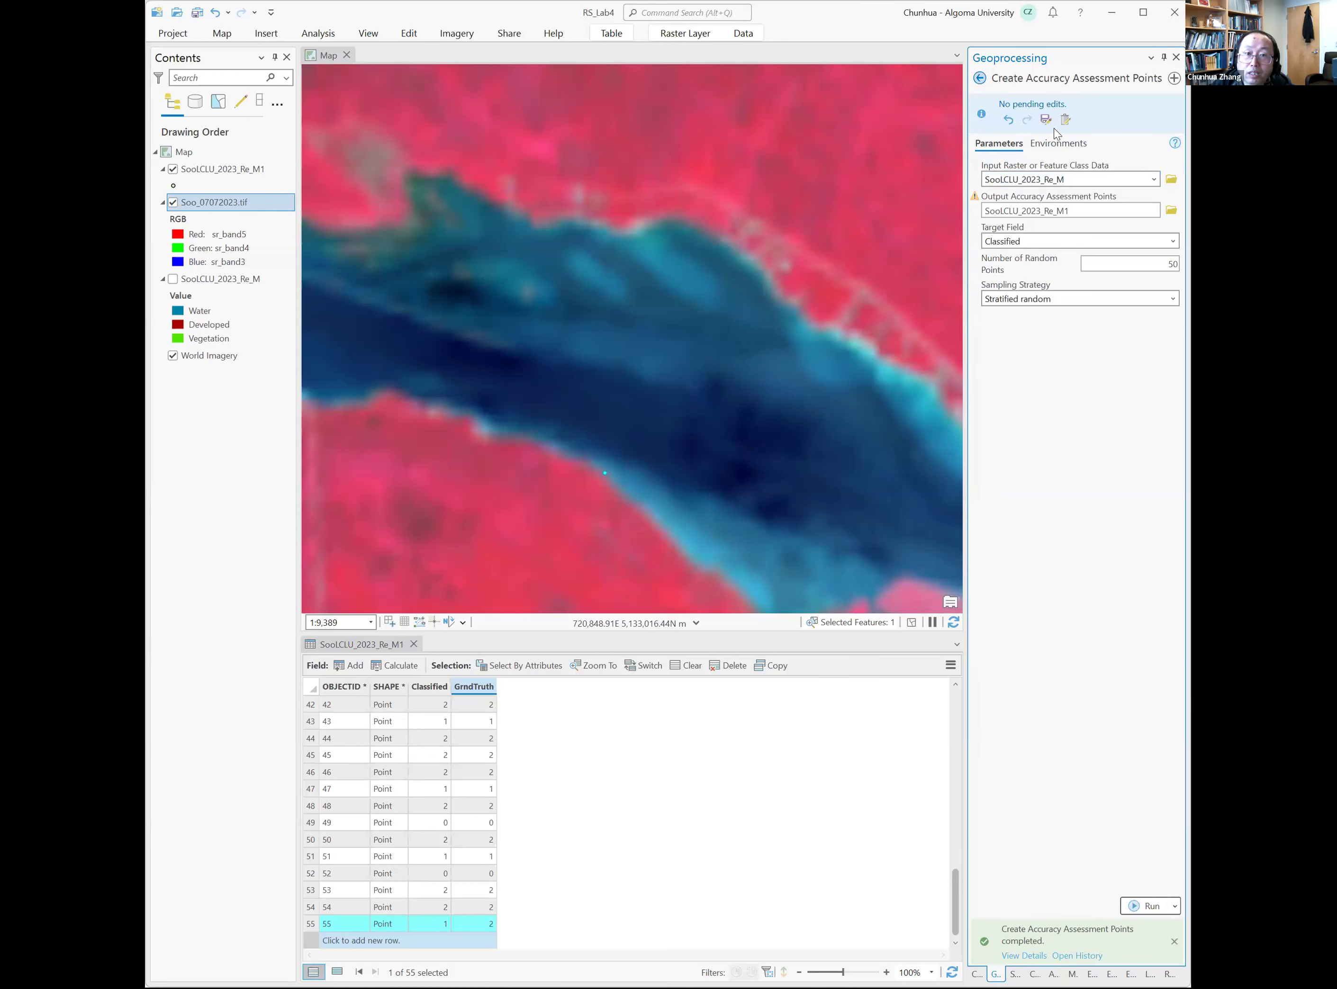
{"action": "left_click_drag", "start_coordinate": [987, 86], "coordinate": [977, 87]}
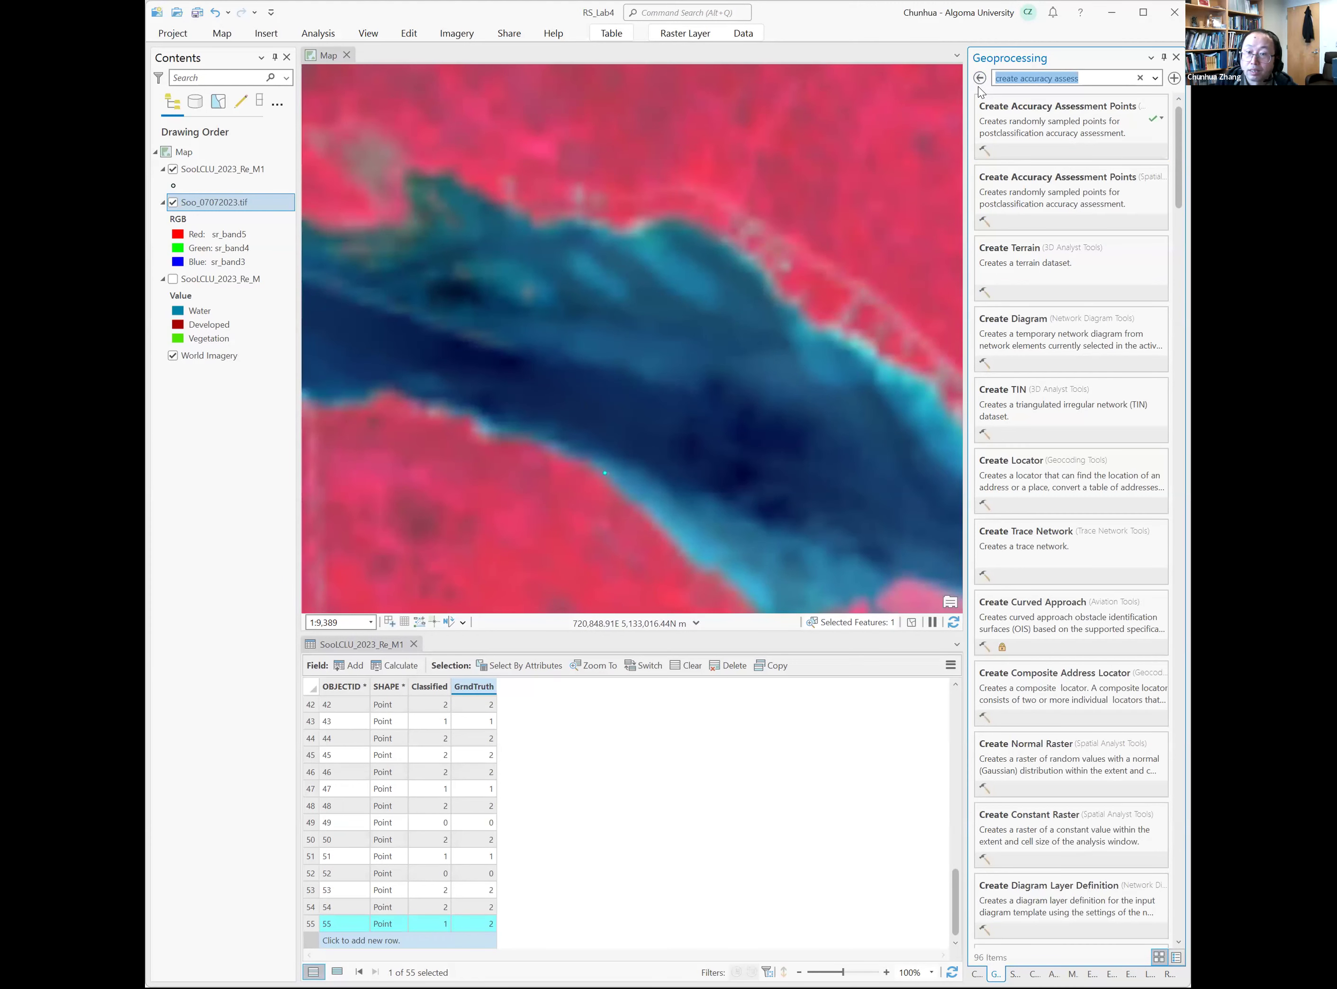
{"action": "type", "text": "compute "}
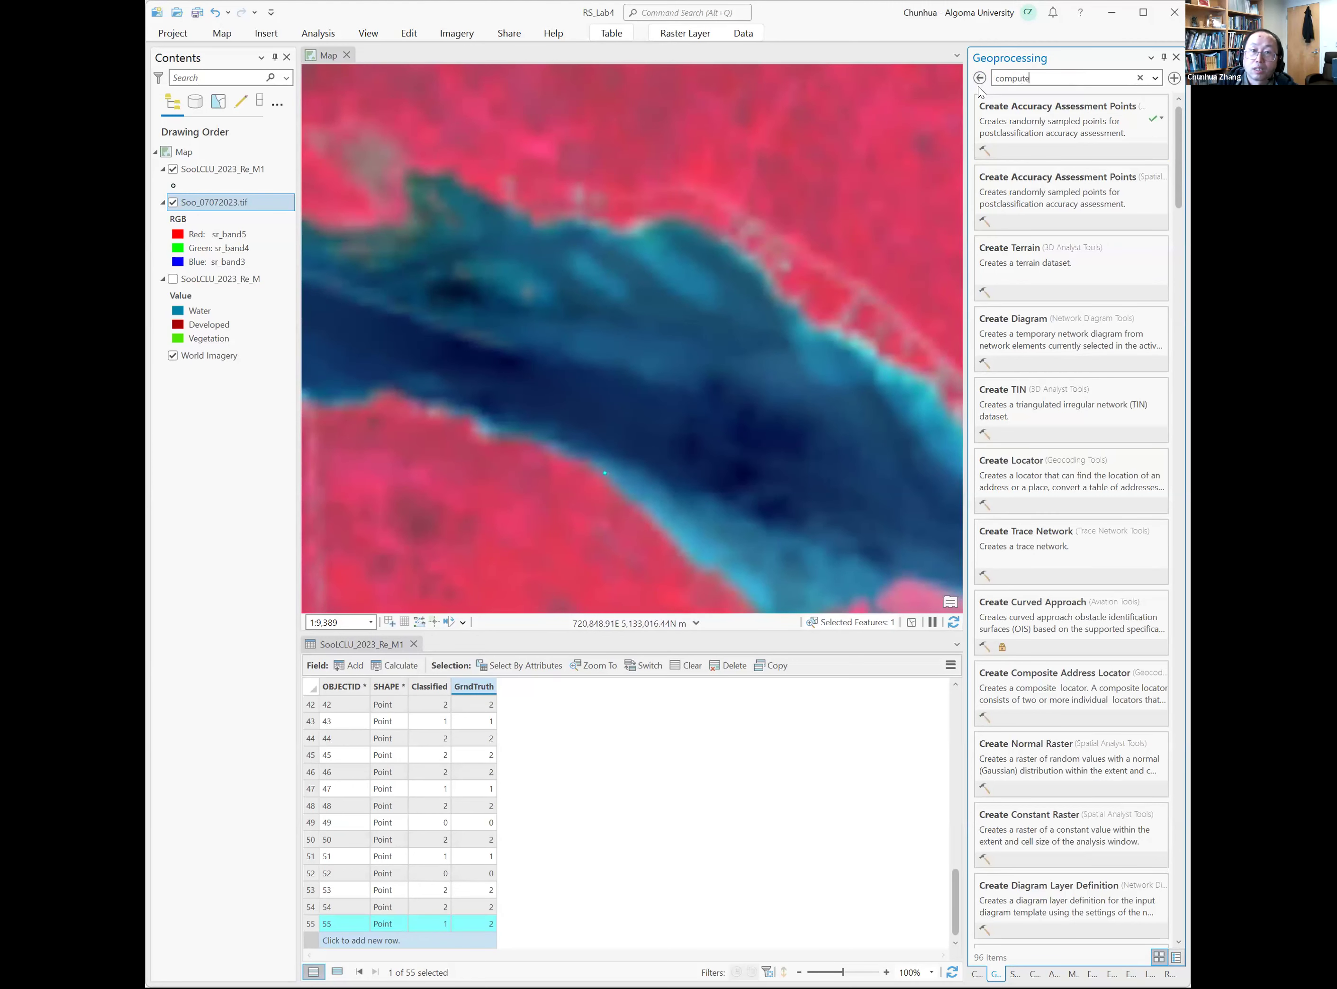
{"action": "type", "text": "con"}
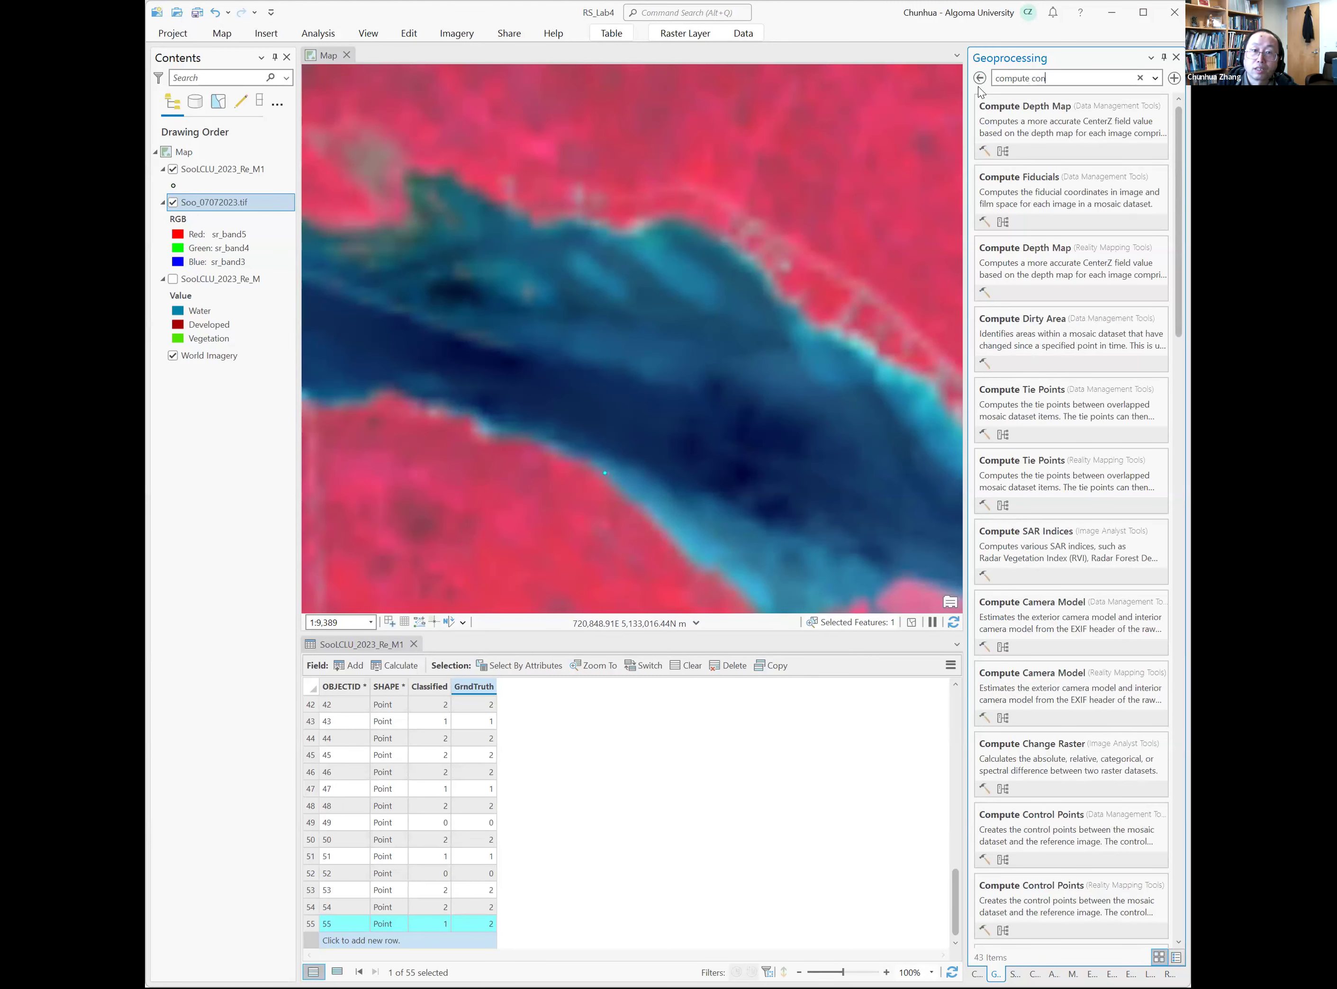
{"action": "type", "text": "fu"}
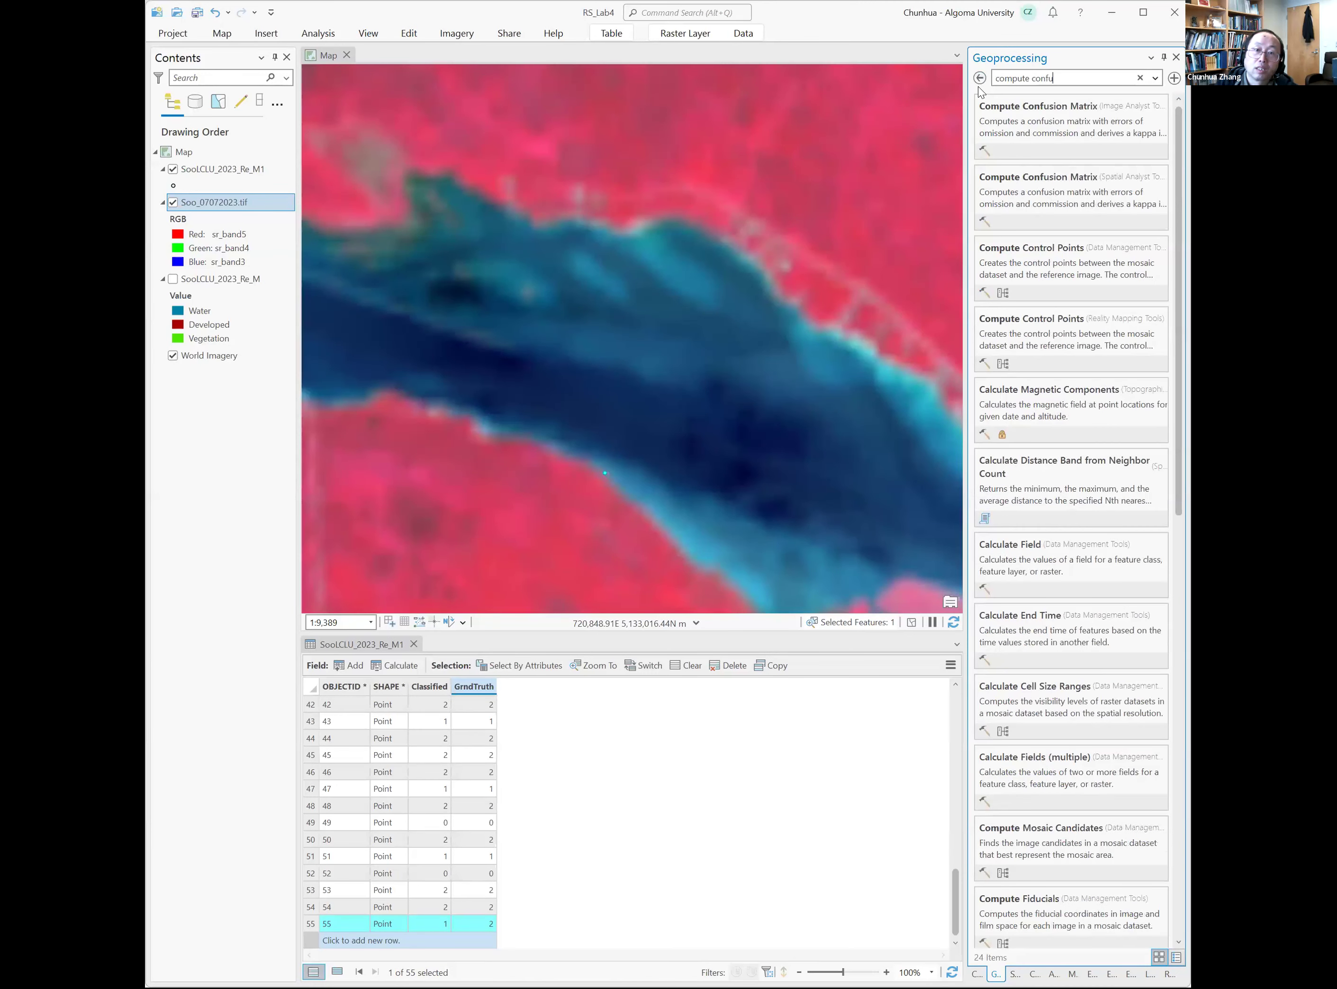
{"action": "left_click", "coordinate": [1043, 114]}
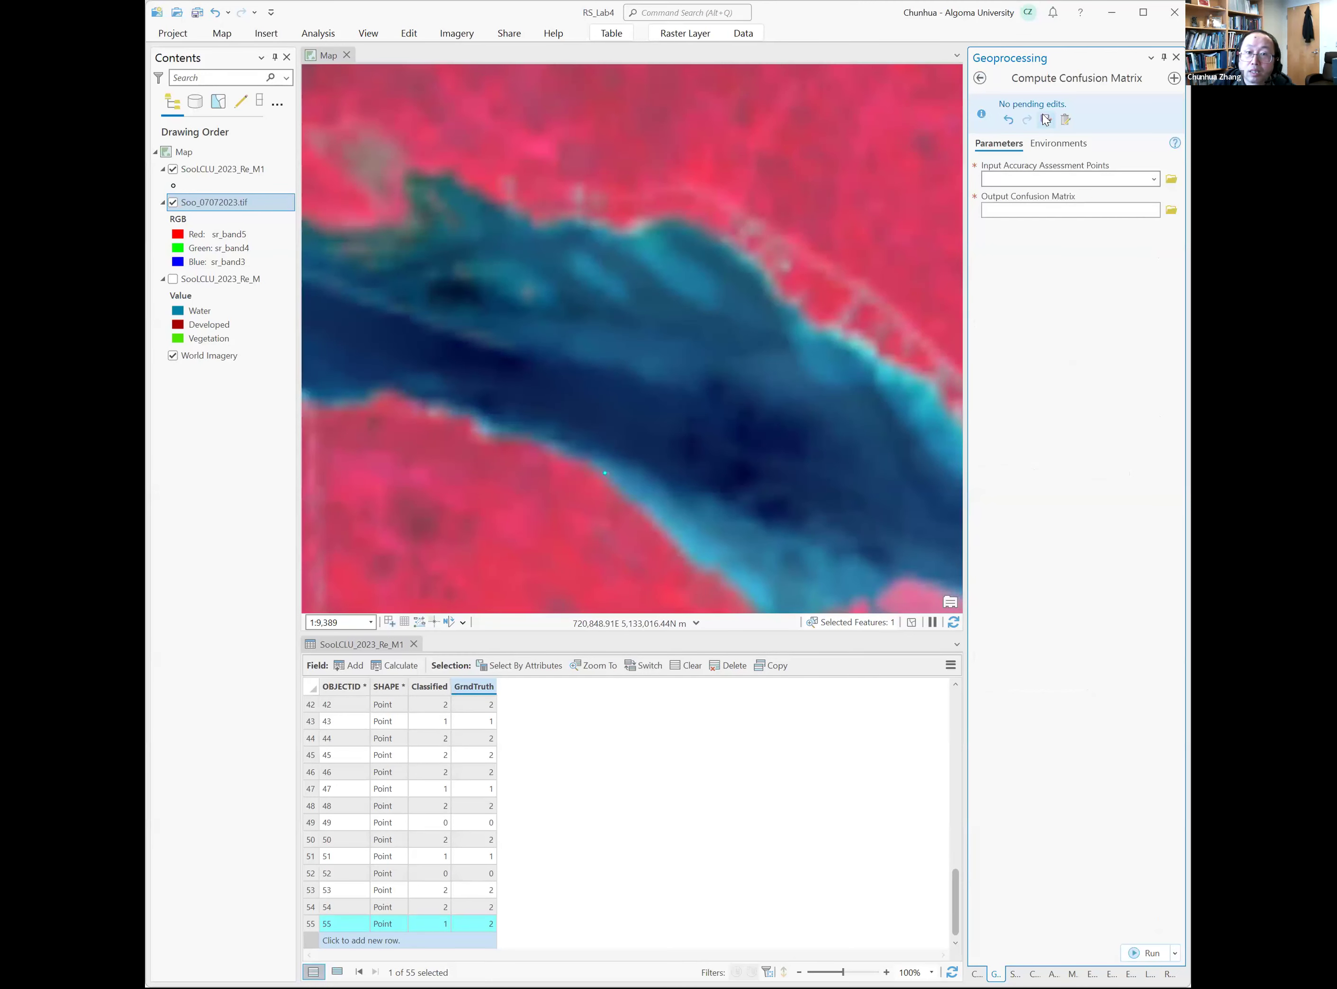
Run Compute Confusion Matrix with SooLCLU_2023_Re_M1 as the input points and Soo_confusion as the output table
{"action": "left_click", "coordinate": [1154, 179]}
{"action": "left_click", "coordinate": [1134, 196]}
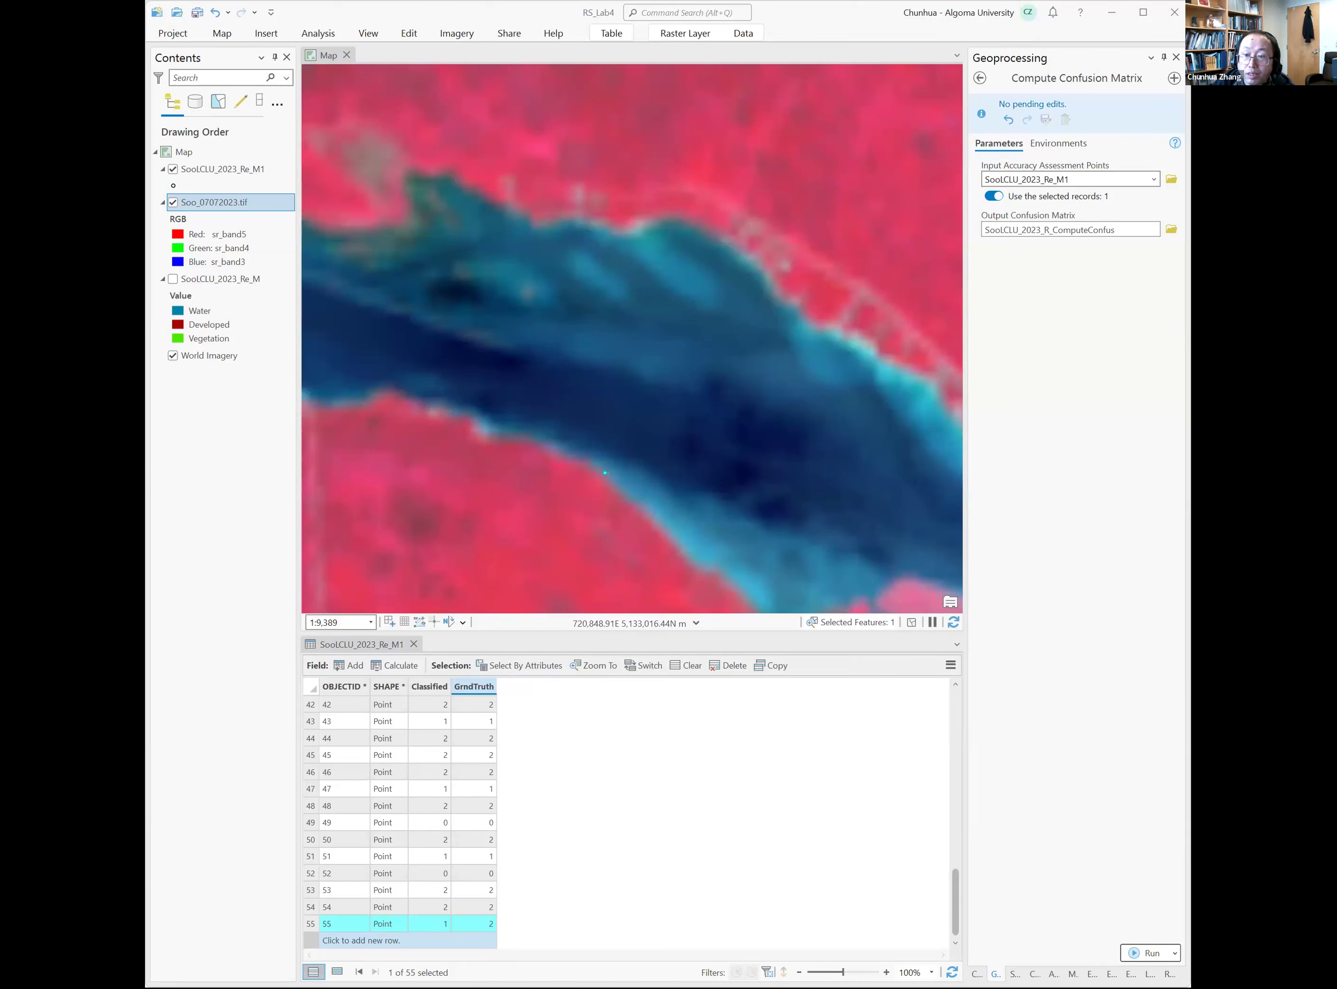
{"action": "left_click", "coordinate": [1087, 233]}
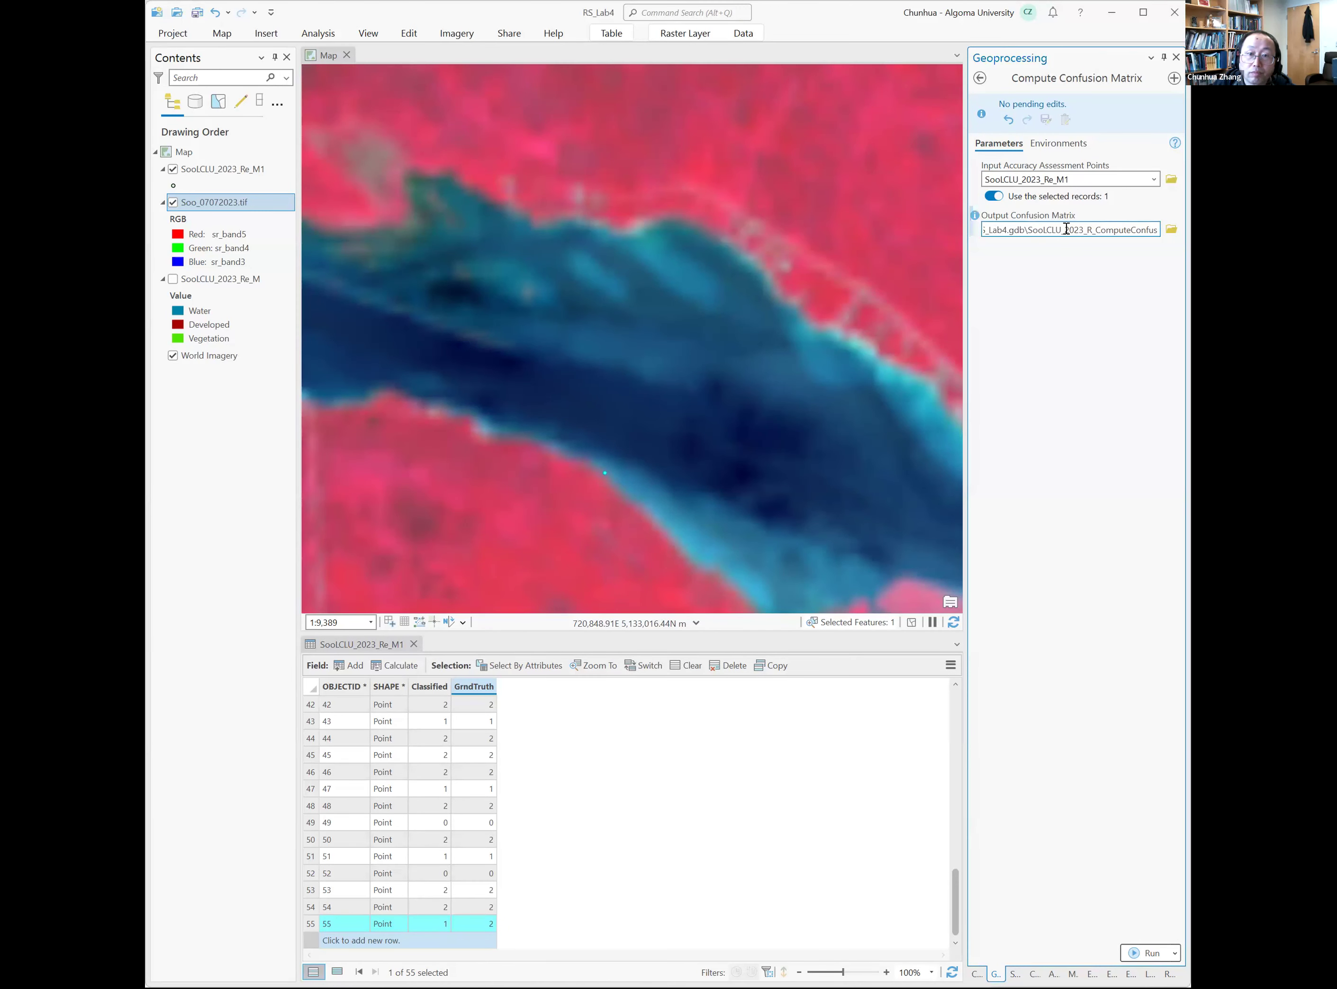
{"action": "left_click_drag", "start_coordinate": [1025, 229], "coordinate": [1179, 230]}
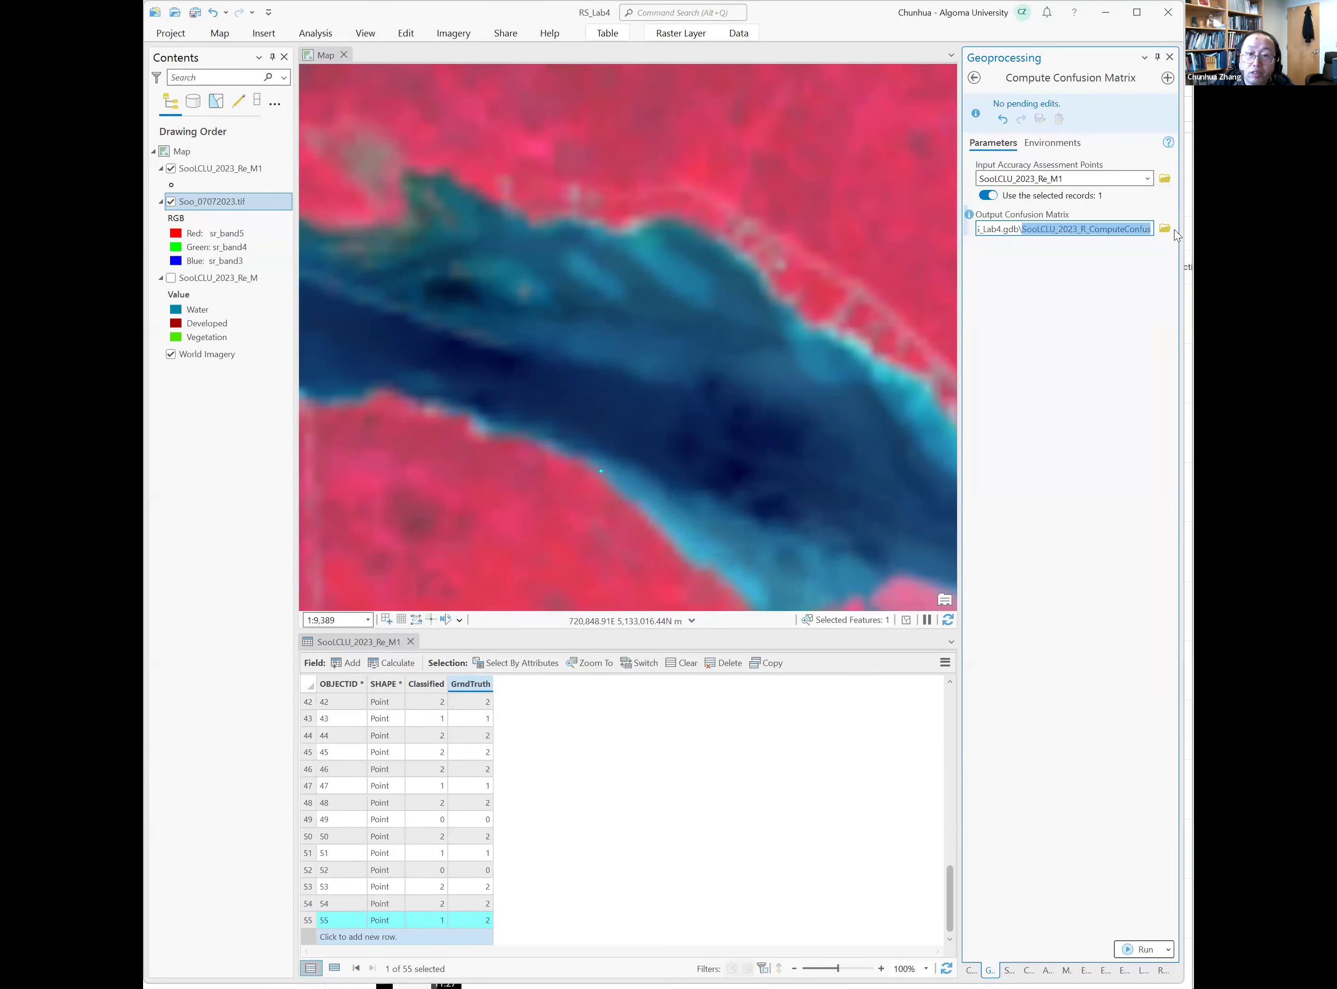
{"action": "type", "text": "Soo_confusion"}
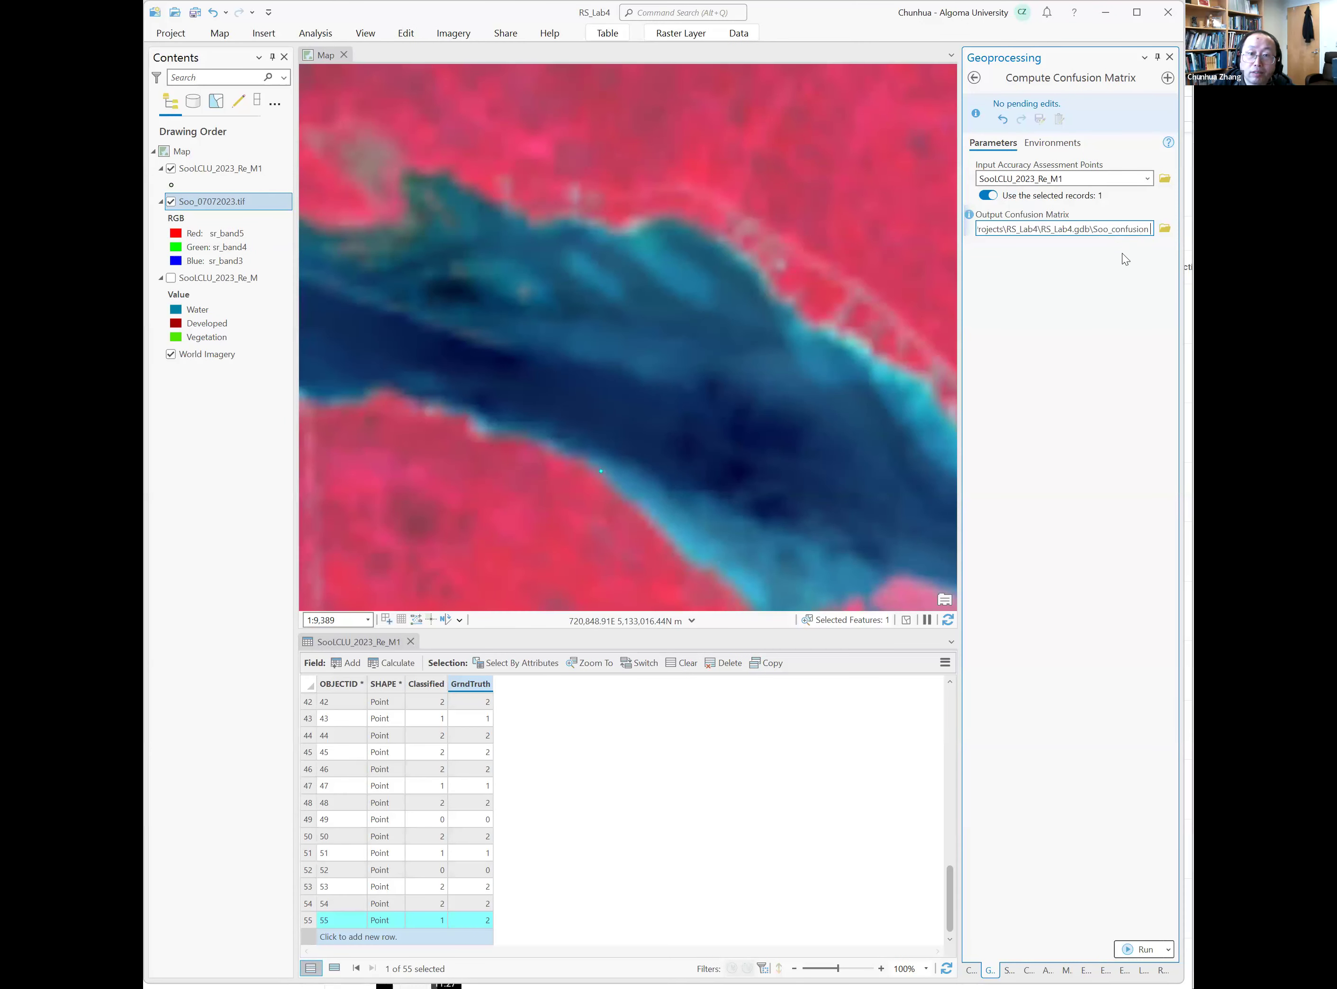
{"action": "left_click", "coordinate": [1147, 950]}
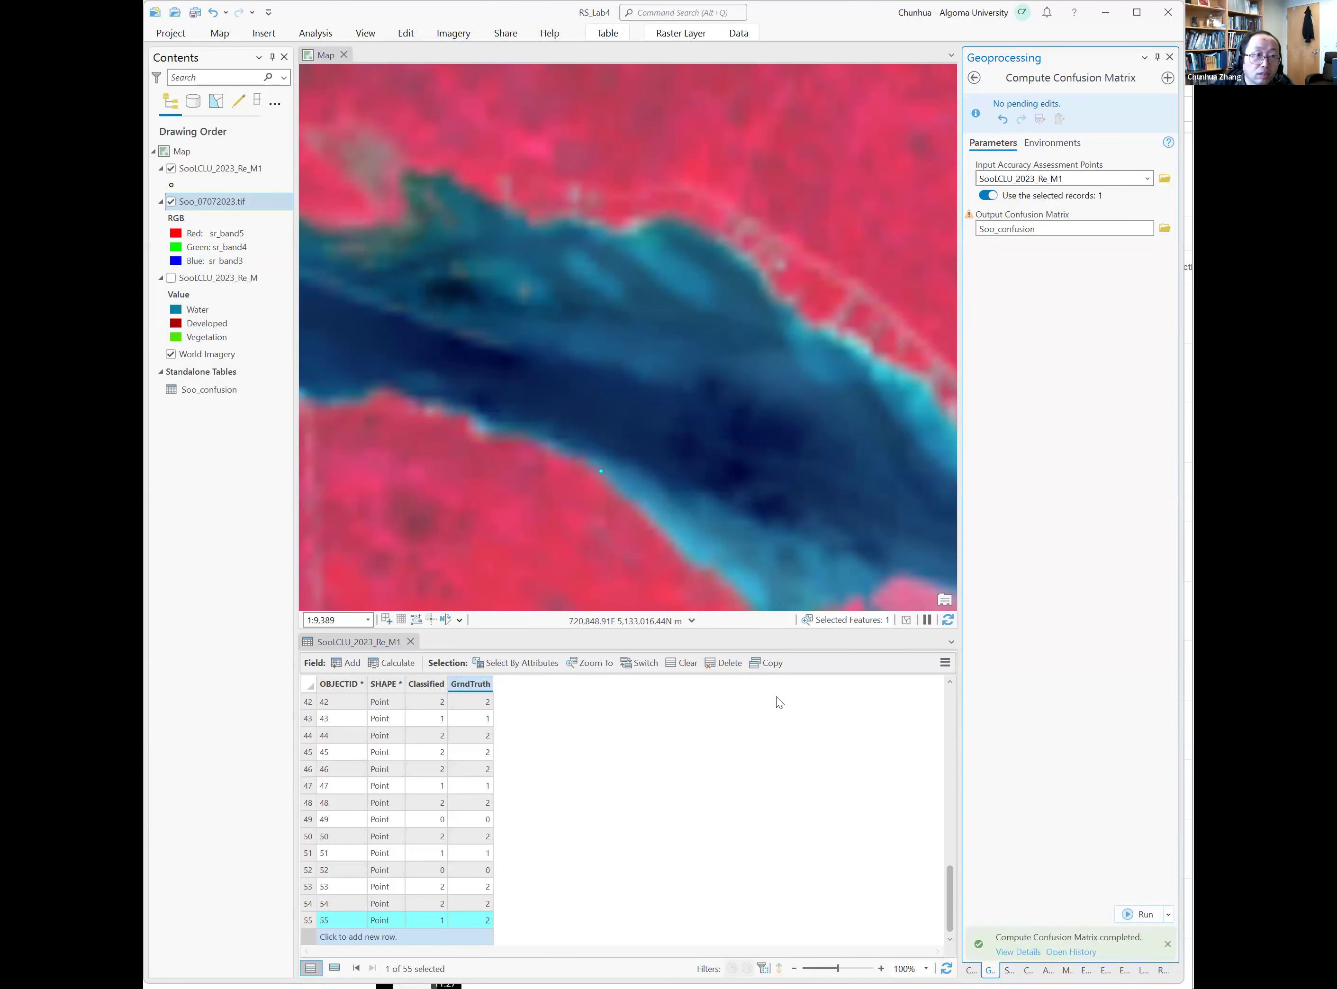
Open the Soo_confusion standalone table to view the confusion matrix
{"action": "left_click", "coordinate": [220, 394]}
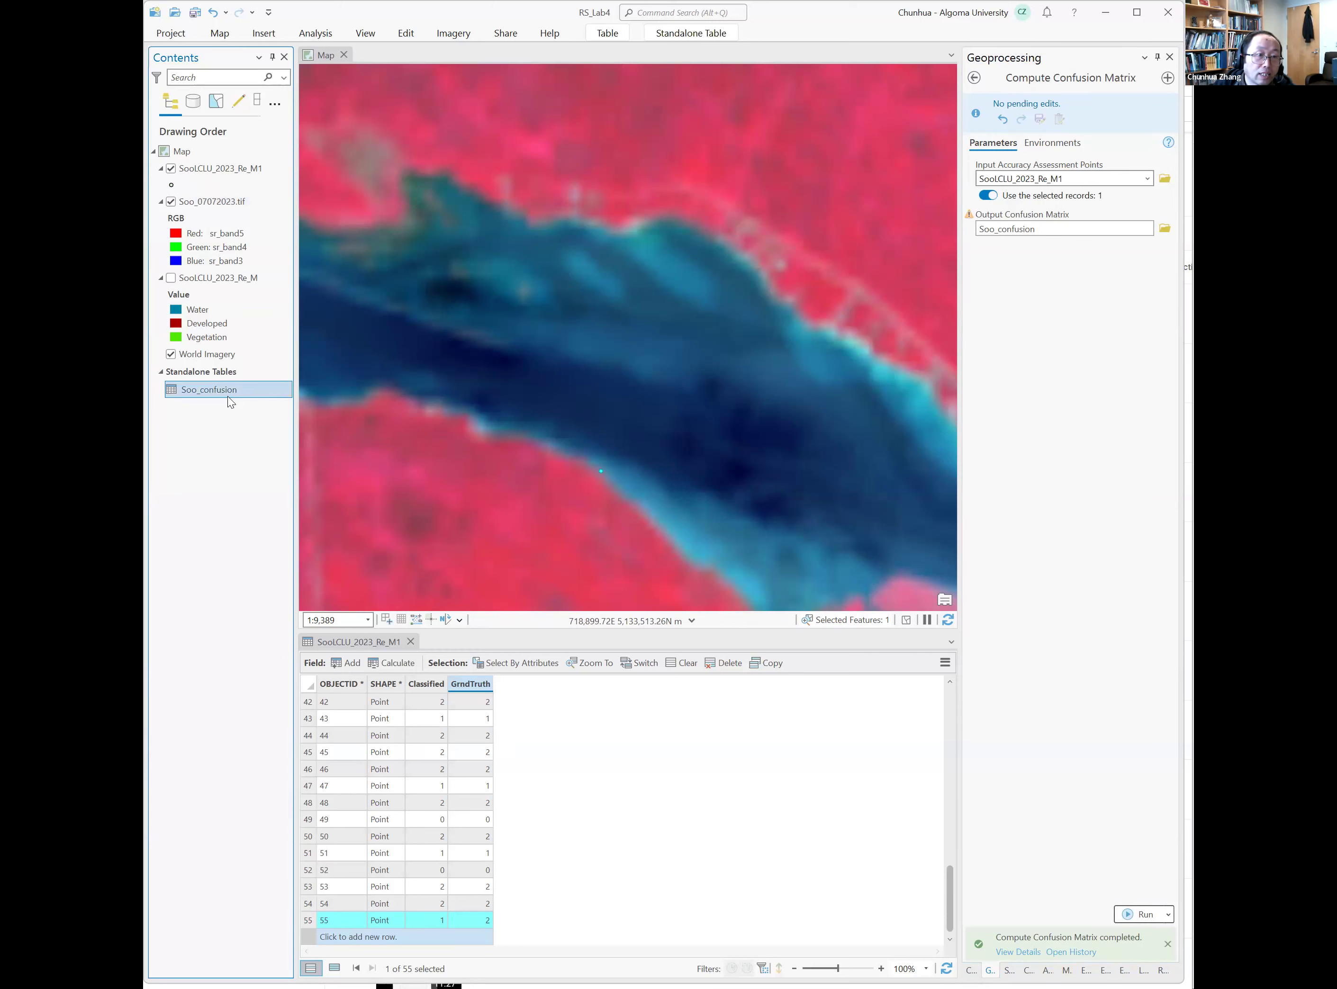
{"action": "right_click", "coordinate": [220, 393]}
{"action": "left_click", "coordinate": [189, 393]}
{"action": "right_click", "coordinate": [185, 391]}
{"action": "left_click", "coordinate": [256, 490]}
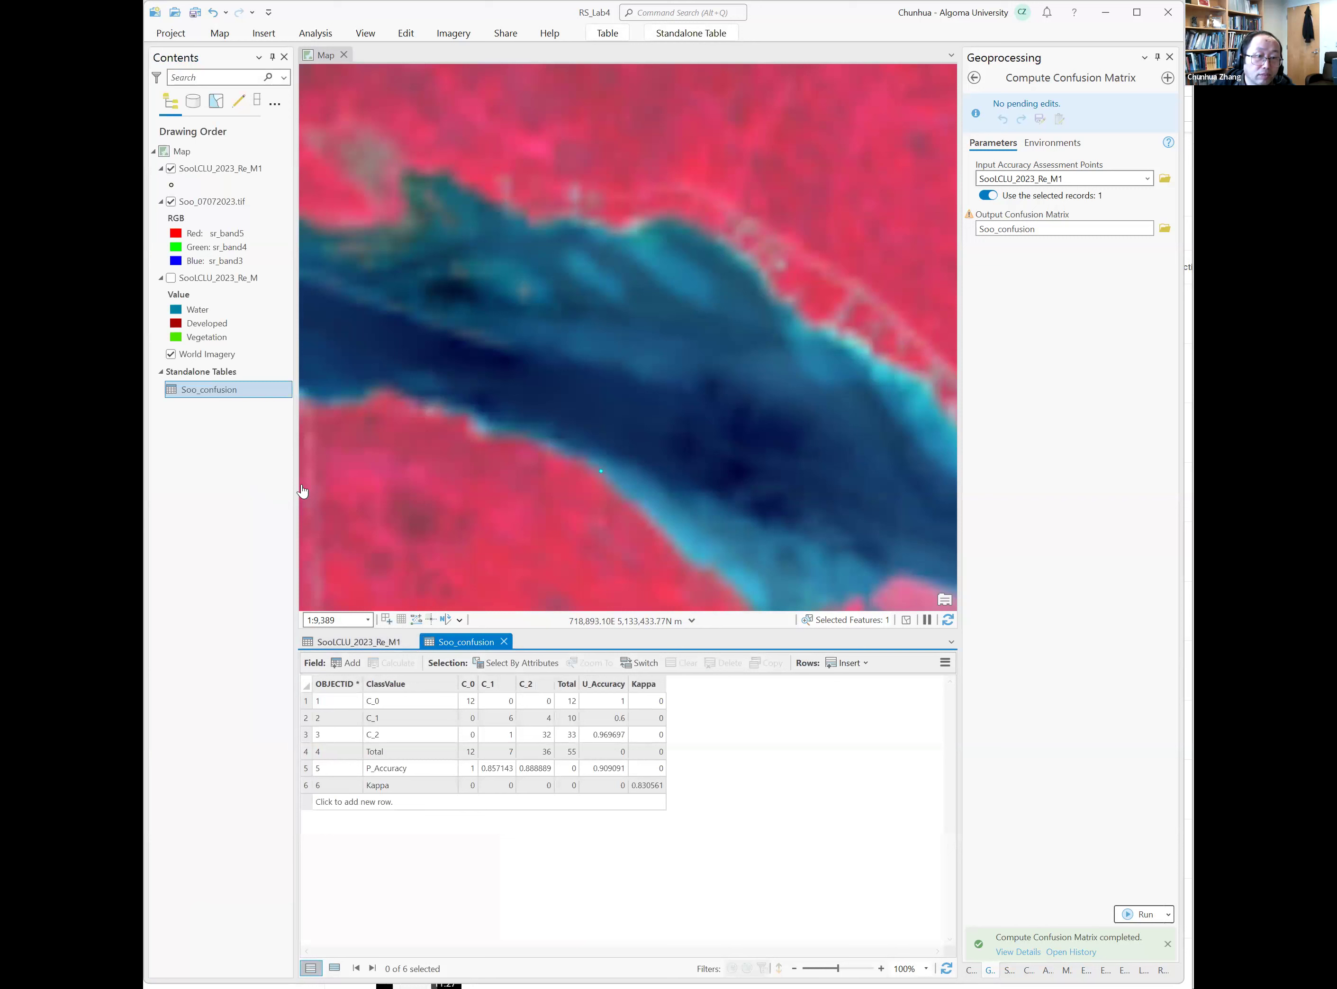